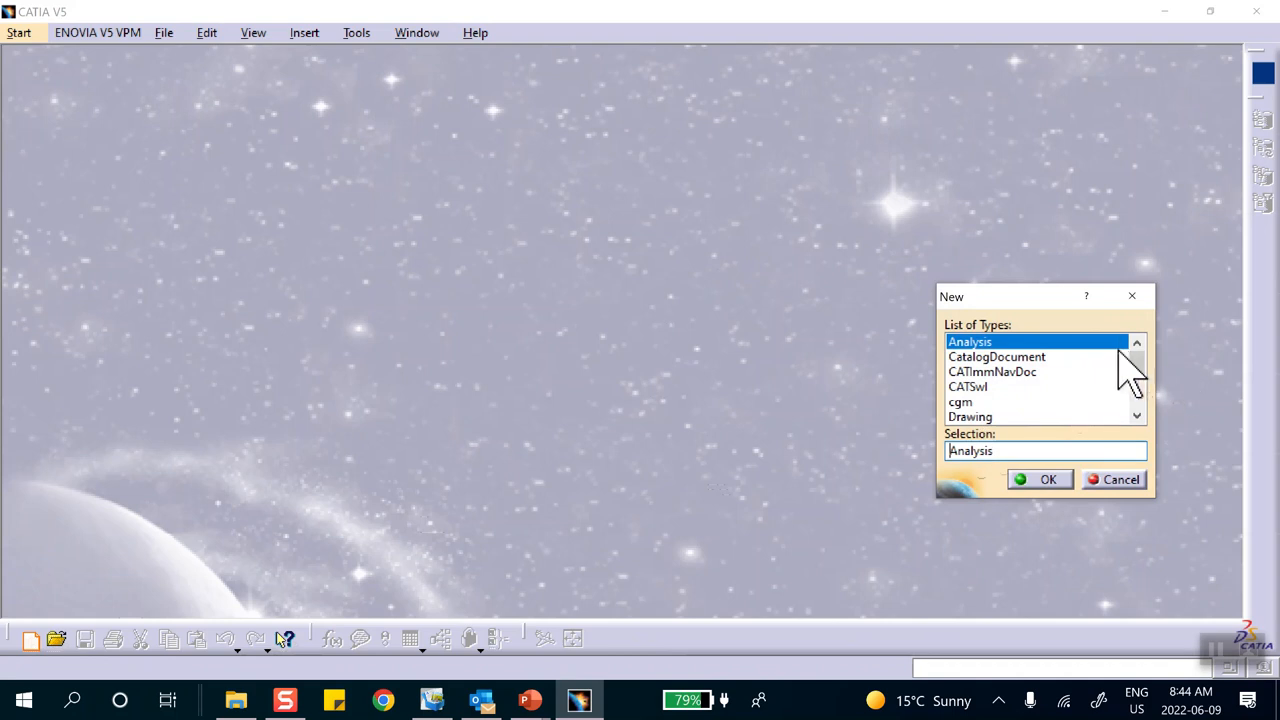
# - Create a new Part document named Part1 with hybrid design enabled
pyautogui.moveTo(1140, 366); pyautogui.dragTo(1146, 423)
pyautogui.click(962, 342)
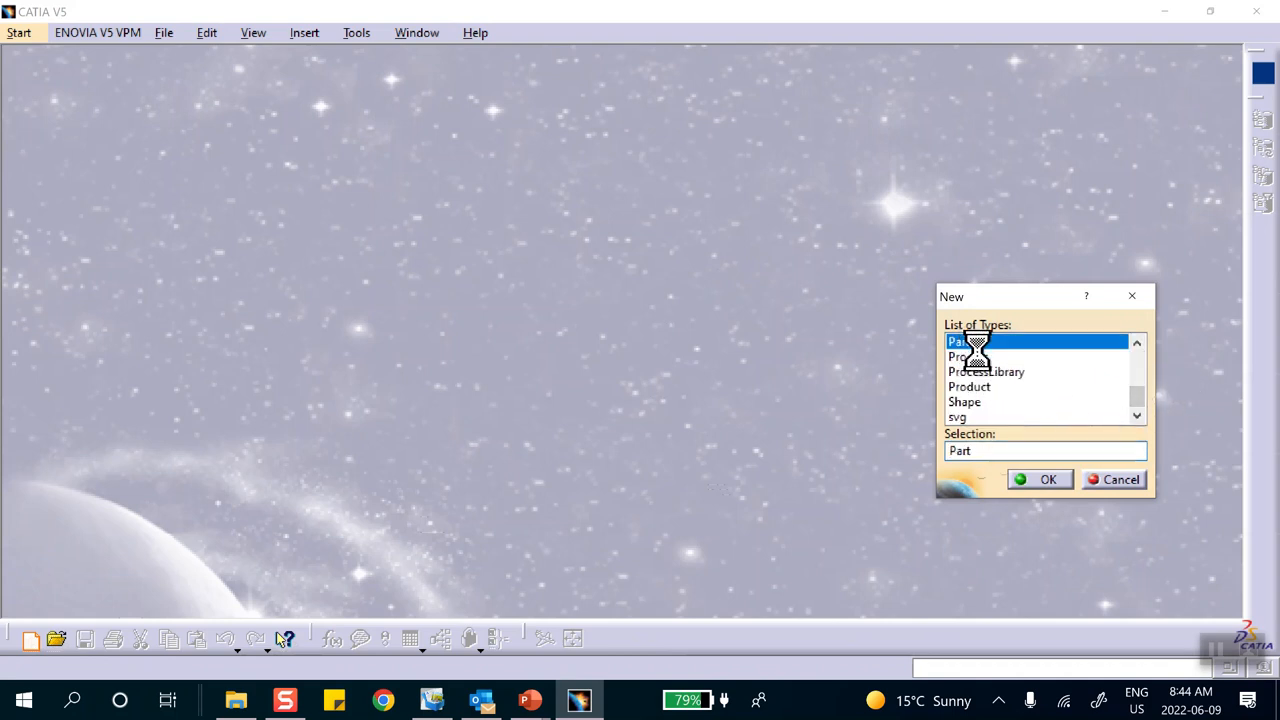
pyautogui.click(1042, 481)
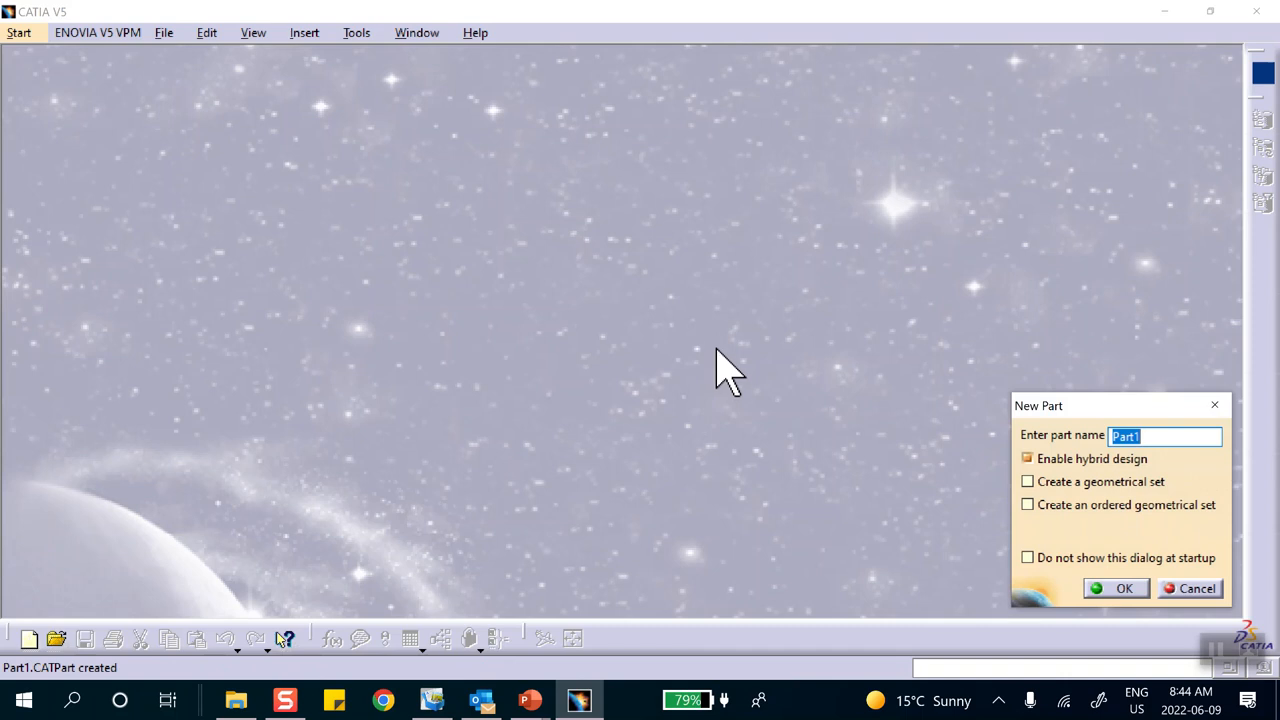
pyautogui.click(1126, 588)
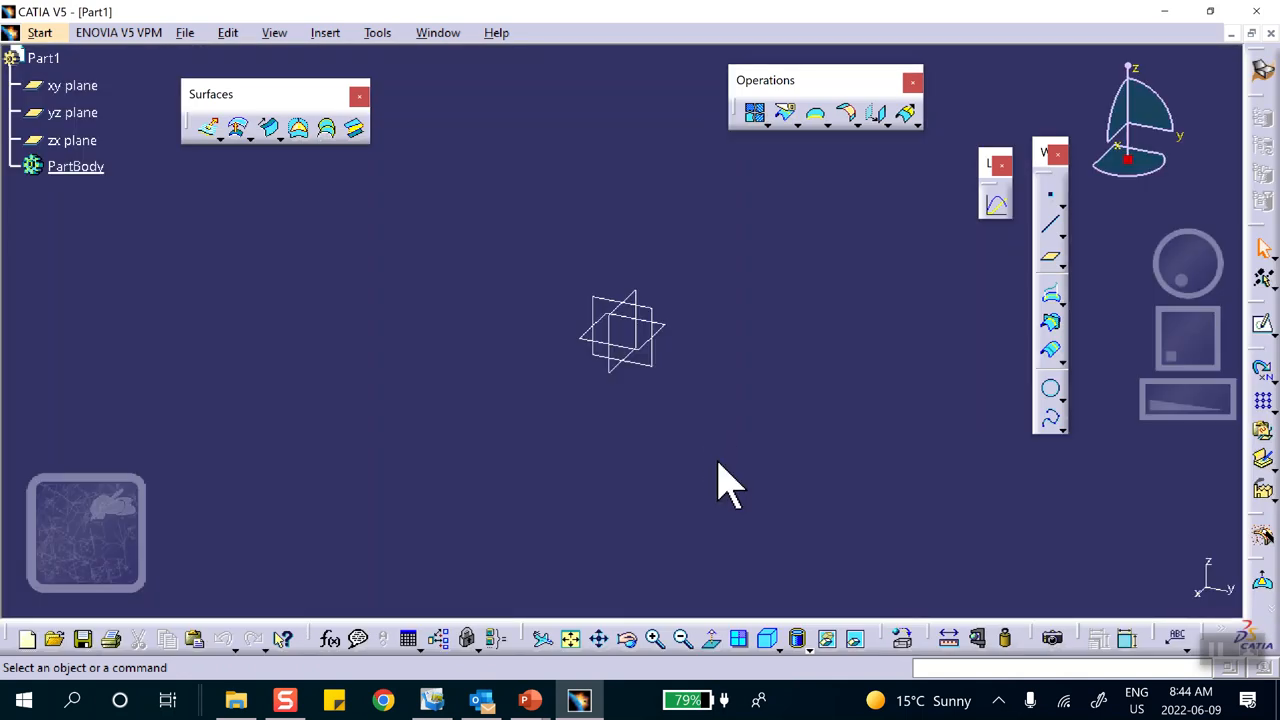
# - Through Save Management, create a new folder named 830-single-part on the Desktop for the part
pyautogui.click(182, 34)
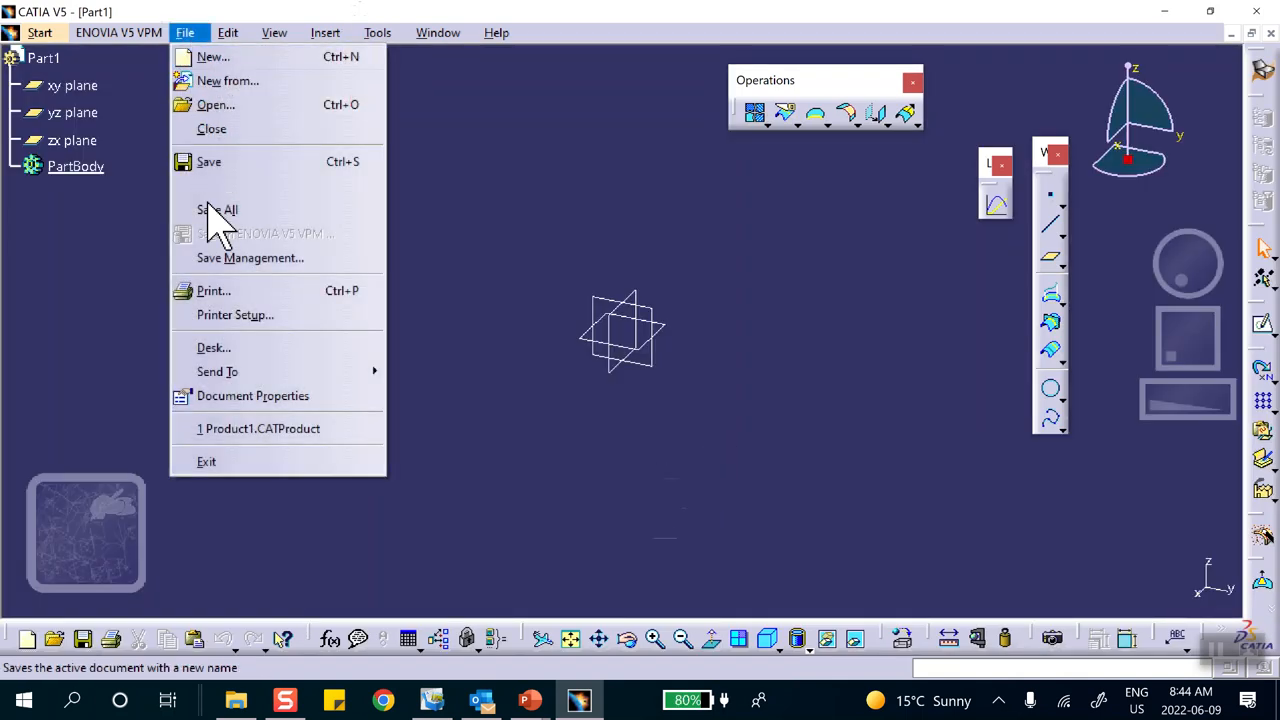
pyautogui.click(245, 259)
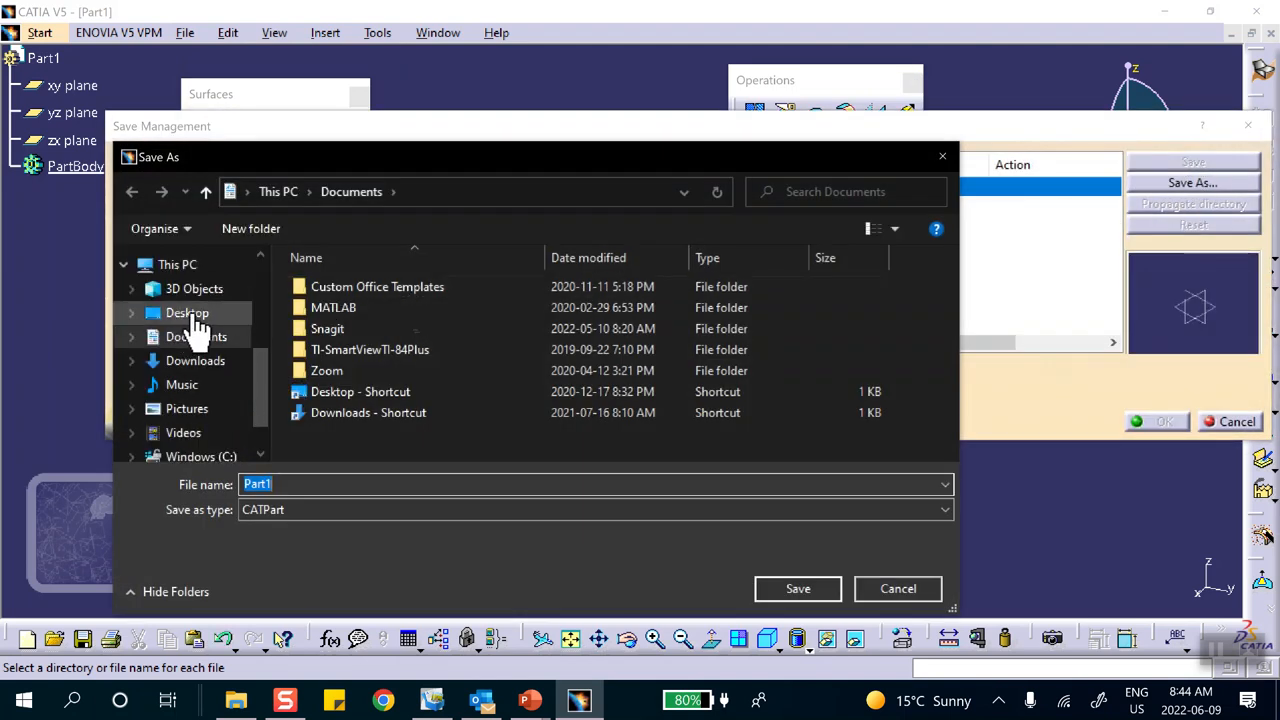
pyautogui.click(188, 316)
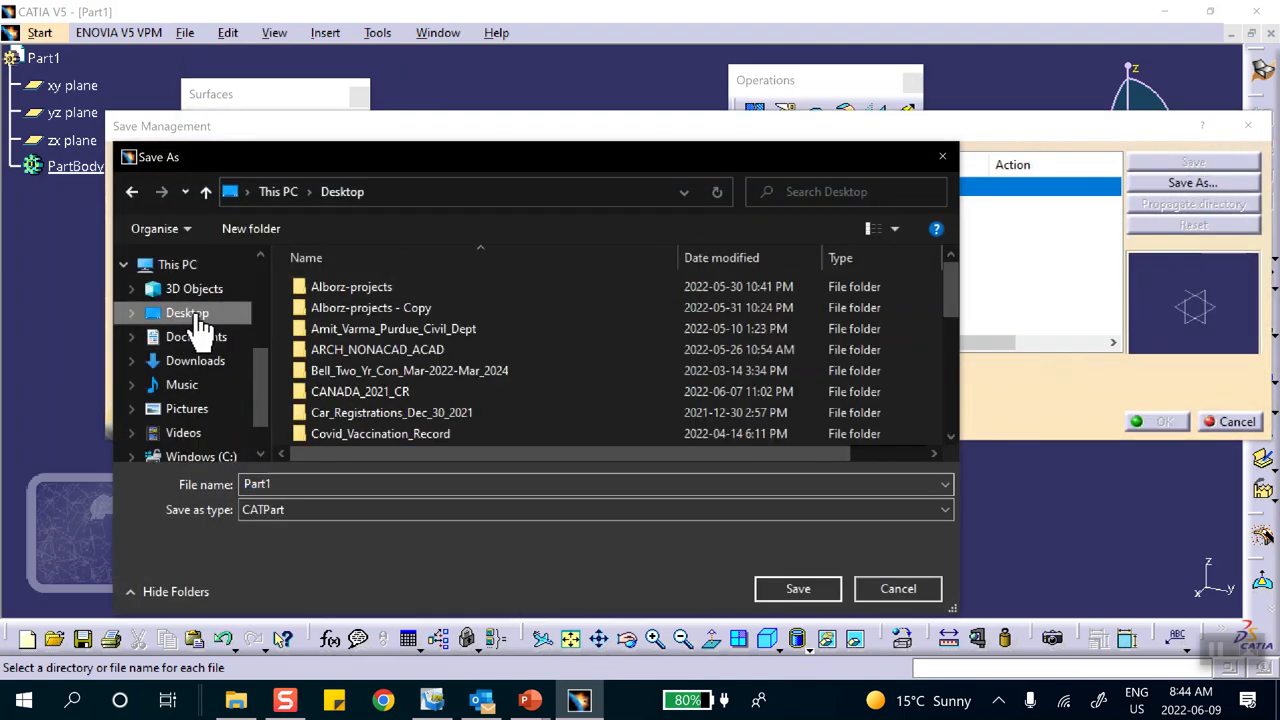
pyautogui.click(254, 229)
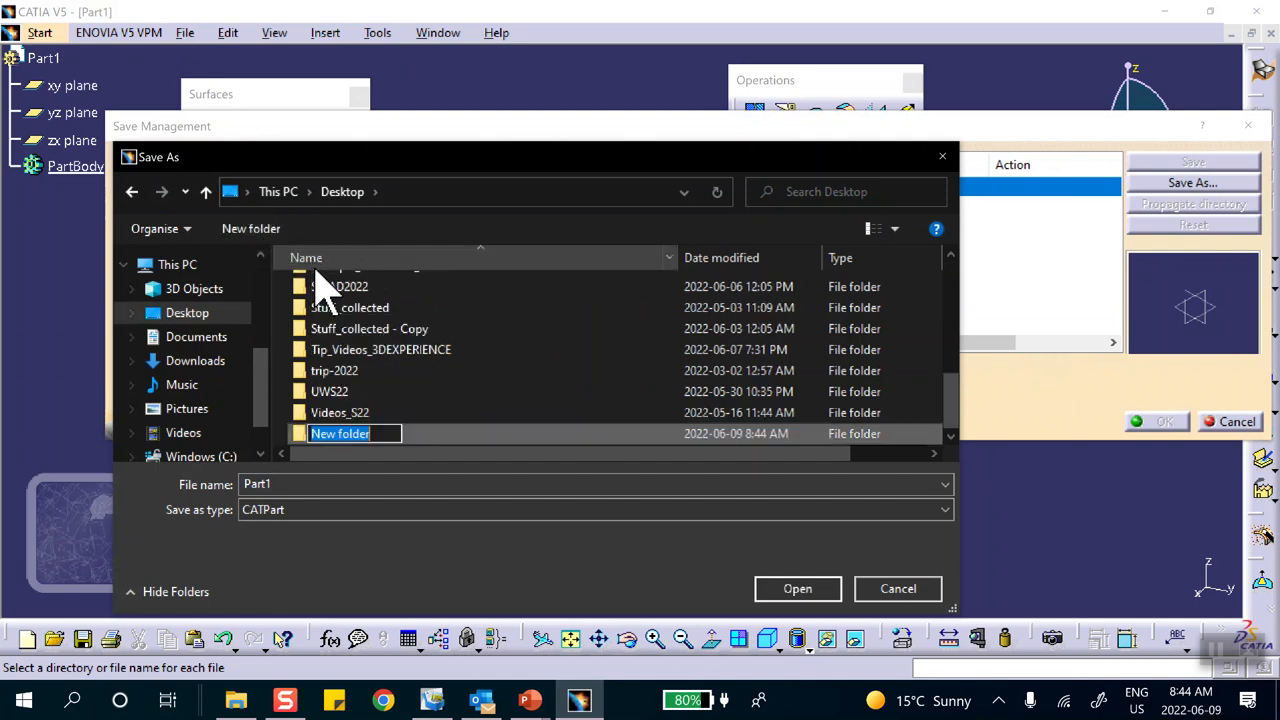
pyautogui.write('8')
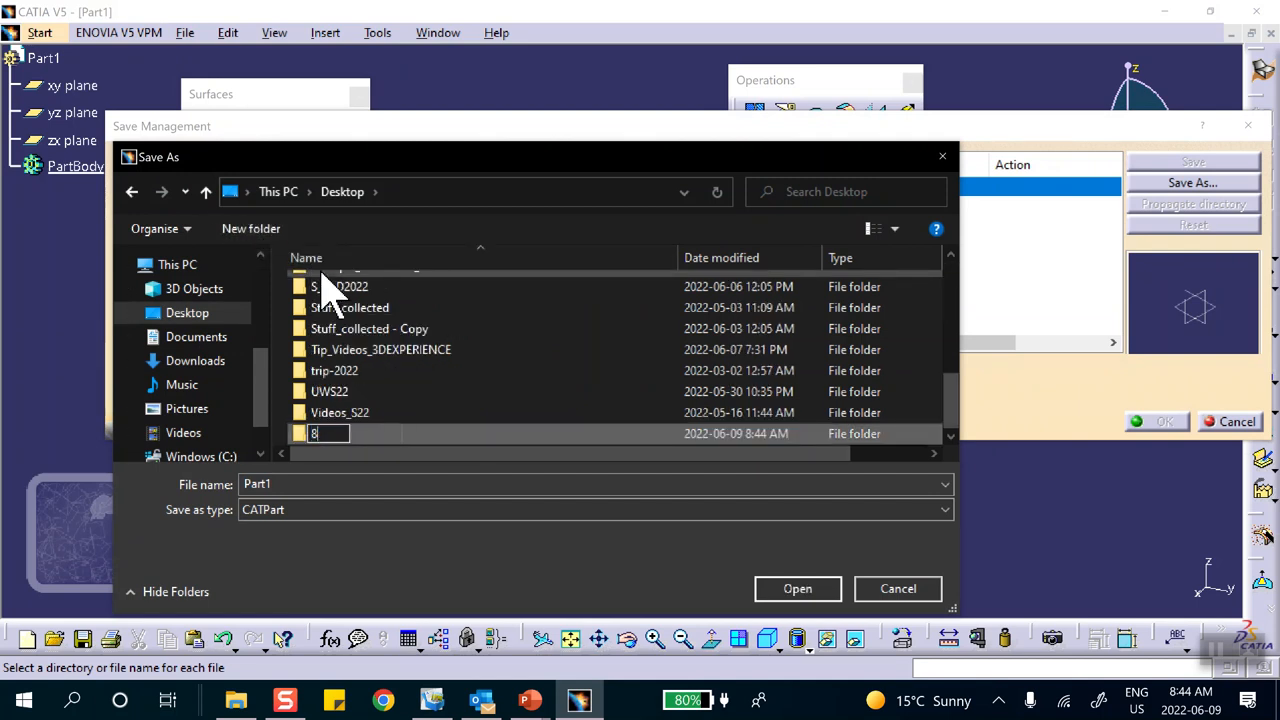
pyautogui.write('30-')
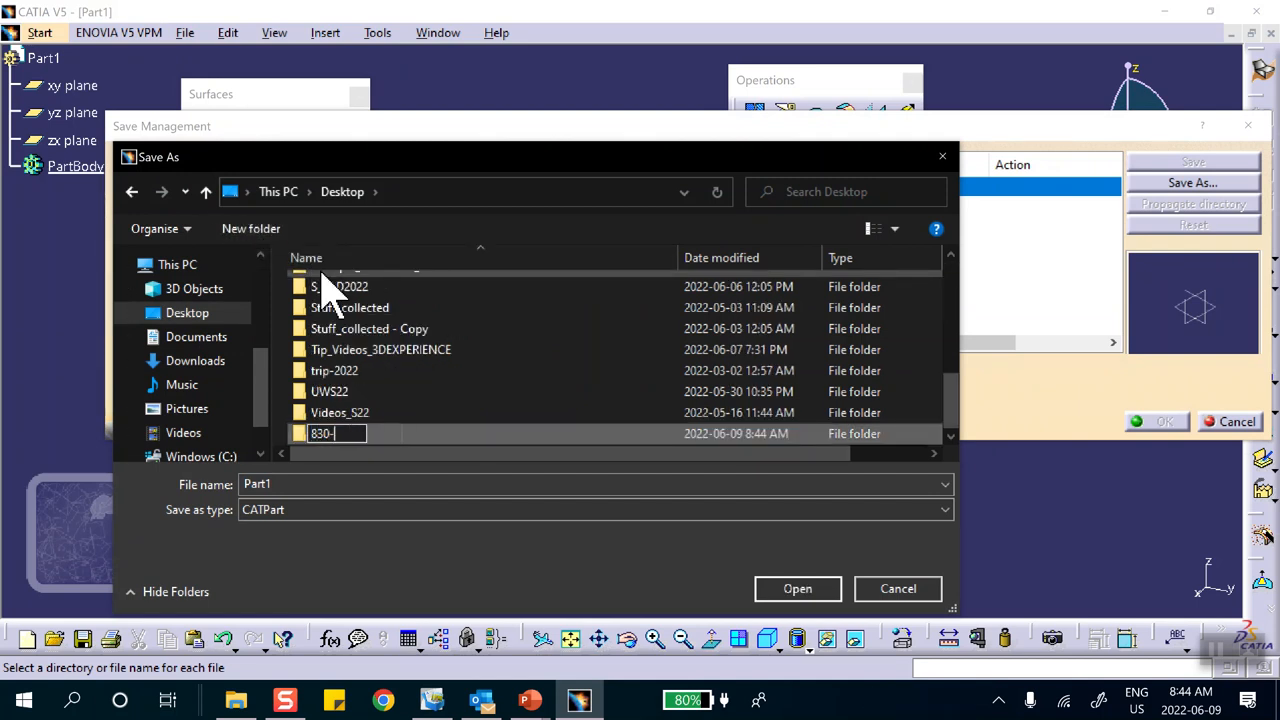
pyautogui.write('single-')
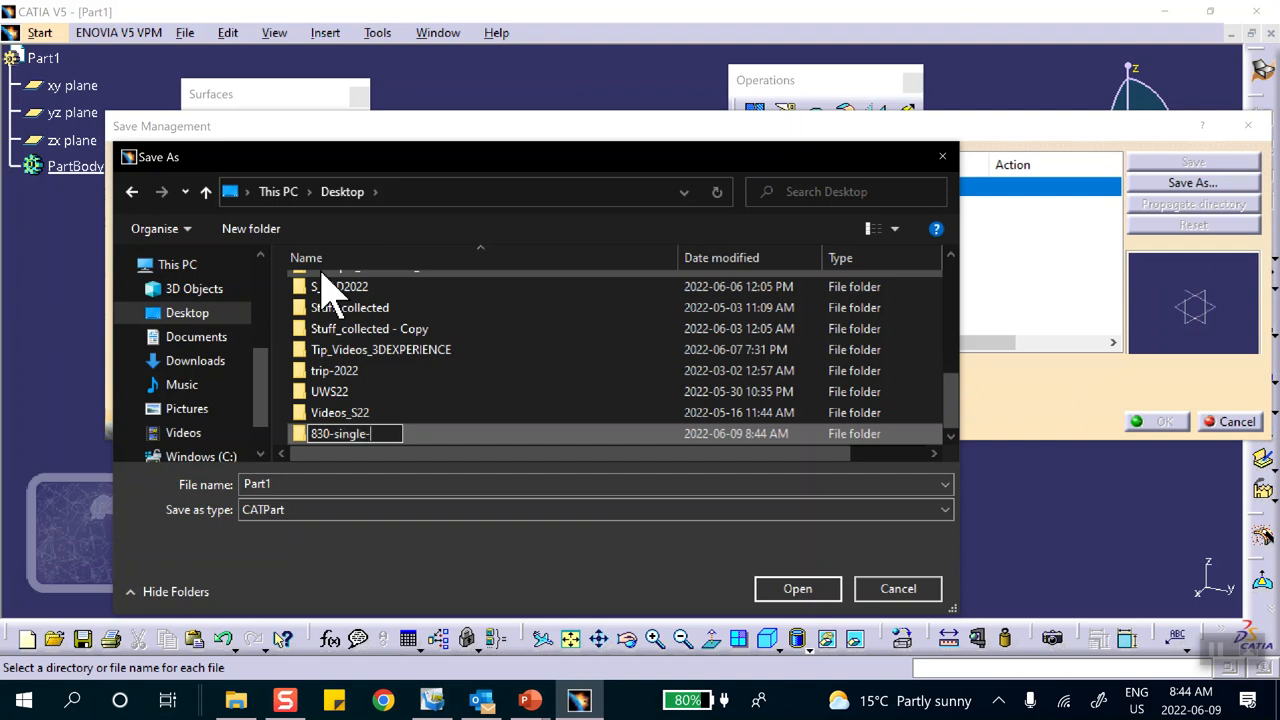
pyautogui.write('part')
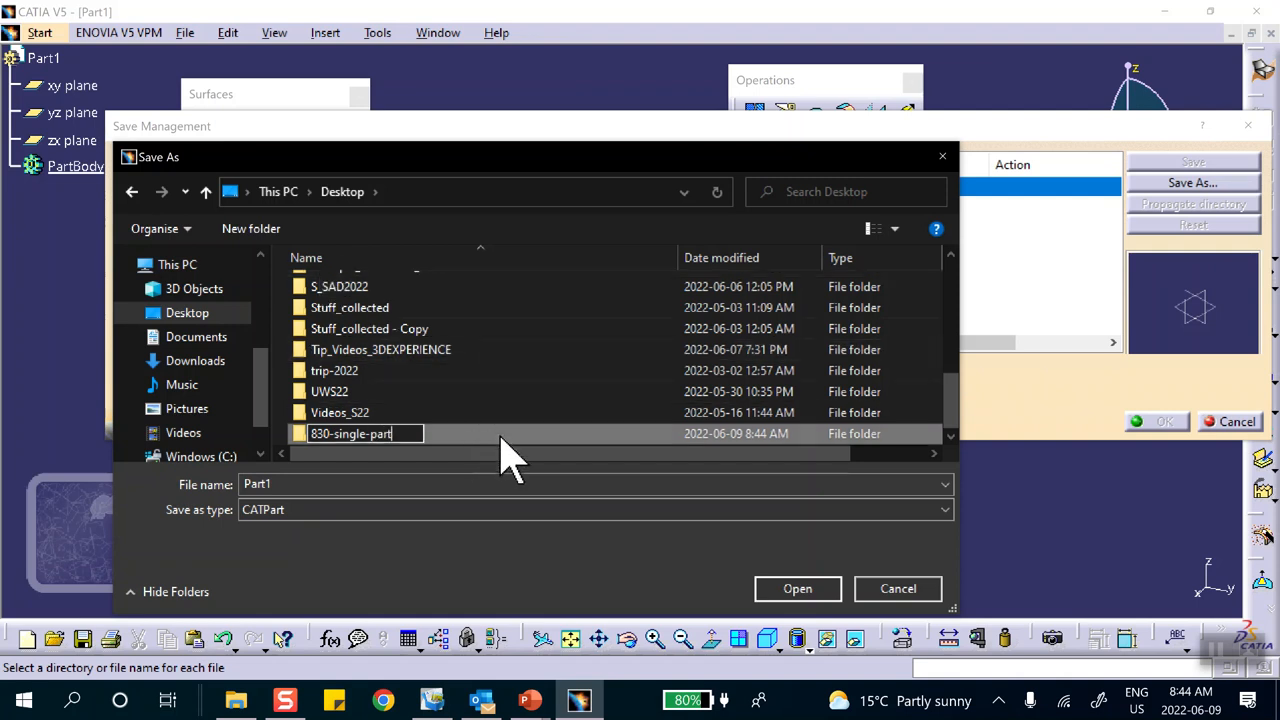
pyautogui.press('Return')
# - Save the part as Part1 in the 830-single-part folder and finish the save management
pyautogui.click(805, 590)
pyautogui.click(805, 590)
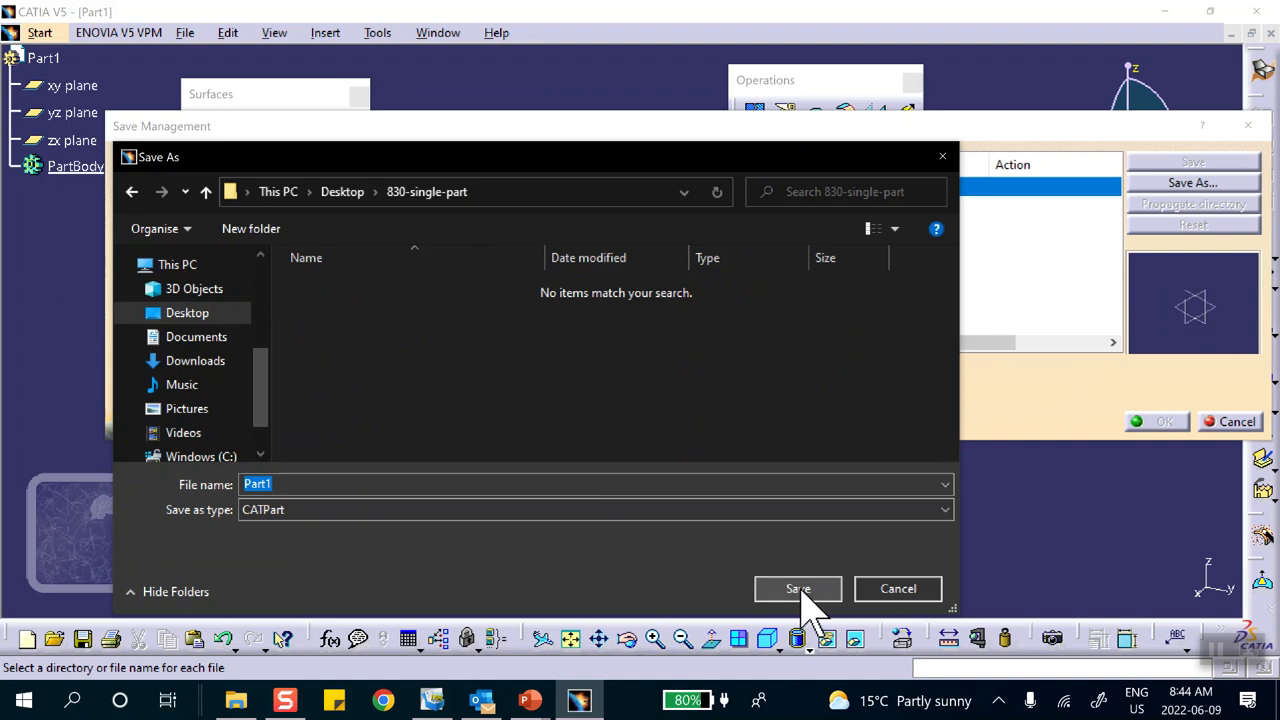
pyautogui.click(1160, 421)
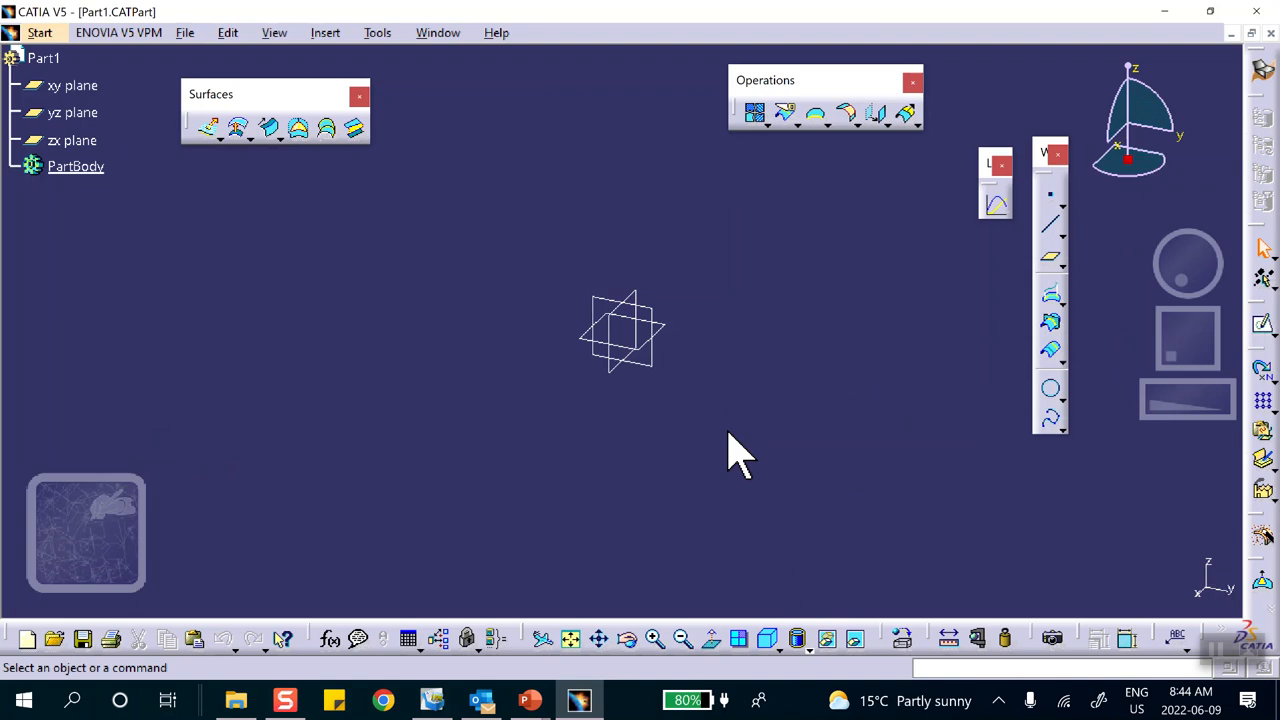
# - Switch to the Part Design workbench and start a sketch on the xy plane
pyautogui.click(40, 32)
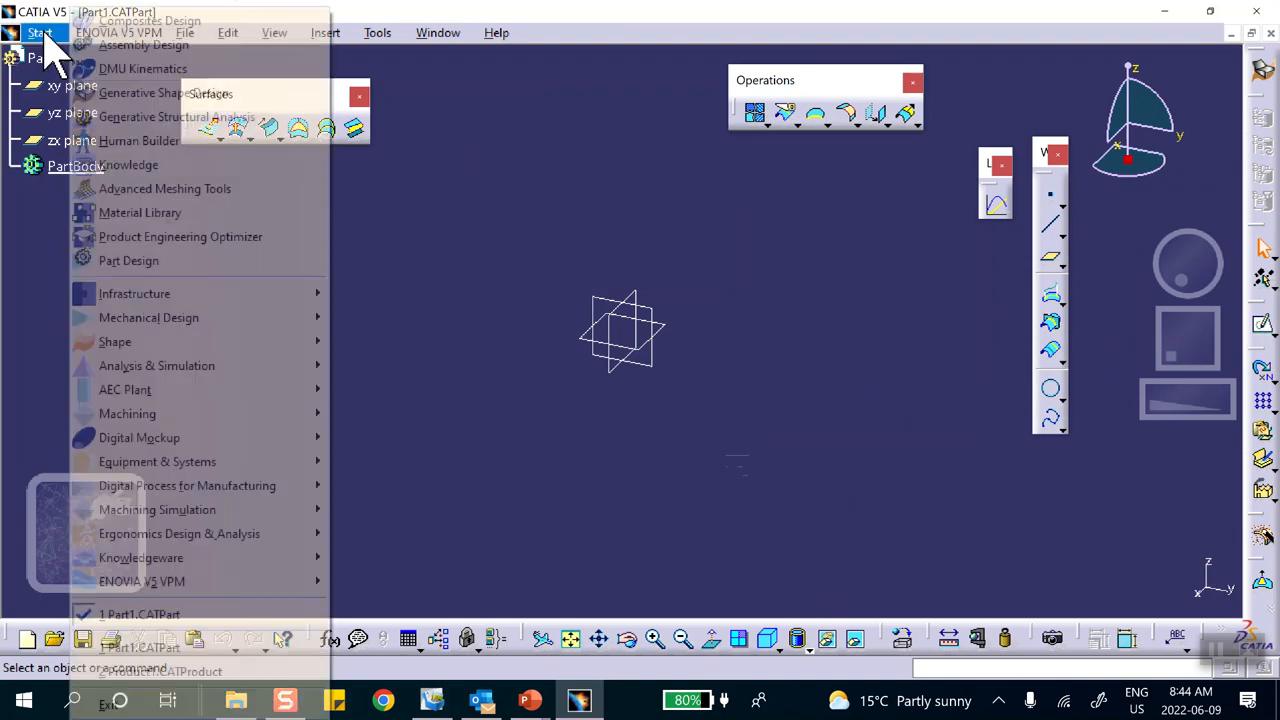
pyautogui.click(172, 262)
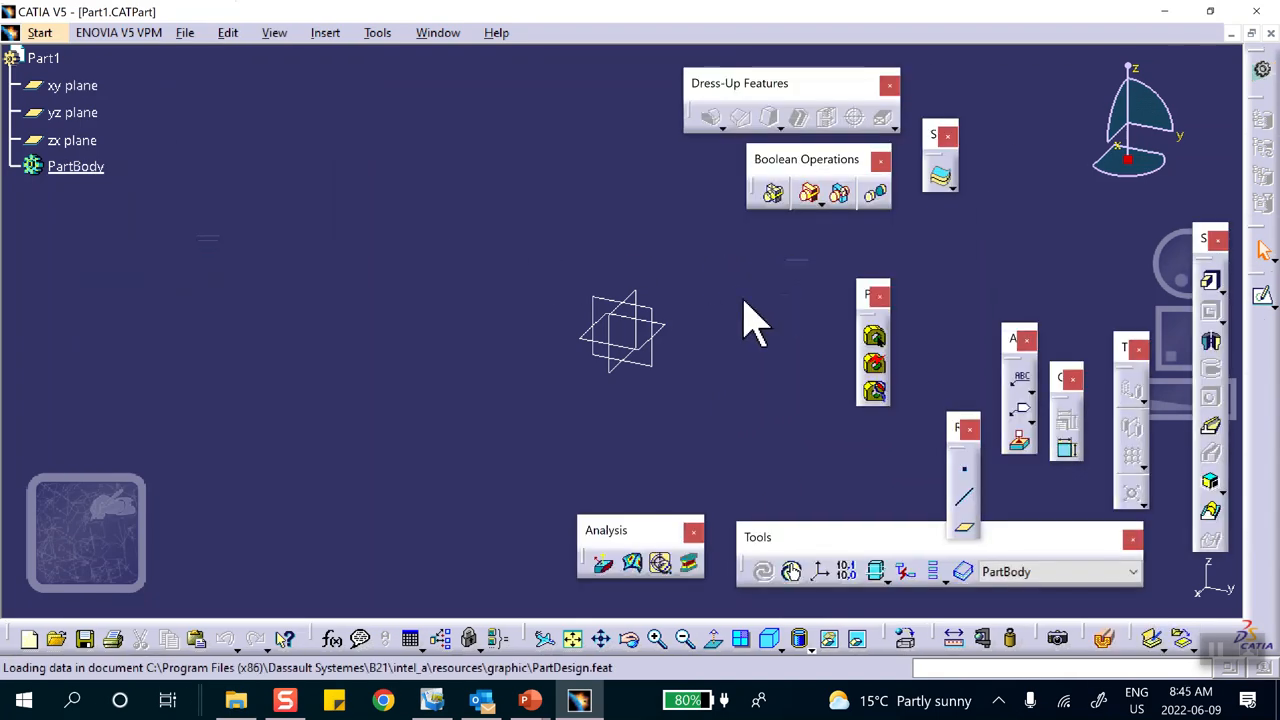
pyautogui.click(662, 329)
pyautogui.click(1262, 296)
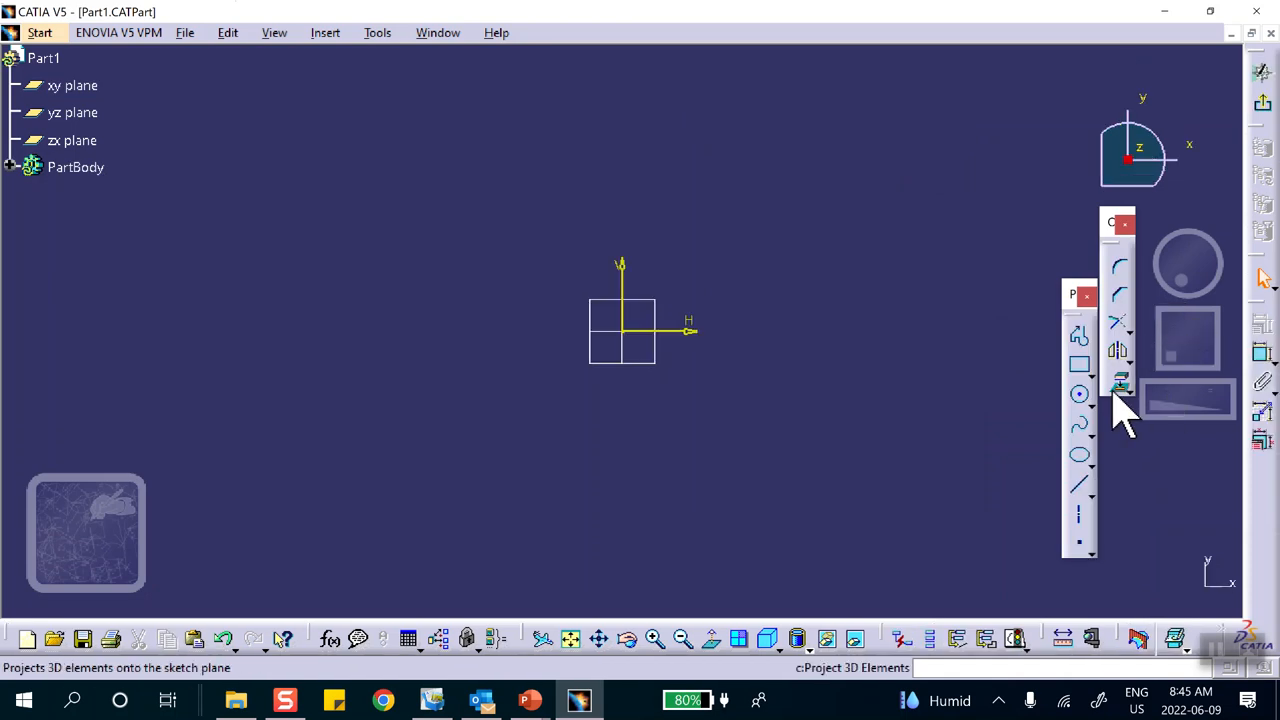
# - Sketch a circle centred on the origin with a radius of about 1.5 in
pyautogui.click(1079, 396)
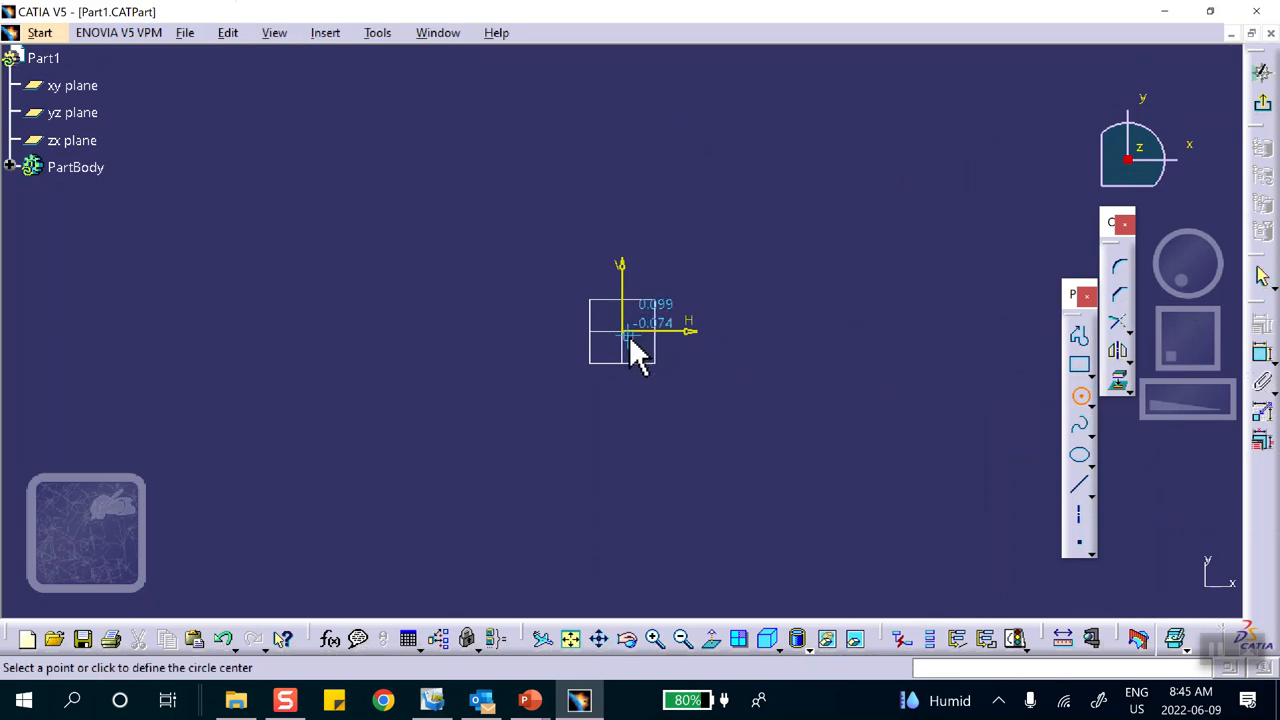
pyautogui.click(622, 331)
pyautogui.click(706, 362)
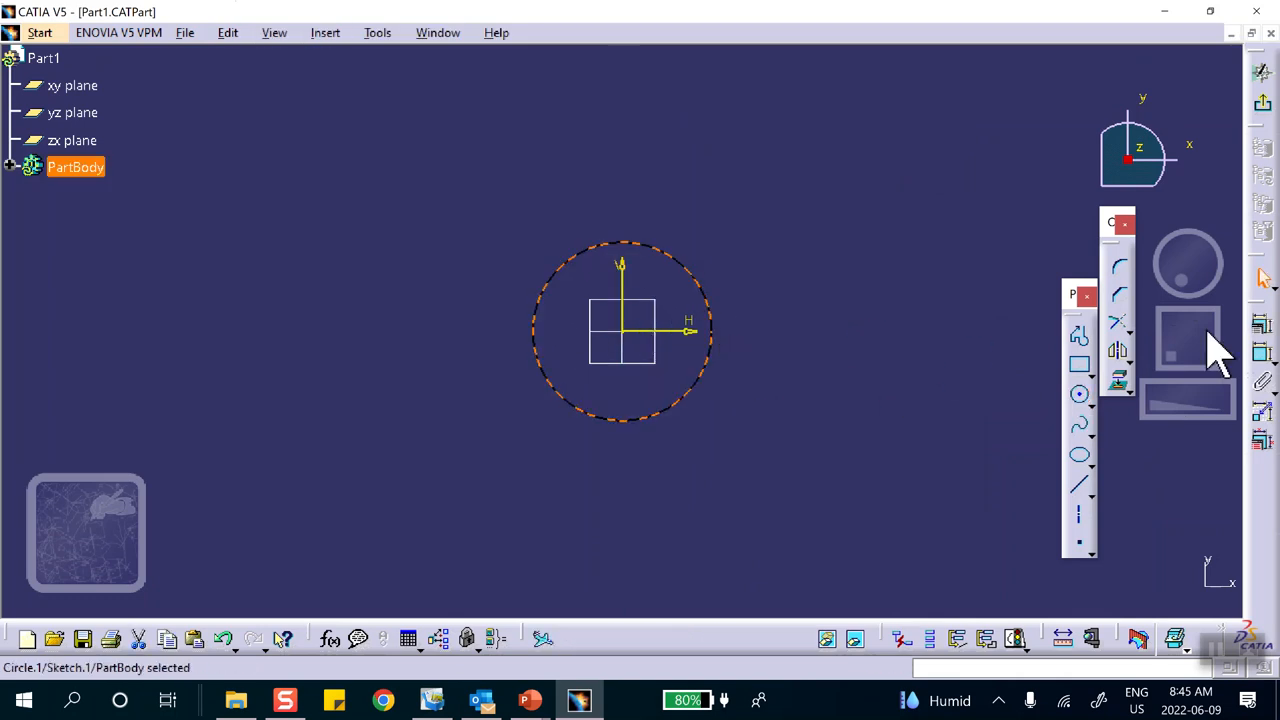
# - Constrain the circle's radius to 5 in and exit the sketch
pyautogui.click(1260, 355)
pyautogui.click(700, 288)
pyautogui.click(860, 243)
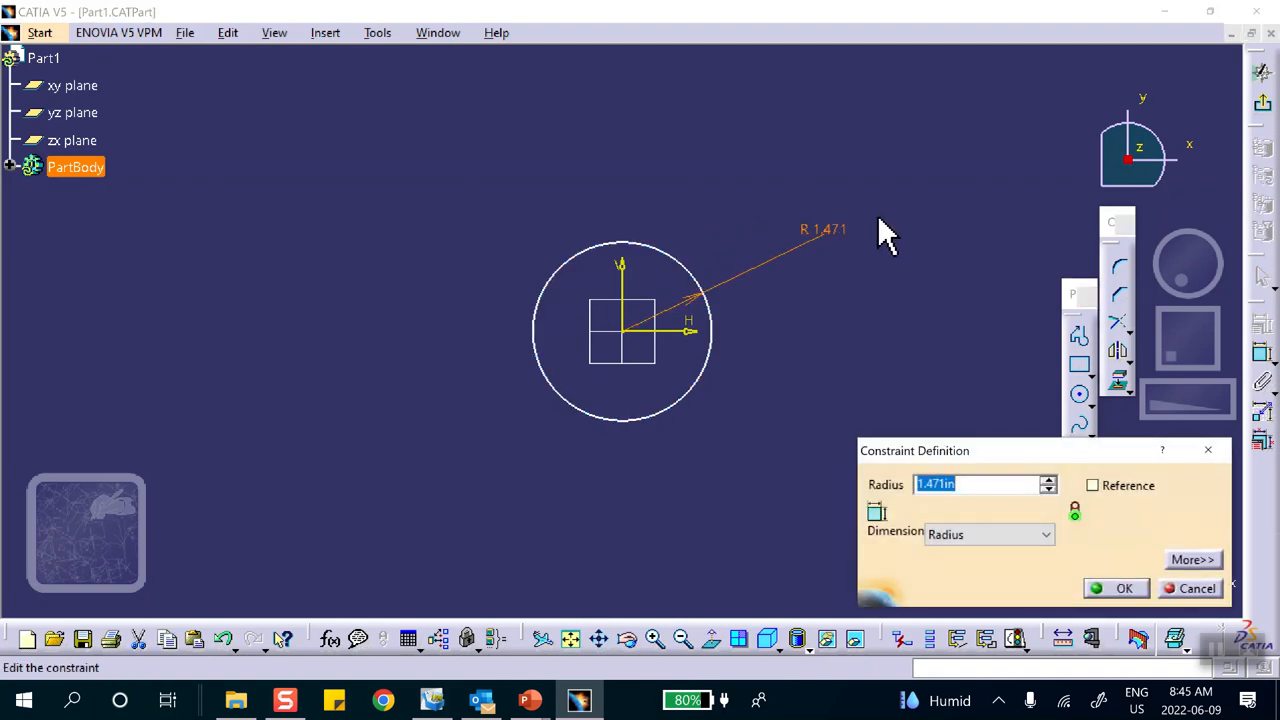
pyautogui.write('5')
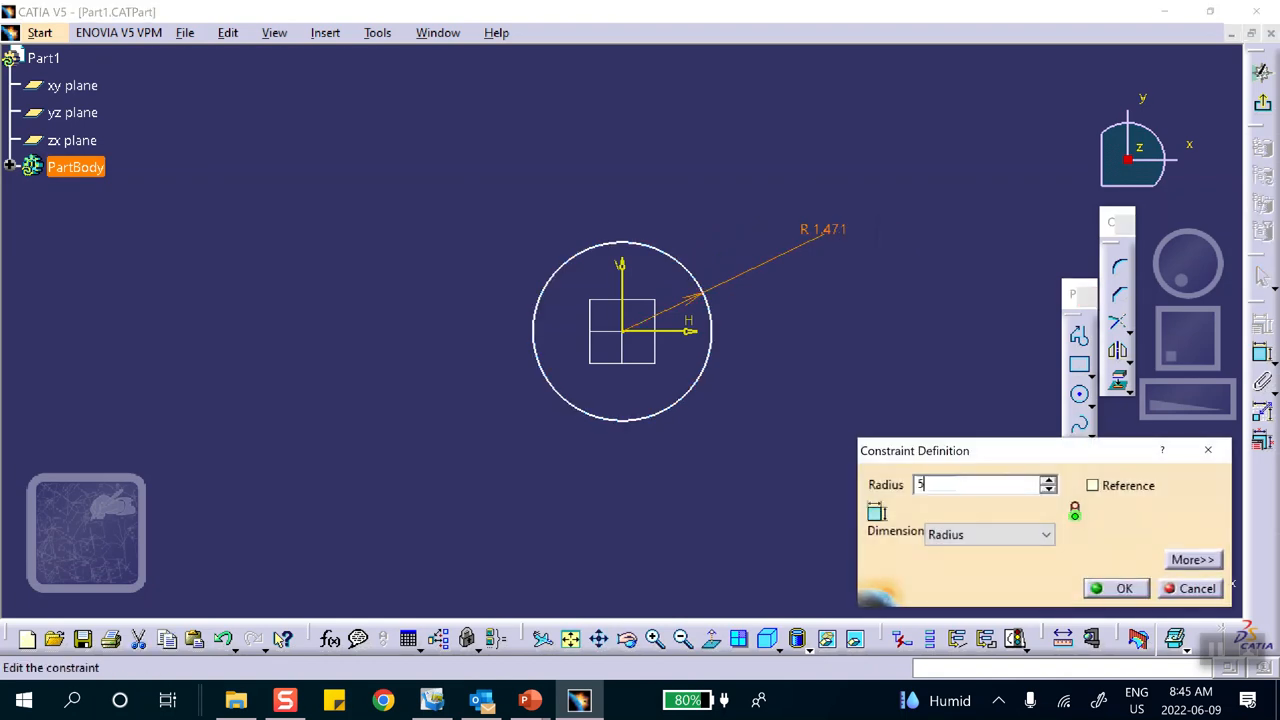
pyautogui.press('Return')
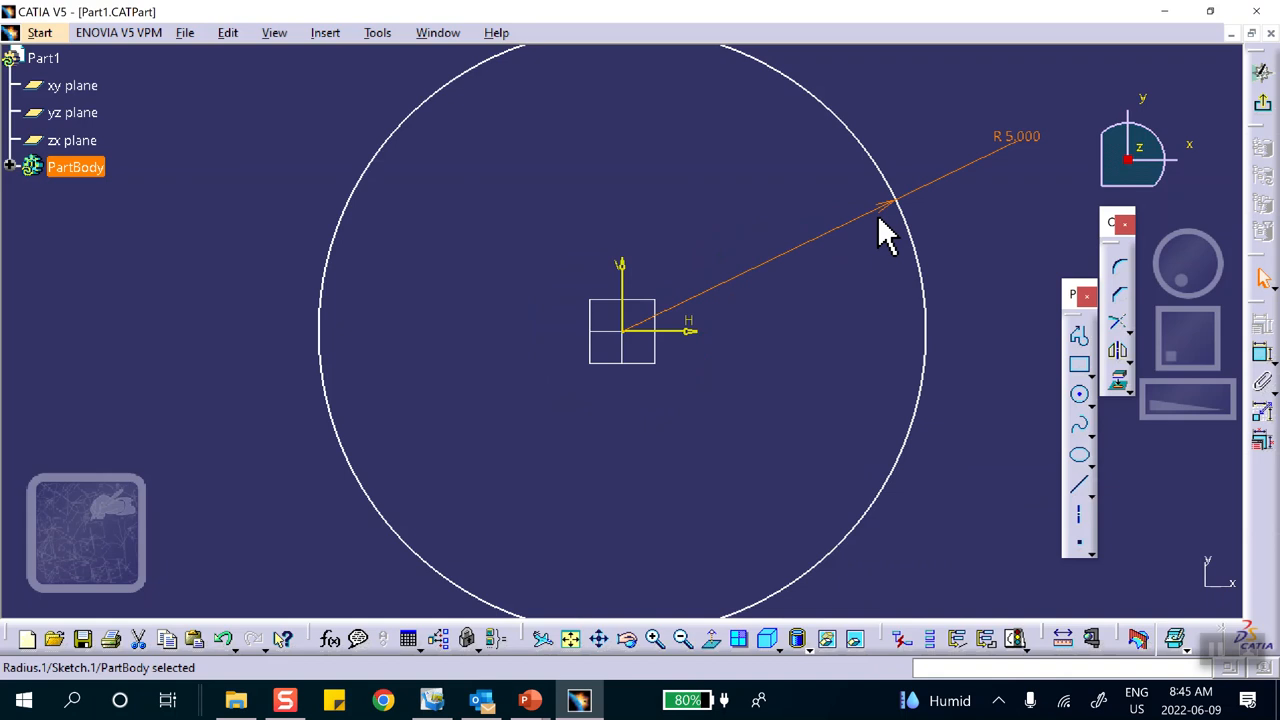
pyautogui.click(1262, 103)
# - Pad the circle sketch to a length of 20 in to form a solid cylinder
pyautogui.moveTo(716, 358); pyautogui.dragTo(609, 500, button='middle')
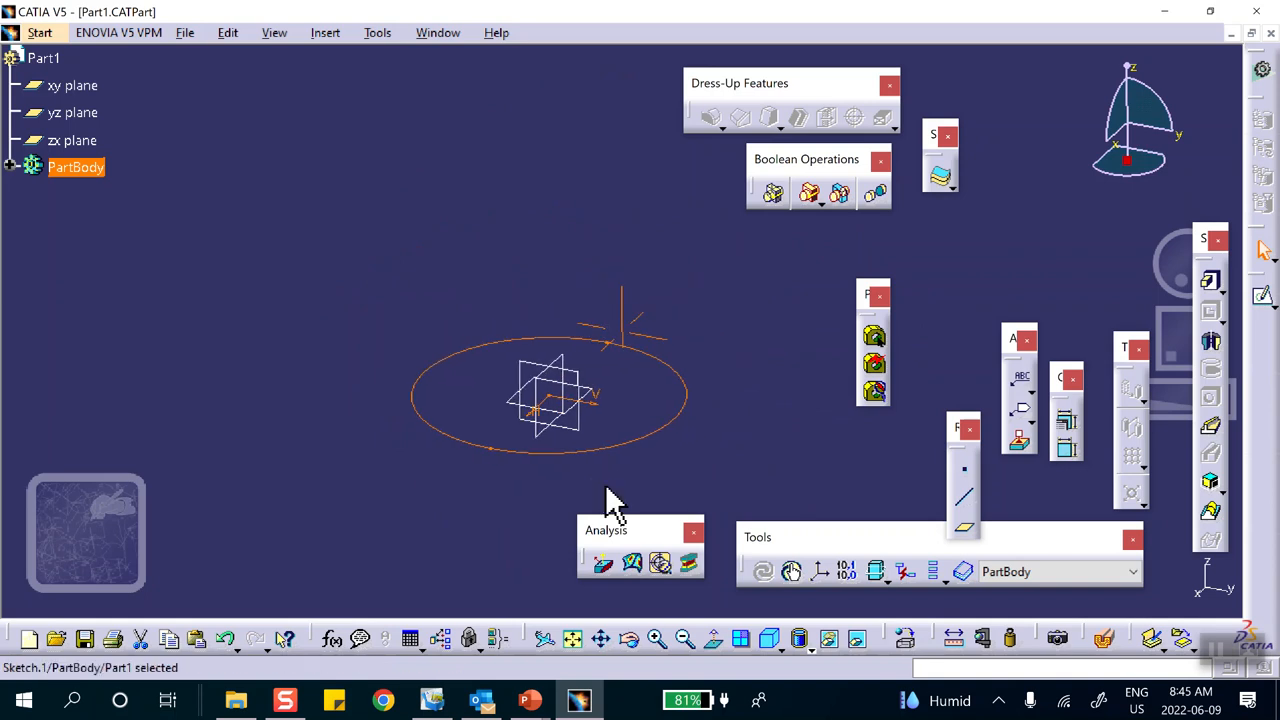
pyautogui.click(1212, 284)
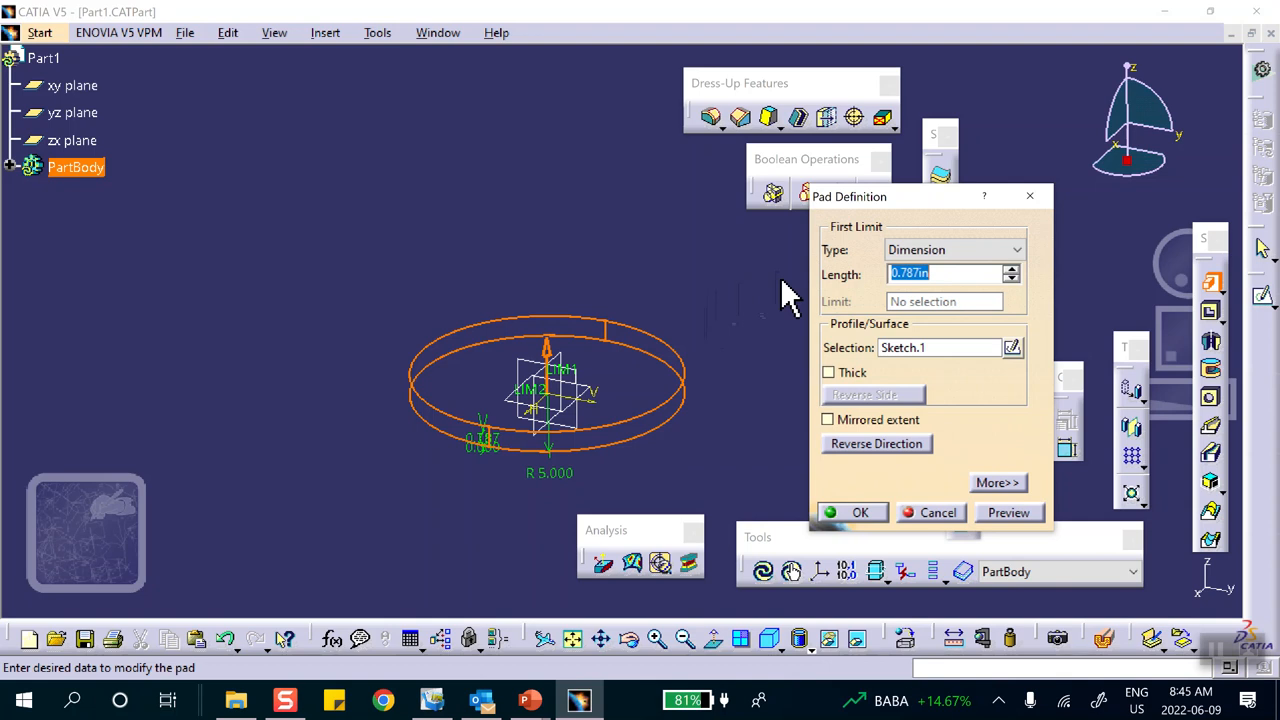
pyautogui.write('20')
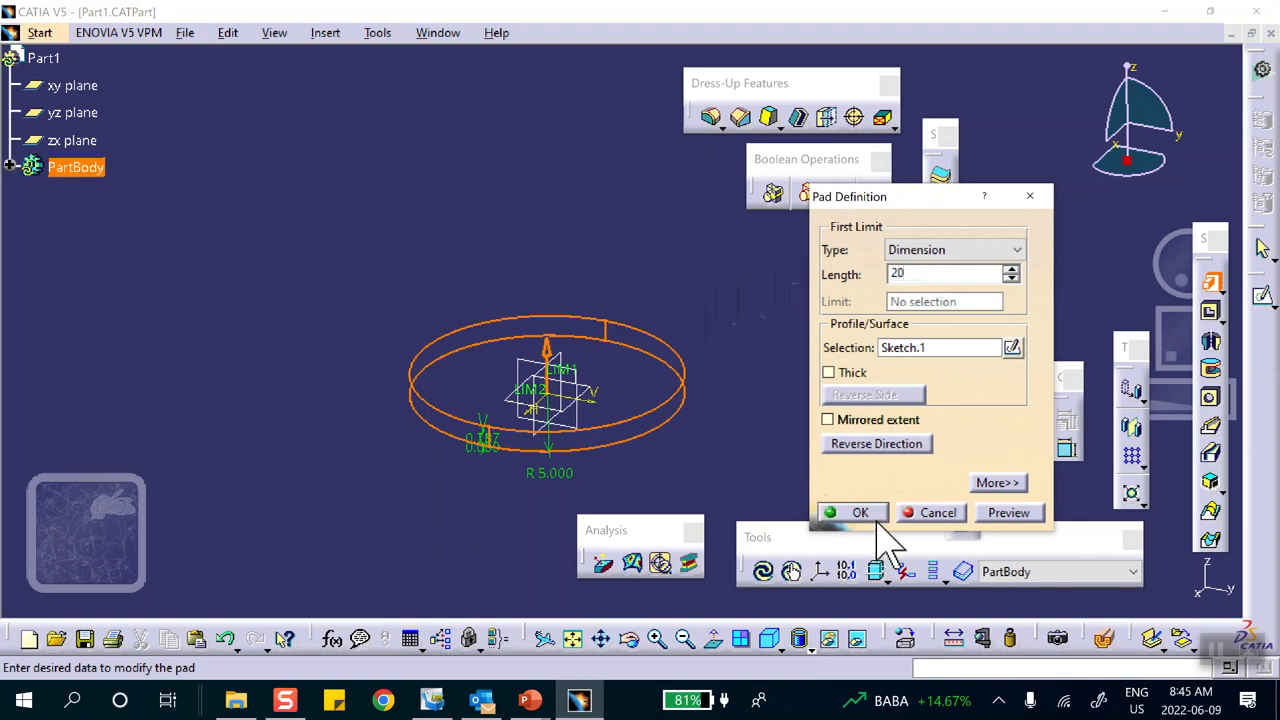
pyautogui.click(855, 512)
pyautogui.moveTo(680, 234); pyautogui.dragTo(743, 329, button='middle')
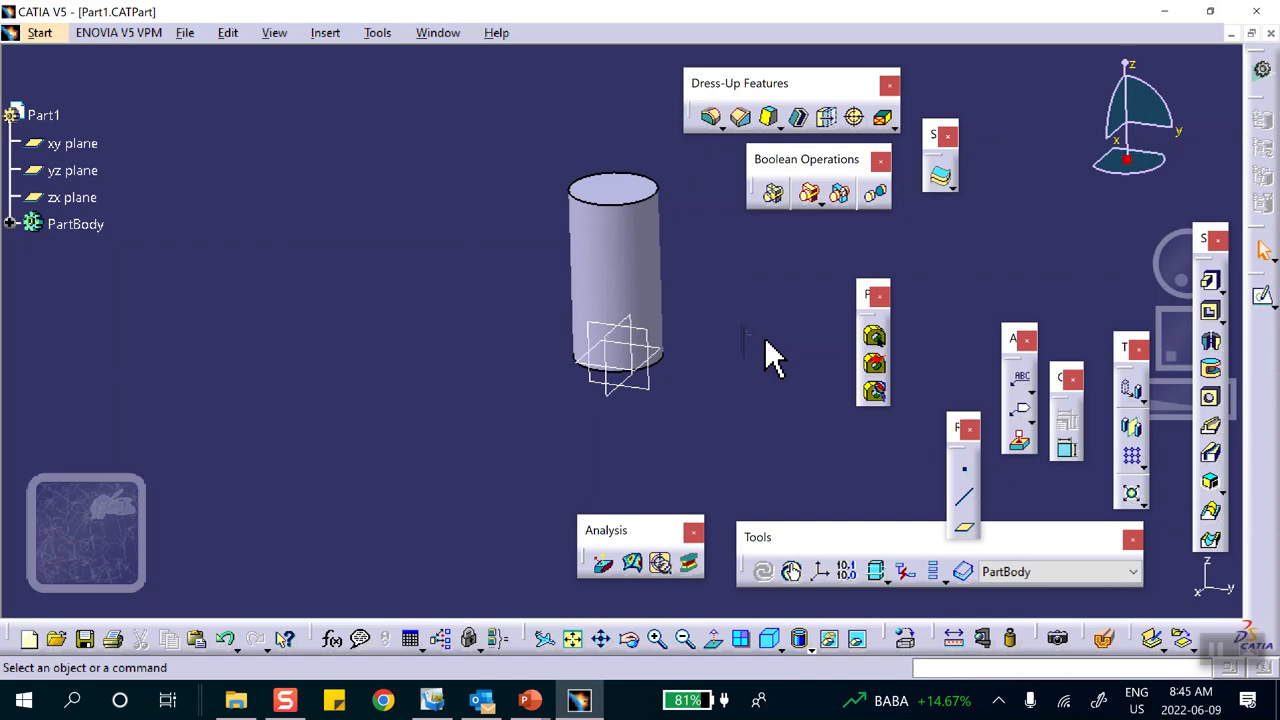
pyautogui.click(45, 116)
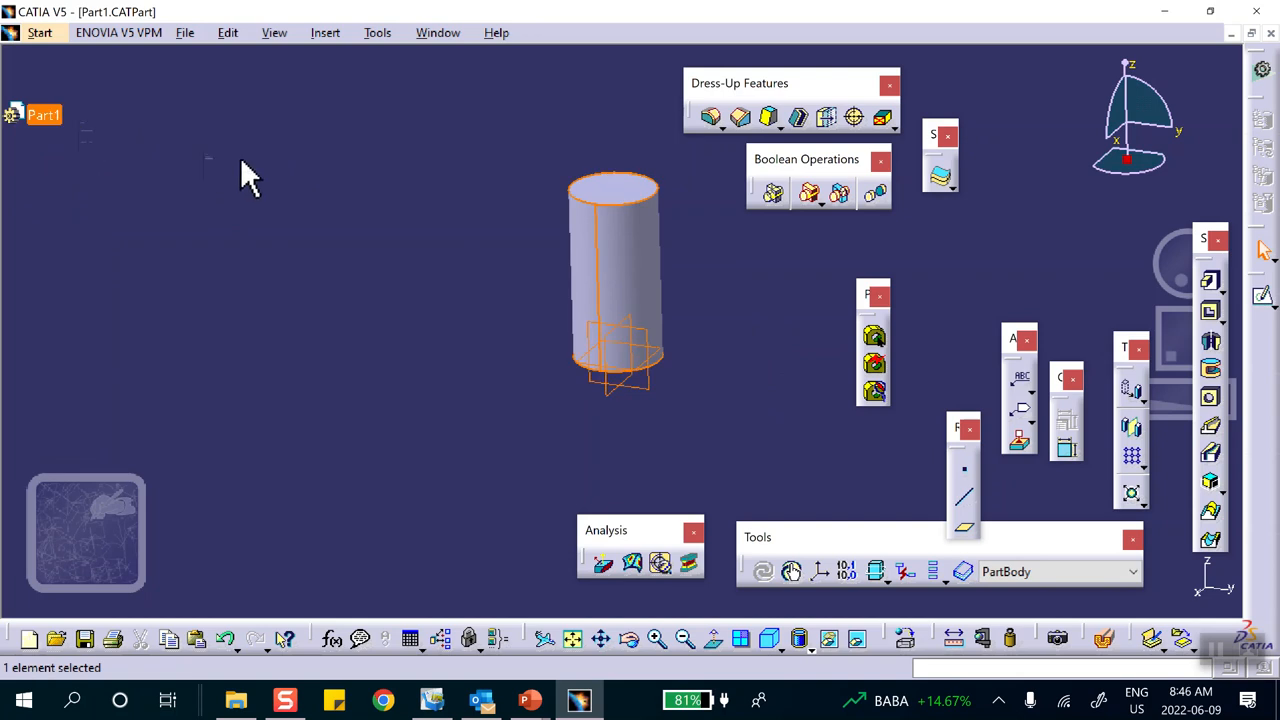
pyautogui.click(48, 117)
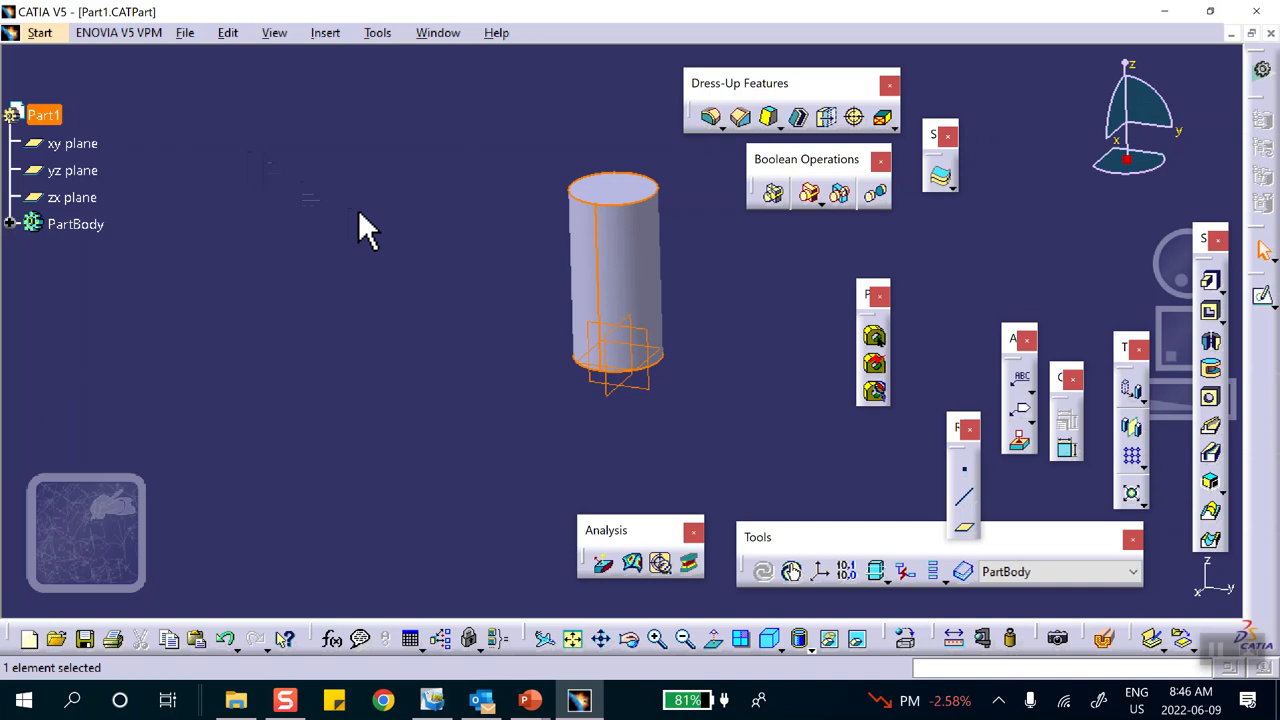
# - Switch to the Generative Shape Design workbench and clear the part selection
pyautogui.click(40, 33)
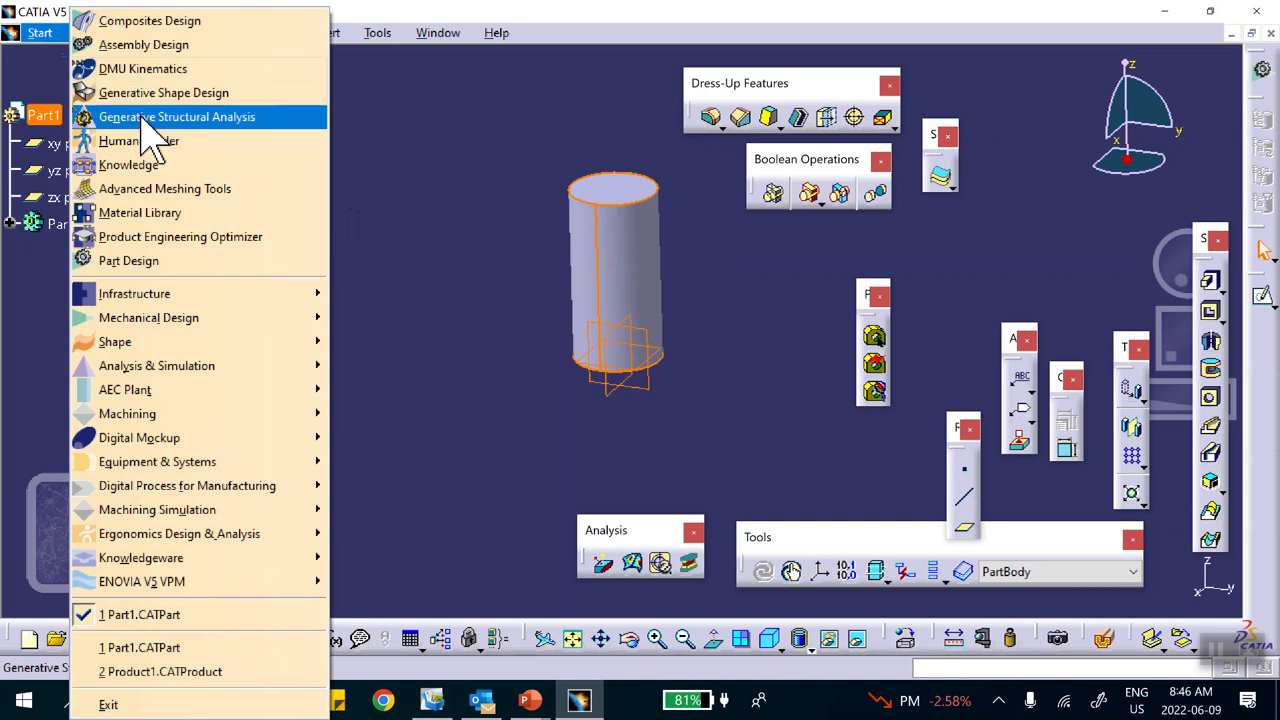
pyautogui.click(143, 96)
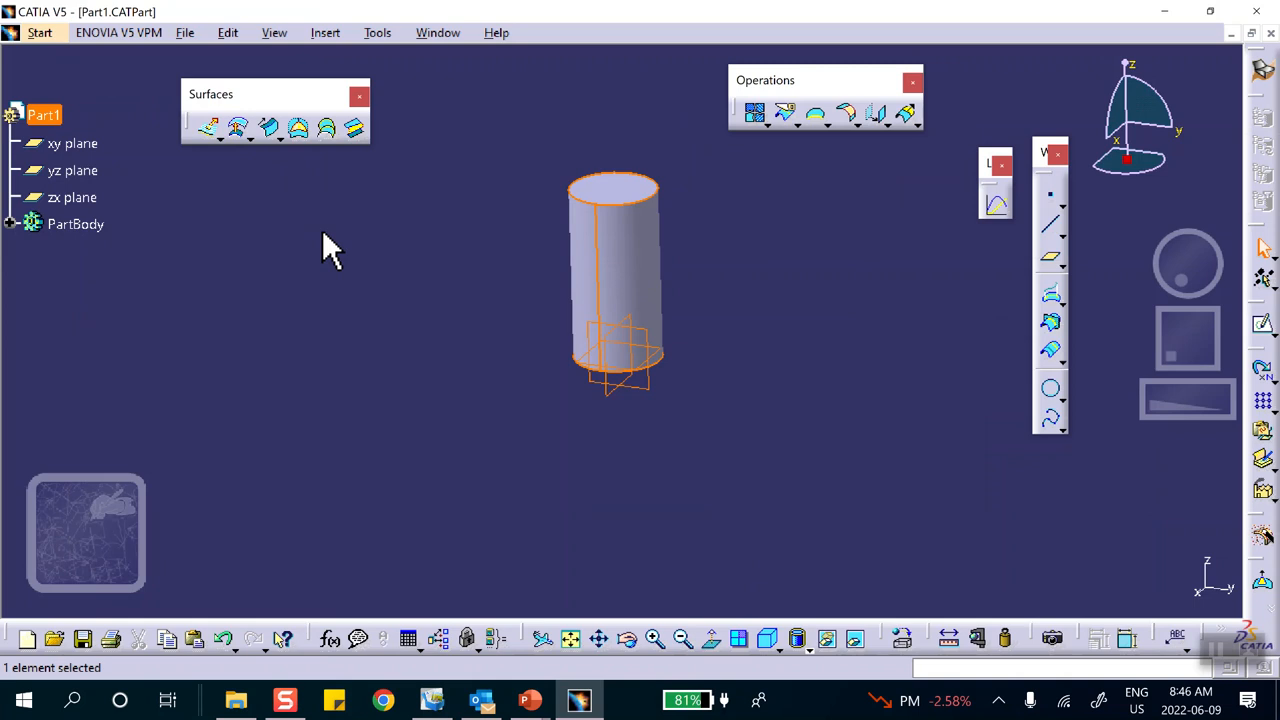
pyautogui.click(424, 357)
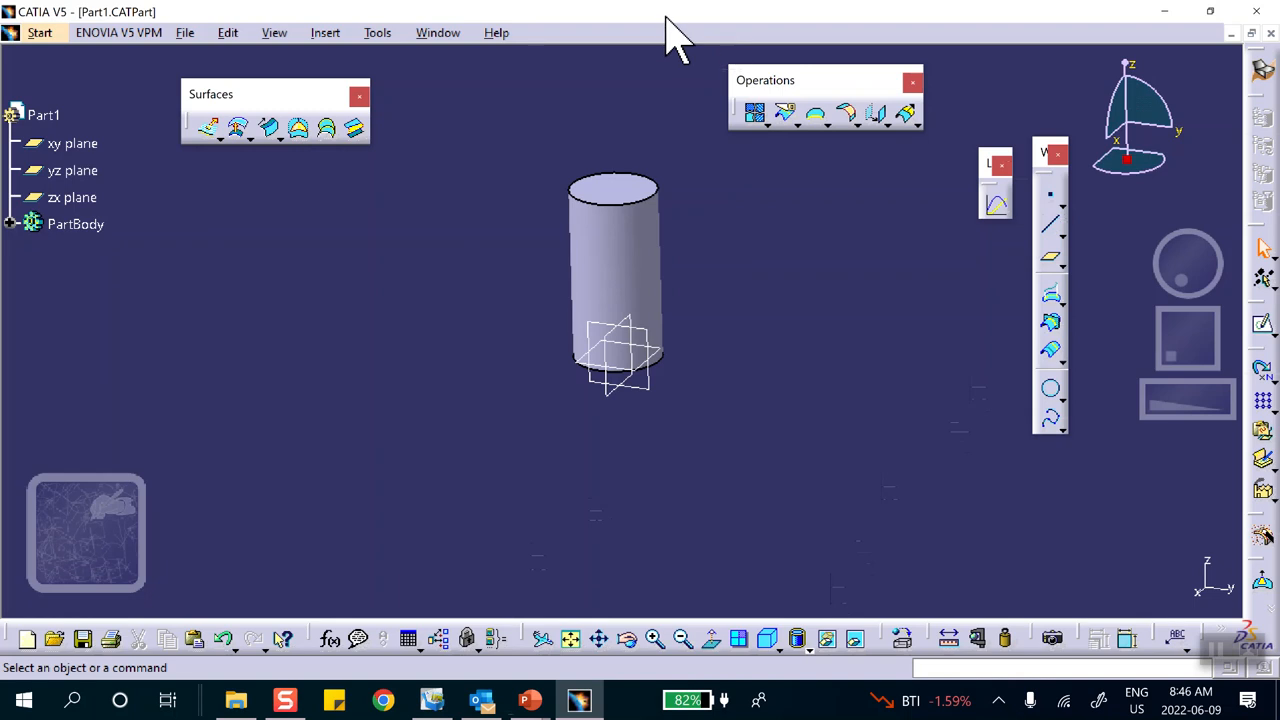
# - Rearrange the Wireframe tools into a floating horizontal palette beside the cylinder
pyautogui.moveTo(668, 18); pyautogui.dragTo(672, 45)
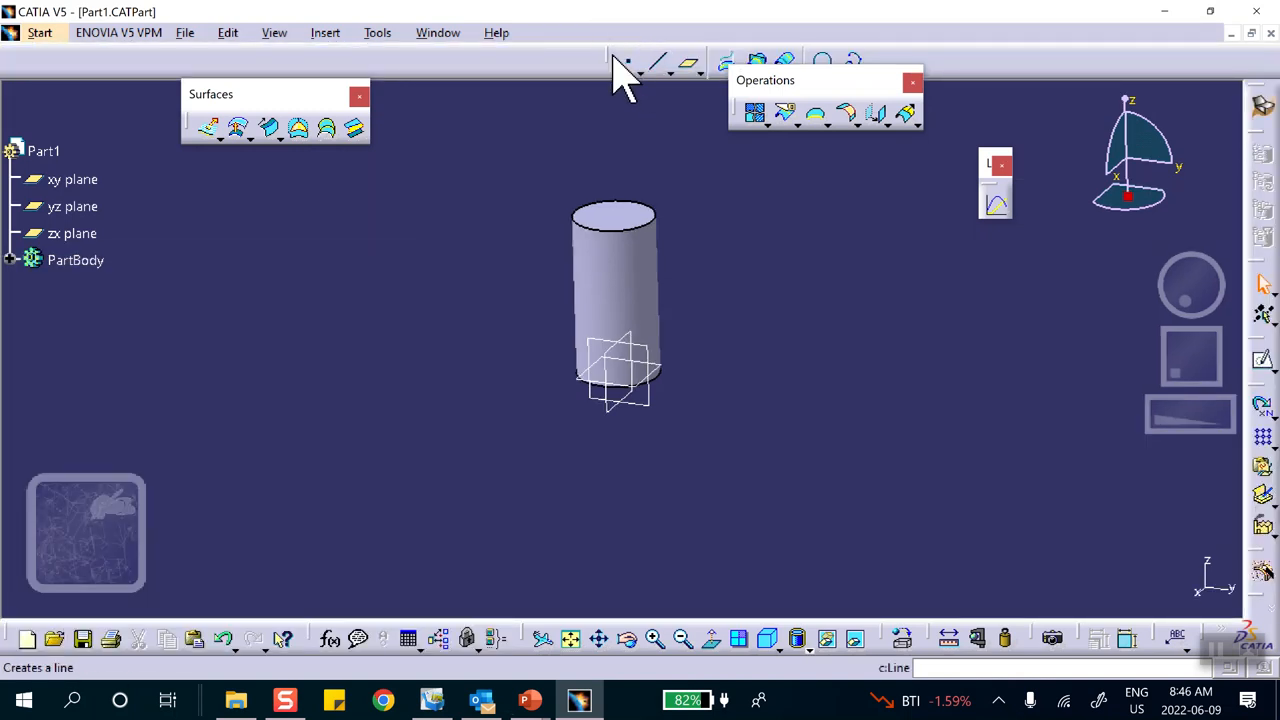
pyautogui.moveTo(608, 57); pyautogui.dragTo(912, 264)
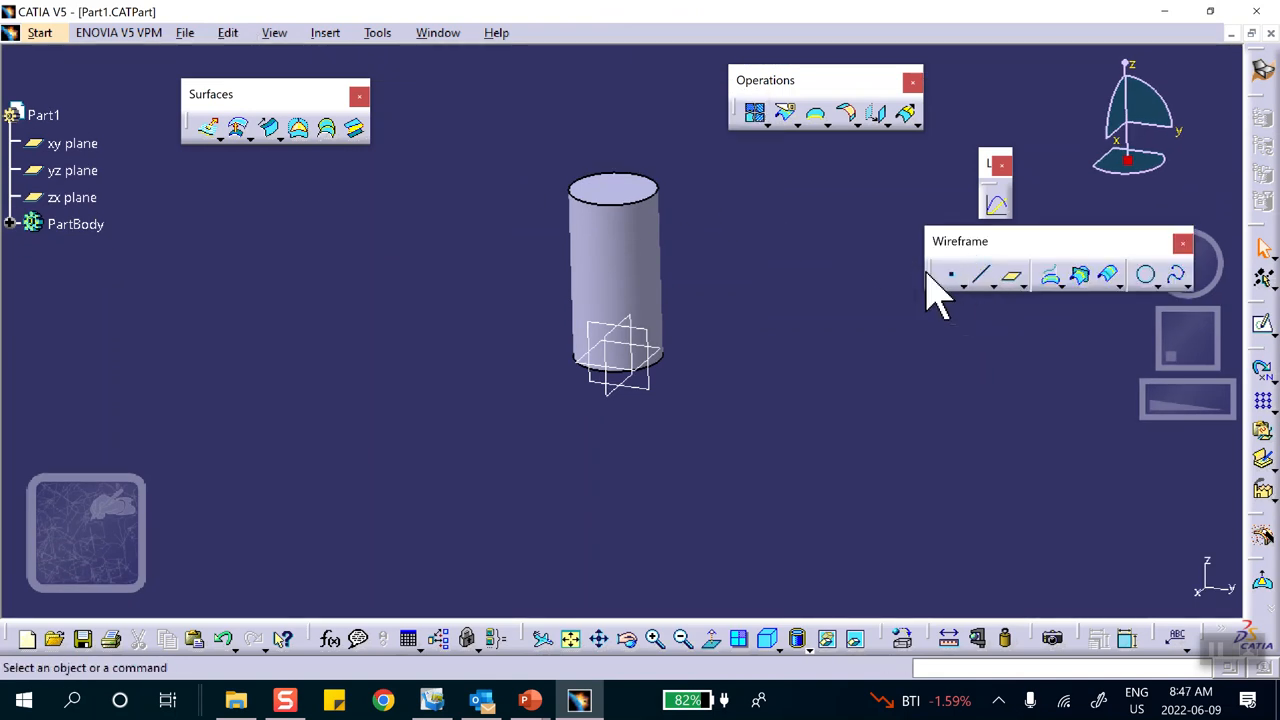
pyautogui.moveTo(930, 281); pyautogui.dragTo(935, 321)
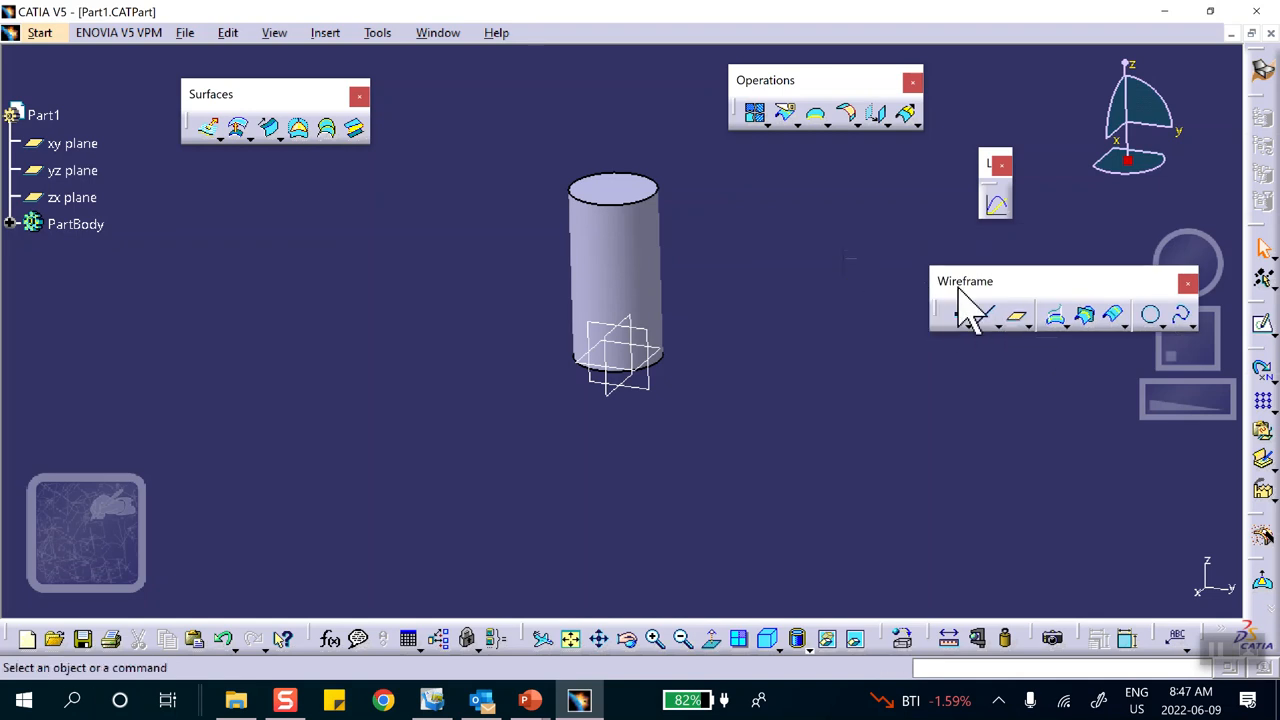
# - Create a reference plane offset 10 in from the xy plane, halfway up the cylinder
pyautogui.click(1012, 318)
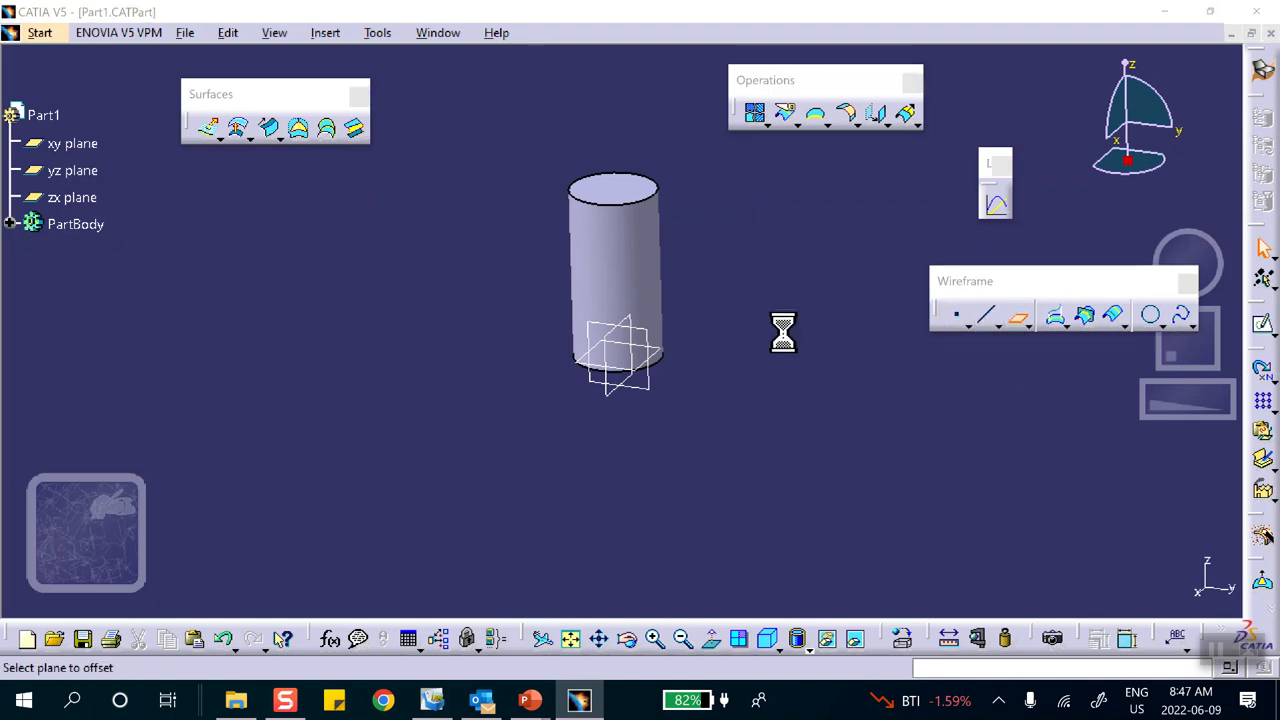
pyautogui.click(684, 362)
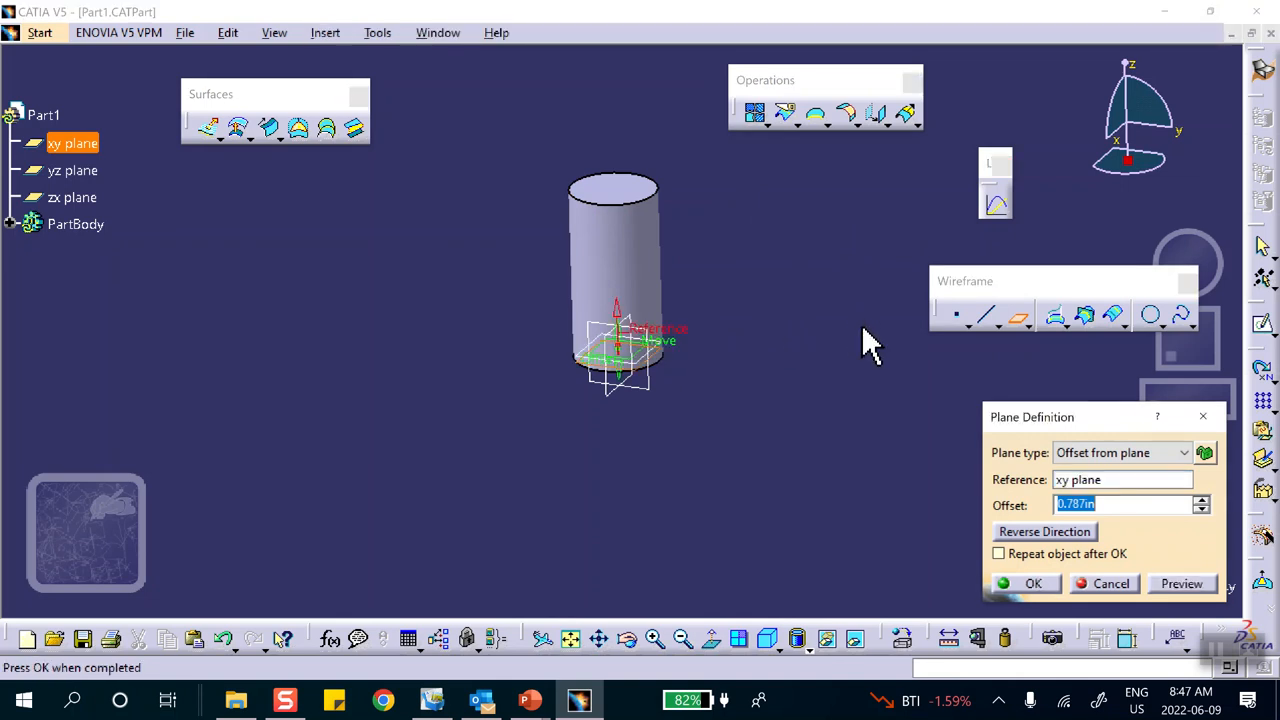
pyautogui.write('1')
pyautogui.press('BackSpace')
pyautogui.write('10')
pyautogui.press('Return')
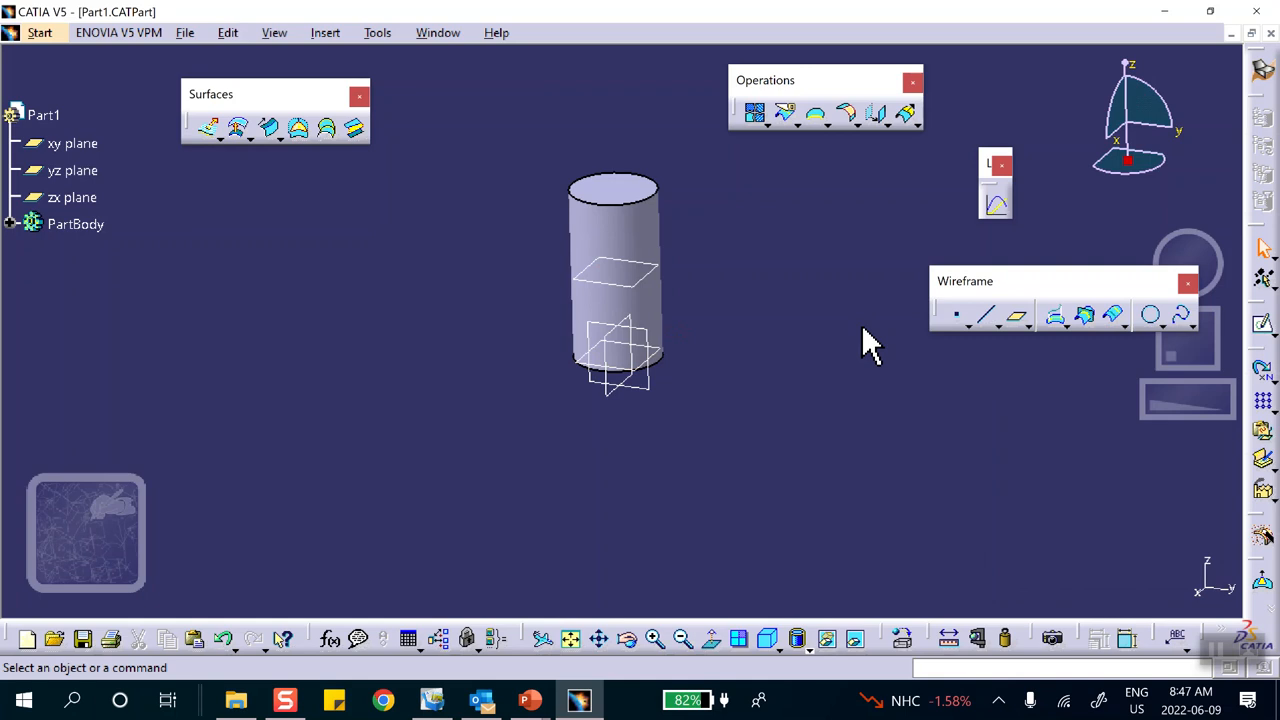
# - Start a sketch on the offset plane at the cylinder's mid-height
pyautogui.click(656, 270)
pyautogui.click(1263, 323)
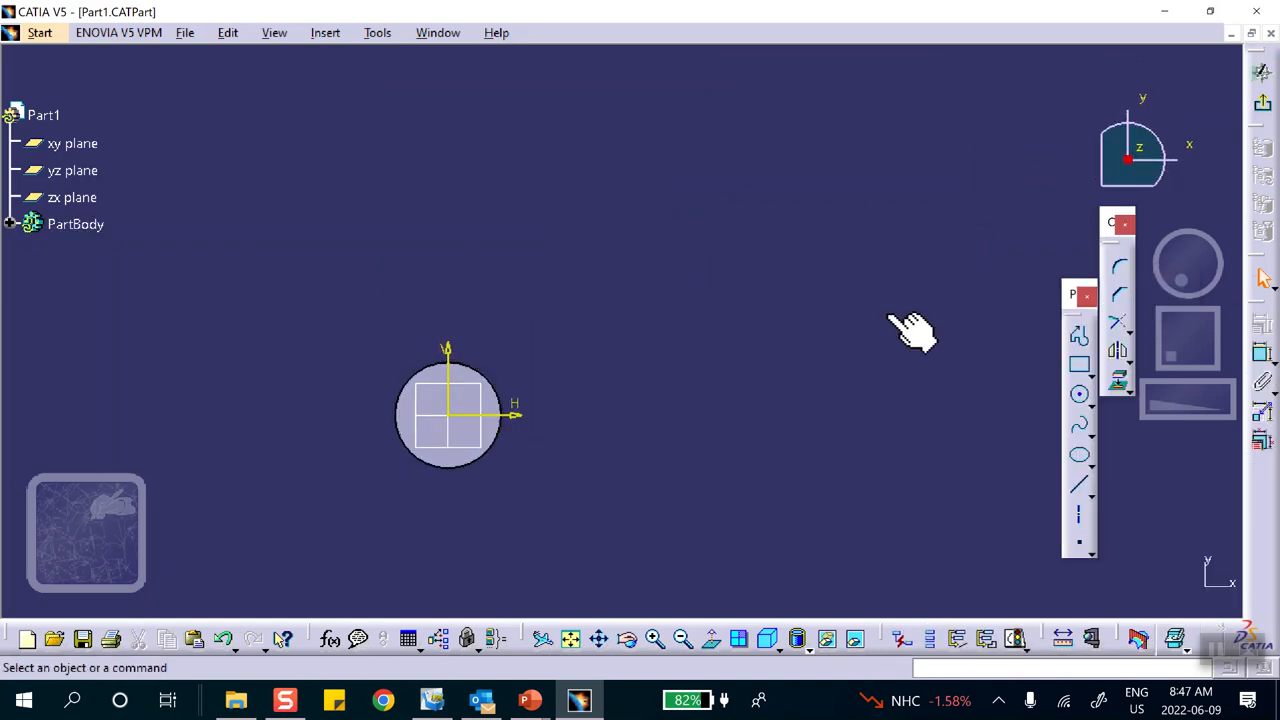
pyautogui.moveTo(651, 291); pyautogui.dragTo(723, 160, button='middle')
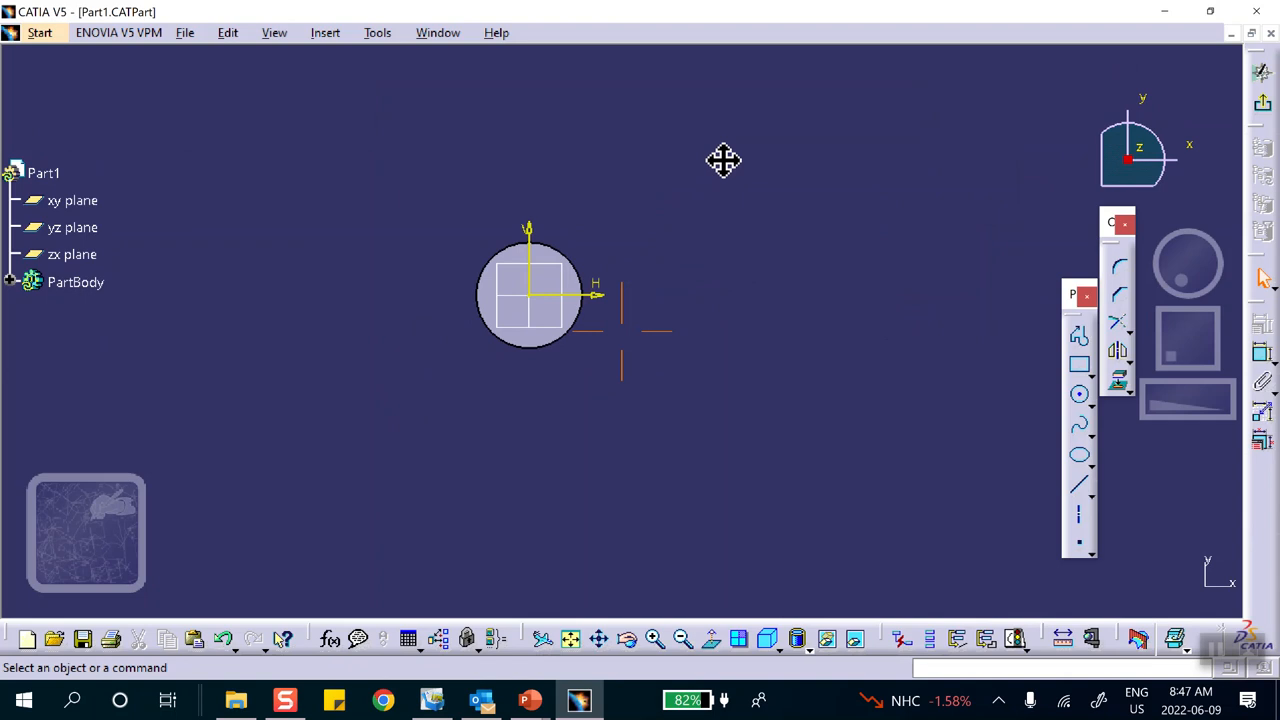
# - Switch to PowerPoint to examine the plate shape on the Chapter 19 Hybrid Mesh Analysis slide, and return to CATIA
pyautogui.click(530, 700)
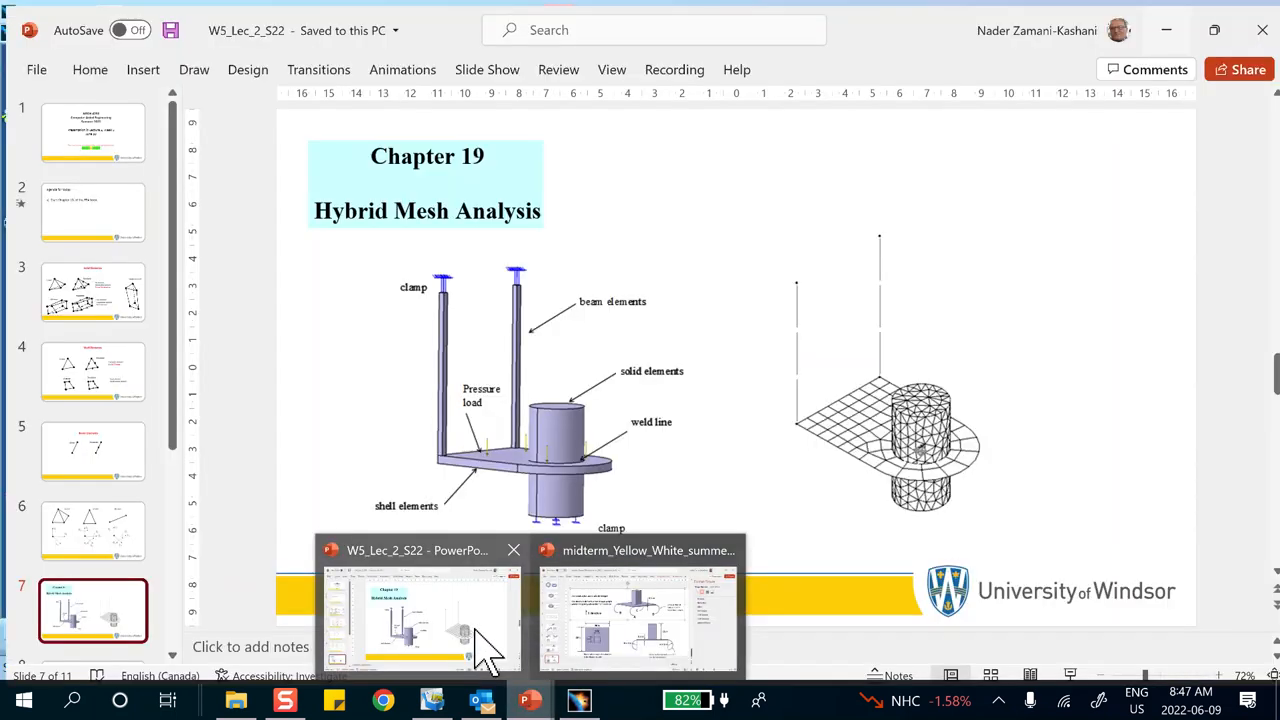
pyautogui.click(487, 655)
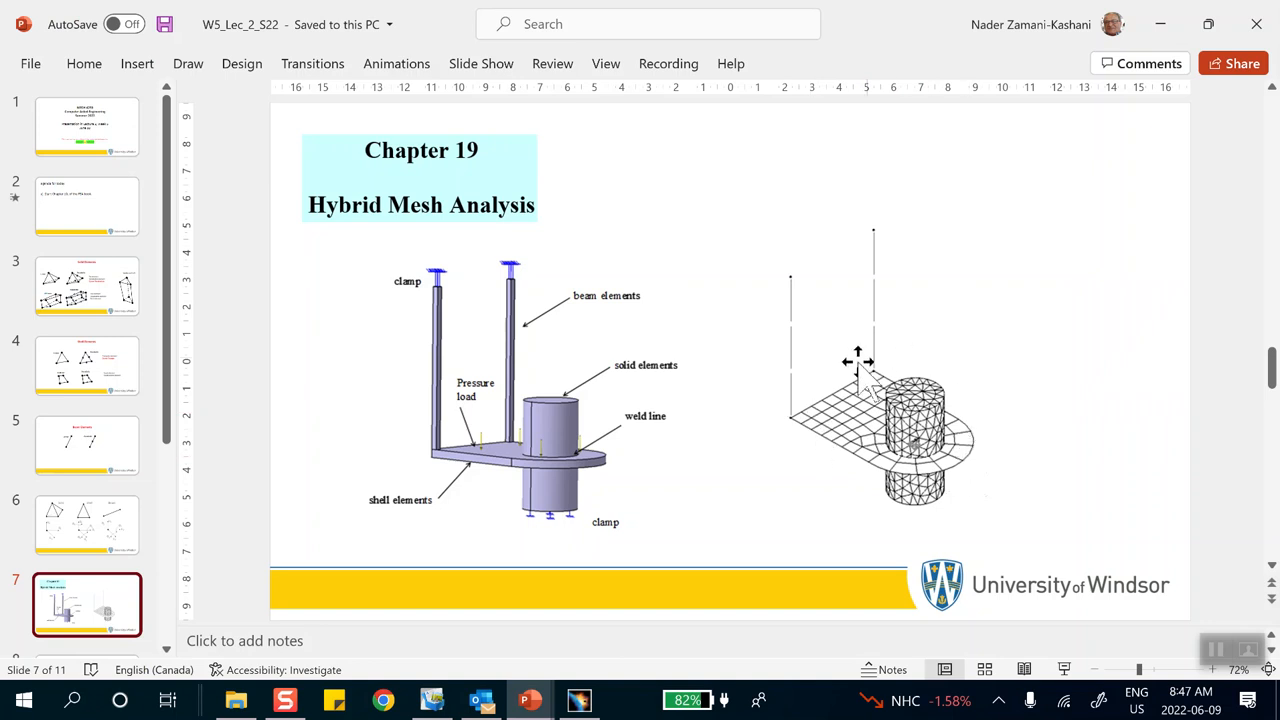
pyautogui.click(1162, 24)
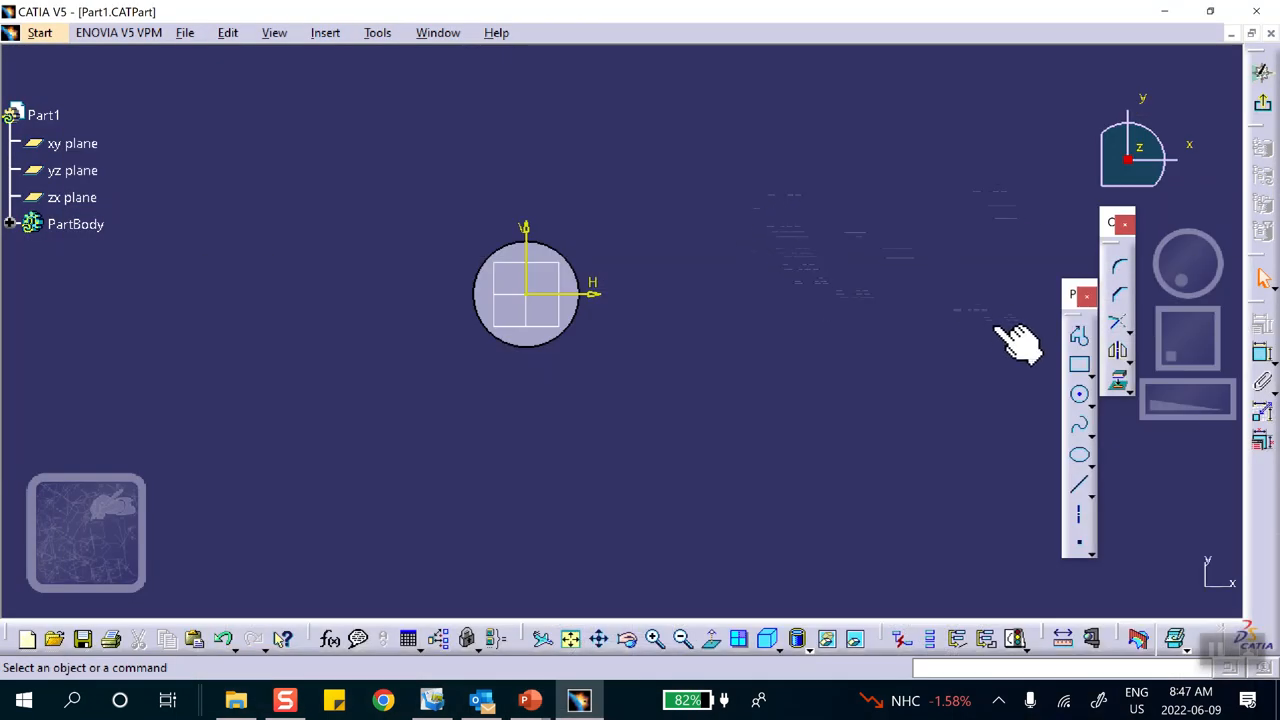
pyautogui.click(1080, 334)
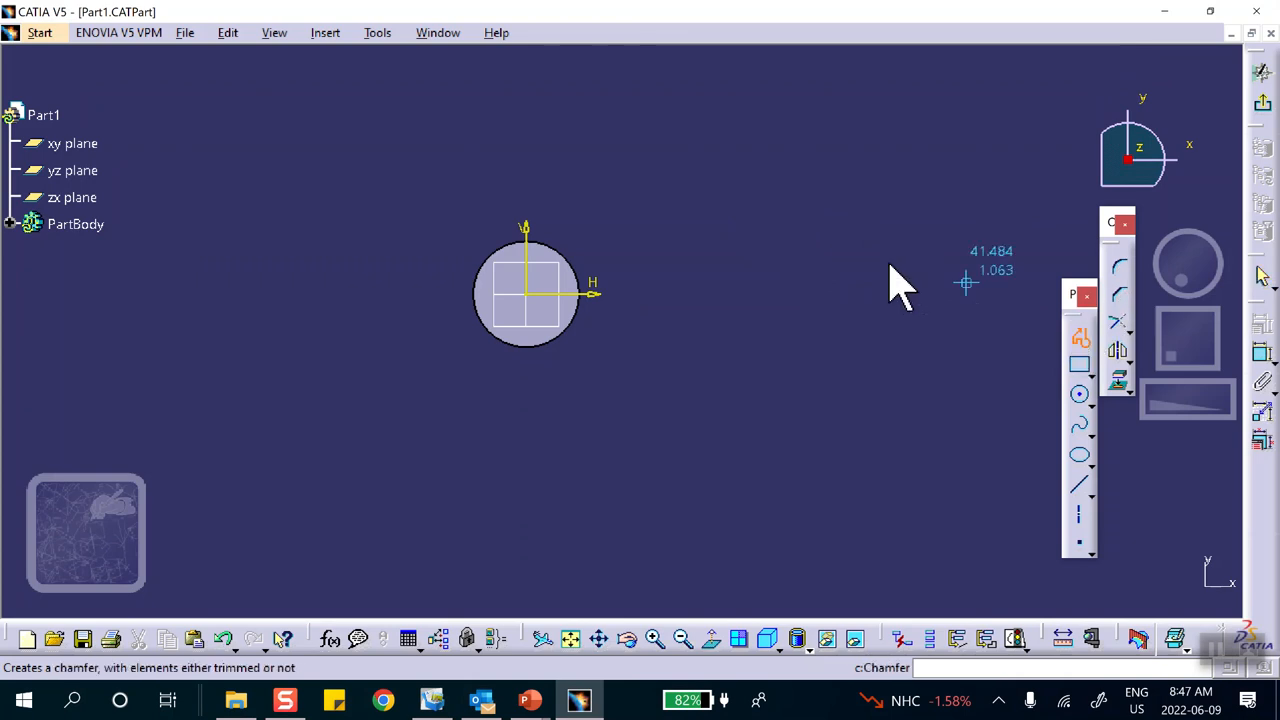
pyautogui.click(427, 181)
pyautogui.click(426, 421)
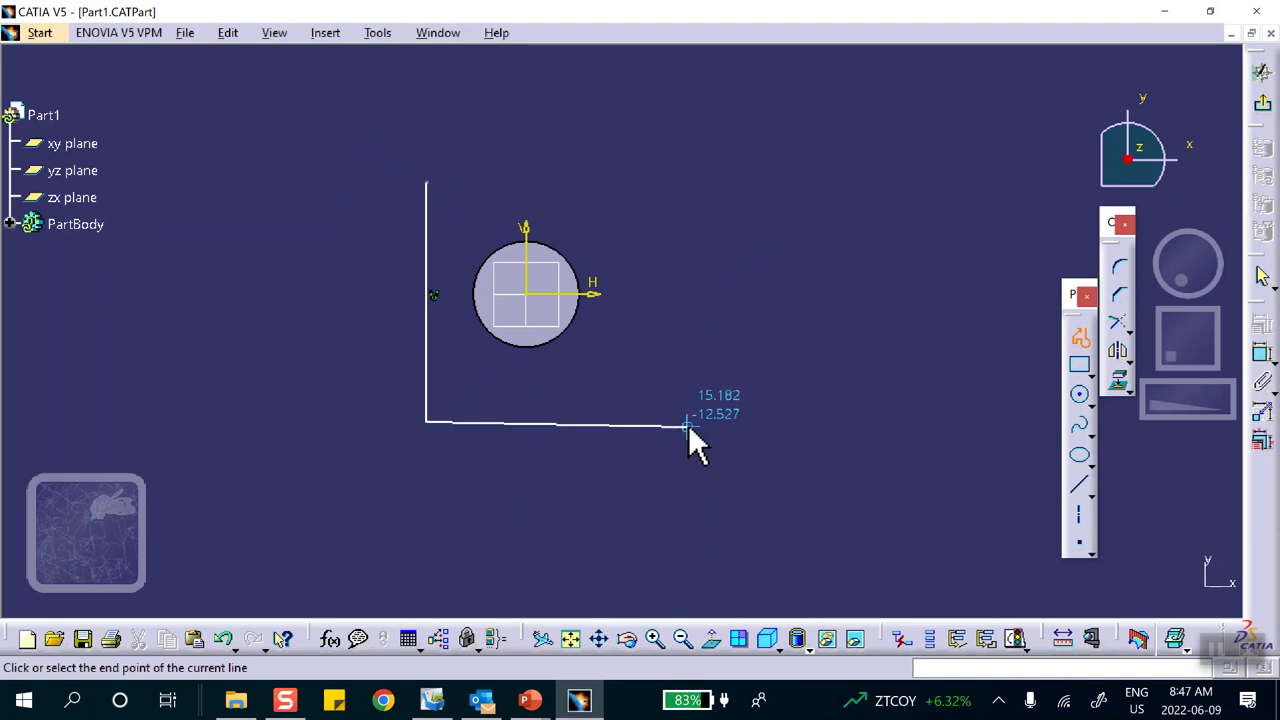
pyautogui.press('Escape')
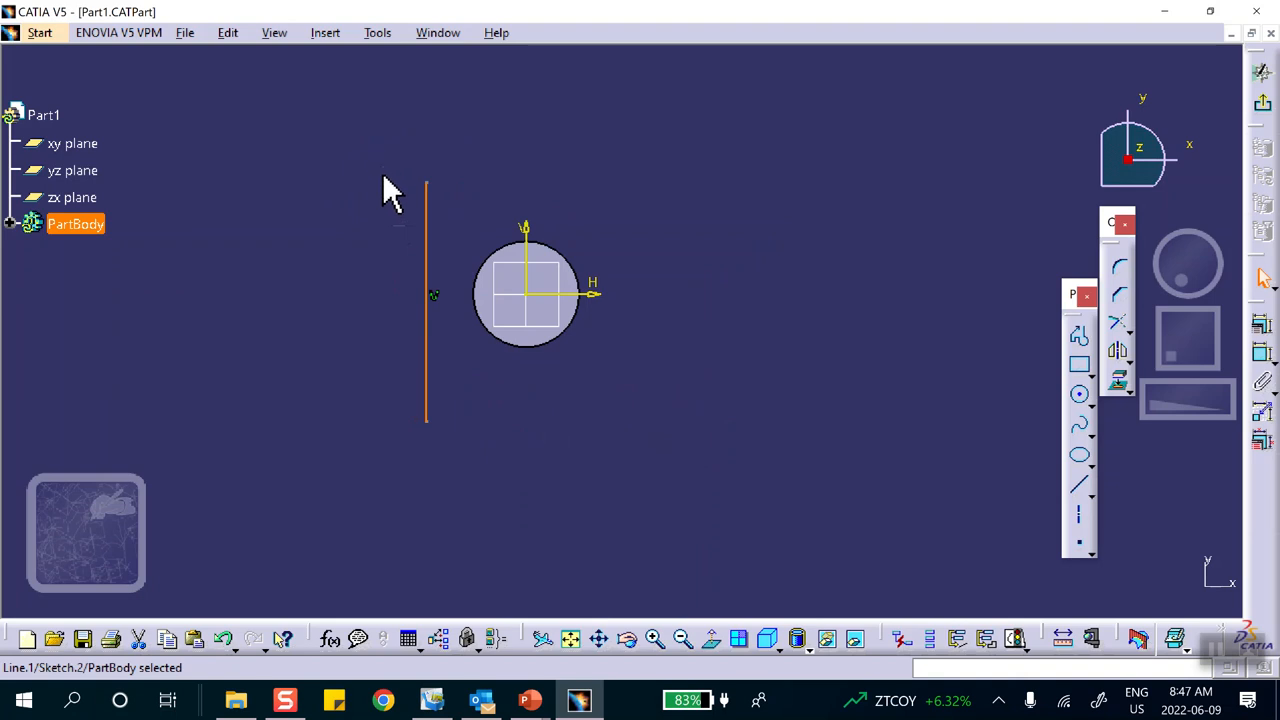
pyautogui.press('Delete')
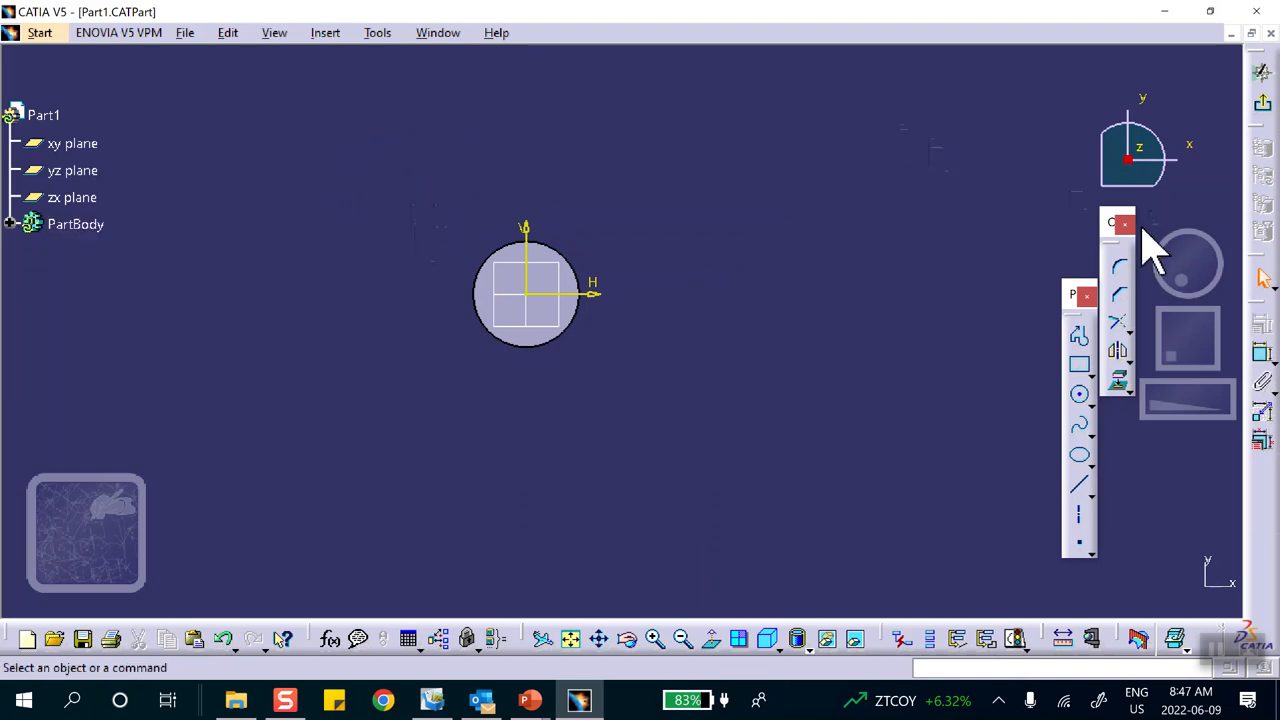
# - Sketch a closed profile around the cylinder with straight sides about 33 in long and a tangent-arc end about 21 in across
pyautogui.click(1080, 337)
pyautogui.click(290, 183)
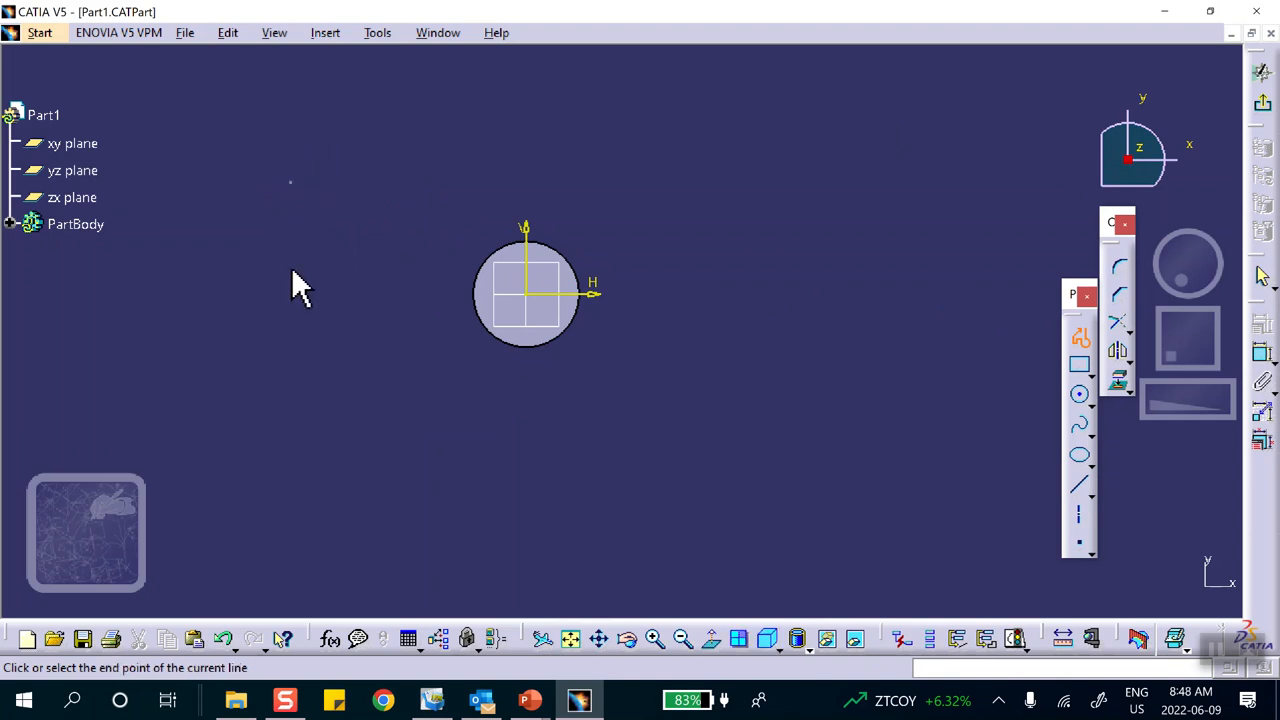
pyautogui.click(290, 400)
pyautogui.click(327, 397)
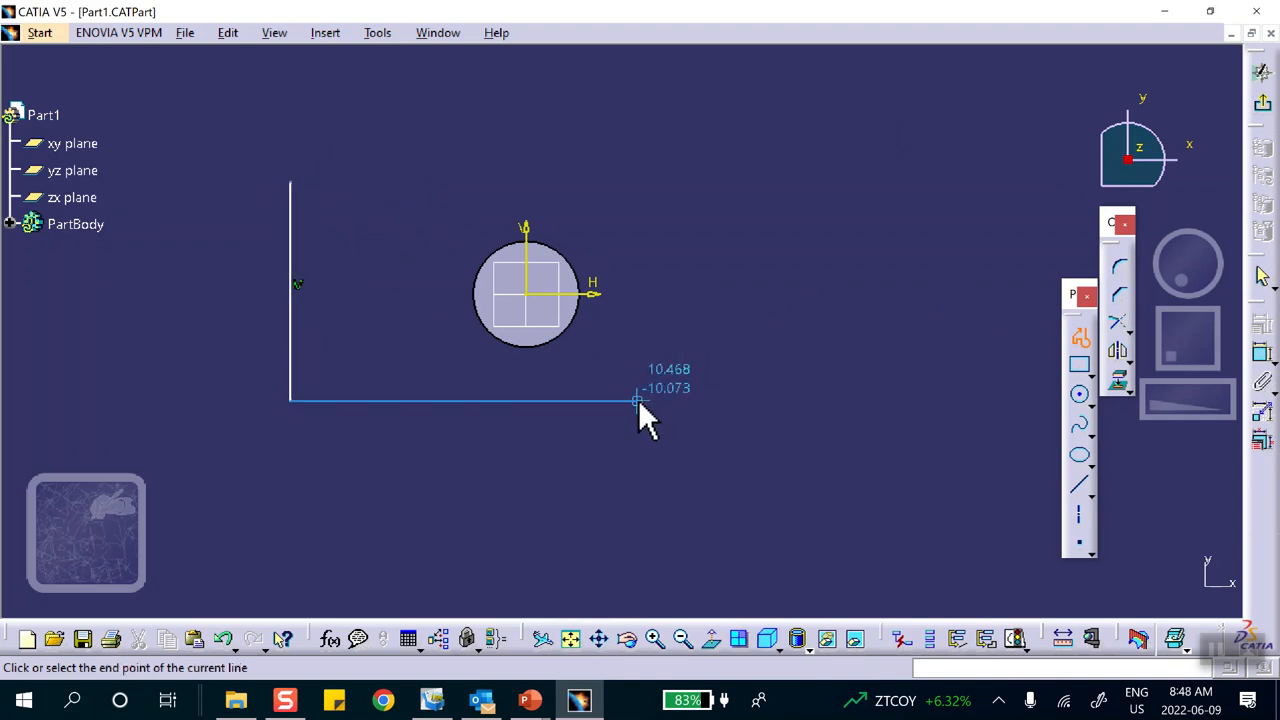
pyautogui.moveTo(638, 400); pyautogui.dragTo(653, 211)
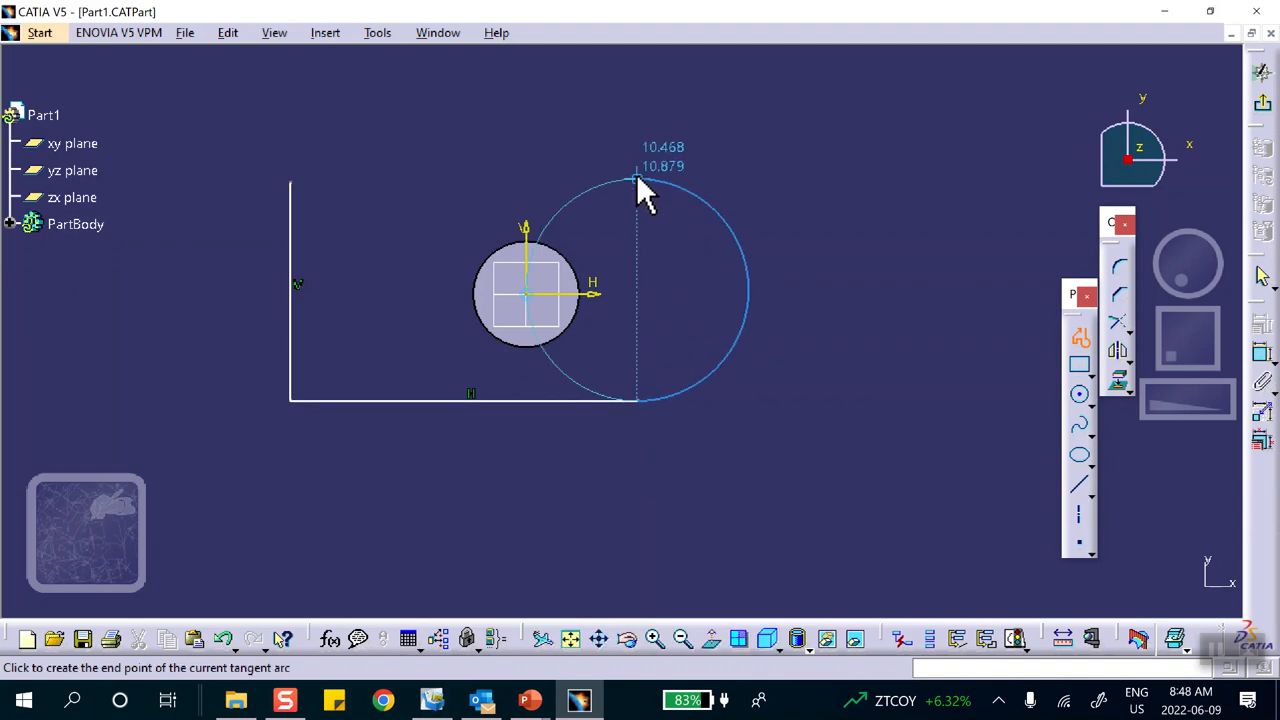
pyautogui.click(638, 181)
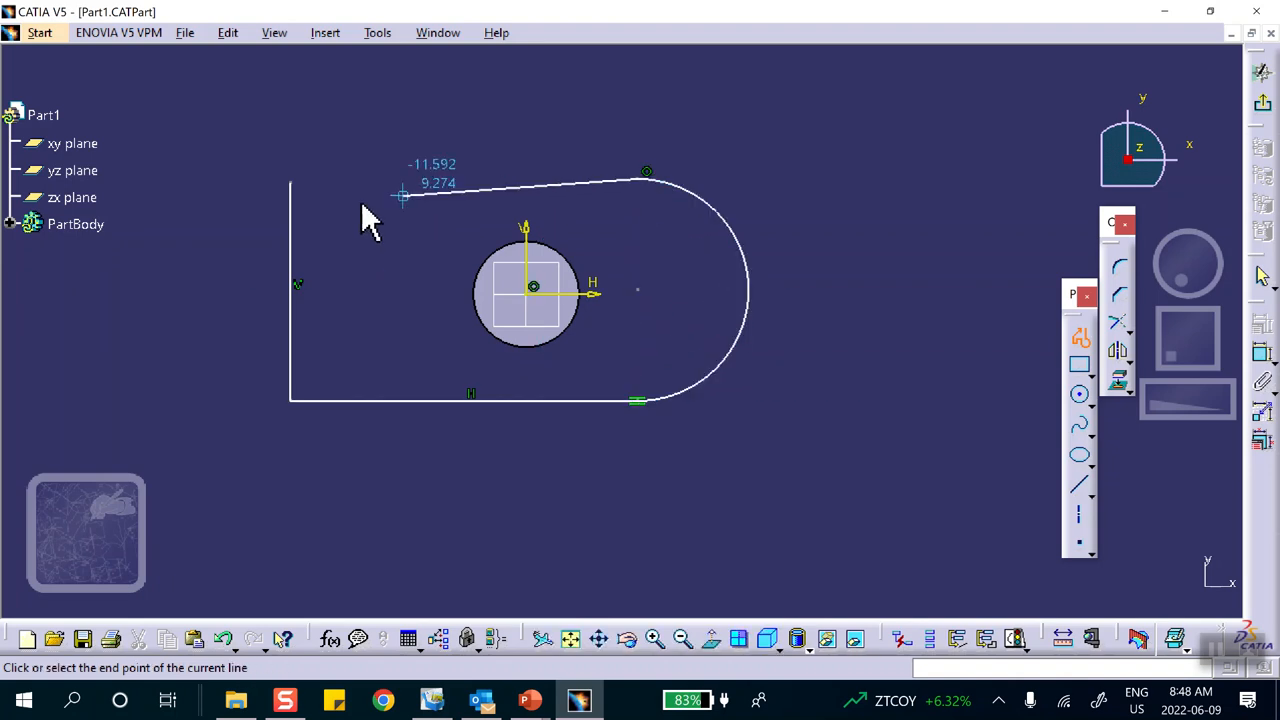
pyautogui.click(291, 181)
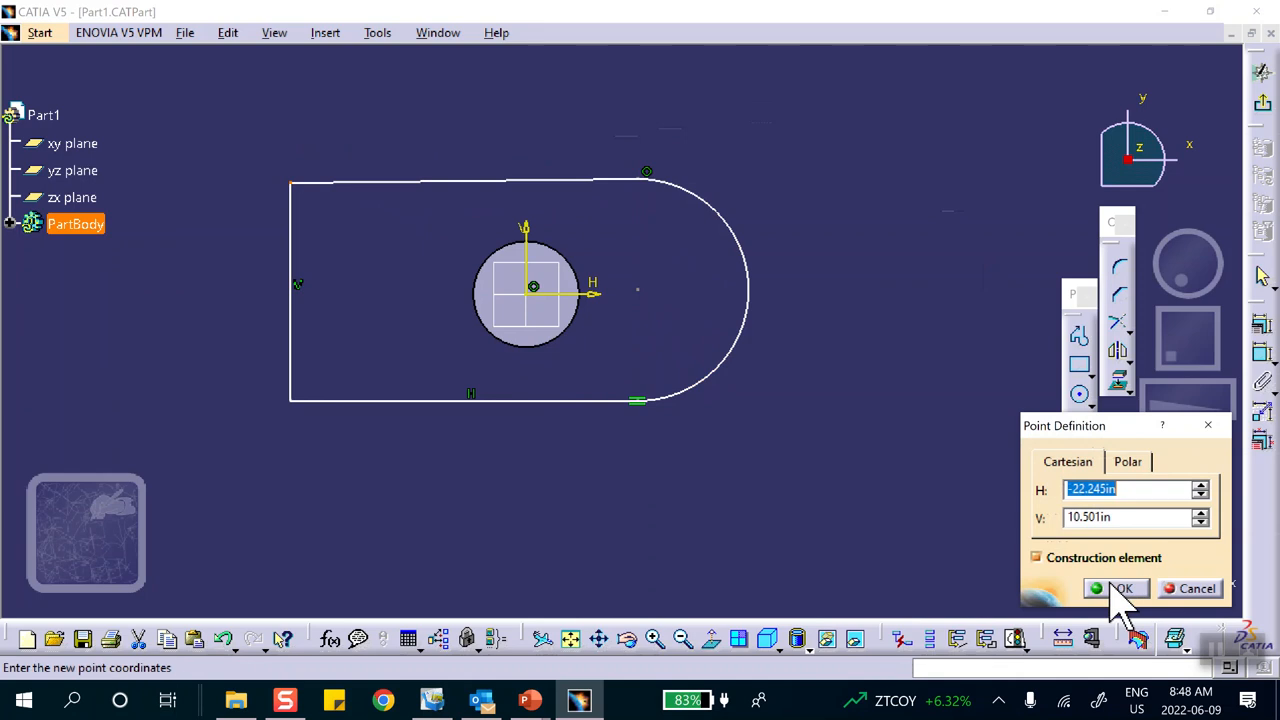
pyautogui.click(1115, 587)
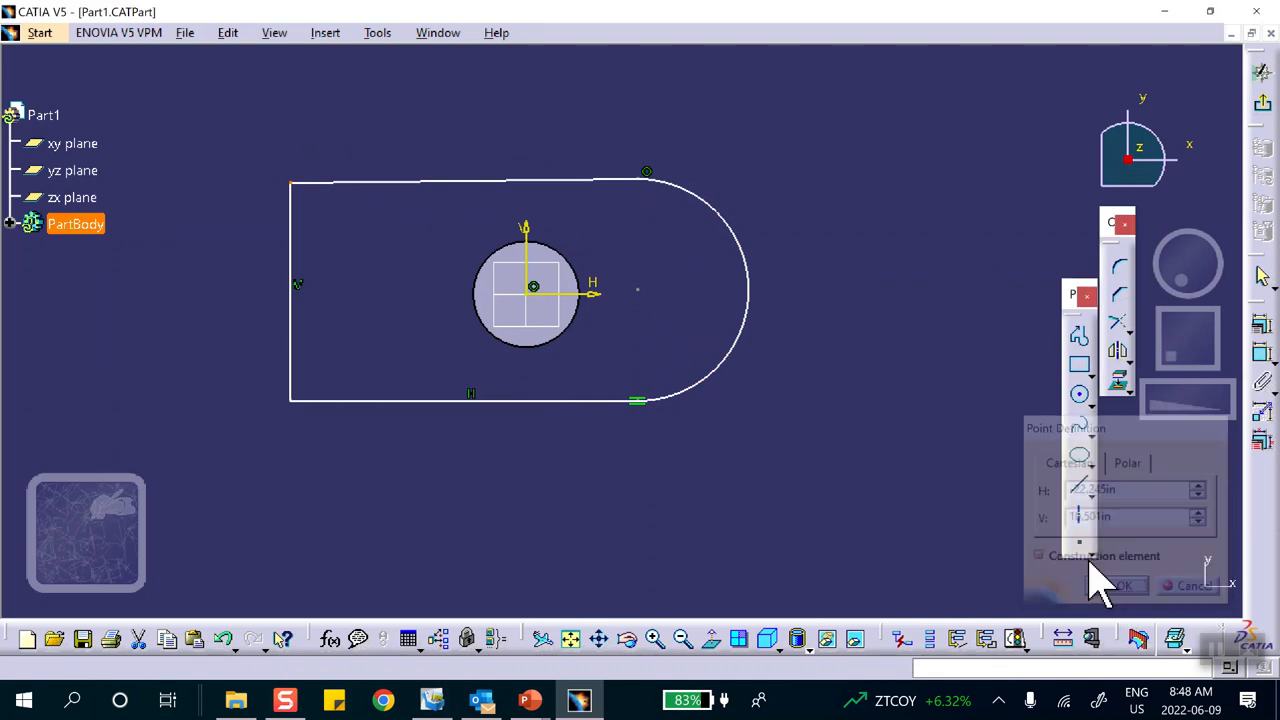
# - Make the profile's two long sides symmetric about the H axis, and undo a trial move of the short straight edge
pyautogui.click(490, 183)
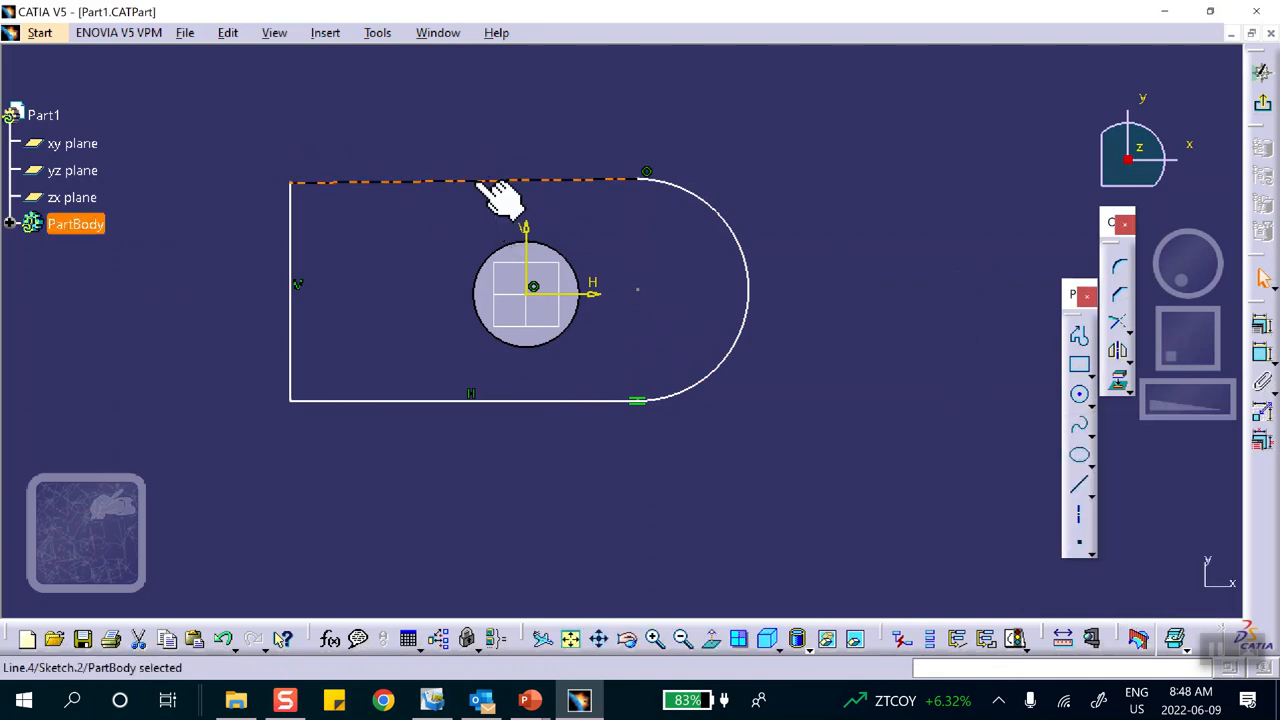
pyautogui.keyDown('ctrl'); pyautogui.click(553, 402); pyautogui.keyUp('ctrl')
pyautogui.keyDown('ctrl'); pyautogui.click(597, 296); pyautogui.keyUp('ctrl')
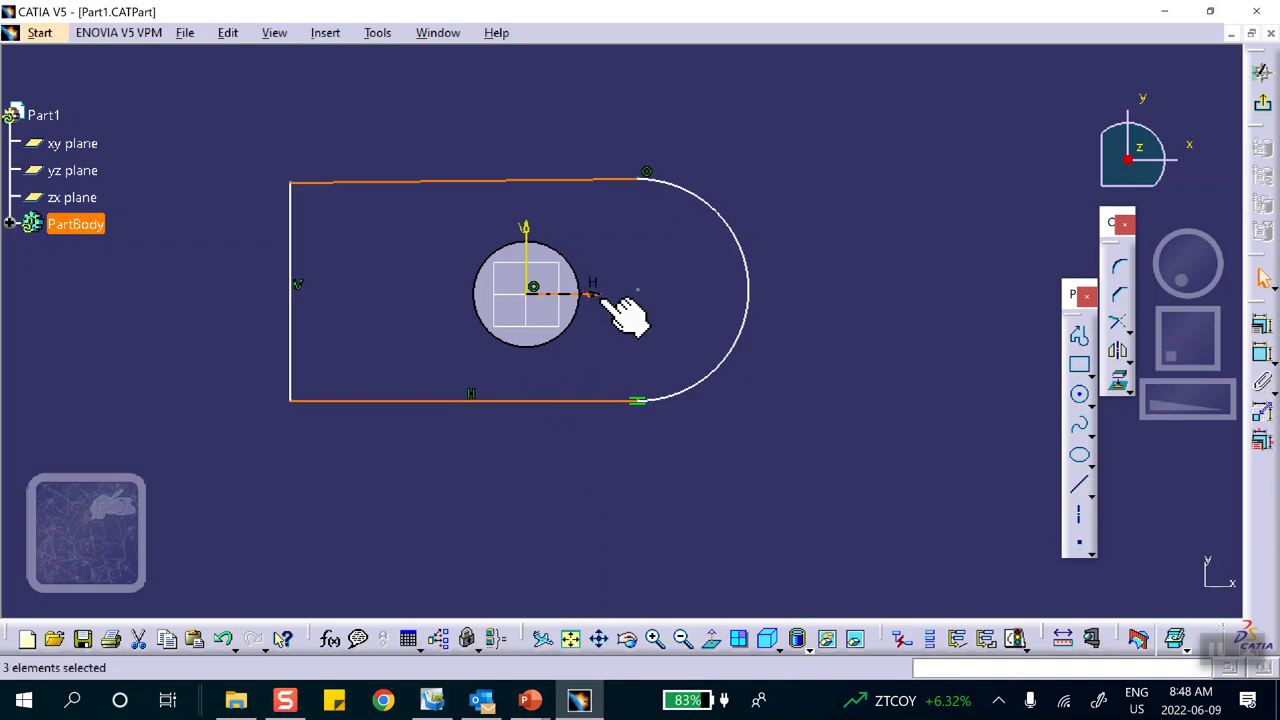
pyautogui.click(1262, 324)
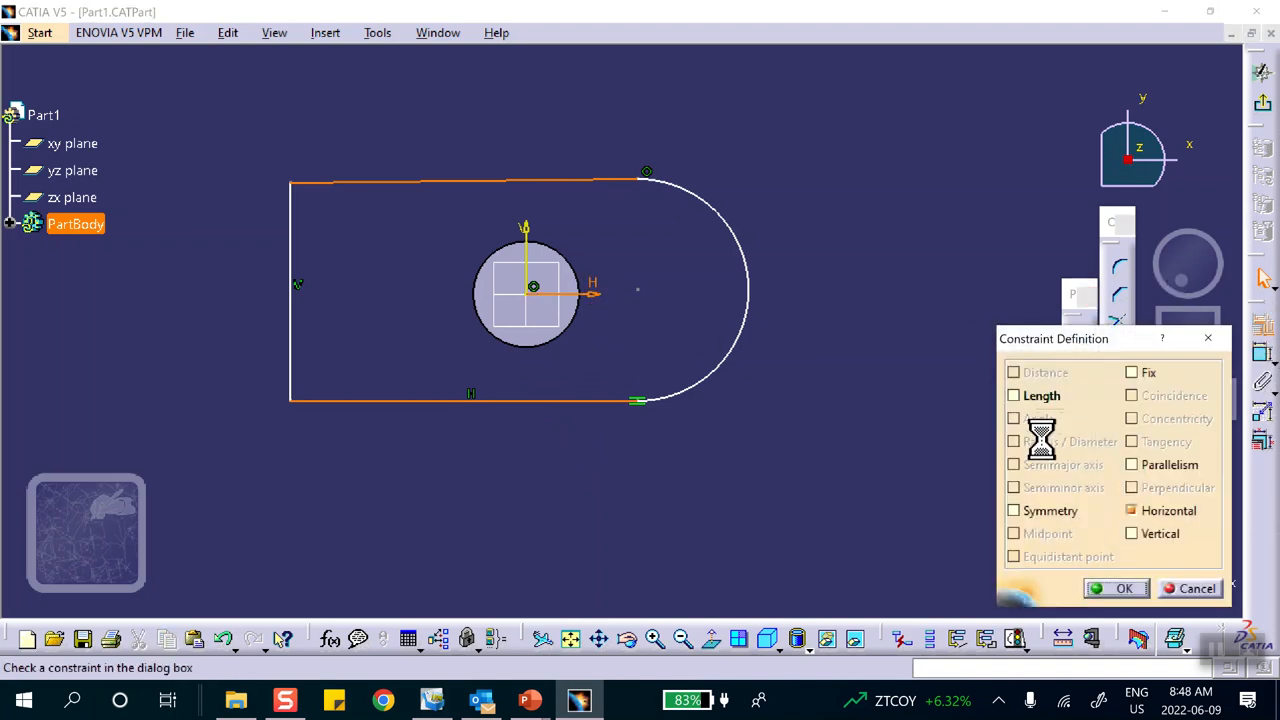
pyautogui.click(1014, 511)
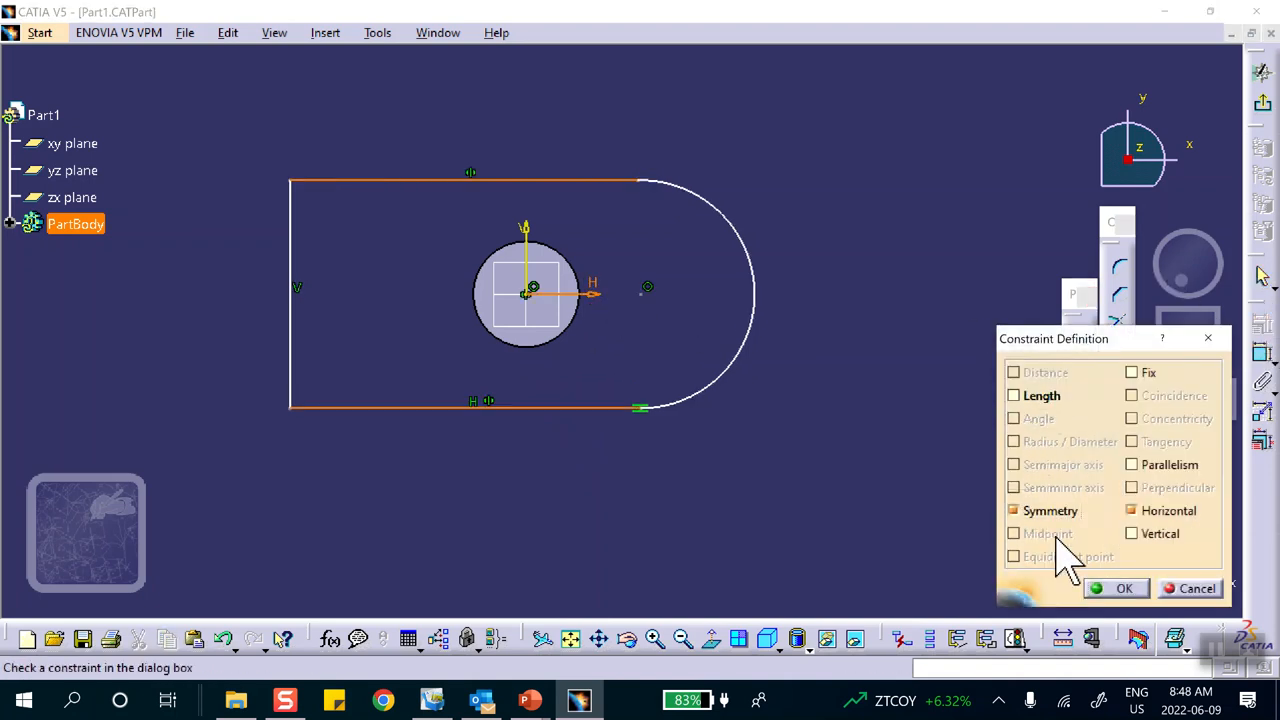
pyautogui.click(1116, 589)
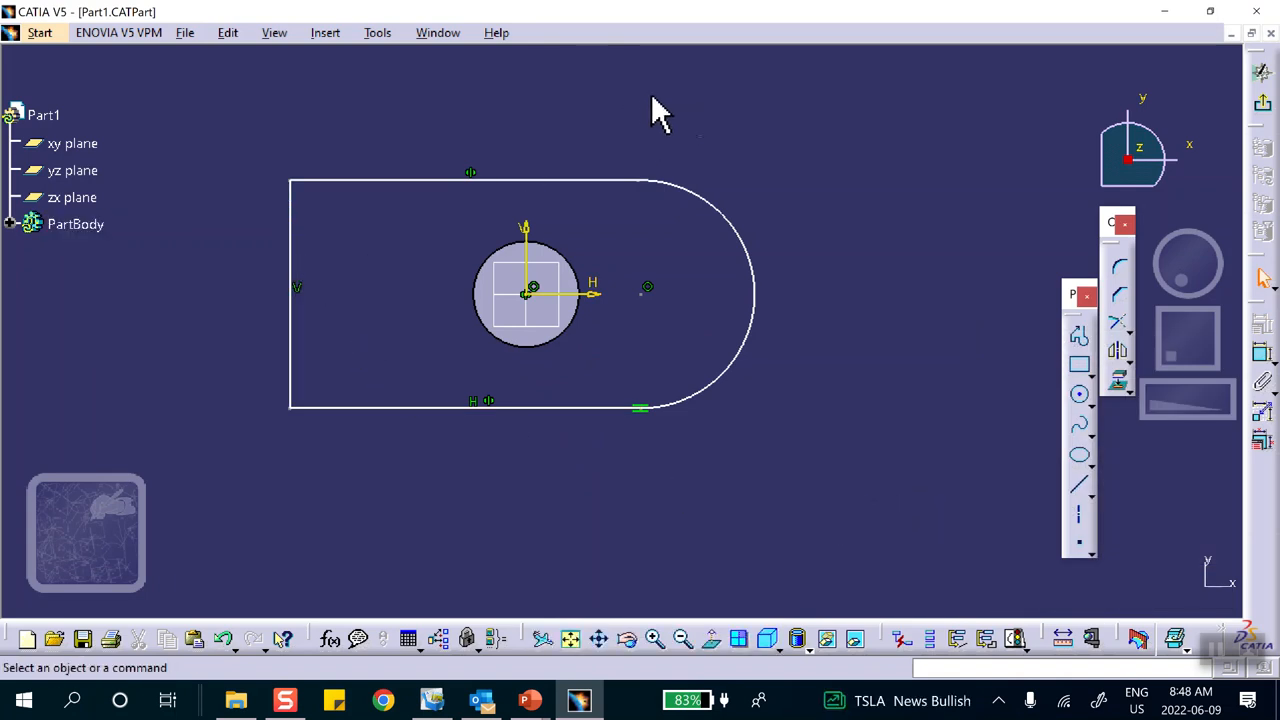
pyautogui.moveTo(294, 234)
pyautogui.mouseDown()
pyautogui.moveTo(366, 229)
pyautogui.moveTo(368, 240)
pyautogui.mouseUp()
pyautogui.hotkey('ctrl', 'z')
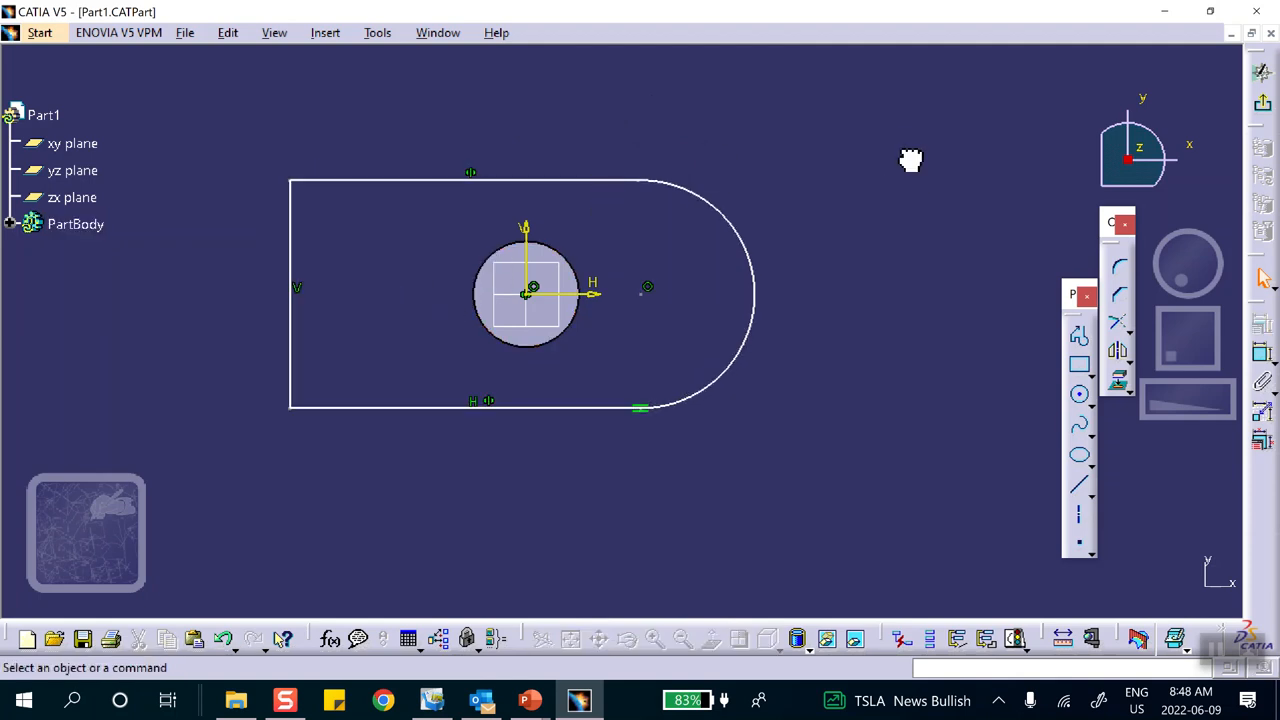
# - Add a tangency constraint between the profile's upper line and the end arc
pyautogui.click(578, 180)
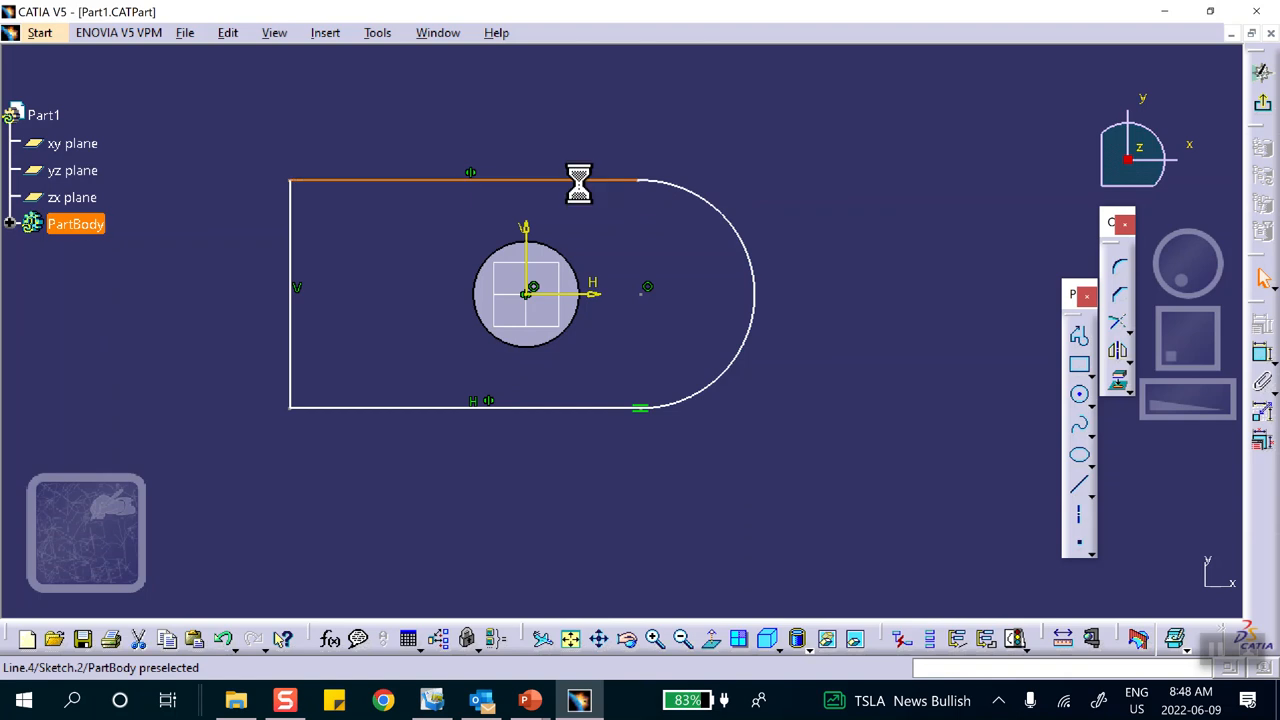
pyautogui.keyDown('ctrl'); pyautogui.click(754, 280); pyautogui.keyUp('ctrl')
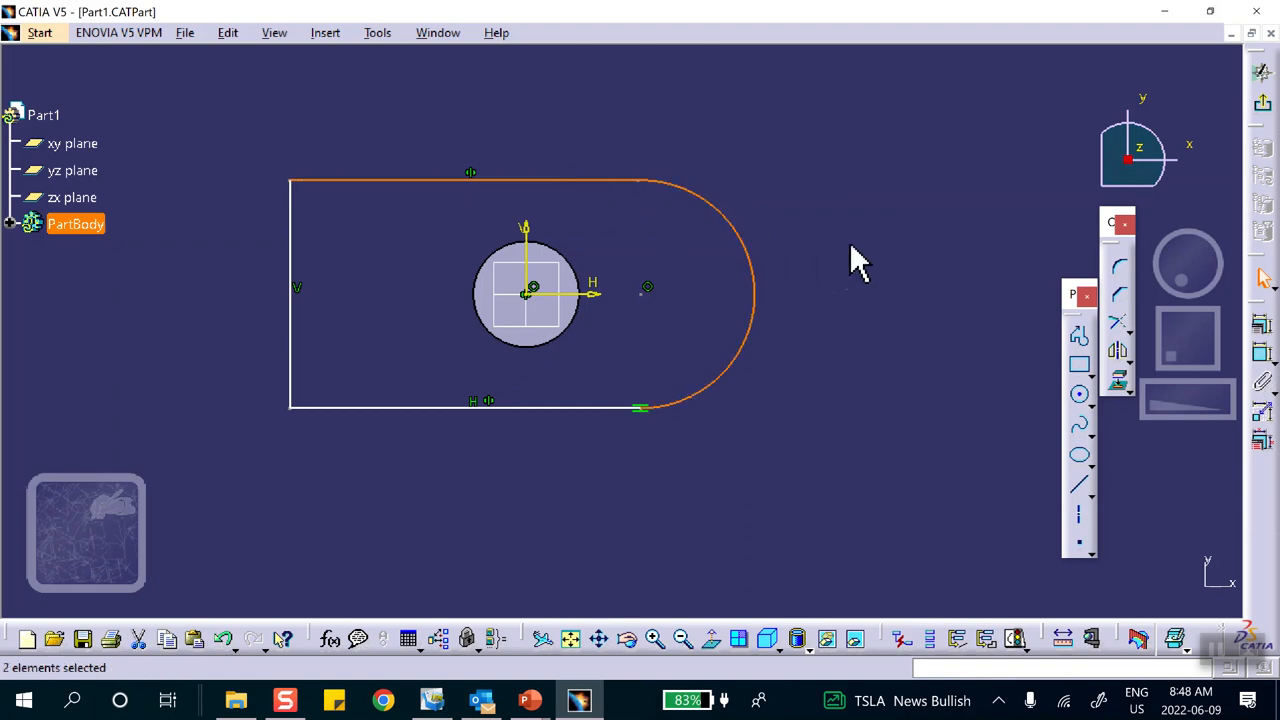
pyautogui.click(1260, 325)
pyautogui.click(1132, 442)
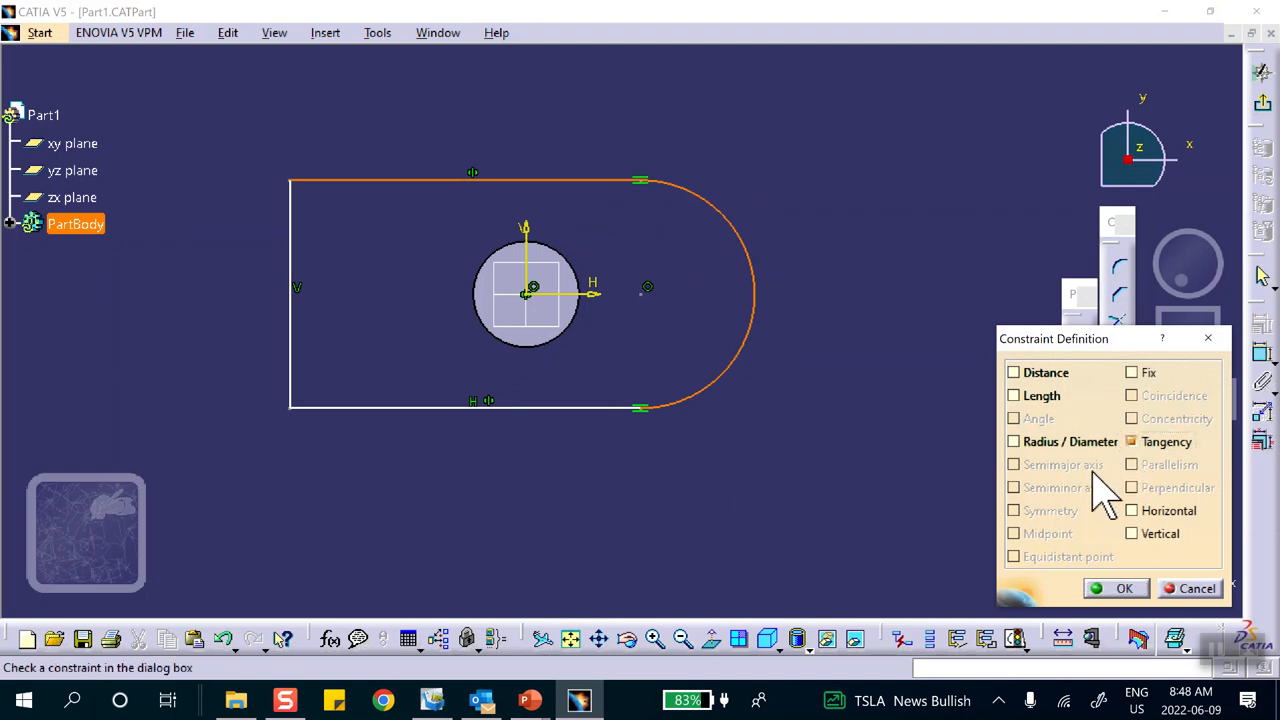
pyautogui.click(1122, 589)
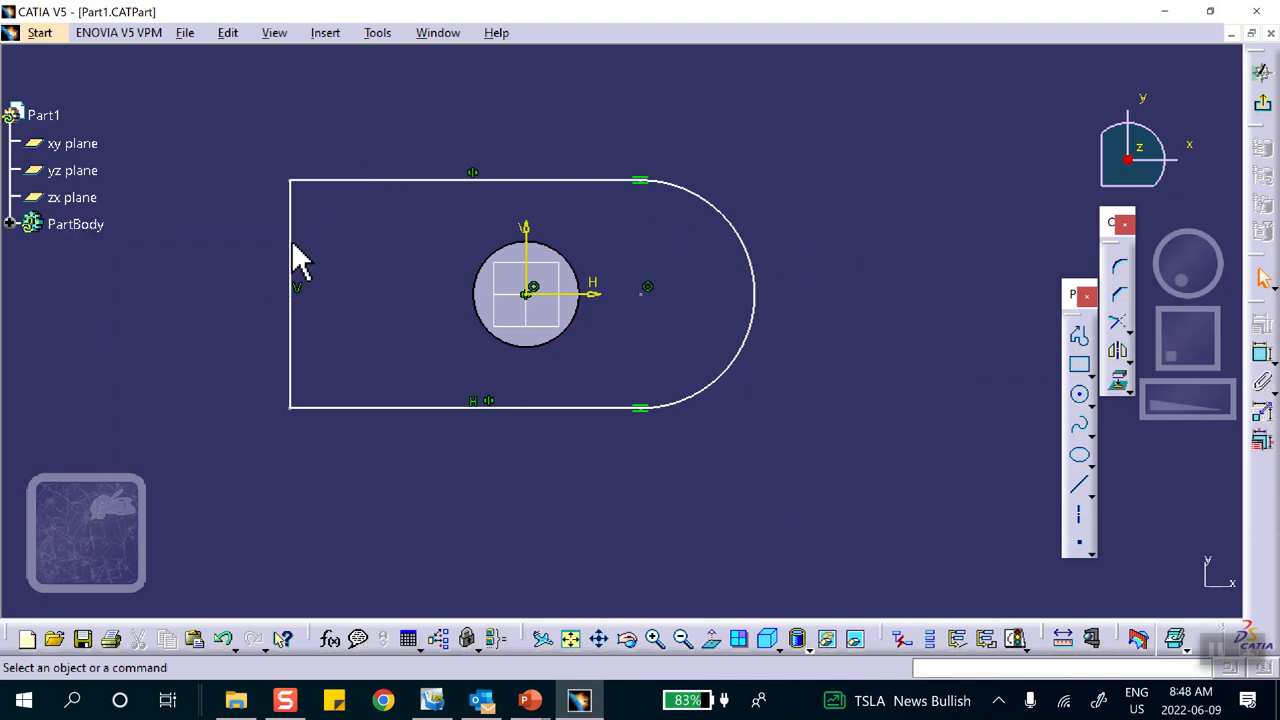
# - Reshape the profile by moving its short edge outward, its arc centre towards the cylinder, and its upper line slightly outward
pyautogui.moveTo(297, 258)
pyautogui.mouseDown()
pyautogui.moveTo(255, 248)
pyautogui.moveTo(272, 246)
pyautogui.mouseUp()
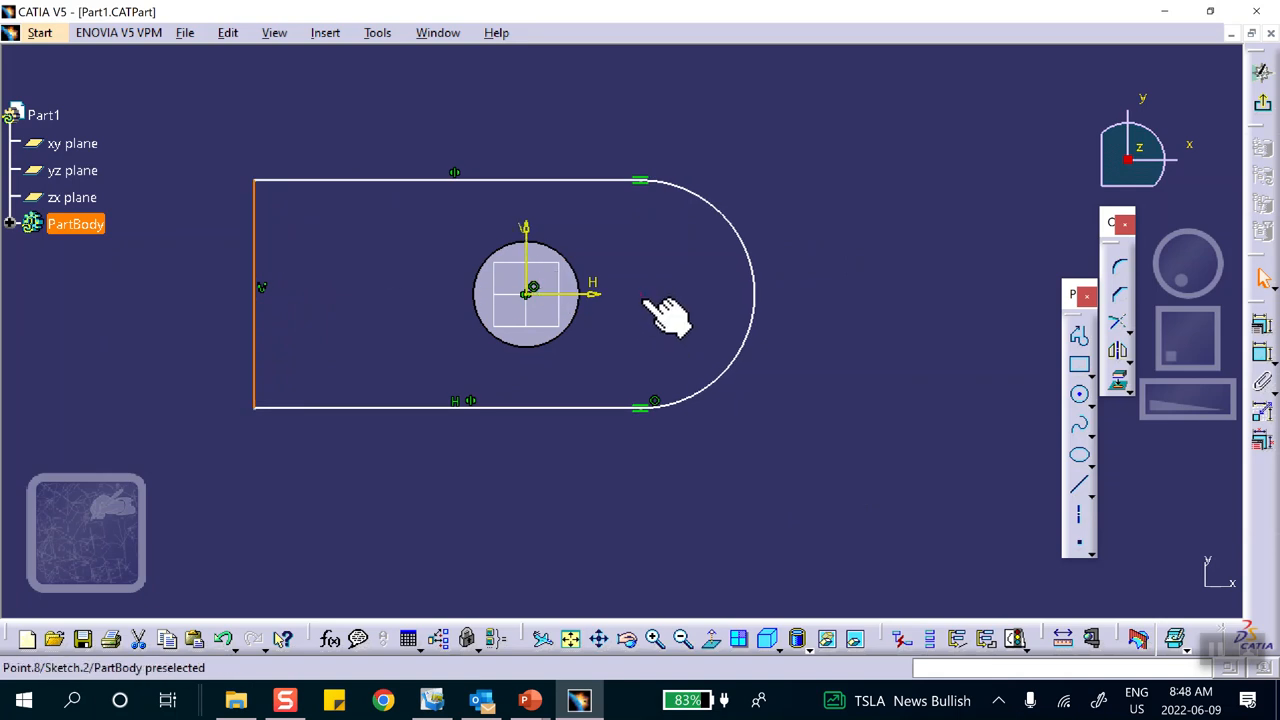
pyautogui.moveTo(646, 297); pyautogui.dragTo(608, 288)
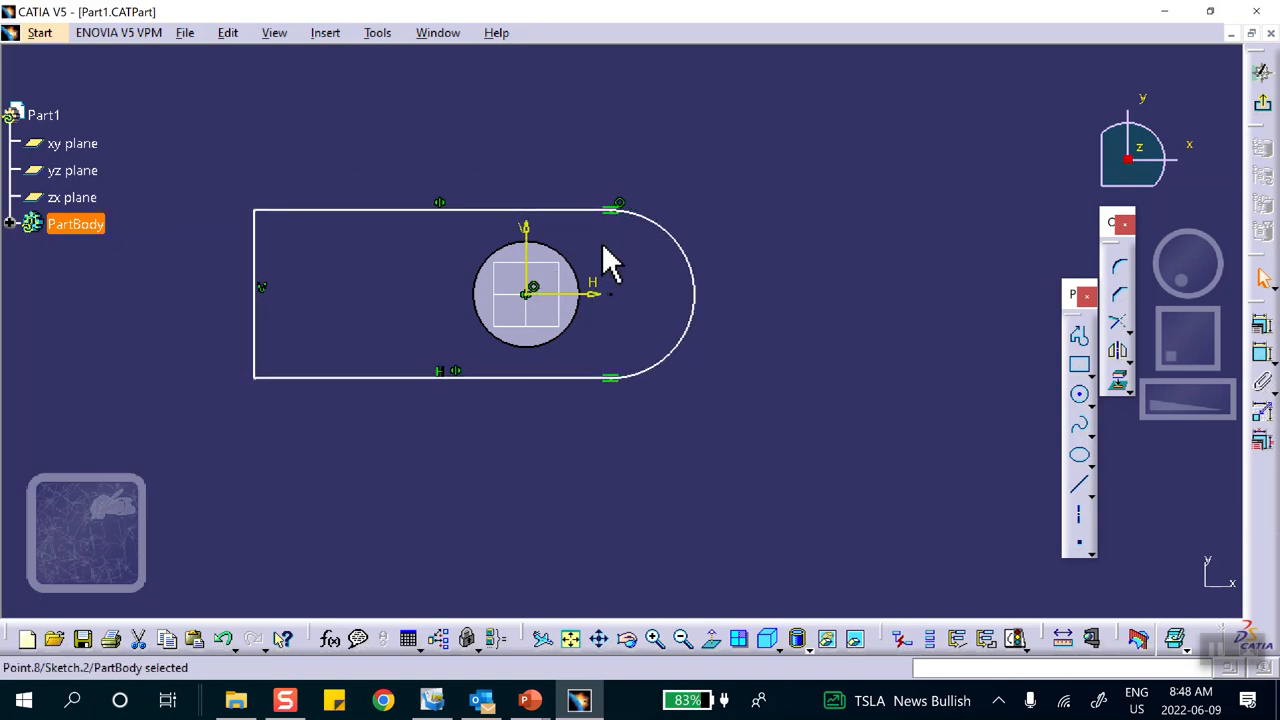
pyautogui.moveTo(460, 211); pyautogui.dragTo(460, 193)
# - Try to make the profile's end arc concentric with the cylinder's circular edge
pyautogui.click(710, 240)
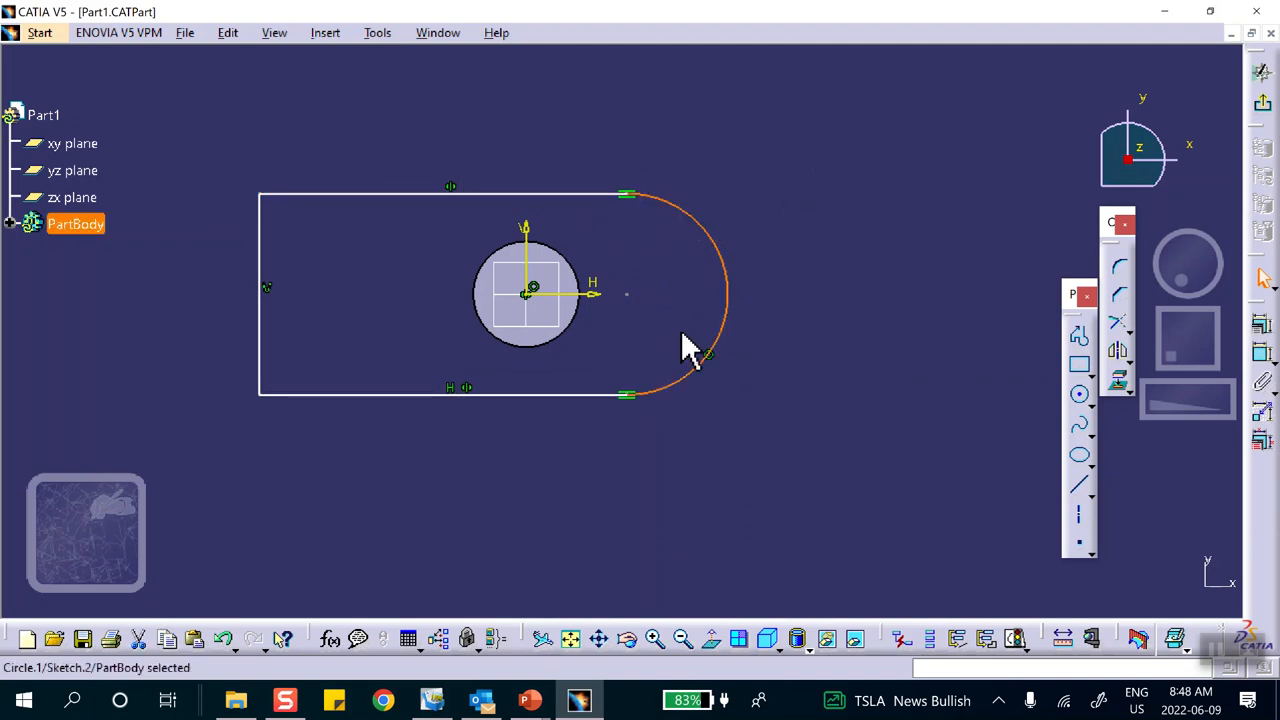
pyautogui.keyDown('ctrl'); pyautogui.click(580, 312); pyautogui.keyUp('ctrl')
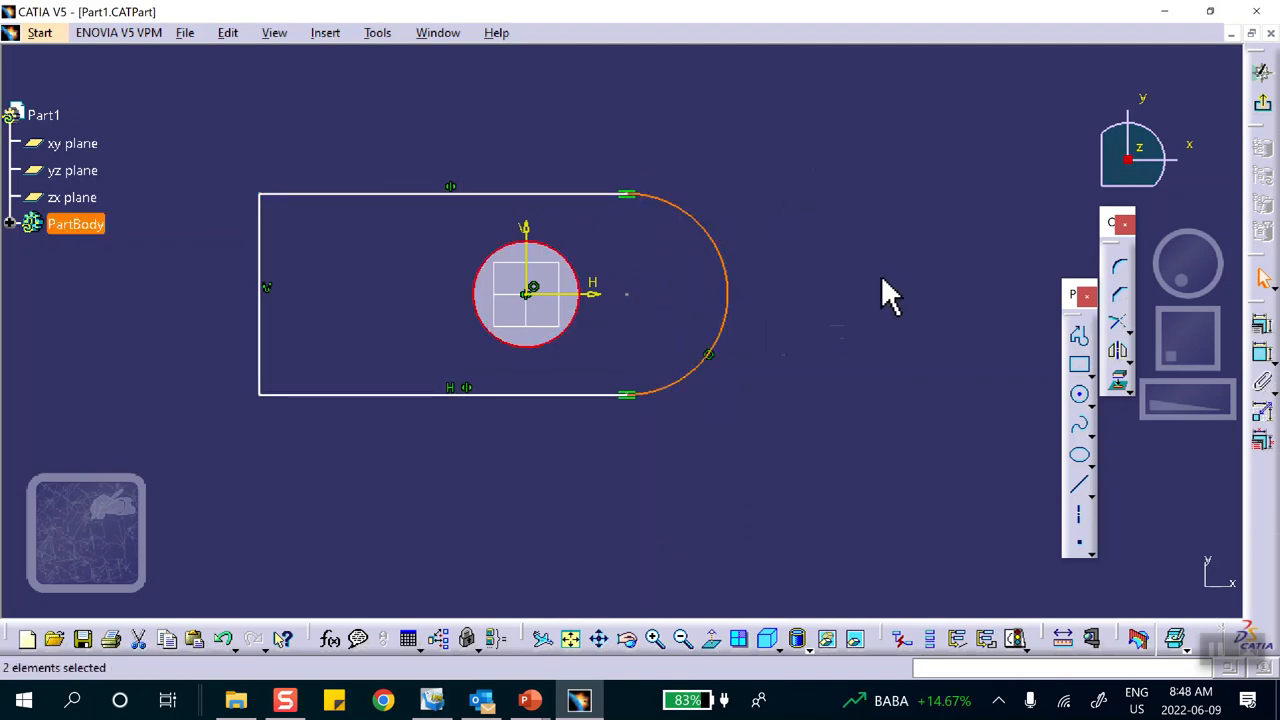
pyautogui.click(1266, 326)
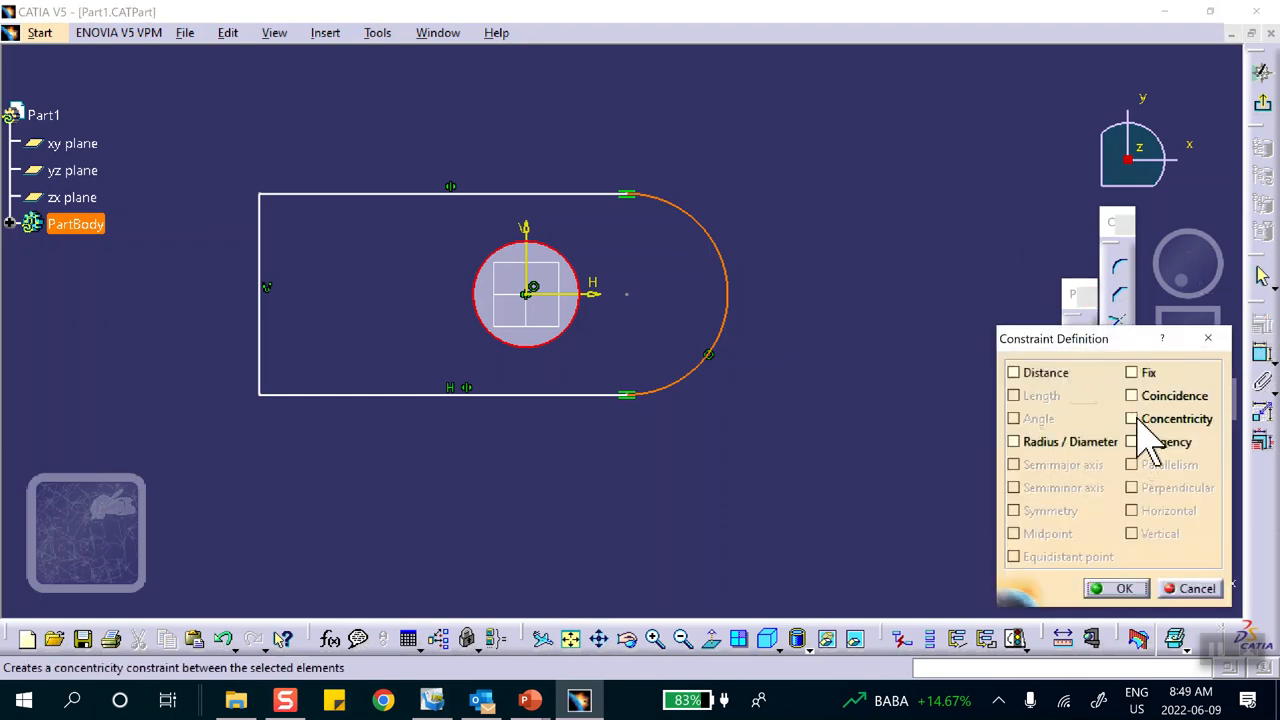
pyautogui.click(1137, 419)
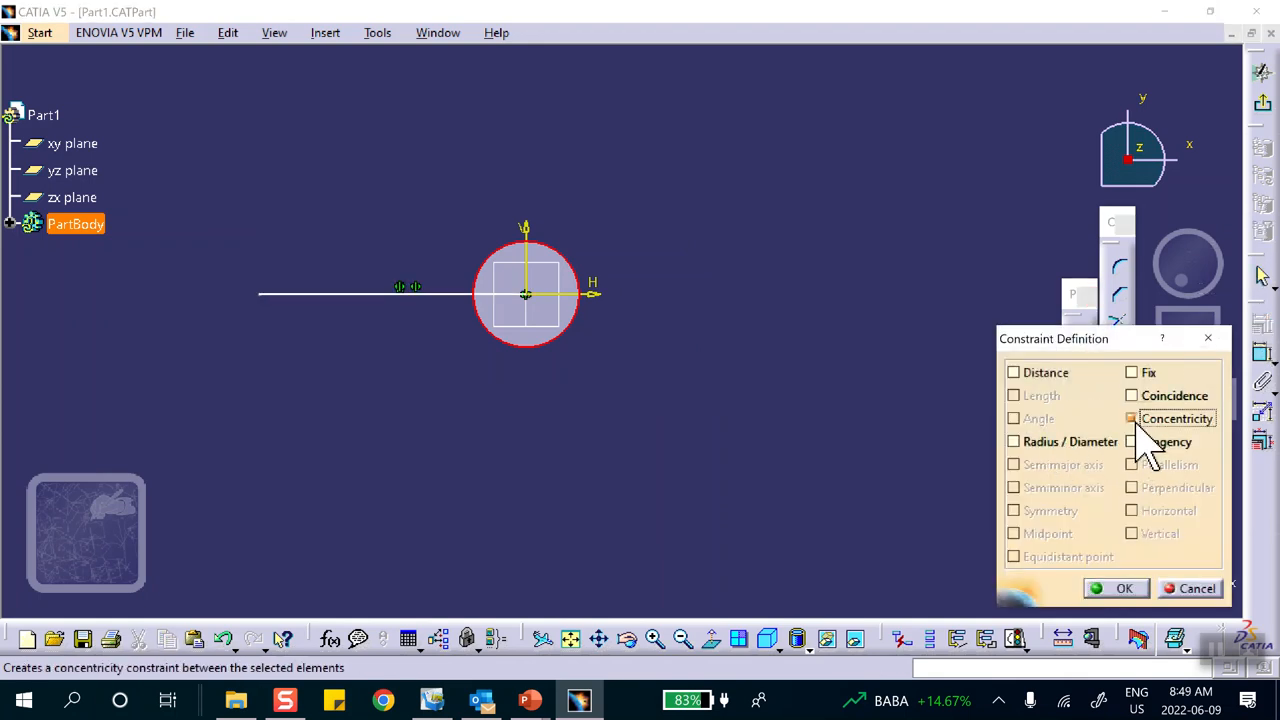
pyautogui.click(1194, 589)
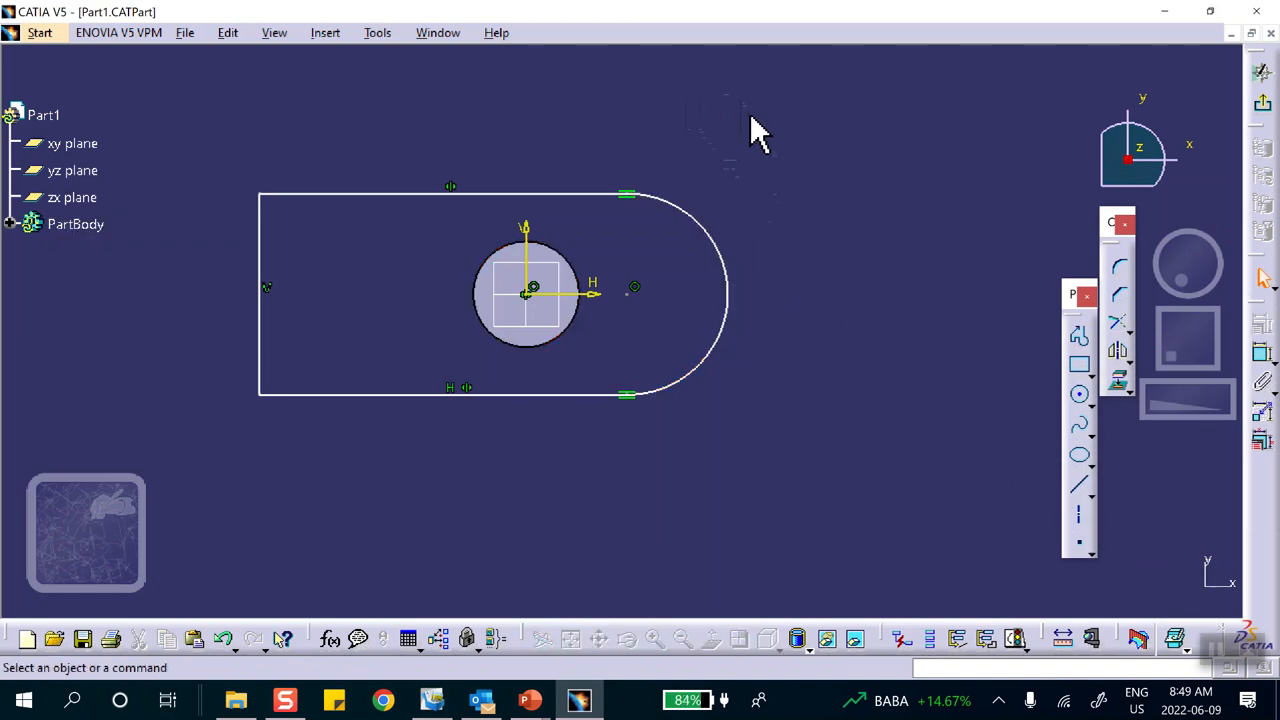
# - Dimension the profile's short straight edge and set its length to 15 in
pyautogui.click(1263, 355)
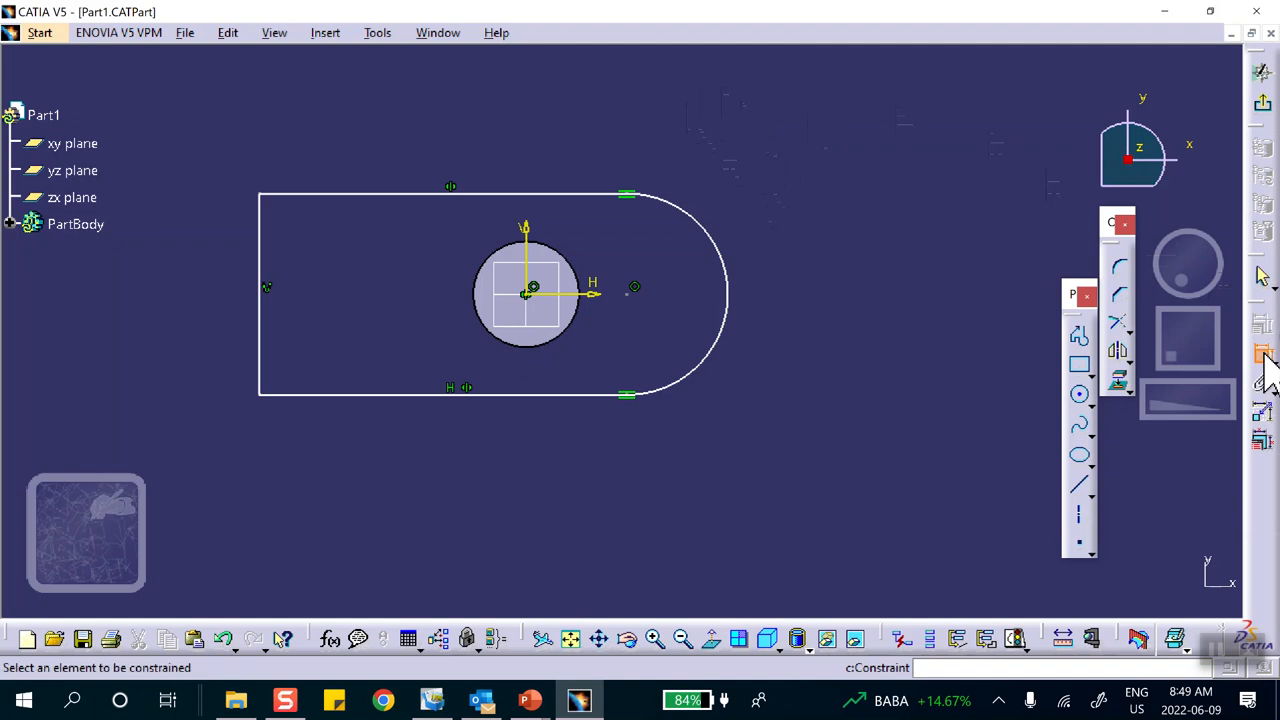
pyautogui.click(262, 273)
pyautogui.click(214, 251)
pyautogui.doubleClick(220, 258)
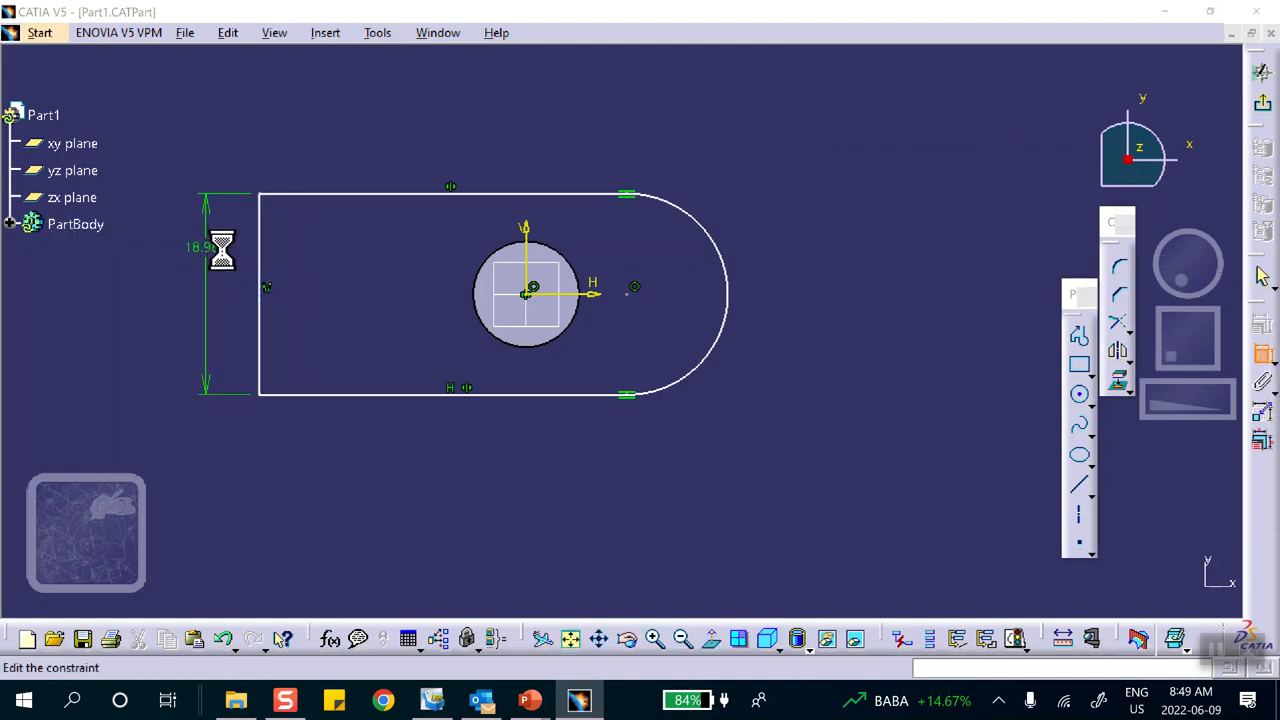
pyautogui.write('15')
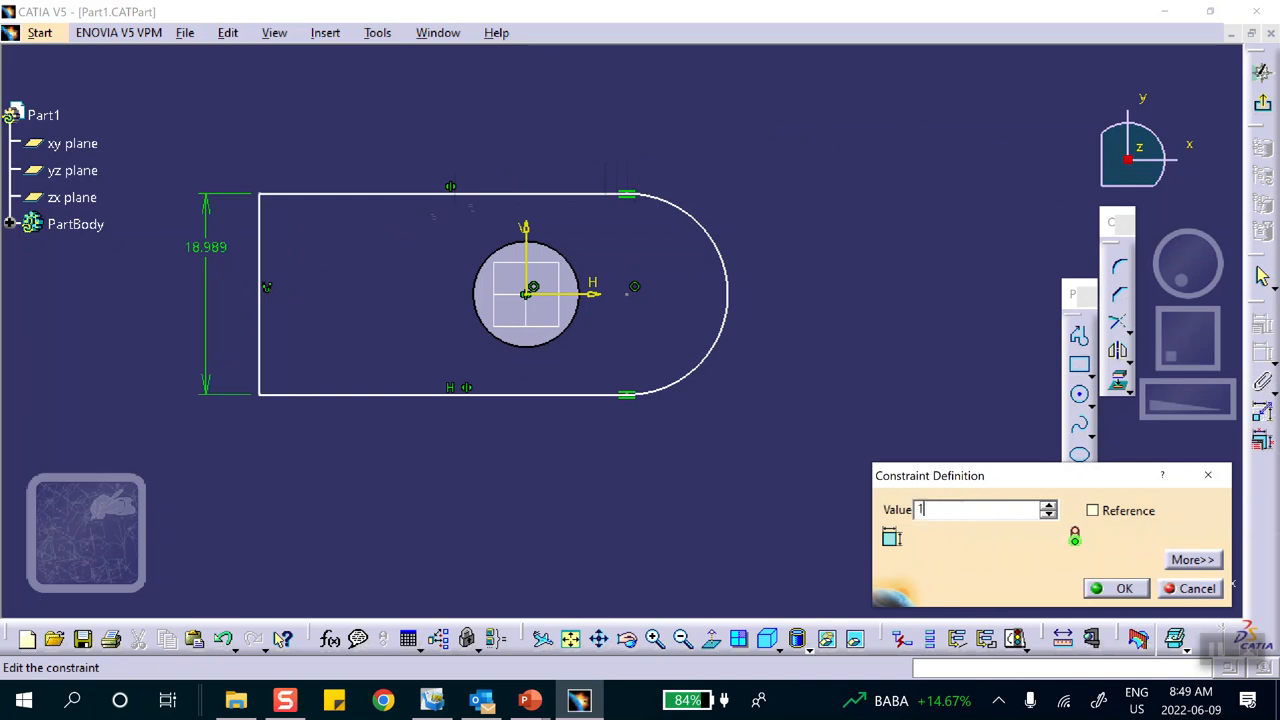
pyautogui.click(1120, 590)
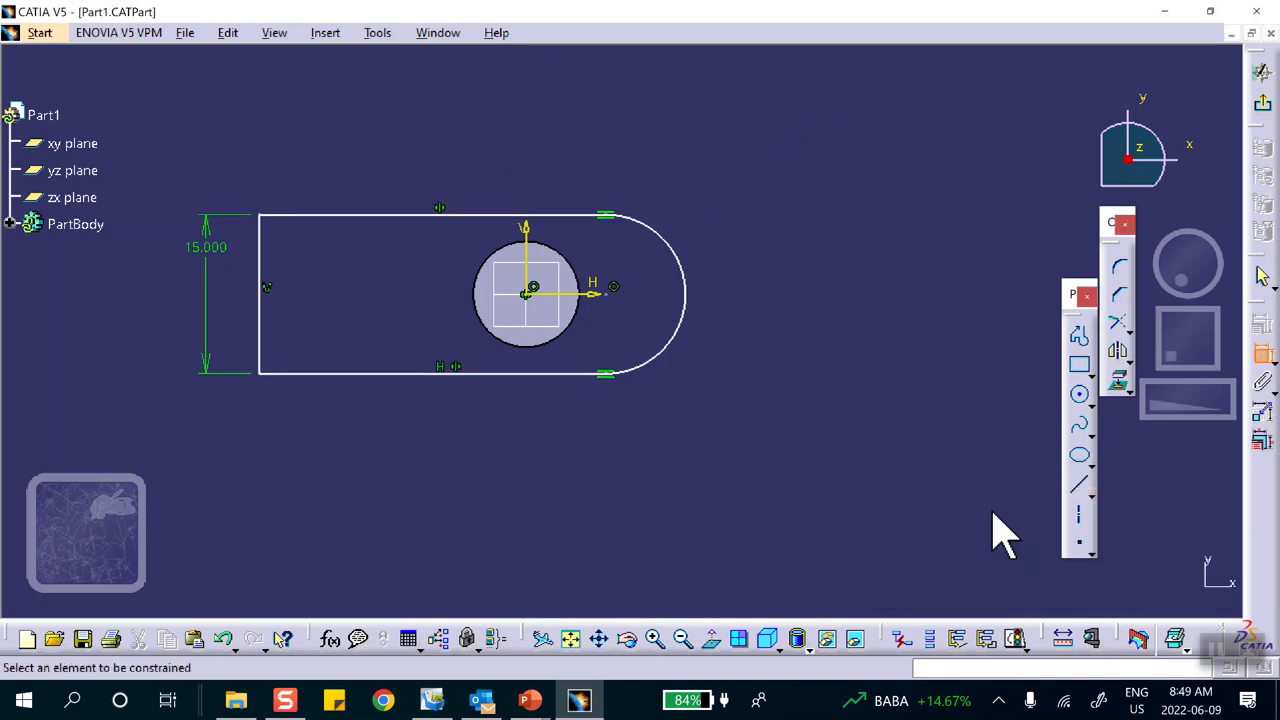
# - Set the length of the profile's short straight edge to 20 in
pyautogui.doubleClick(216, 255)
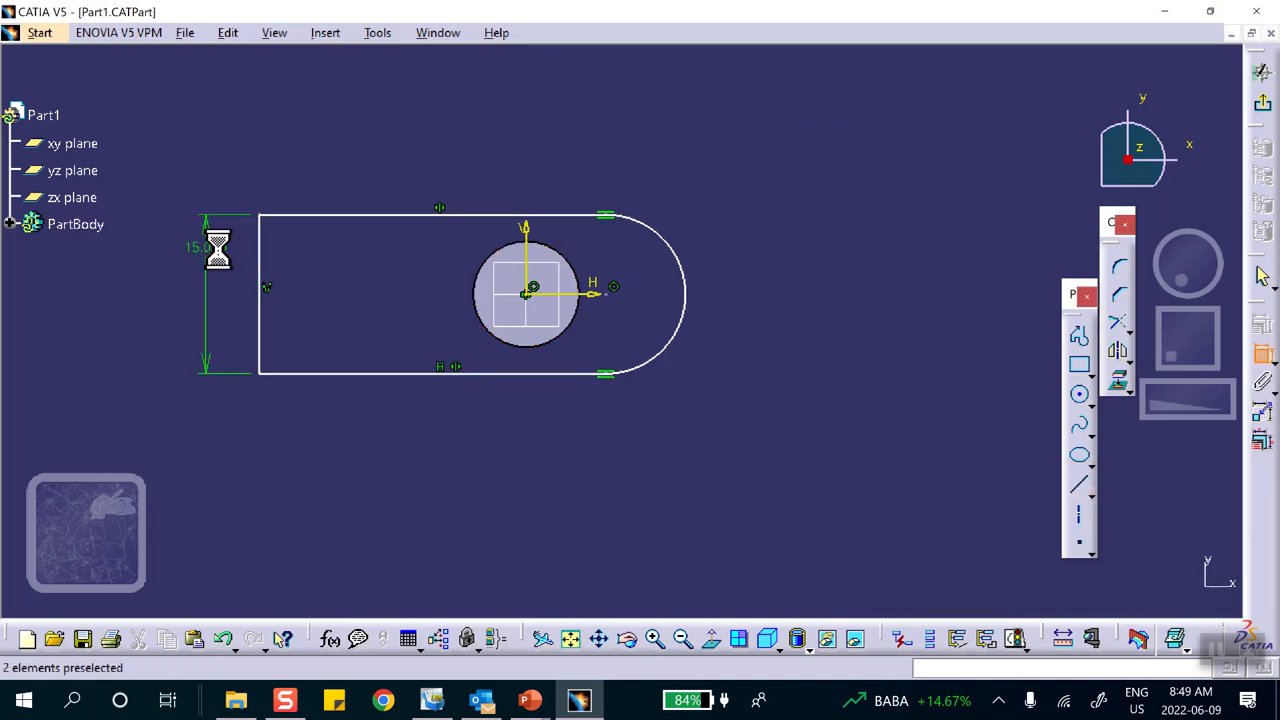
pyautogui.write('20')
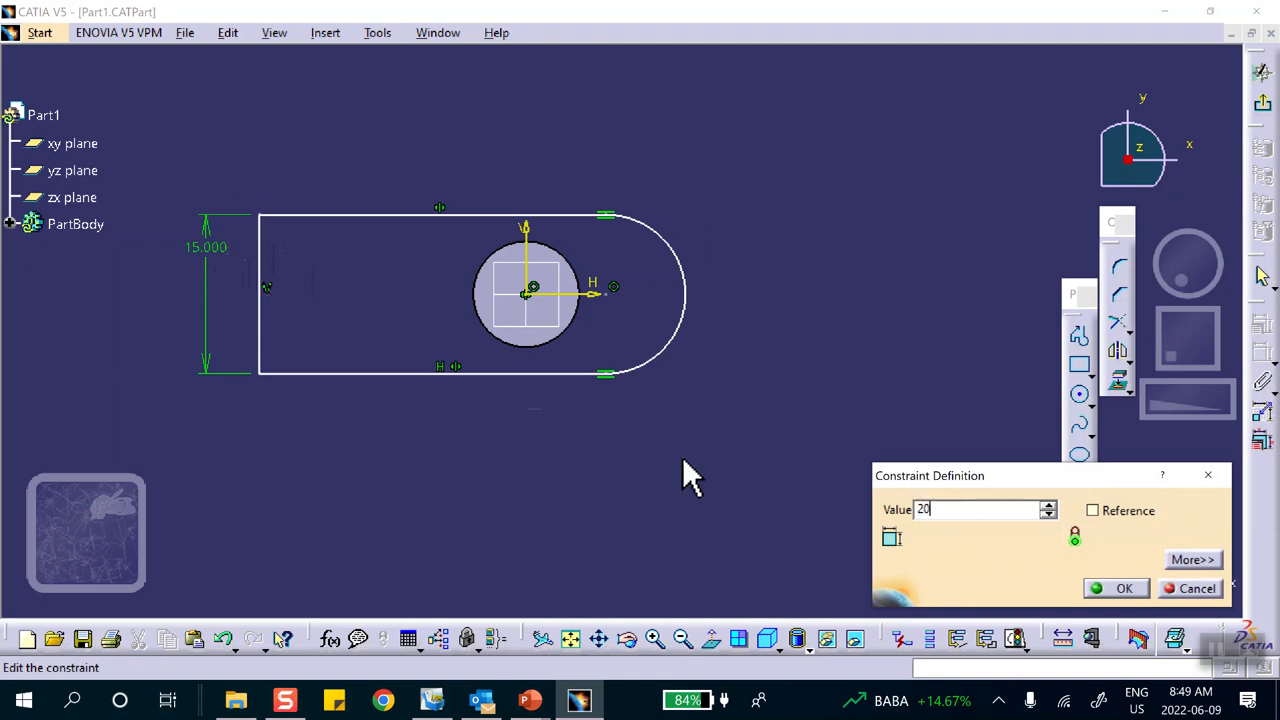
pyautogui.click(1102, 590)
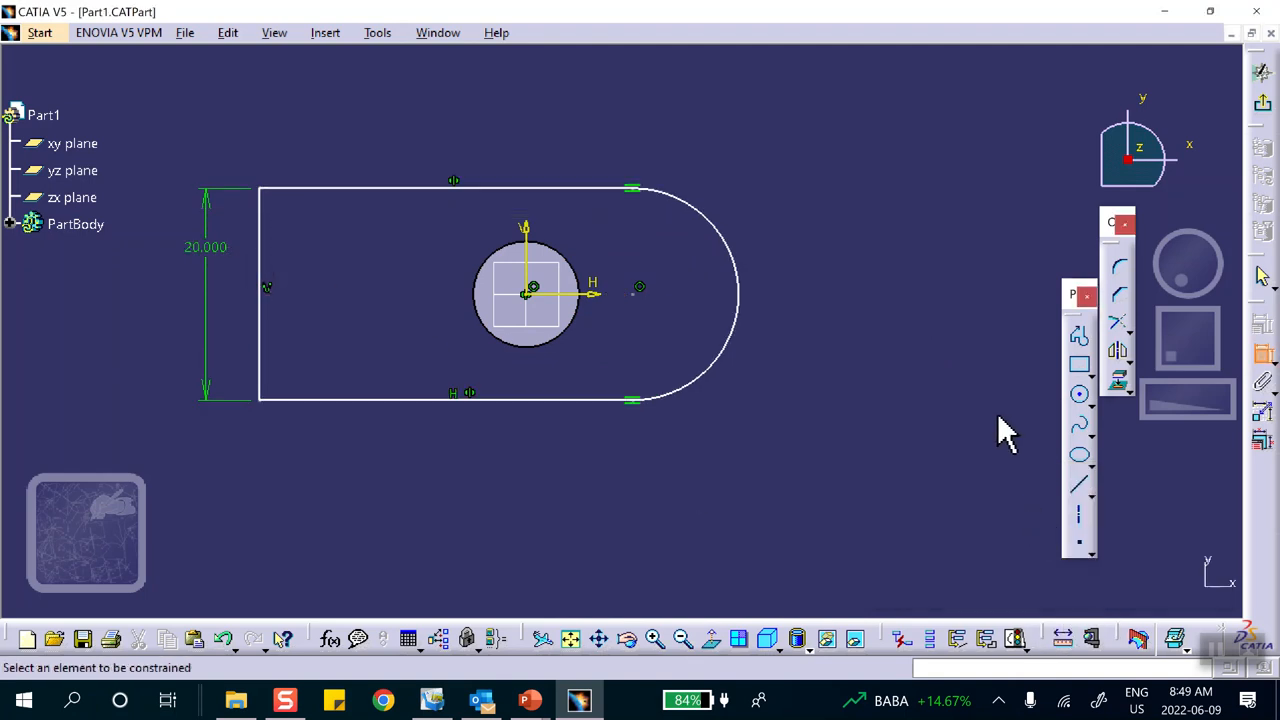
# - Dimension the horizontal distance from the sketch origin to the end arc's centre and set it to 0 in
pyautogui.click(531, 294)
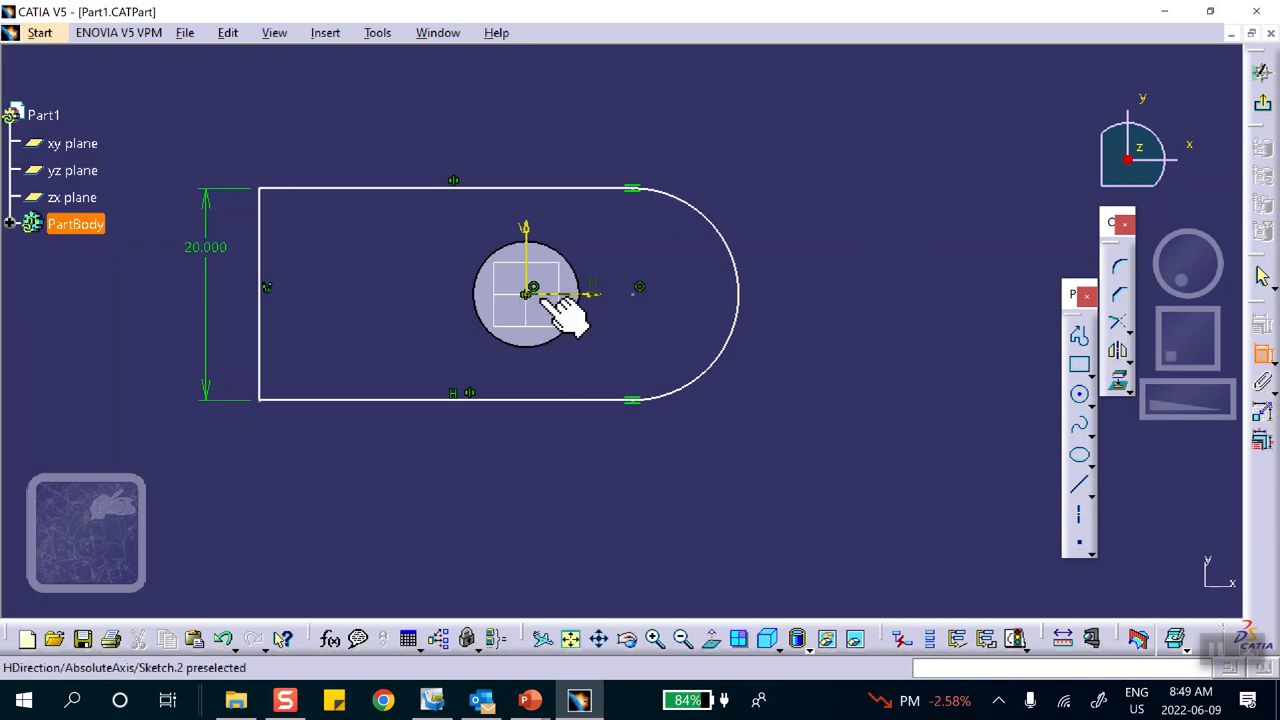
pyautogui.click(641, 290)
pyautogui.click(553, 138)
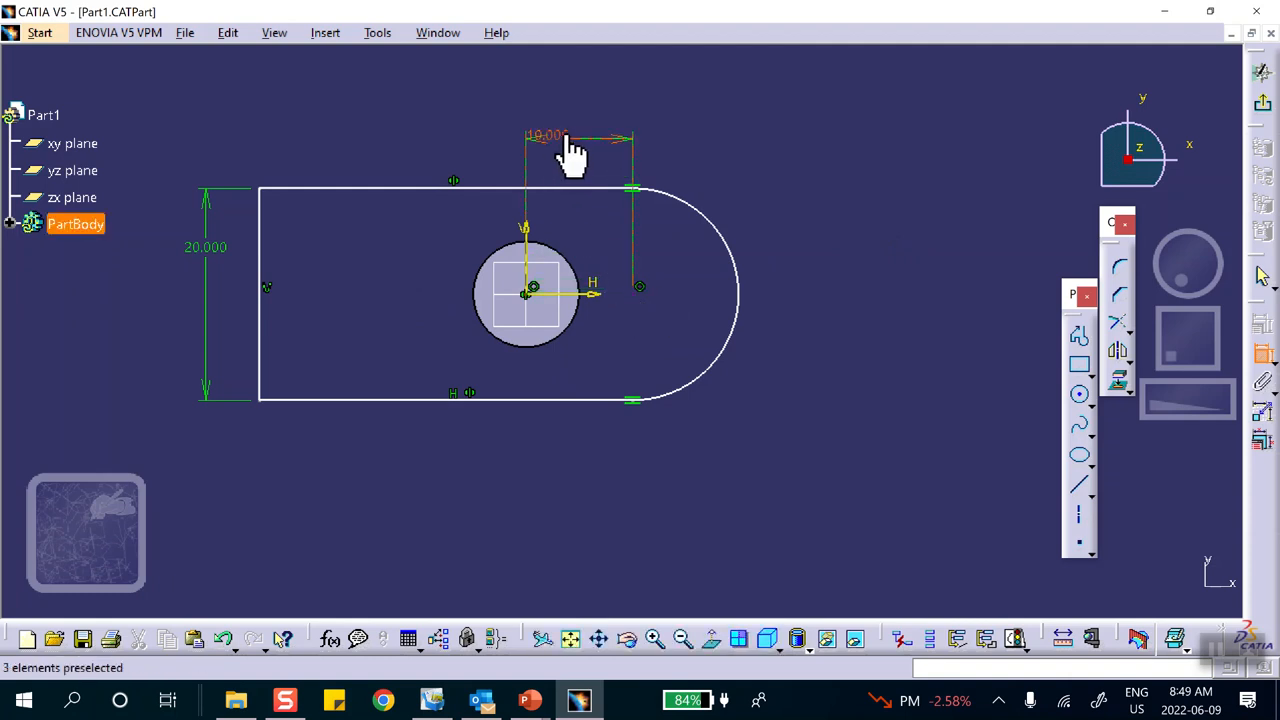
pyautogui.doubleClick(560, 138)
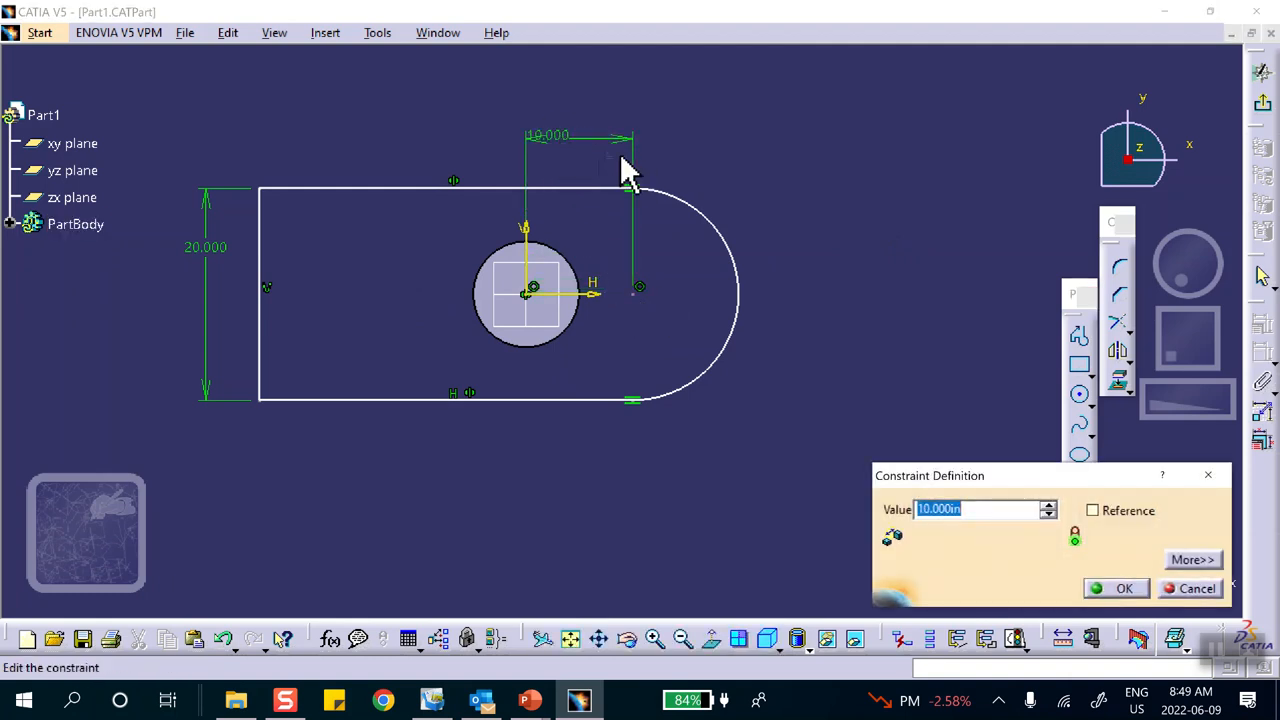
pyautogui.write('0')
pyautogui.press('Return')
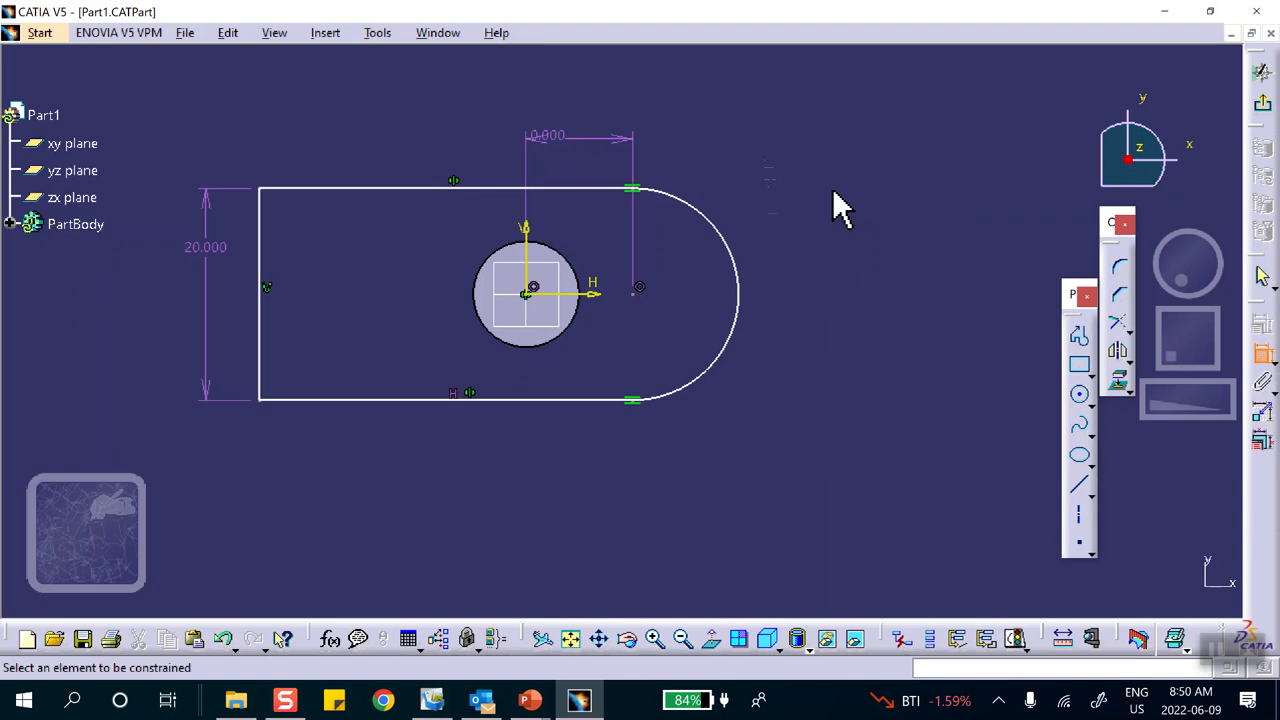
# - Delete the entire round-ended plate profile together with its constraints from the sketch
pyautogui.moveTo(147, 69)
pyautogui.mouseDown()
pyautogui.moveTo(962, 548)
pyautogui.moveTo(930, 477)
pyautogui.mouseUp()
pyautogui.click(1262, 352)
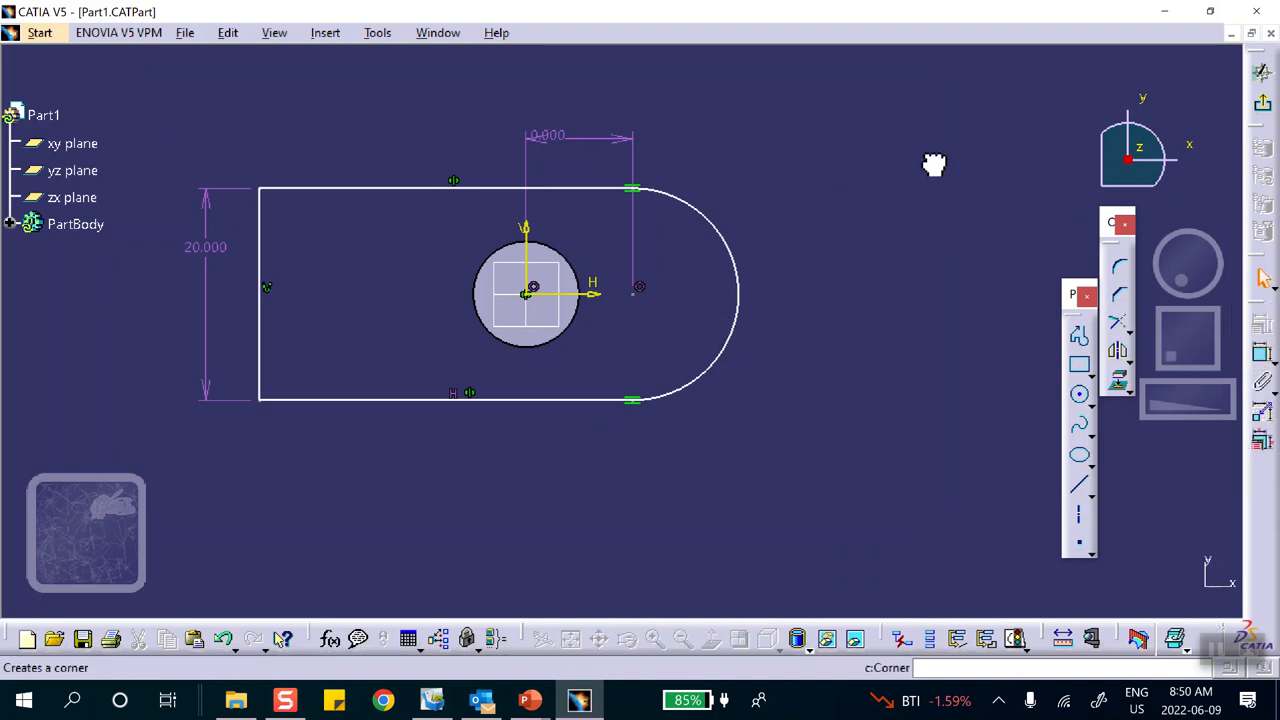
pyautogui.moveTo(144, 115)
pyautogui.mouseDown()
pyautogui.moveTo(757, 477)
pyautogui.moveTo(858, 468)
pyautogui.mouseUp()
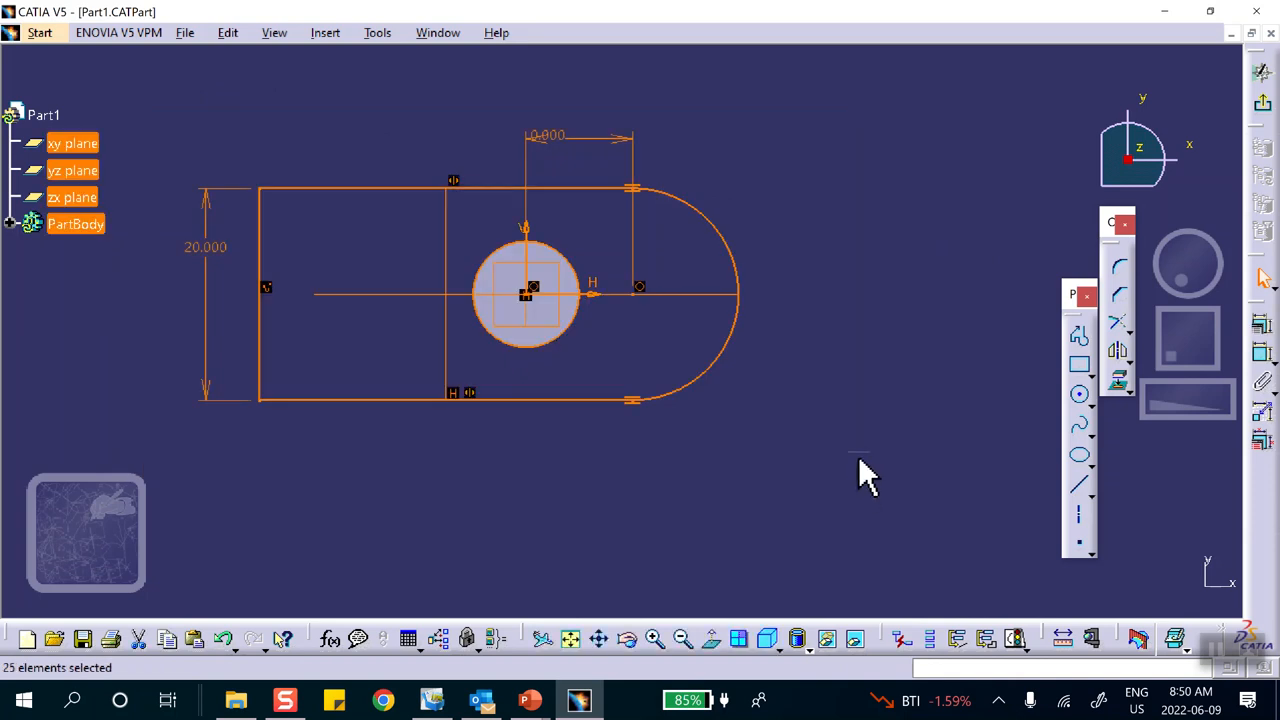
pyautogui.press('Delete')
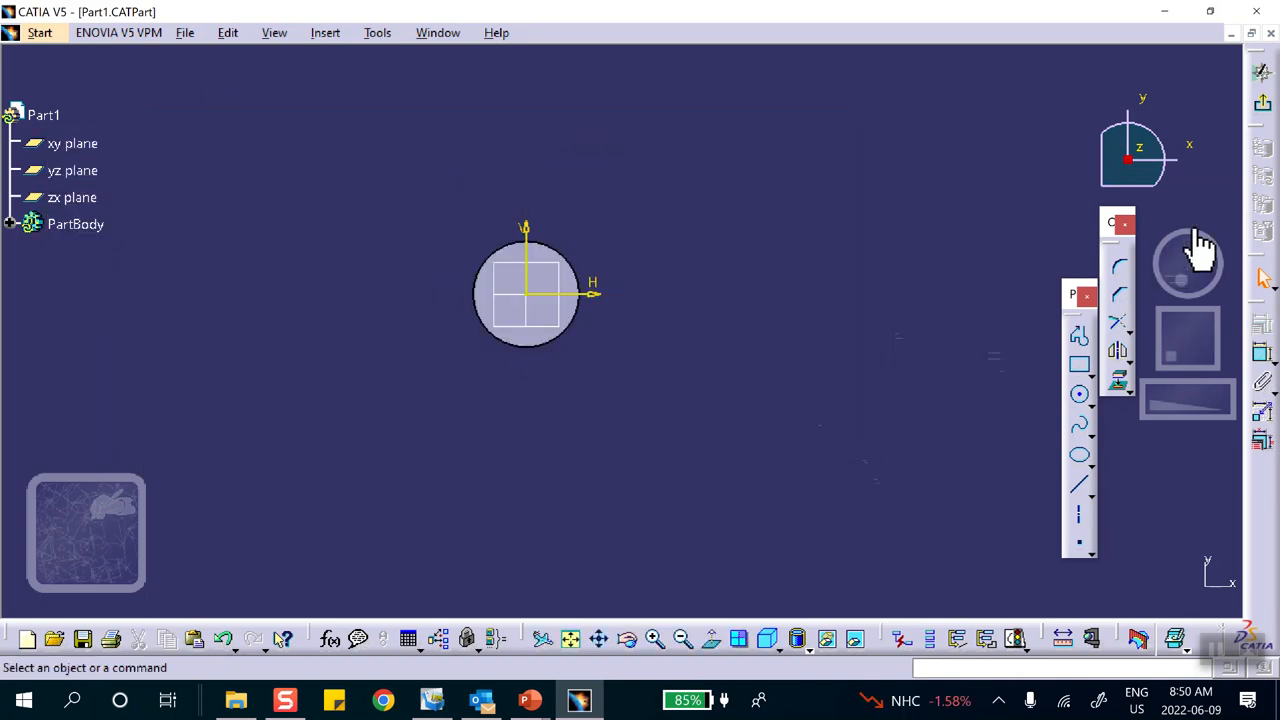
# - Sketch a closed profile around the cylinder, starting on the V axis about 10.6 in above the origin, with three lines and a tangent end arc
pyautogui.click(1068, 332)
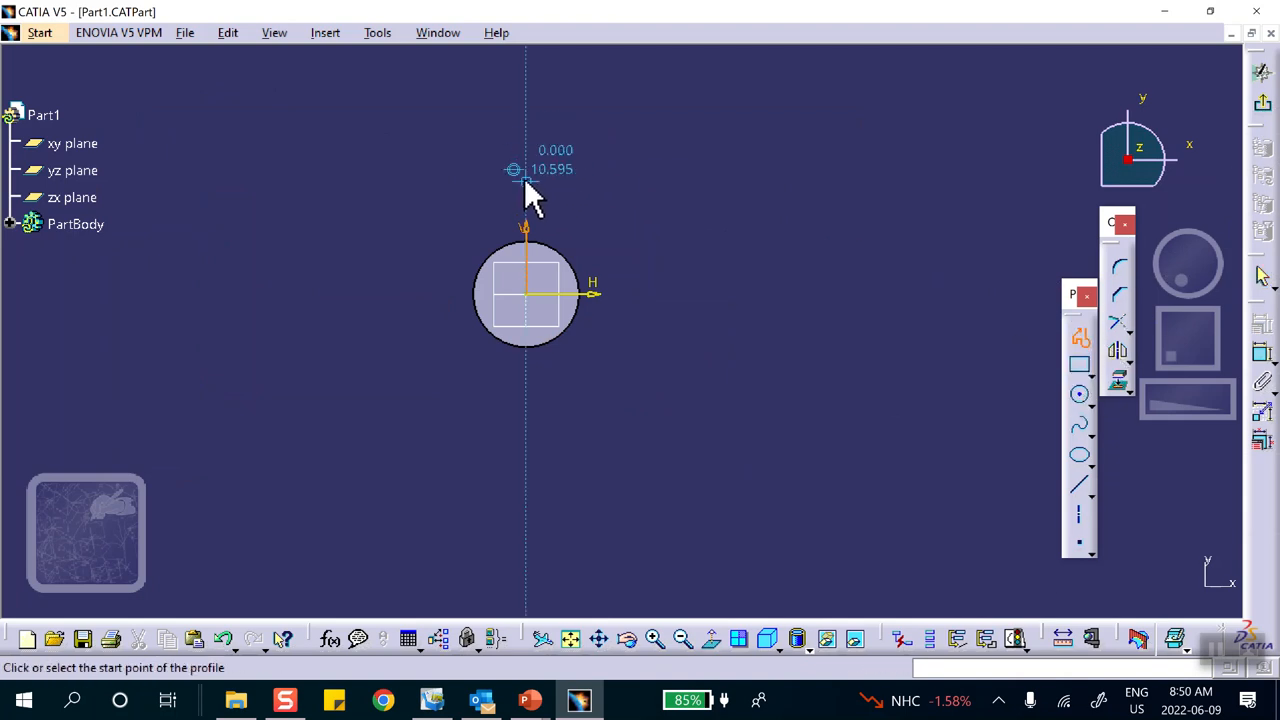
pyautogui.click(525, 181)
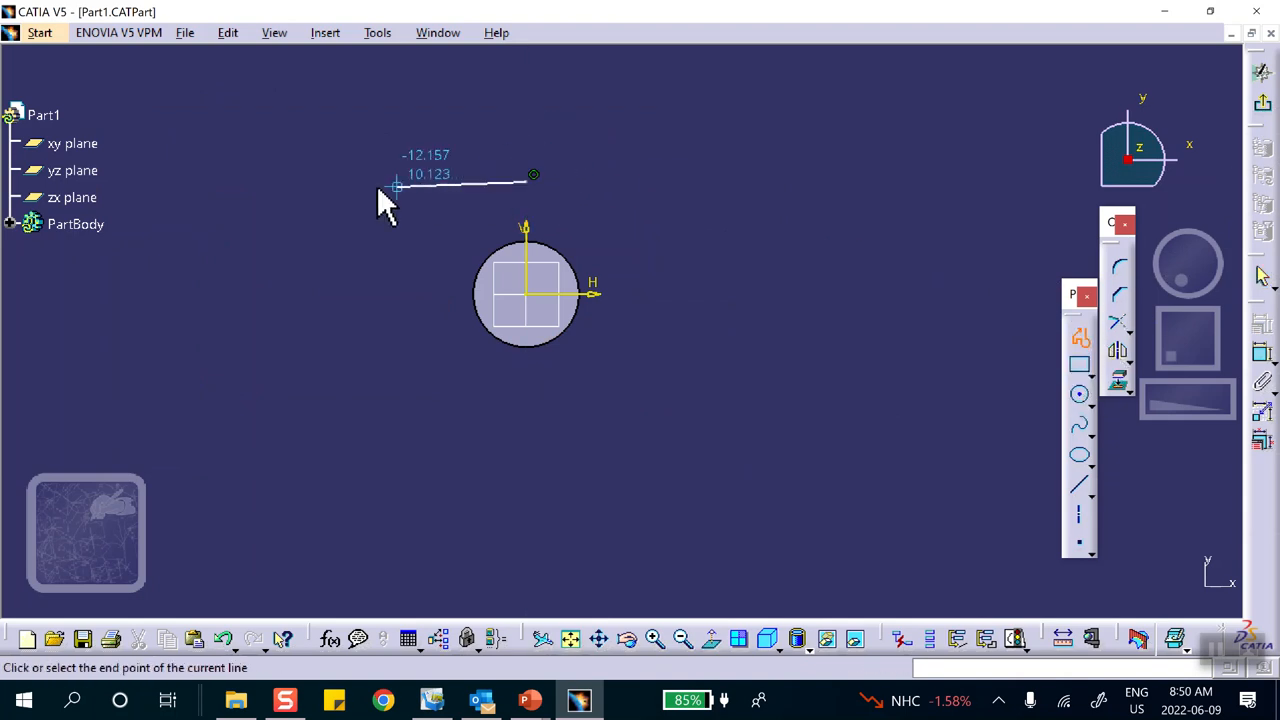
pyautogui.click(290, 187)
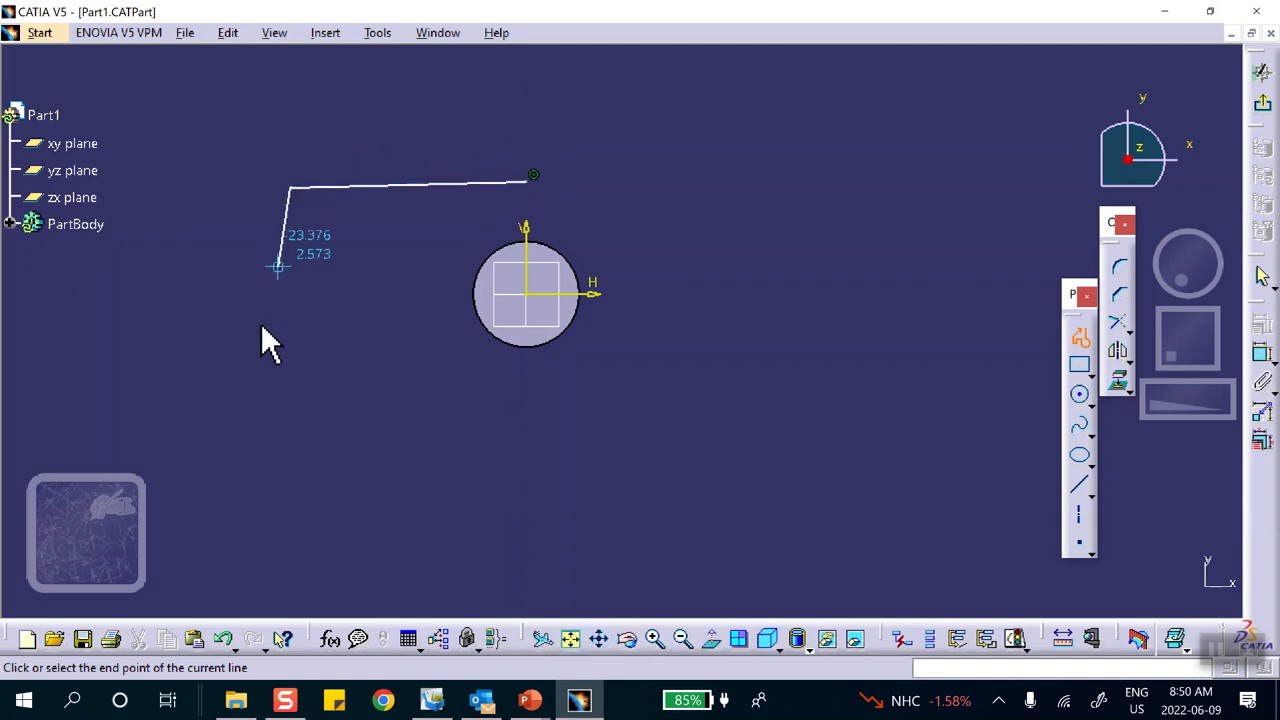
pyautogui.click(291, 416)
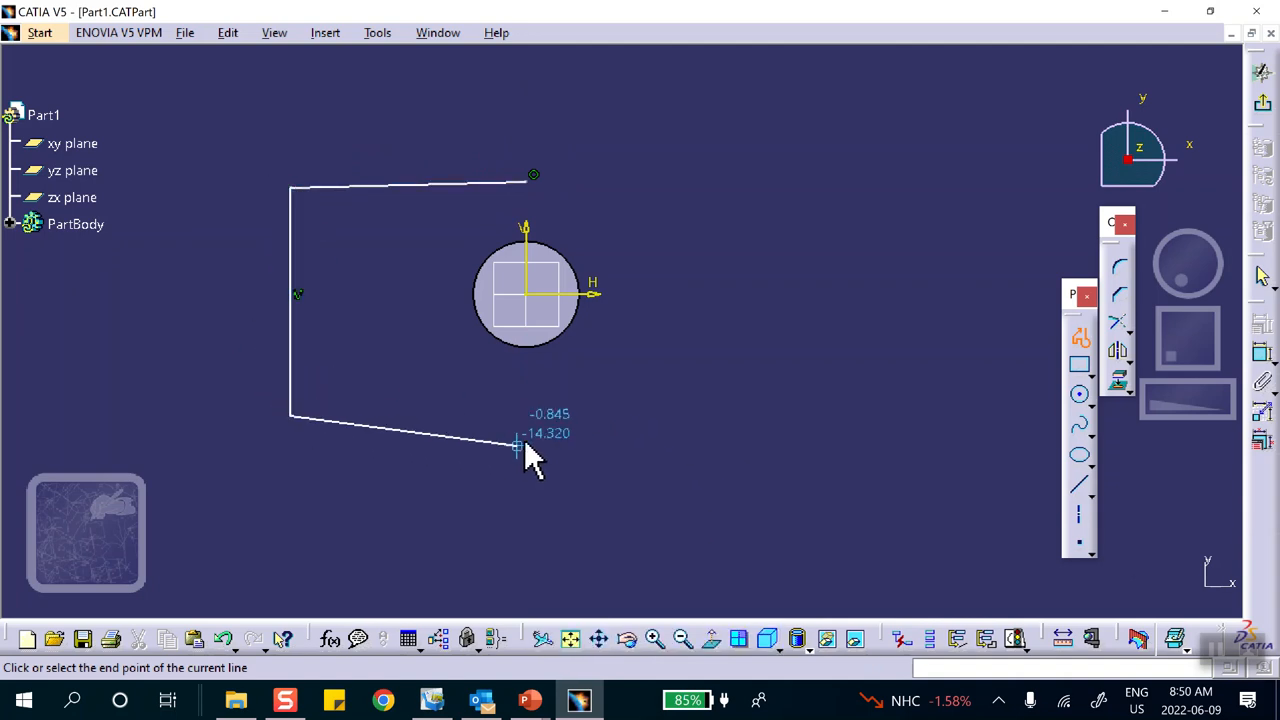
pyautogui.moveTo(526, 415); pyautogui.dragTo(650, 288)
pyautogui.click(533, 177)
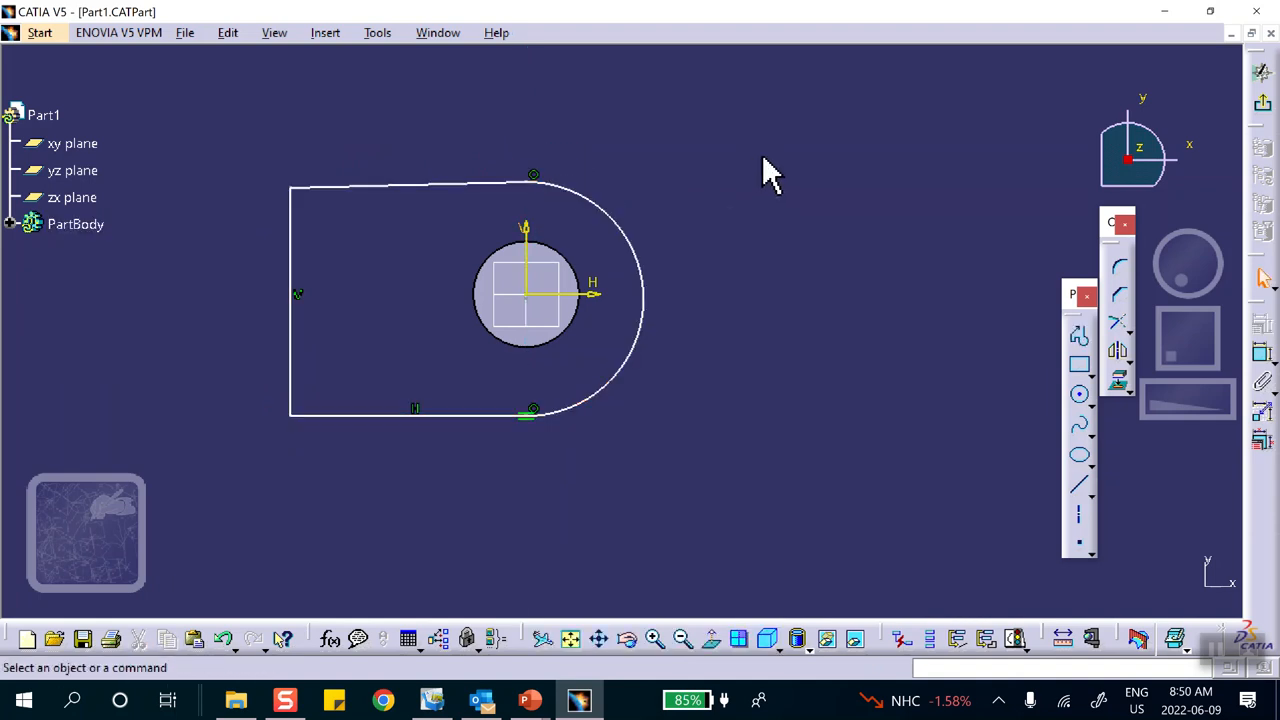
# - Apply a parallelism constraint to the profile's two long sides and the H axis
pyautogui.click(414, 185)
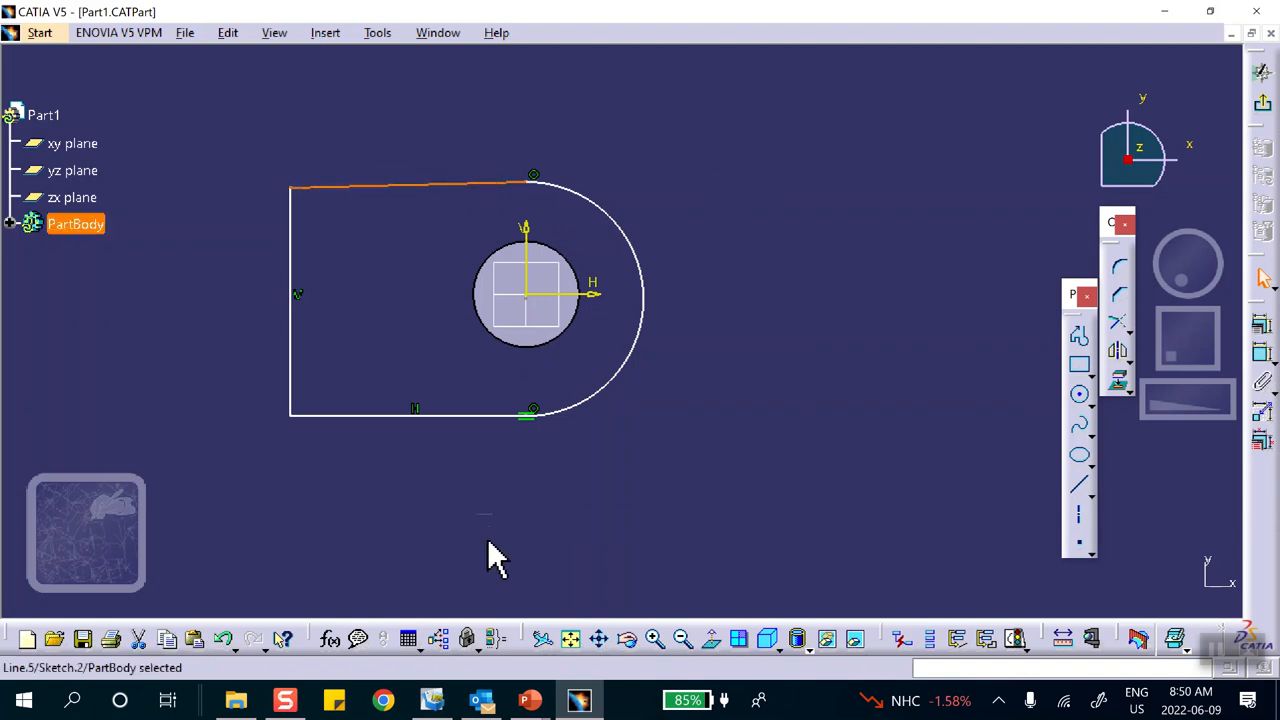
pyautogui.keyDown('ctrl'); pyautogui.click(450, 415); pyautogui.keyUp('ctrl')
pyautogui.keyDown('ctrl'); pyautogui.click(592, 294); pyautogui.keyUp('ctrl')
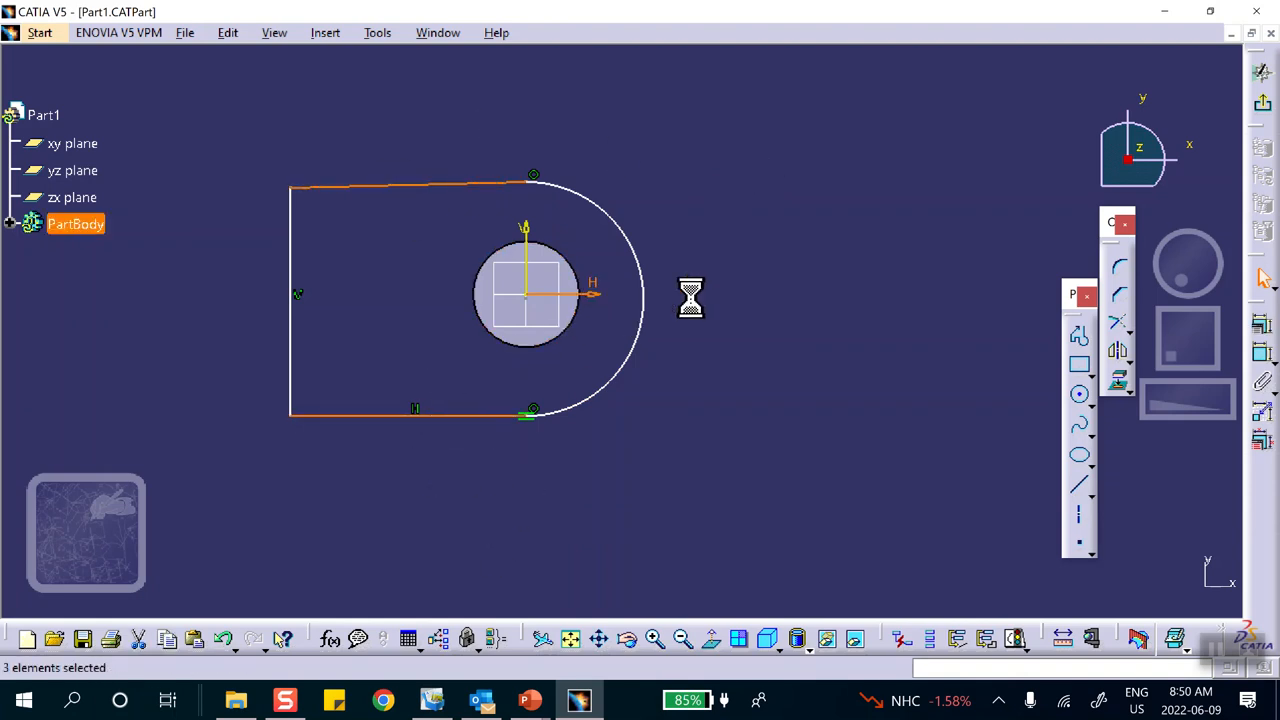
pyautogui.click(1268, 327)
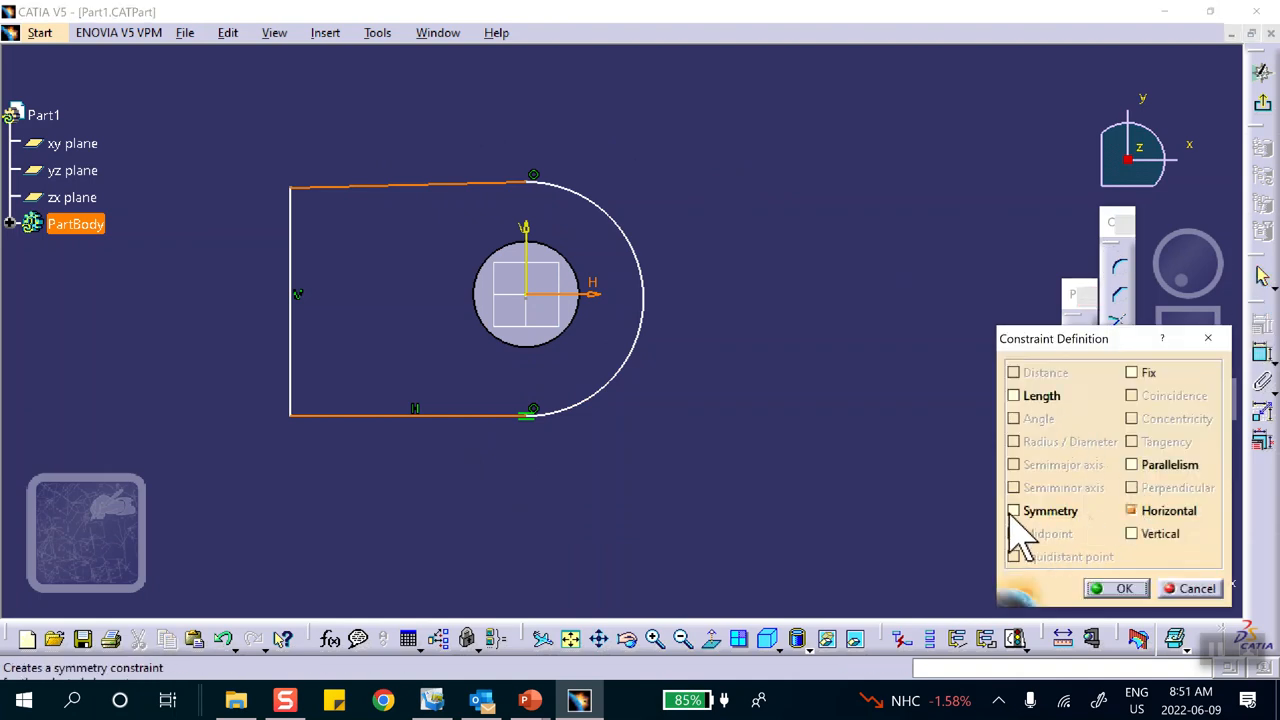
pyautogui.click(1131, 464)
pyautogui.click(1118, 589)
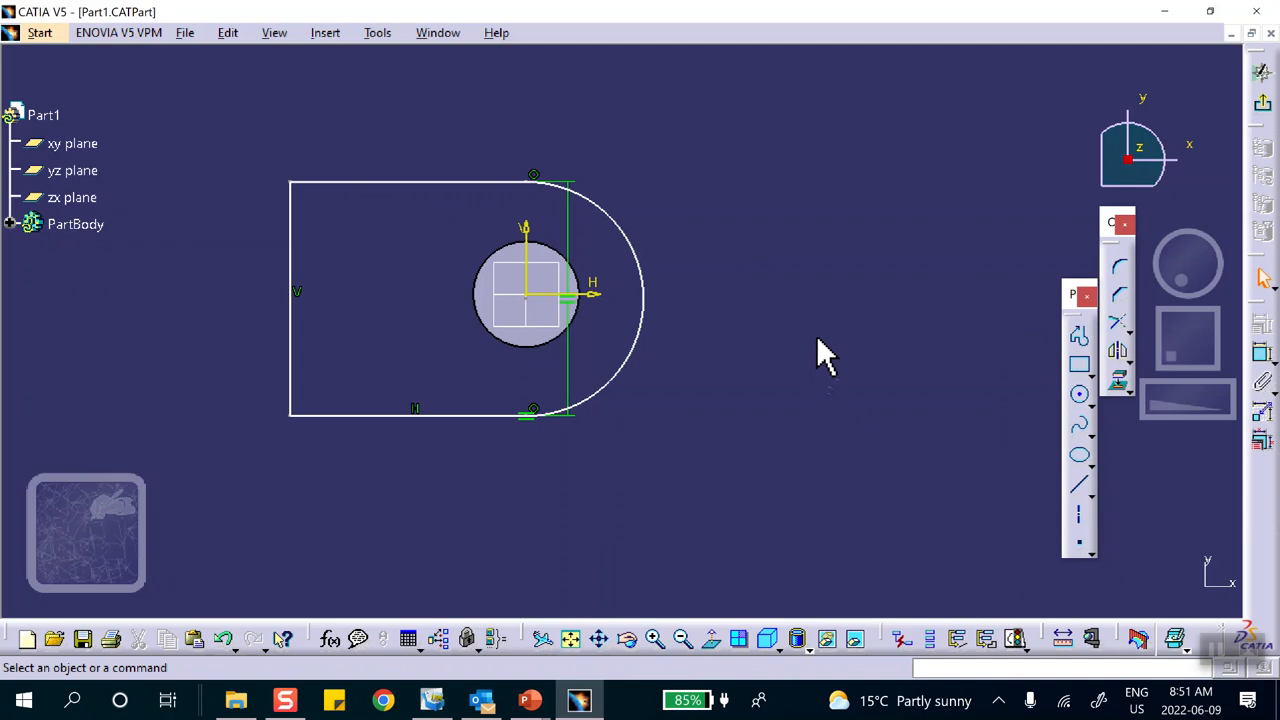
# - Exit the sketch and create a Fill surface from the closed plate profile
pyautogui.click(1262, 103)
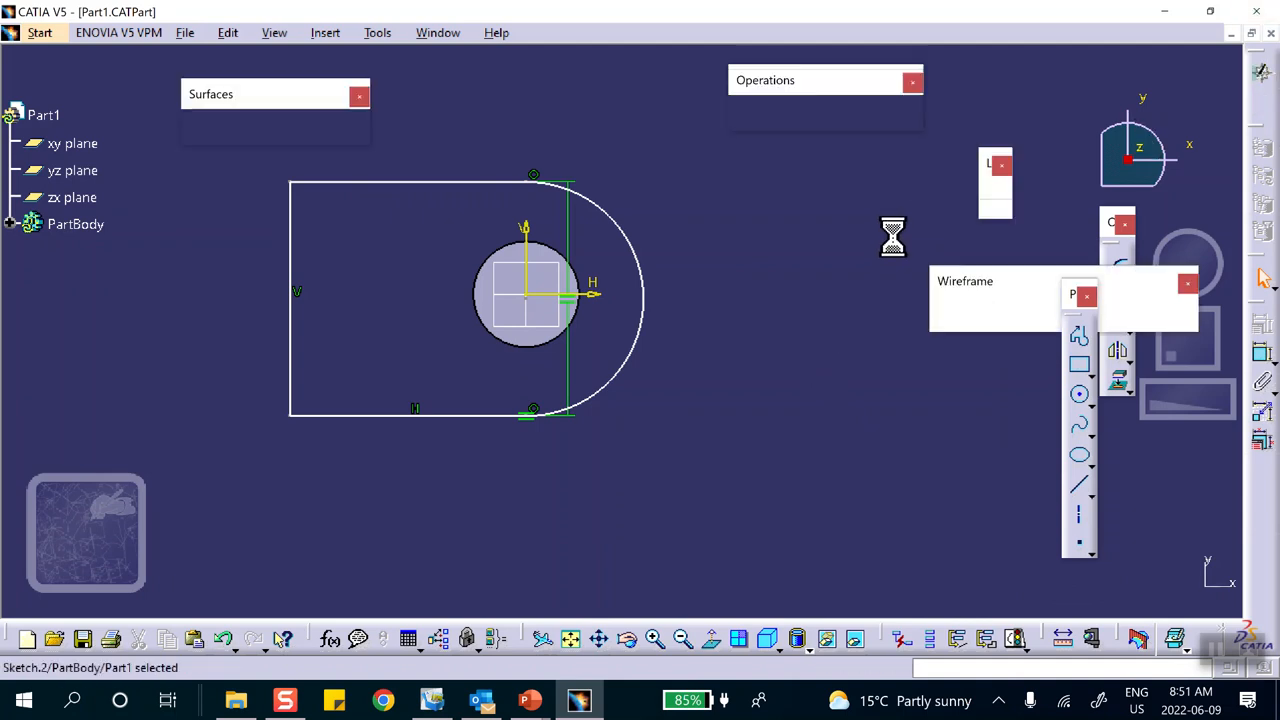
pyautogui.moveTo(560, 206); pyautogui.dragTo(297, 213, button='middle')
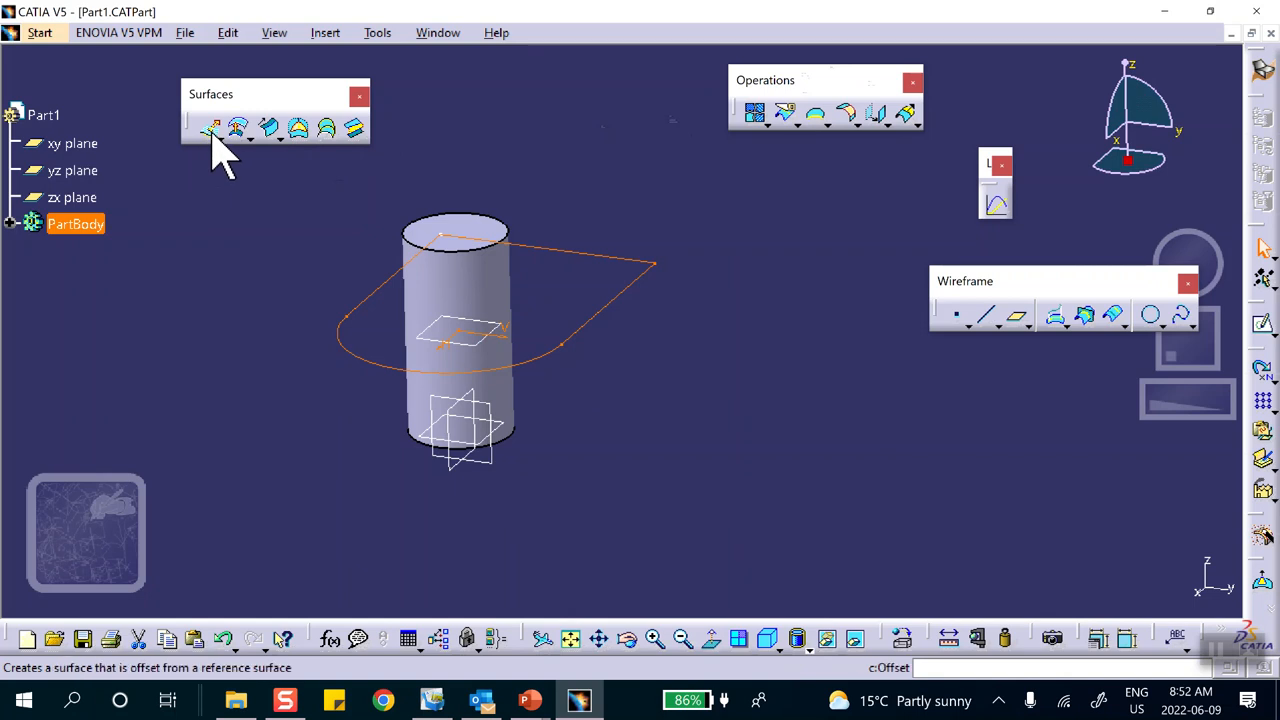
pyautogui.click(300, 130)
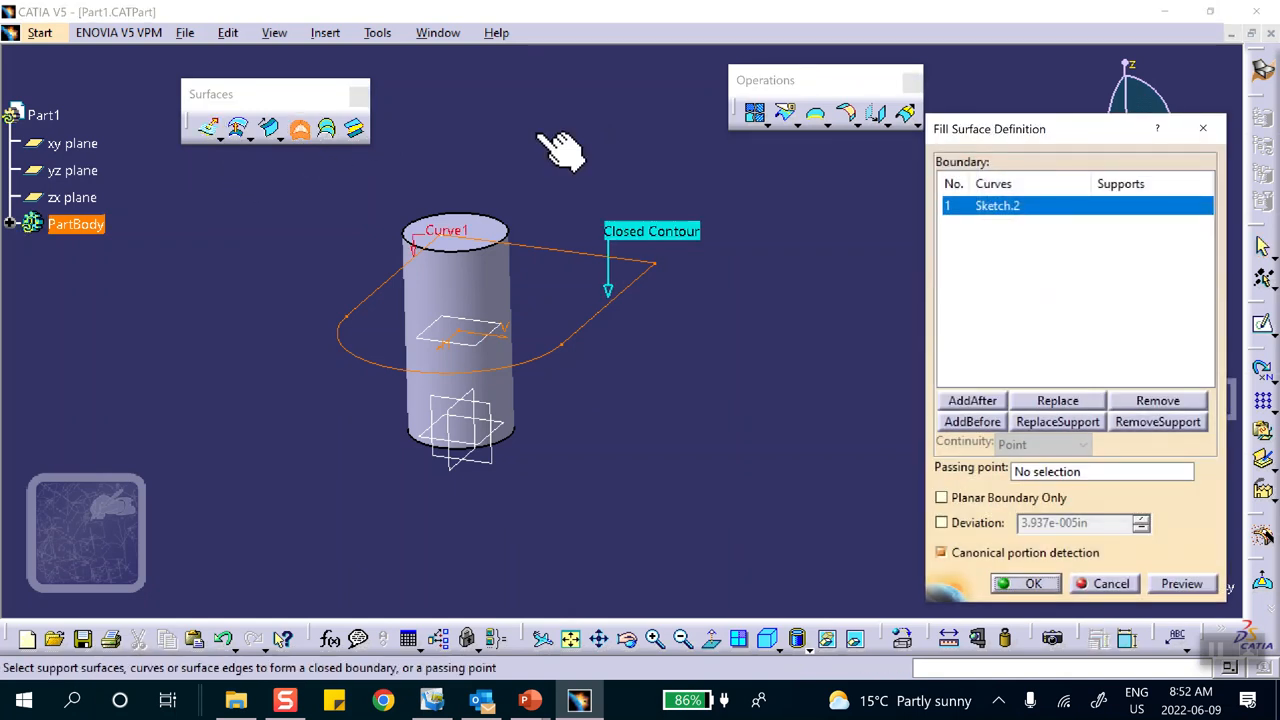
pyautogui.click(1030, 583)
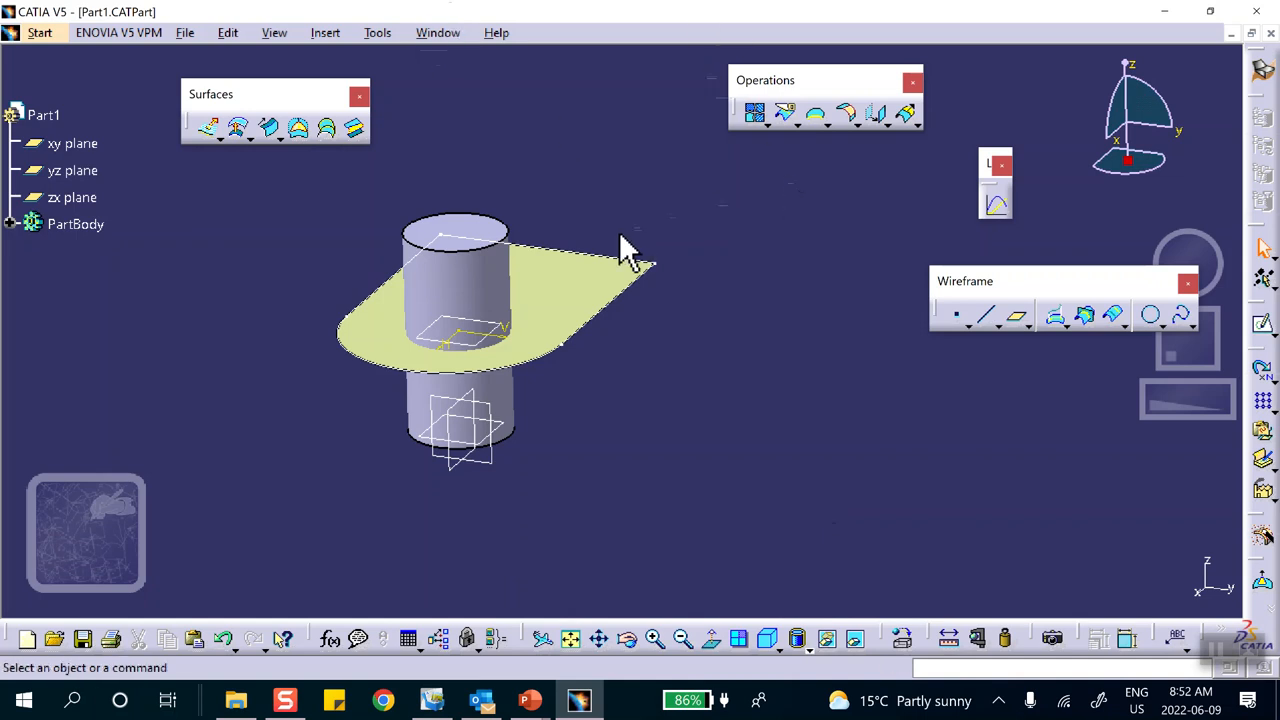
# - Start a sketch on the fill surface, project the cylinder's circular outline into it, and exit the sketch
pyautogui.click(590, 295)
pyautogui.click(1262, 323)
pyautogui.moveTo(786, 309)
pyautogui.mouseDown(button='middle')
pyautogui.moveTo(700, 71)
pyautogui.moveTo(682, 133)
pyautogui.mouseUp(button='middle')
pyautogui.moveTo(720, 214)
pyautogui.mouseDown(button='middle')
pyautogui.moveTo(674, 249)
pyautogui.moveTo(860, 335)
pyautogui.mouseUp(button='middle')
pyautogui.click(1118, 381)
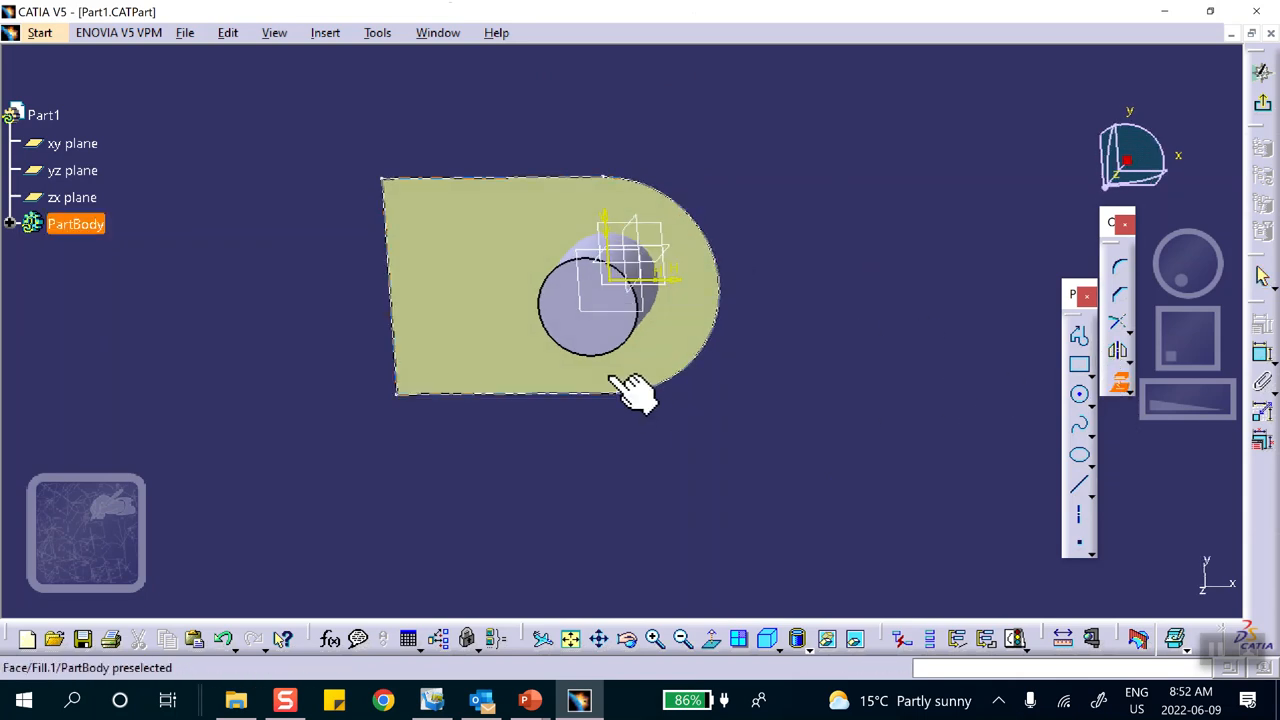
pyautogui.click(624, 346)
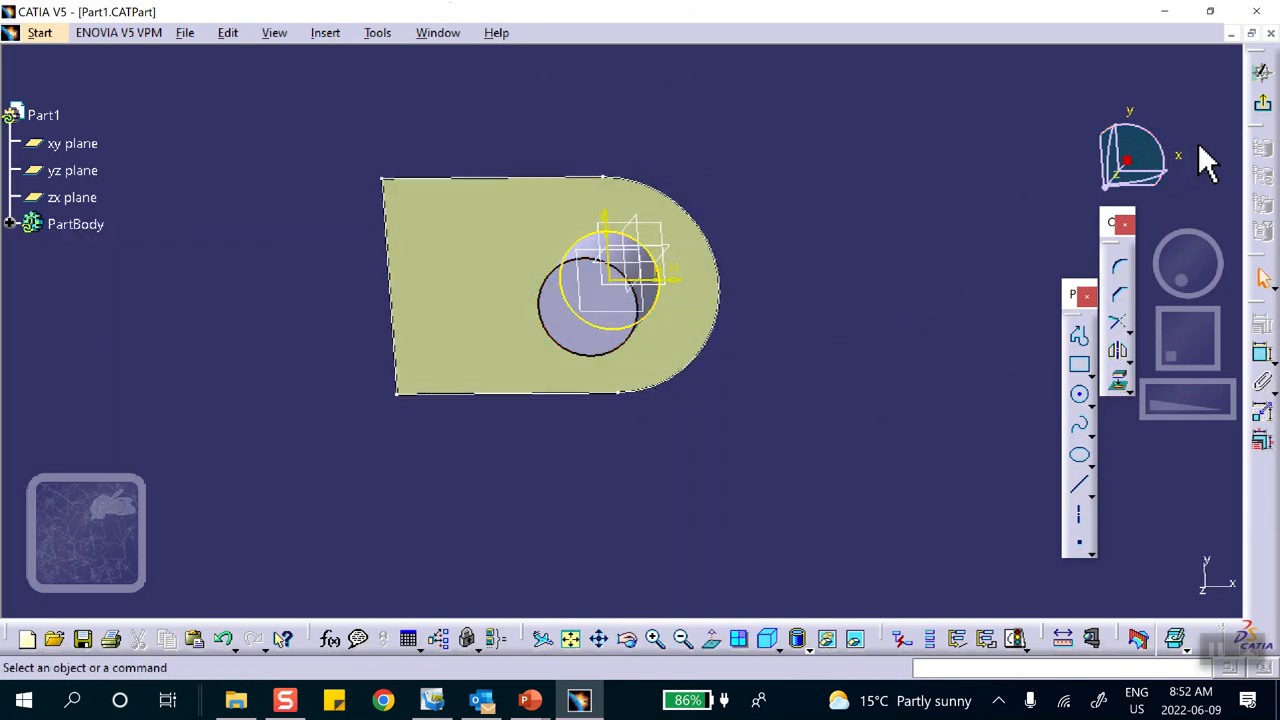
pyautogui.click(1266, 112)
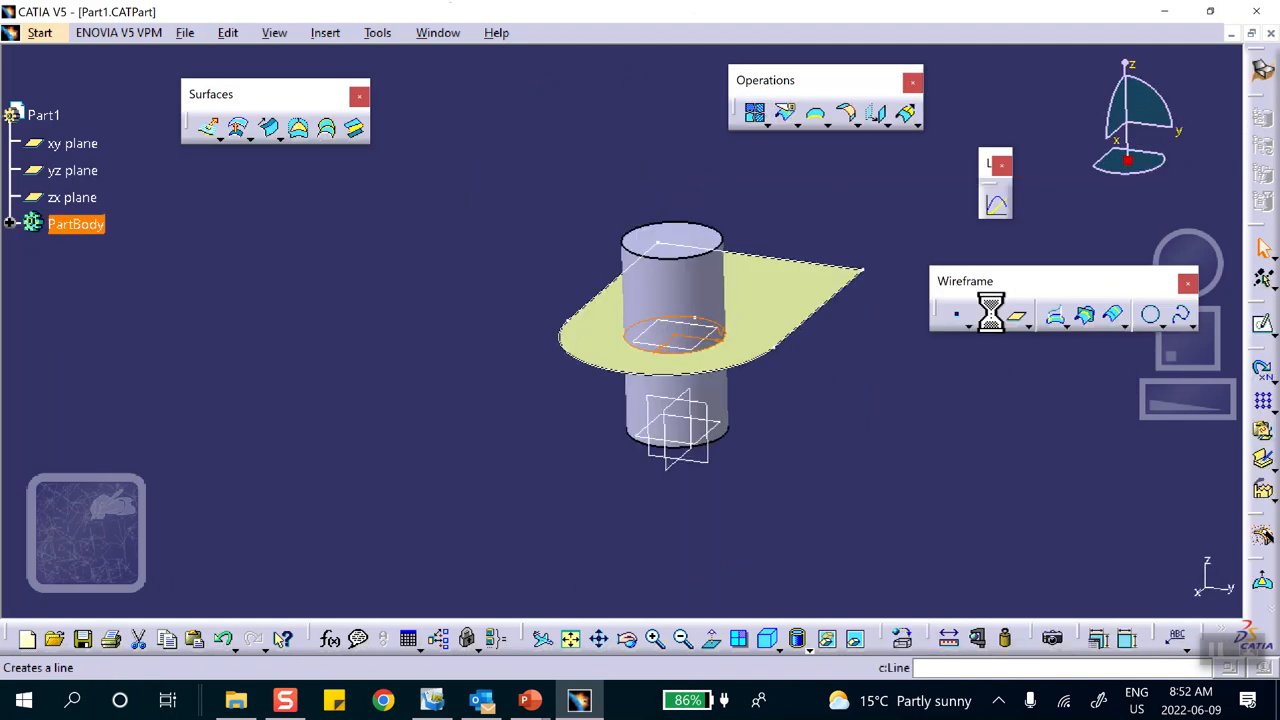
# - Hide the solid cylinder so the plate surface and its projected circle are exposed
pyautogui.rightClick(688, 292)
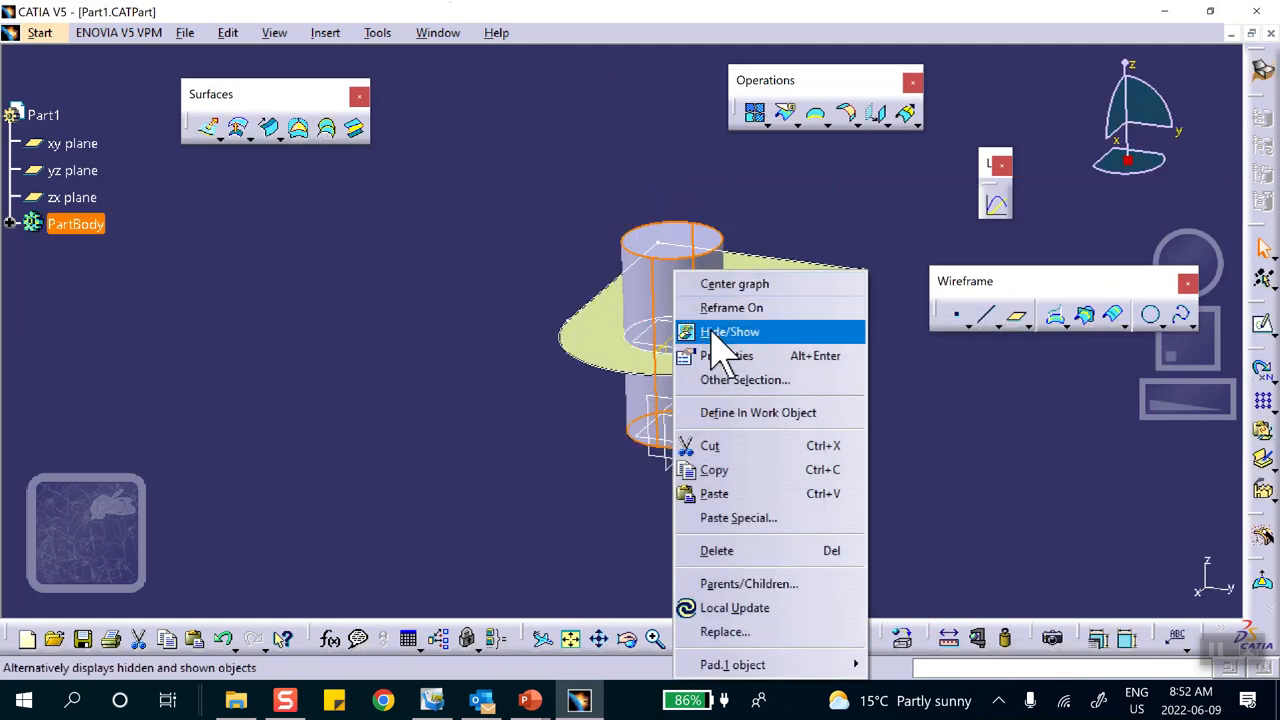
pyautogui.click(714, 332)
pyautogui.moveTo(866, 408); pyautogui.dragTo(663, 303, button='middle')
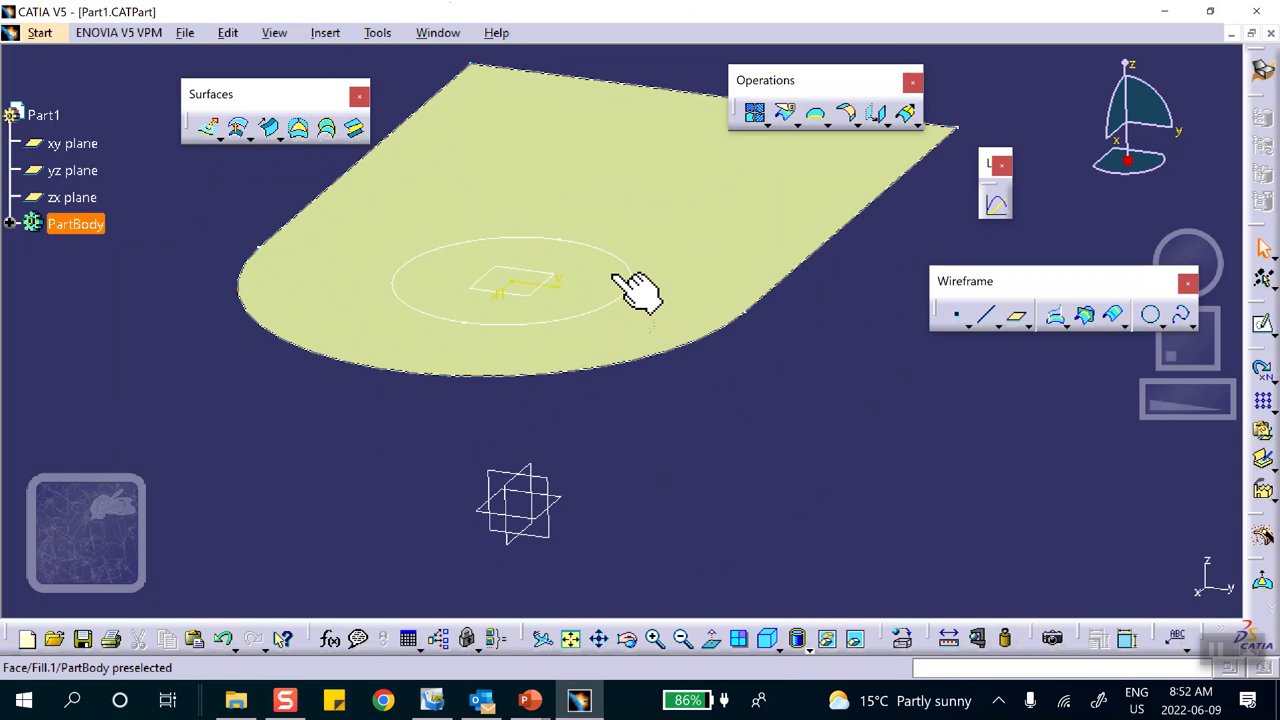
# - Split the plate's fill surface with the projected circle sketch, removing the area inside the circle
pyautogui.click(785, 114)
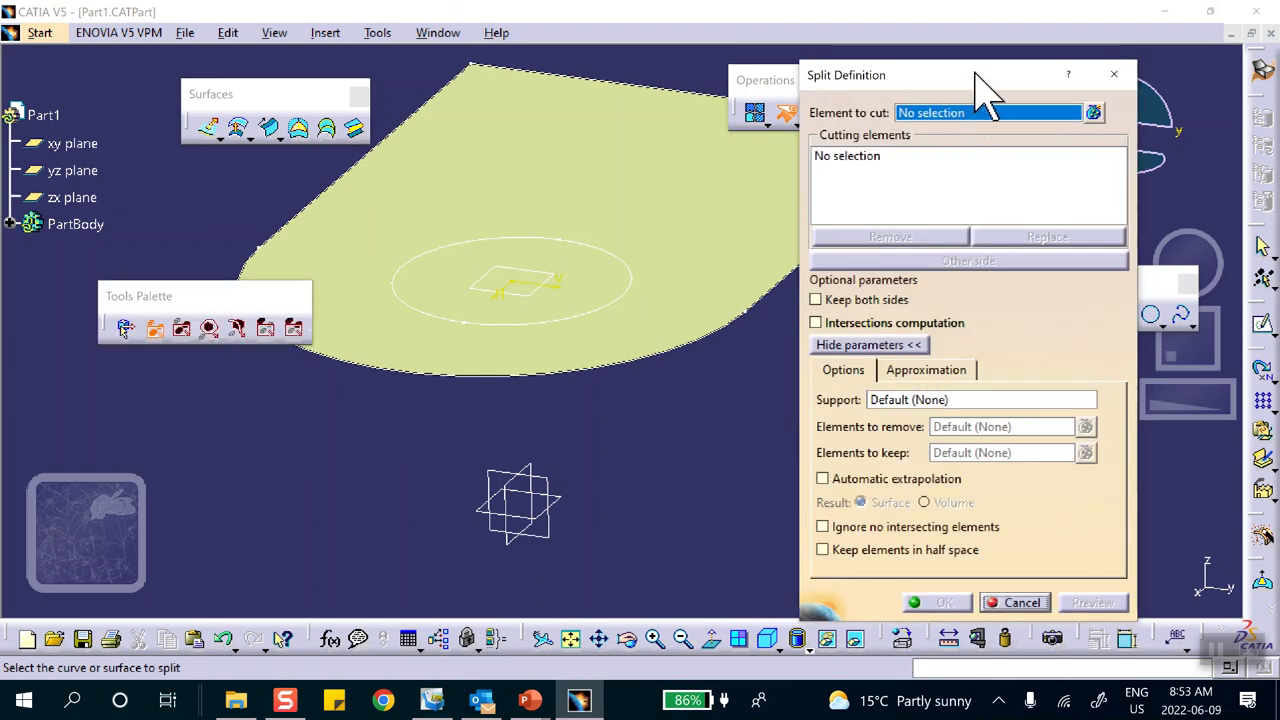
pyautogui.click(497, 140)
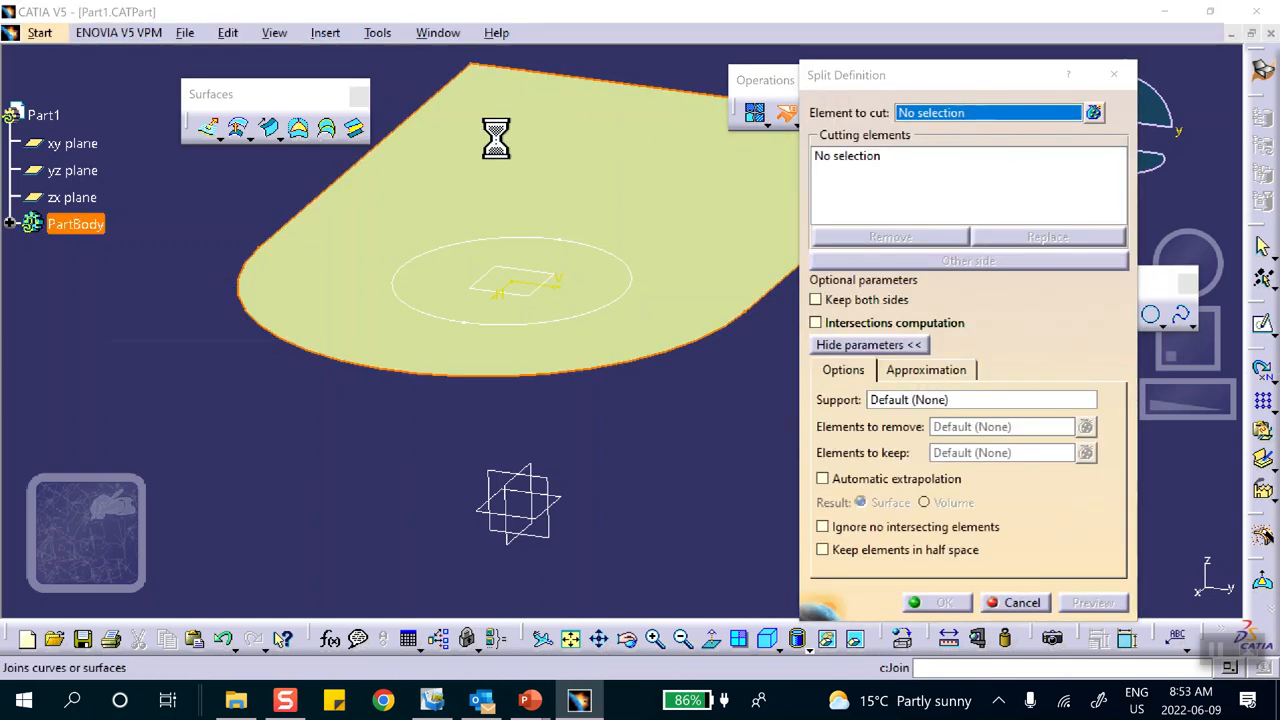
pyautogui.click(548, 240)
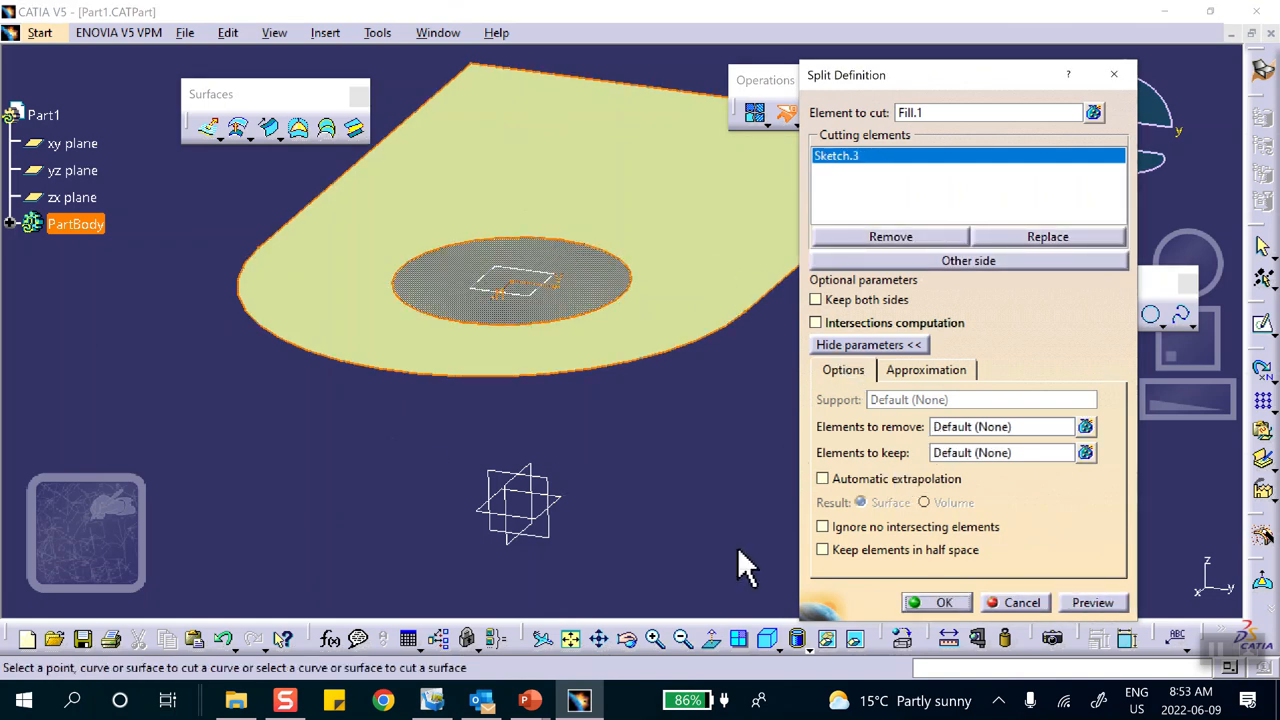
pyautogui.click(940, 603)
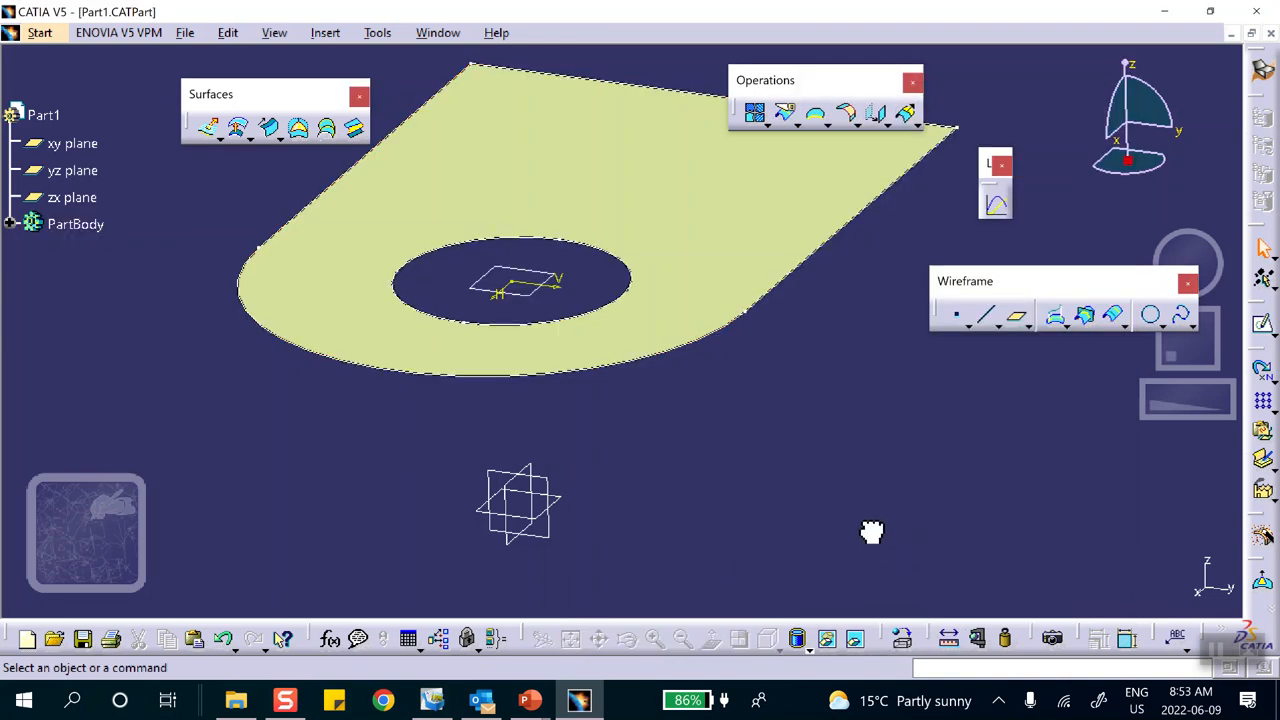
# - Bring the hidden solid cylinder back into the visible space together with the split plate surface
pyautogui.click(855, 638)
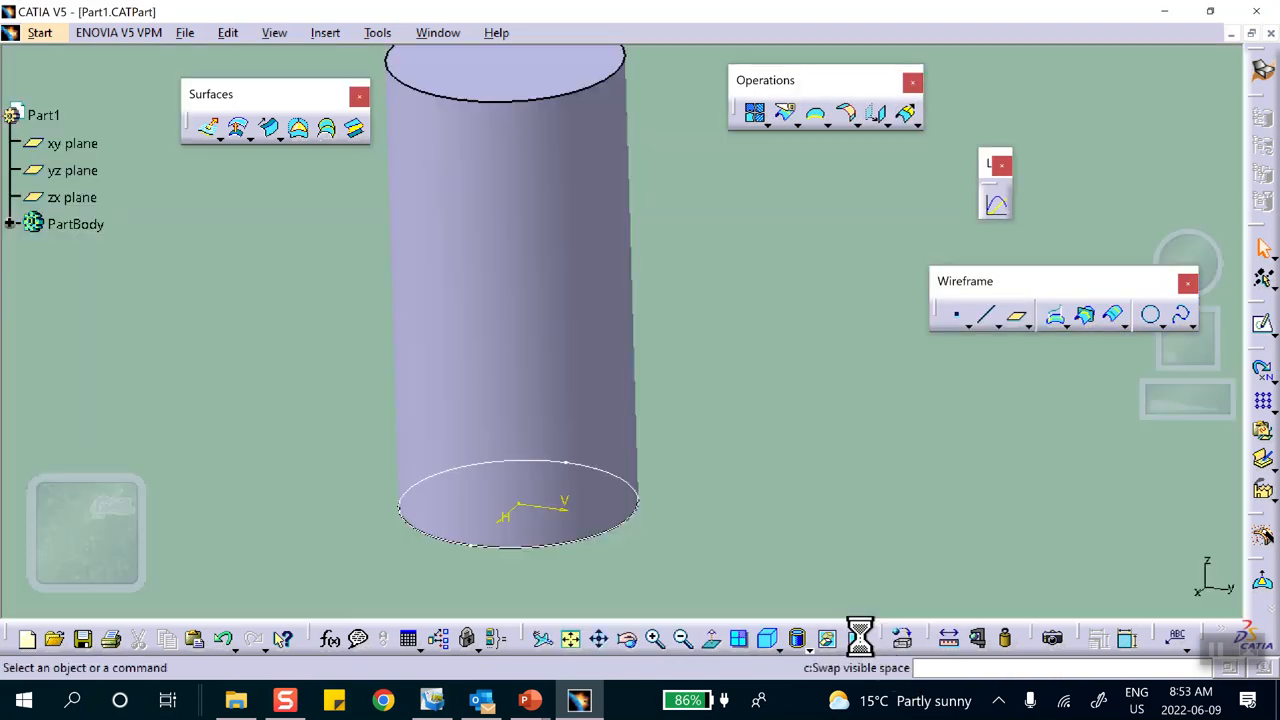
pyautogui.click(505, 272)
pyautogui.rightClick(505, 272)
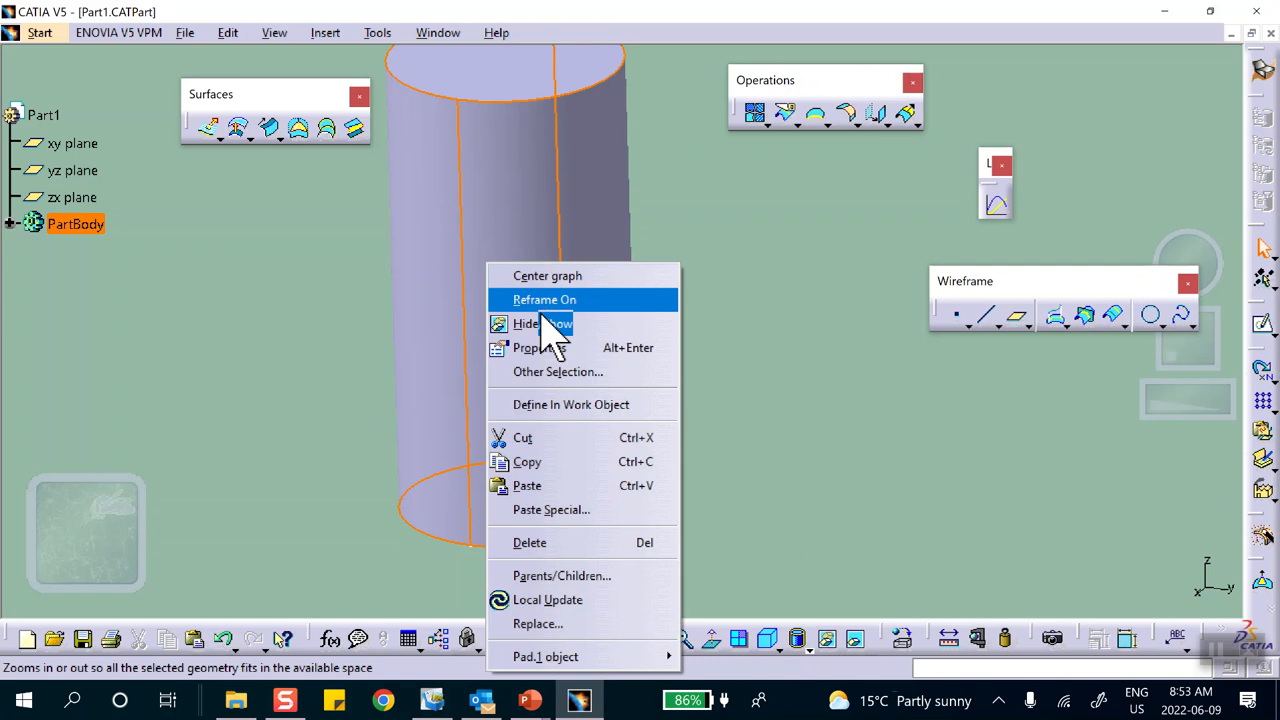
pyautogui.click(550, 323)
pyautogui.click(855, 638)
pyautogui.moveTo(763, 471); pyautogui.dragTo(760, 525, button='middle')
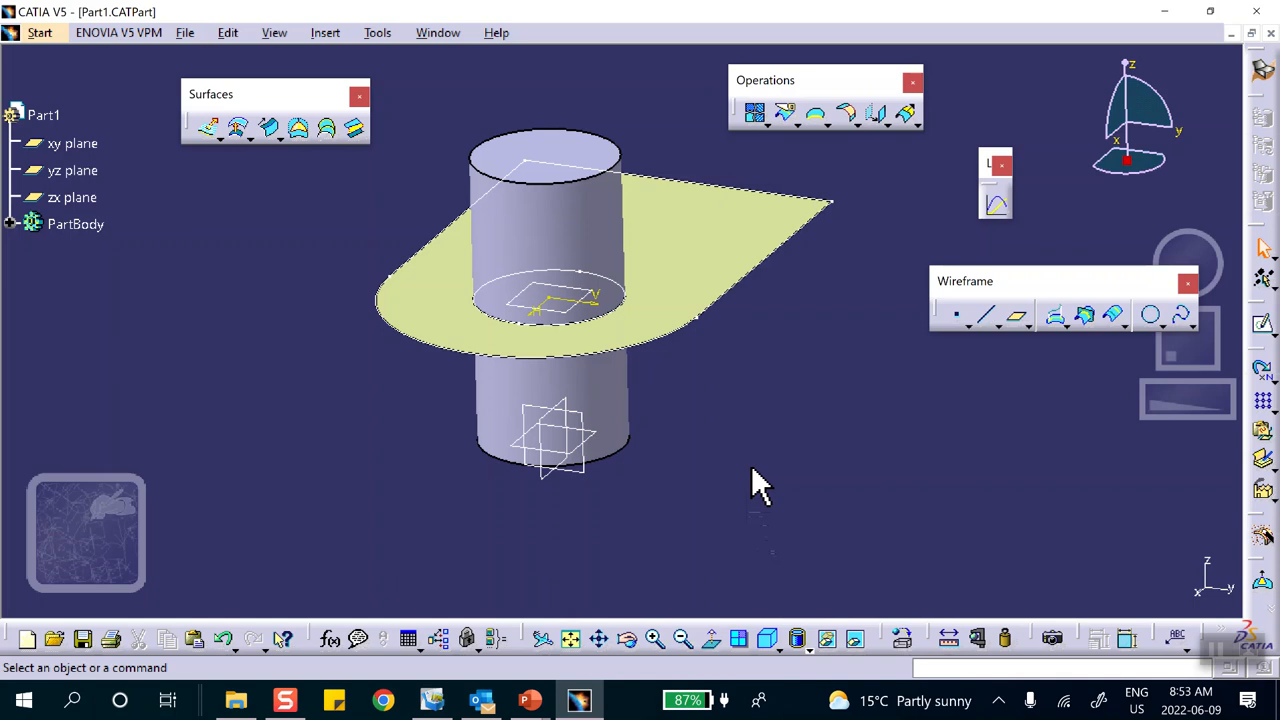
# - Begin a Point-Direction line at the plate's nearer square corner, with the Z Component as its direction
pyautogui.moveTo(900, 471); pyautogui.dragTo(800, 345, button='middle')
pyautogui.moveTo(780, 297); pyautogui.dragTo(637, 455, button='middle')
pyautogui.moveTo(862, 335); pyautogui.dragTo(775, 448, button='middle')
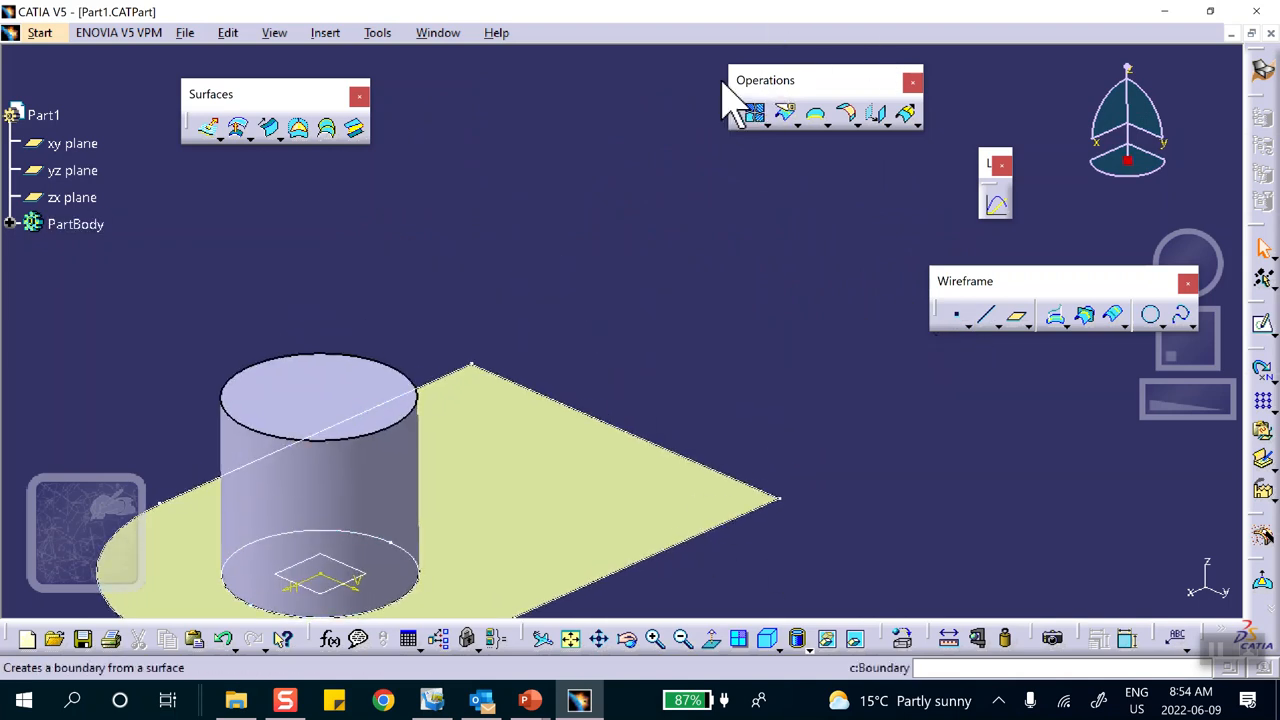
pyautogui.click(990, 316)
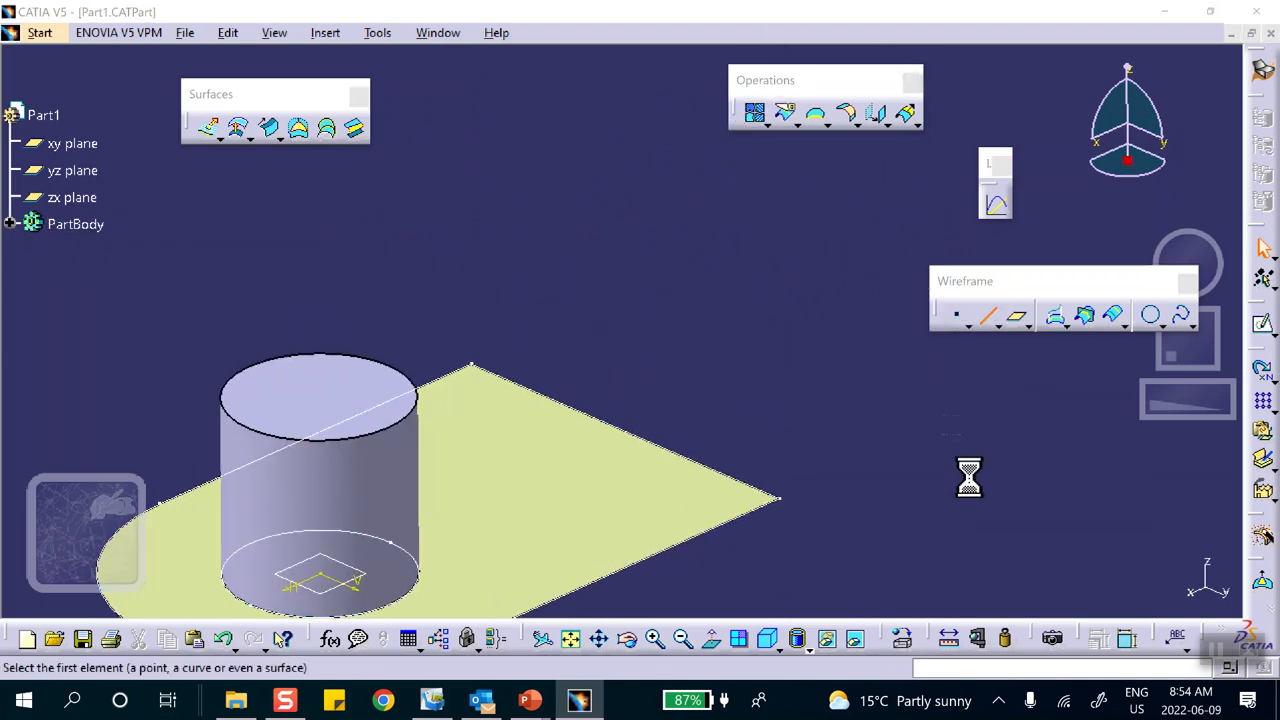
pyautogui.click(1100, 173)
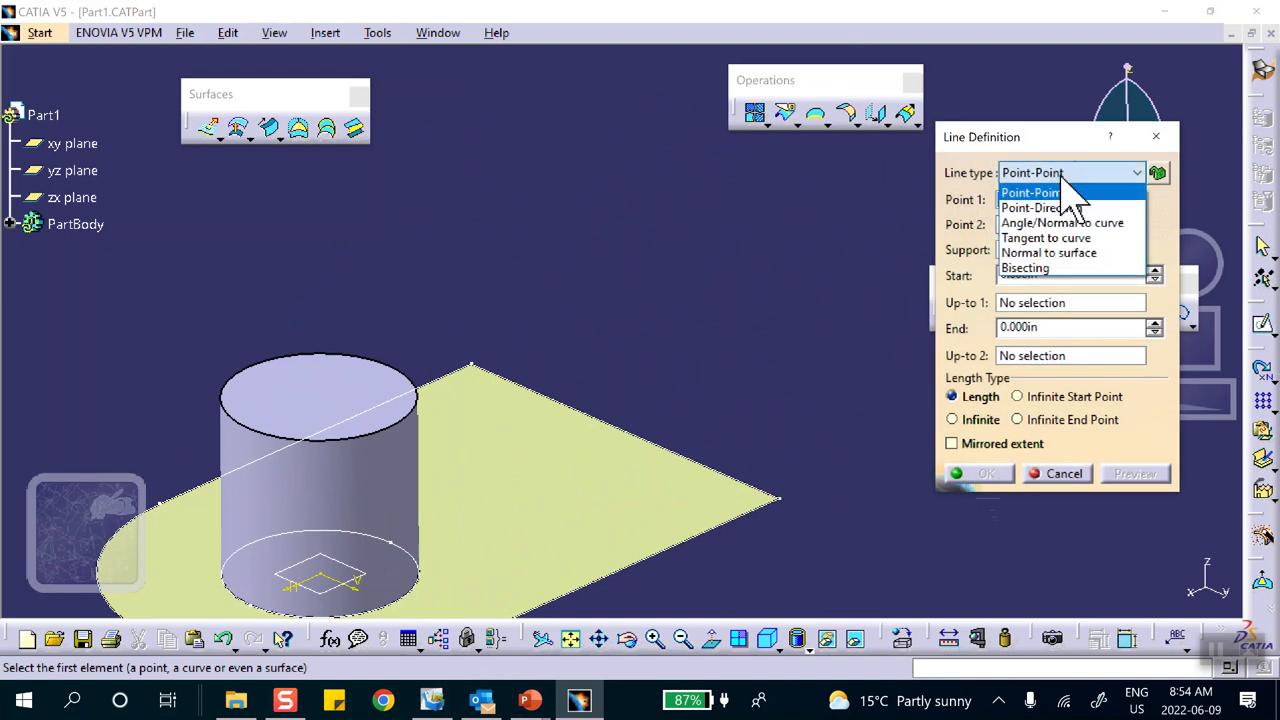
pyautogui.click(1060, 209)
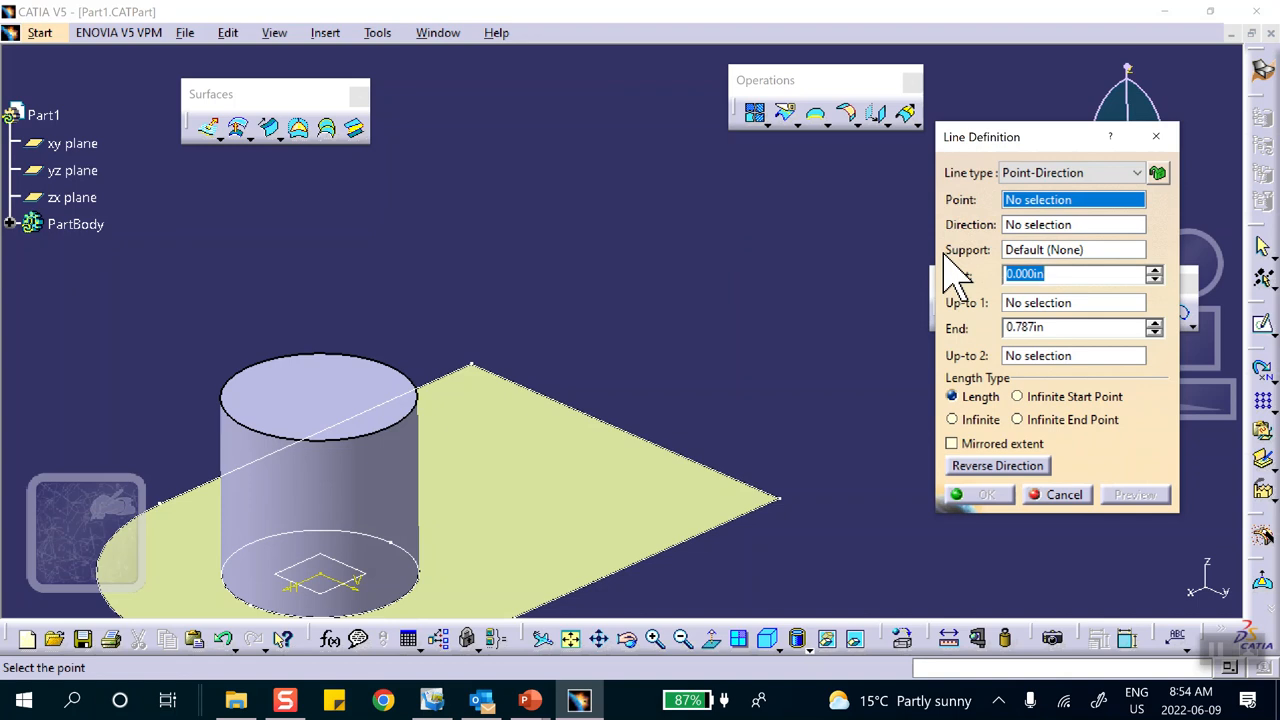
pyautogui.click(781, 500)
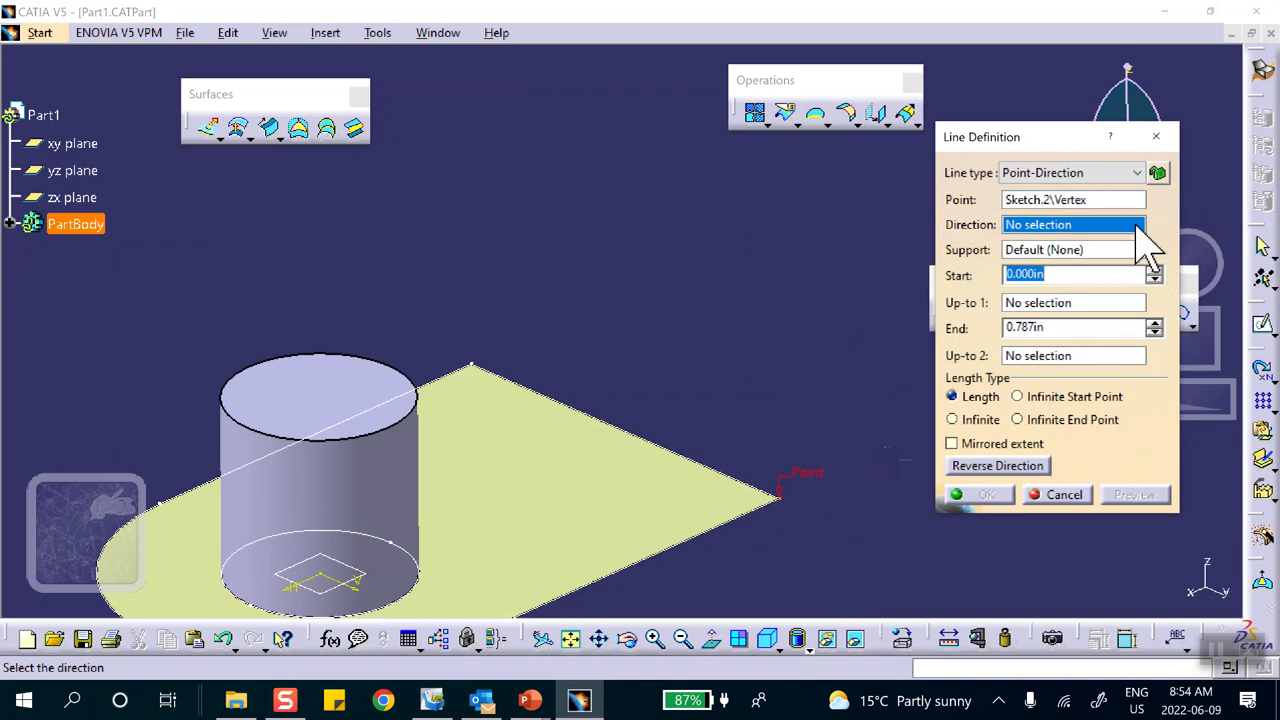
pyautogui.rightClick(1087, 229)
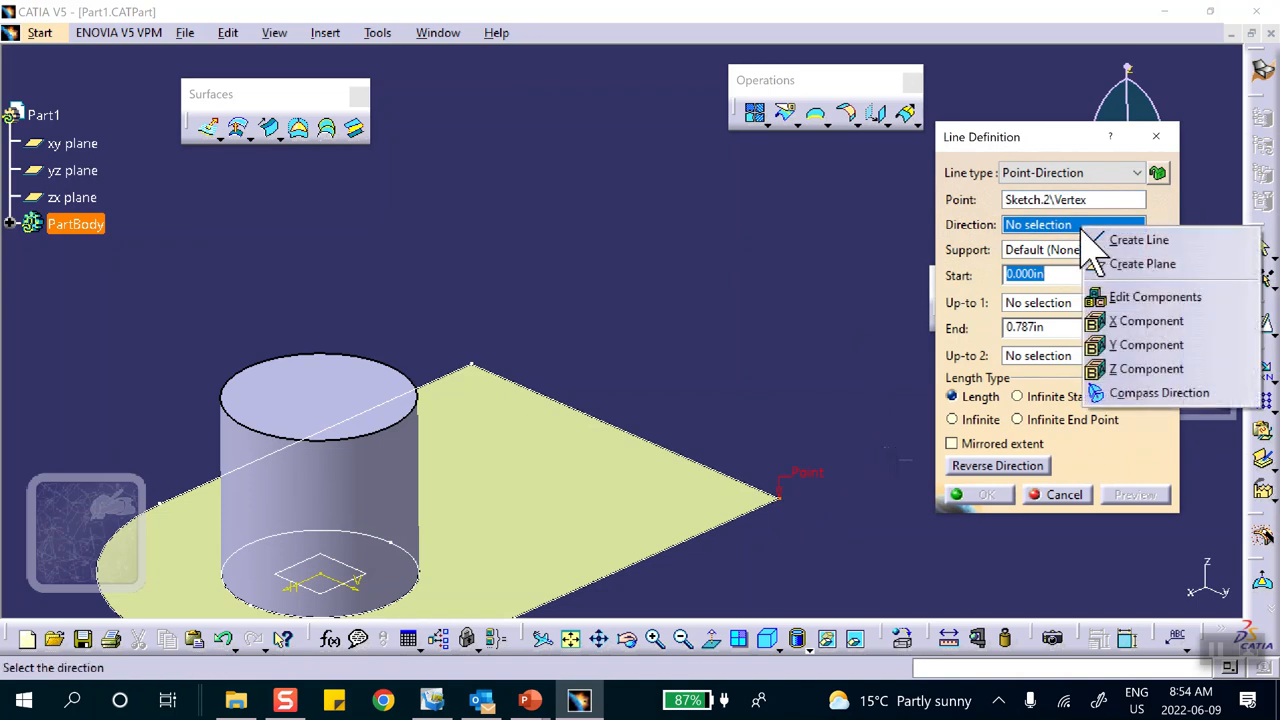
pyautogui.click(1142, 369)
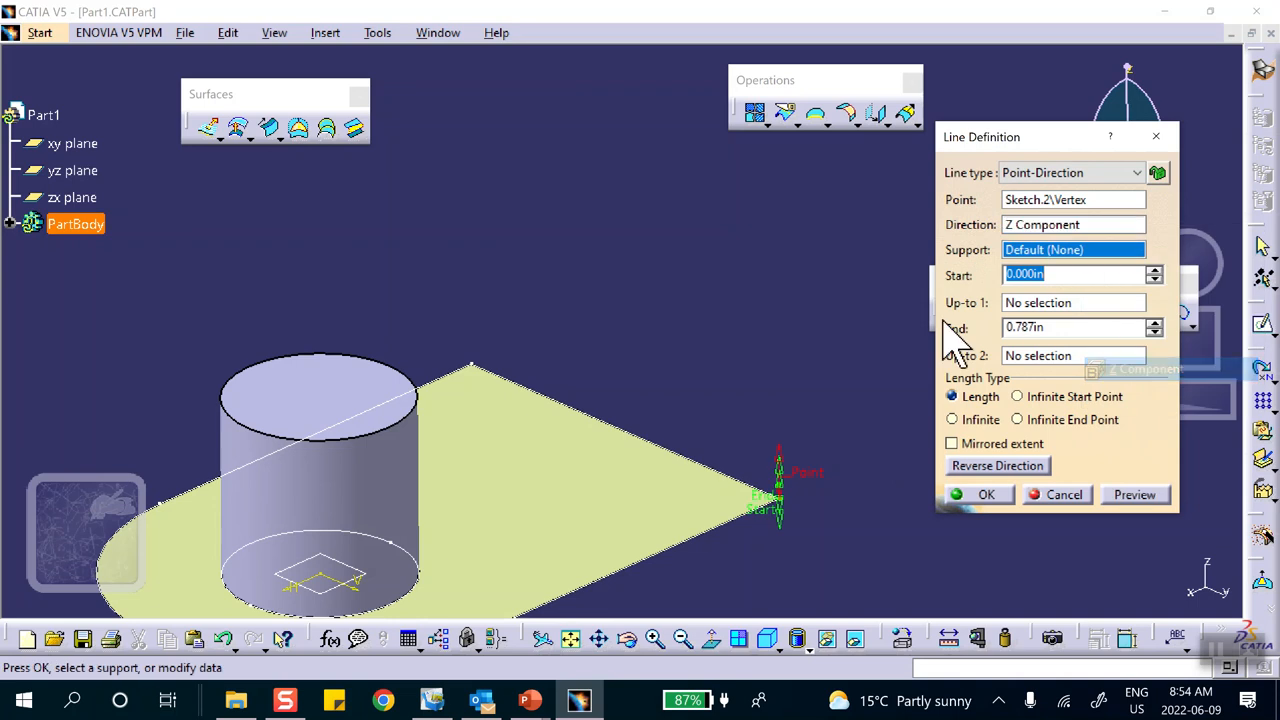
# - Try an end length of 10 in for the vertical line and preview it
pyautogui.doubleClick(1052, 330)
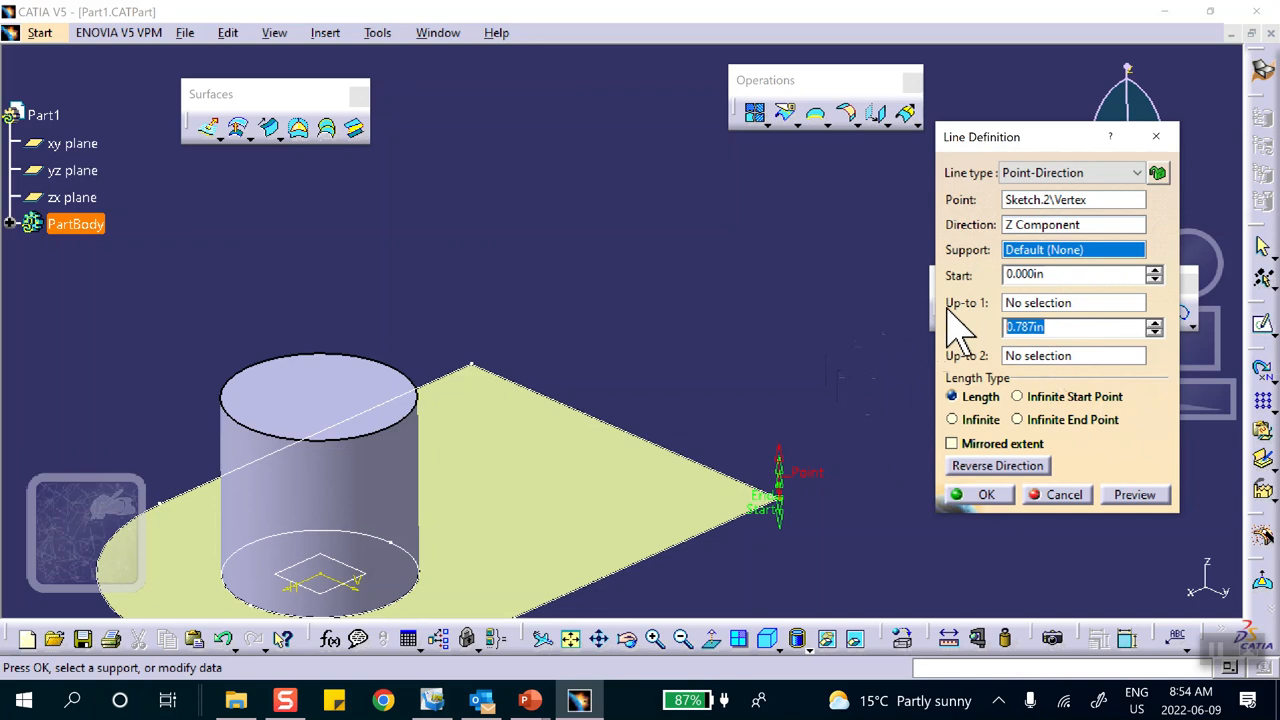
pyautogui.write('10')
pyautogui.click(1134, 494)
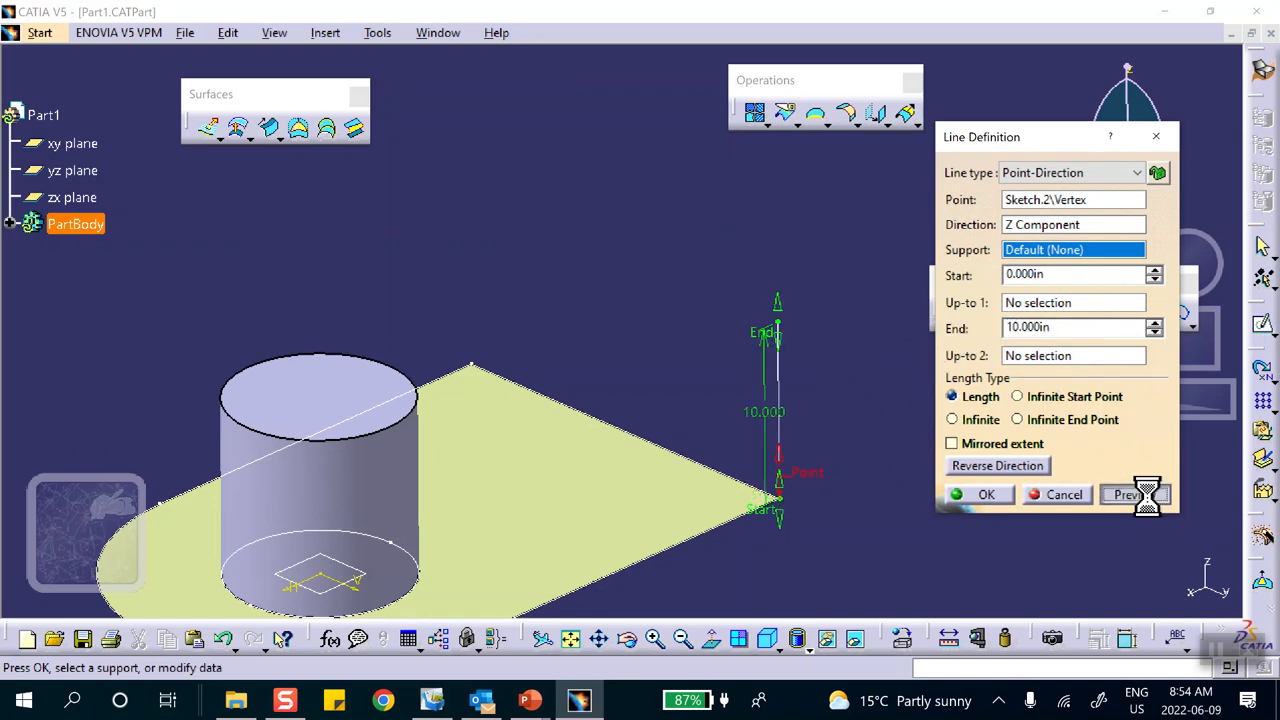
# - Set the vertical line's end length to 20 in, preview it, and create the line
pyautogui.doubleClick(1068, 328)
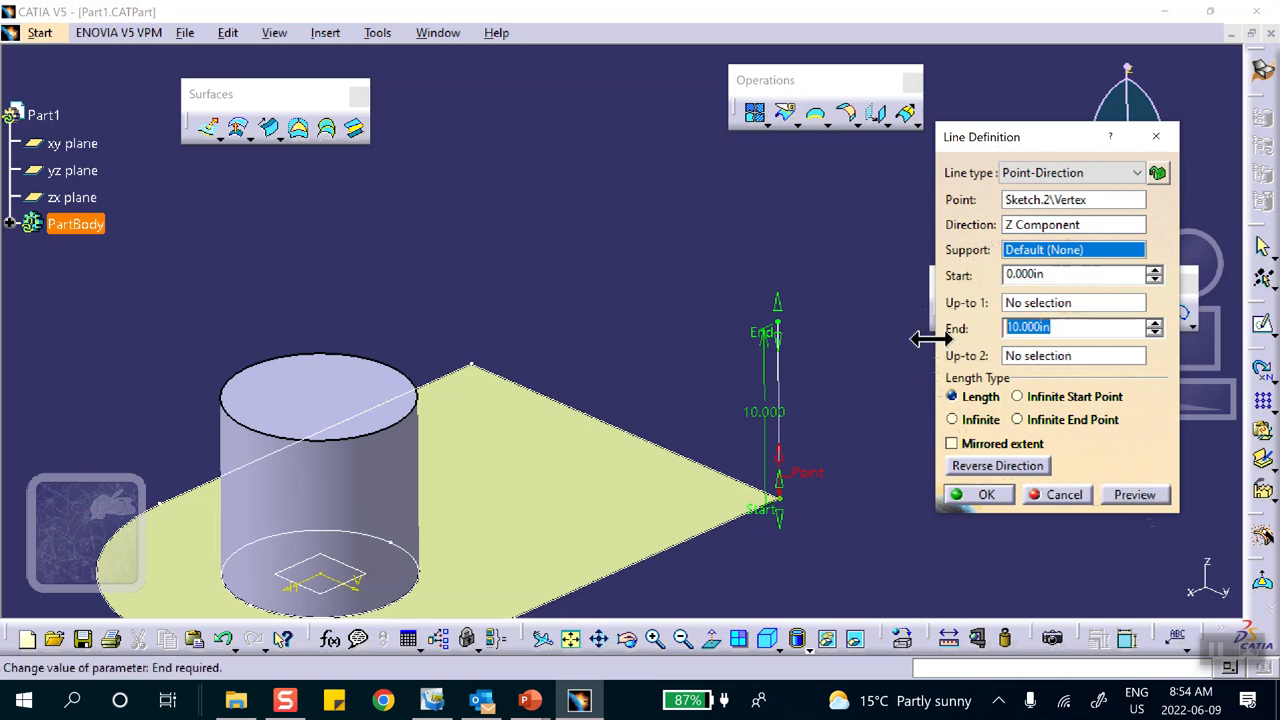
pyautogui.write('20')
pyautogui.click(1124, 494)
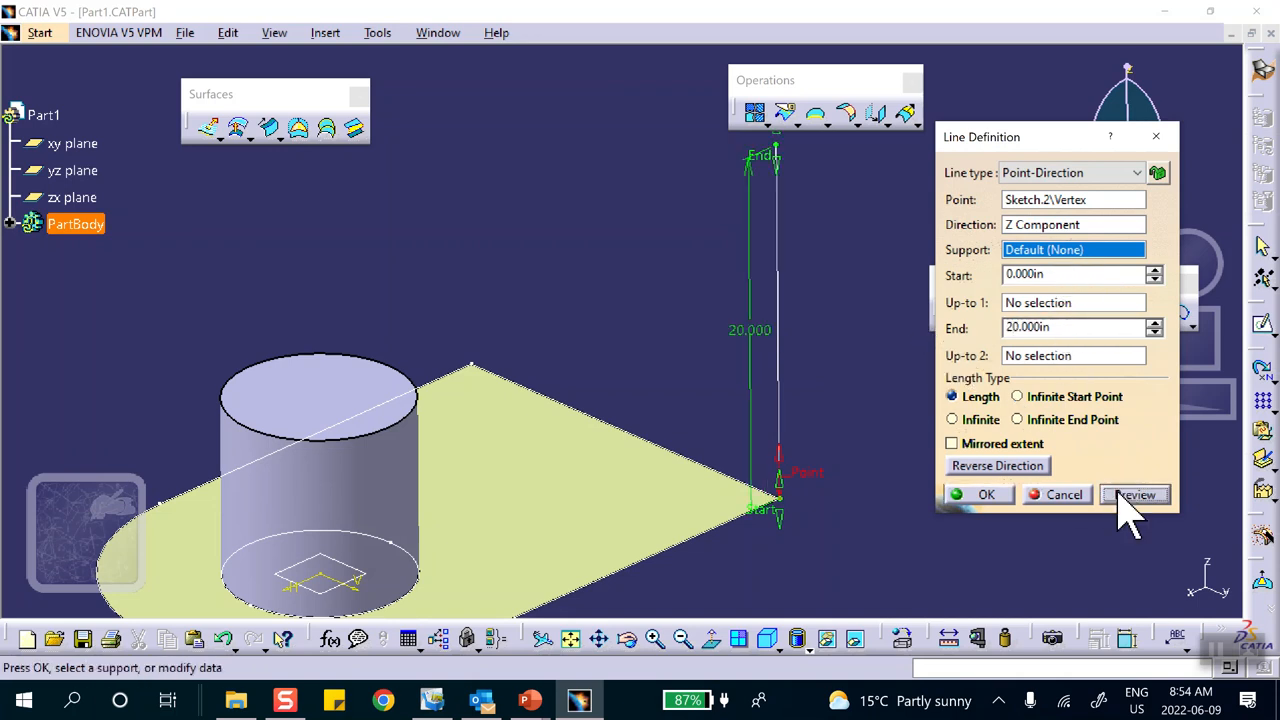
pyautogui.click(985, 494)
pyautogui.moveTo(688, 277); pyautogui.dragTo(700, 252, button='middle')
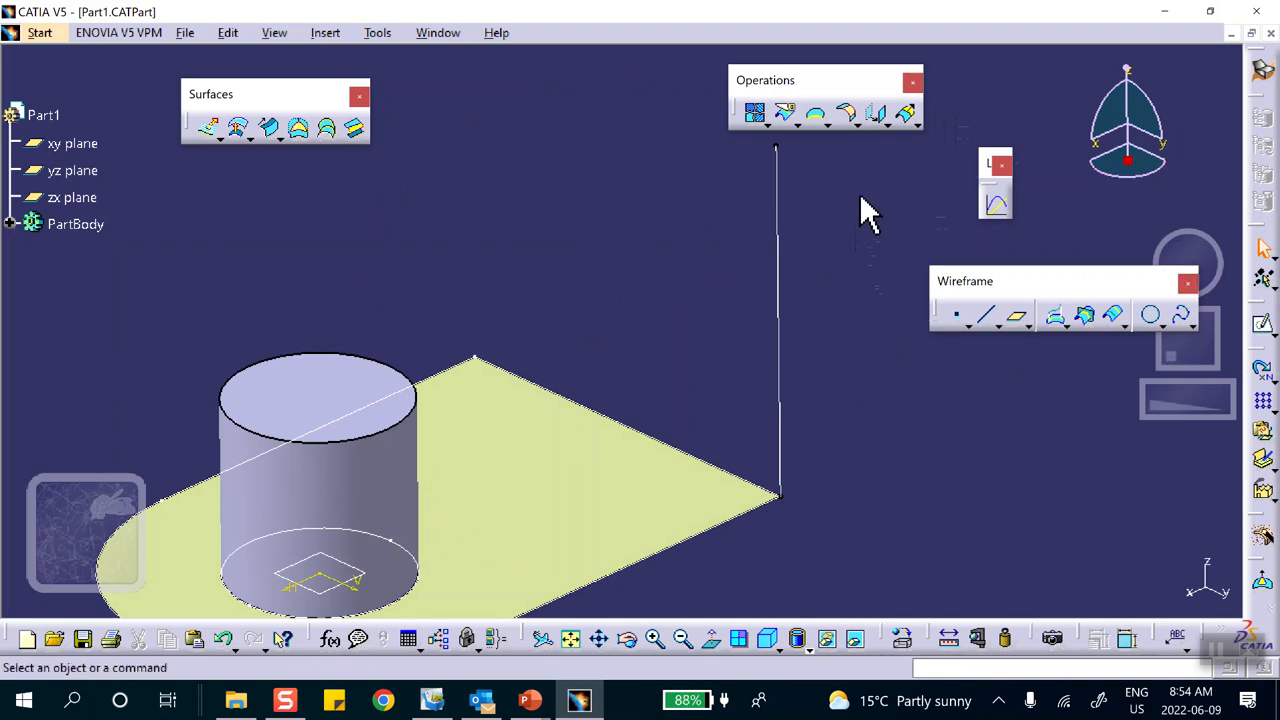
pyautogui.click(958, 320)
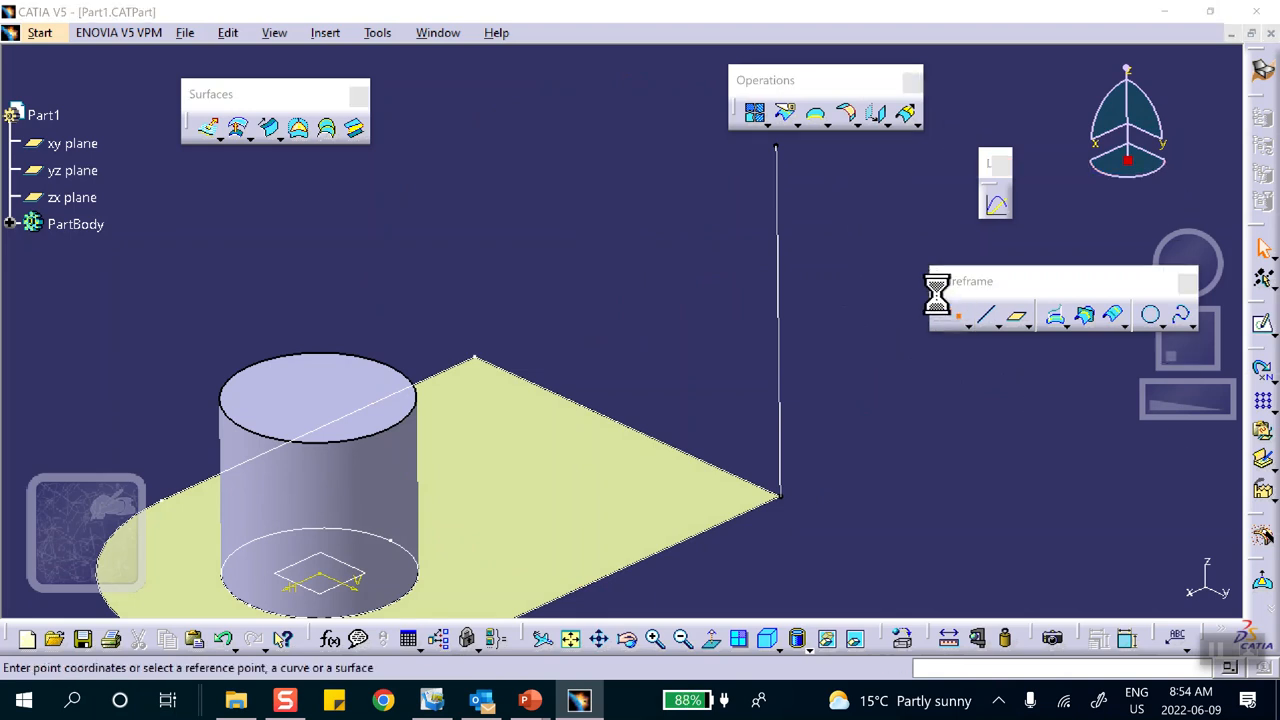
pyautogui.click(482, 352)
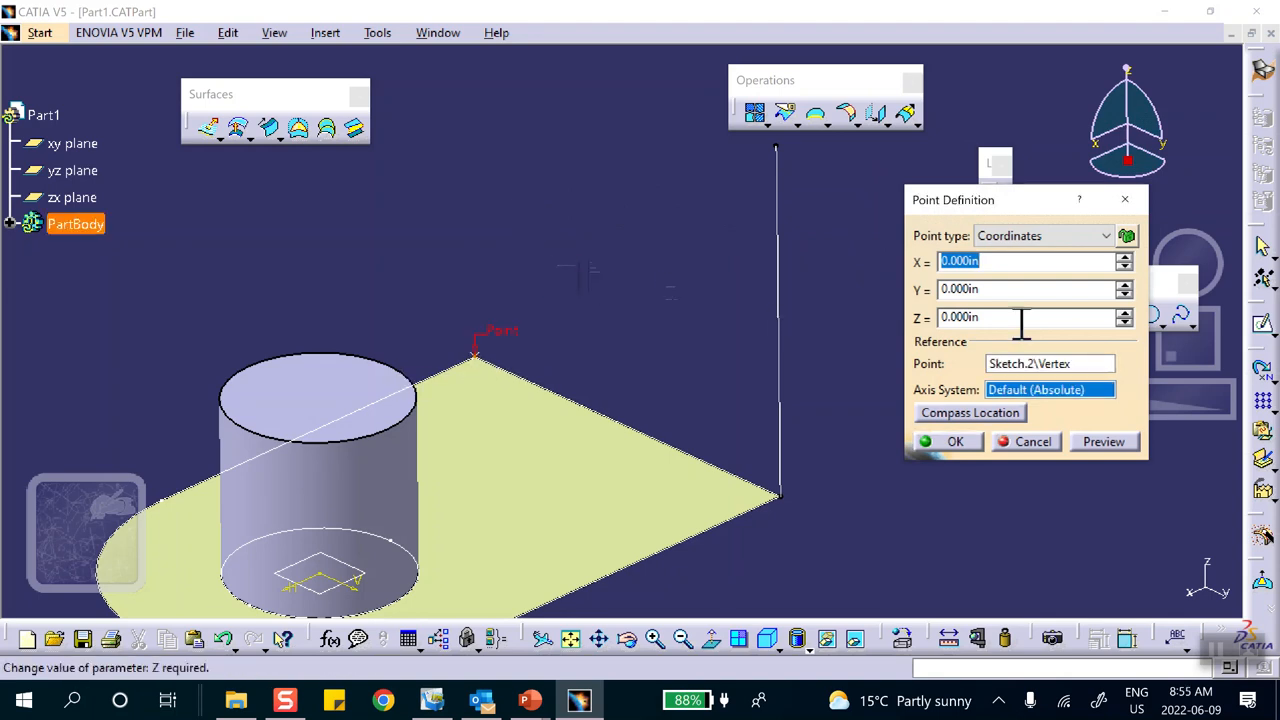
pyautogui.click(1045, 238)
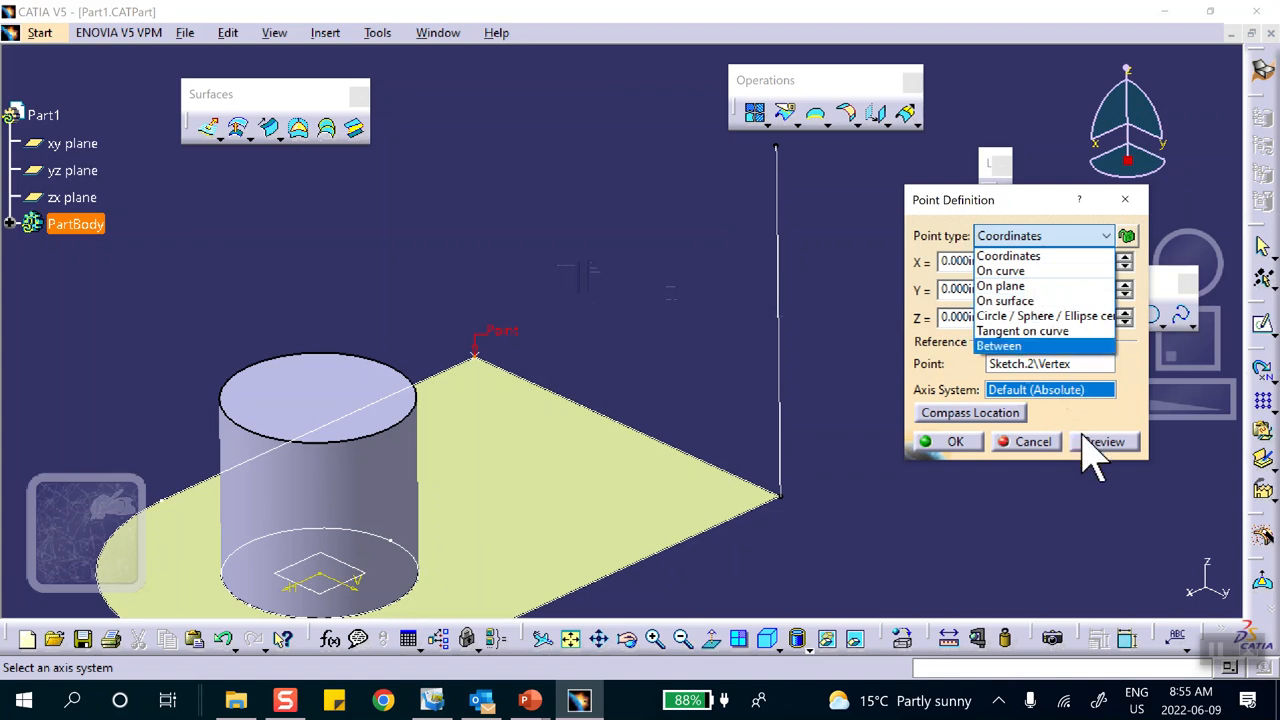
pyautogui.click(1045, 440)
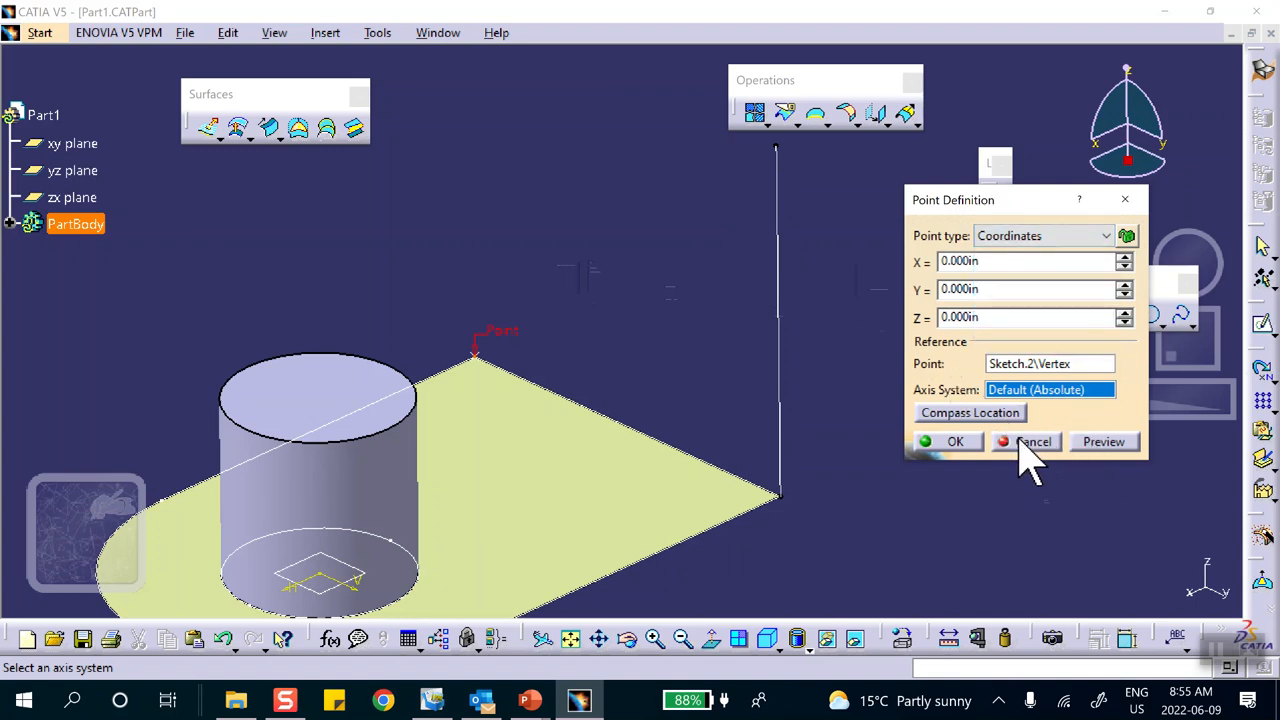
pyautogui.click(1022, 442)
# - Create a second Point-Direction line from the plate's farther square corner along the Z Component, with a 20 in end length
pyautogui.click(988, 322)
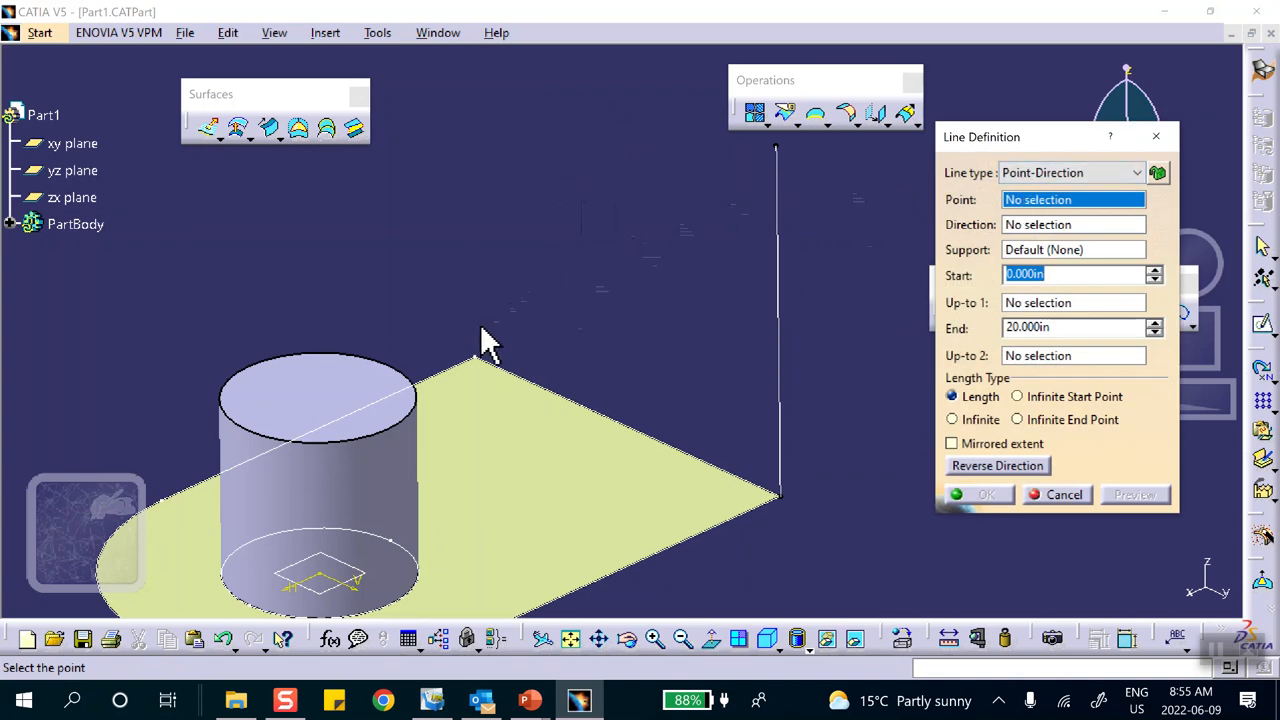
pyautogui.click(478, 357)
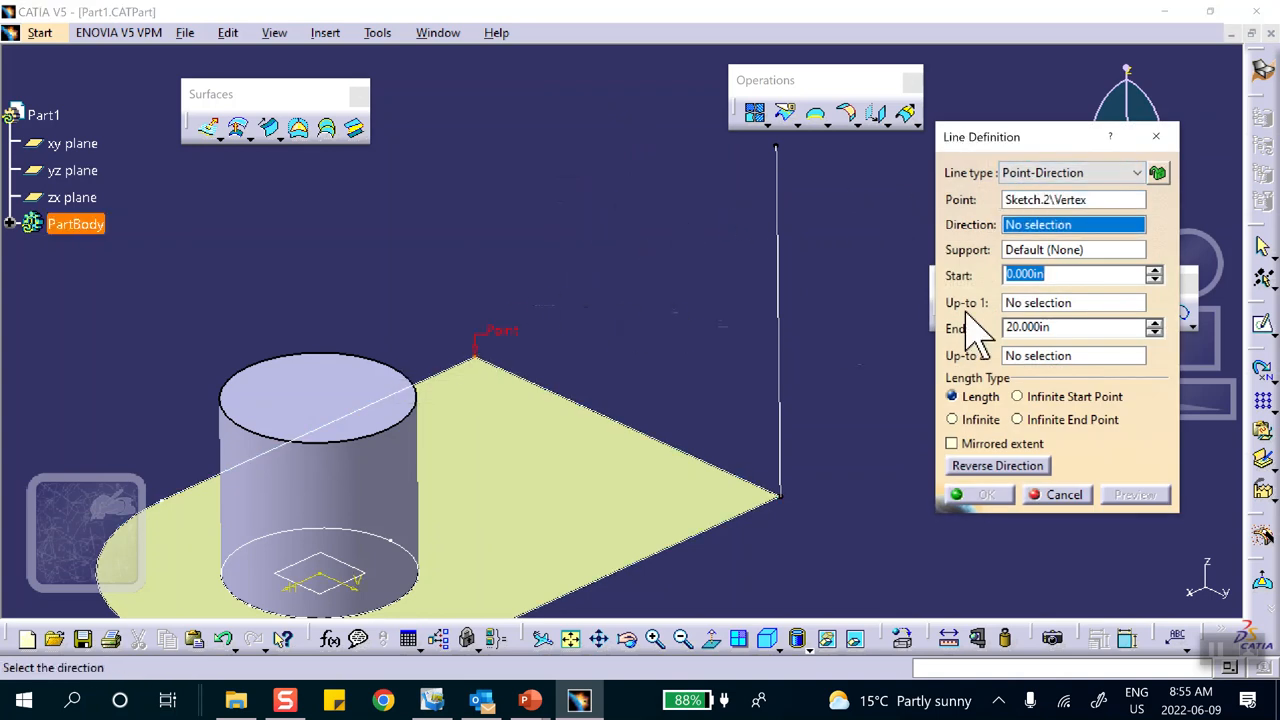
pyautogui.rightClick(1045, 228)
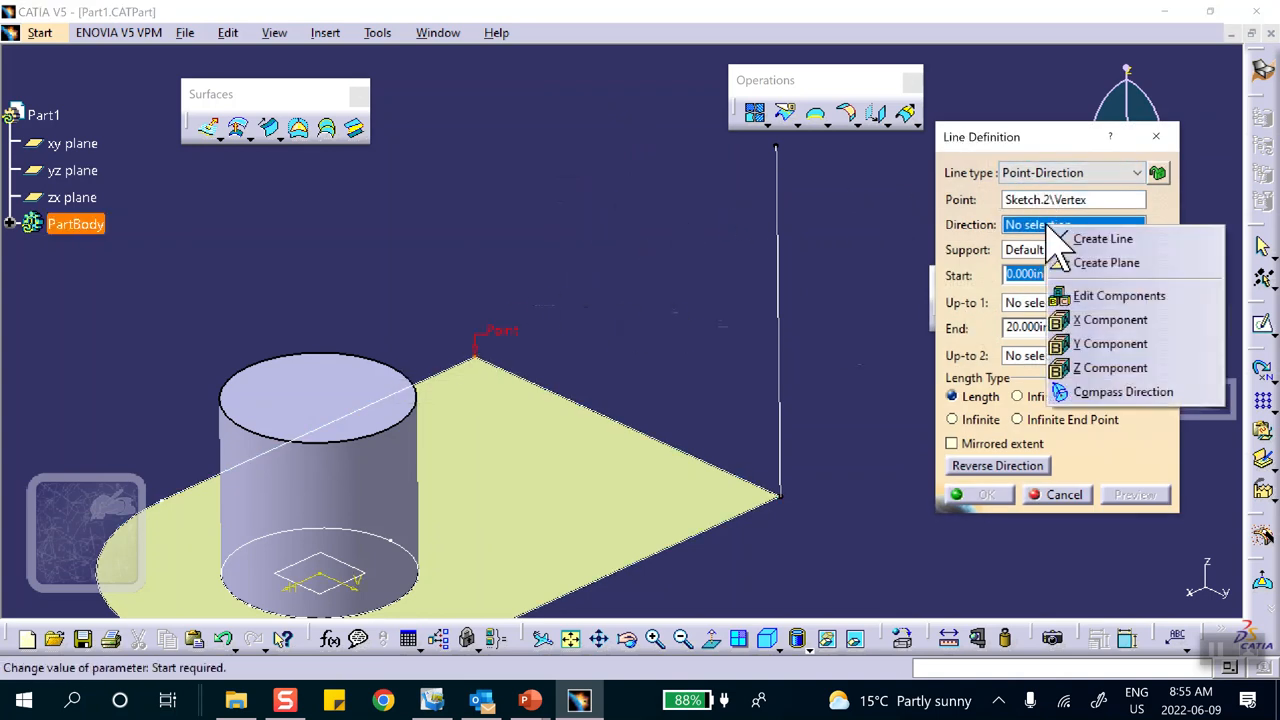
pyautogui.click(1085, 367)
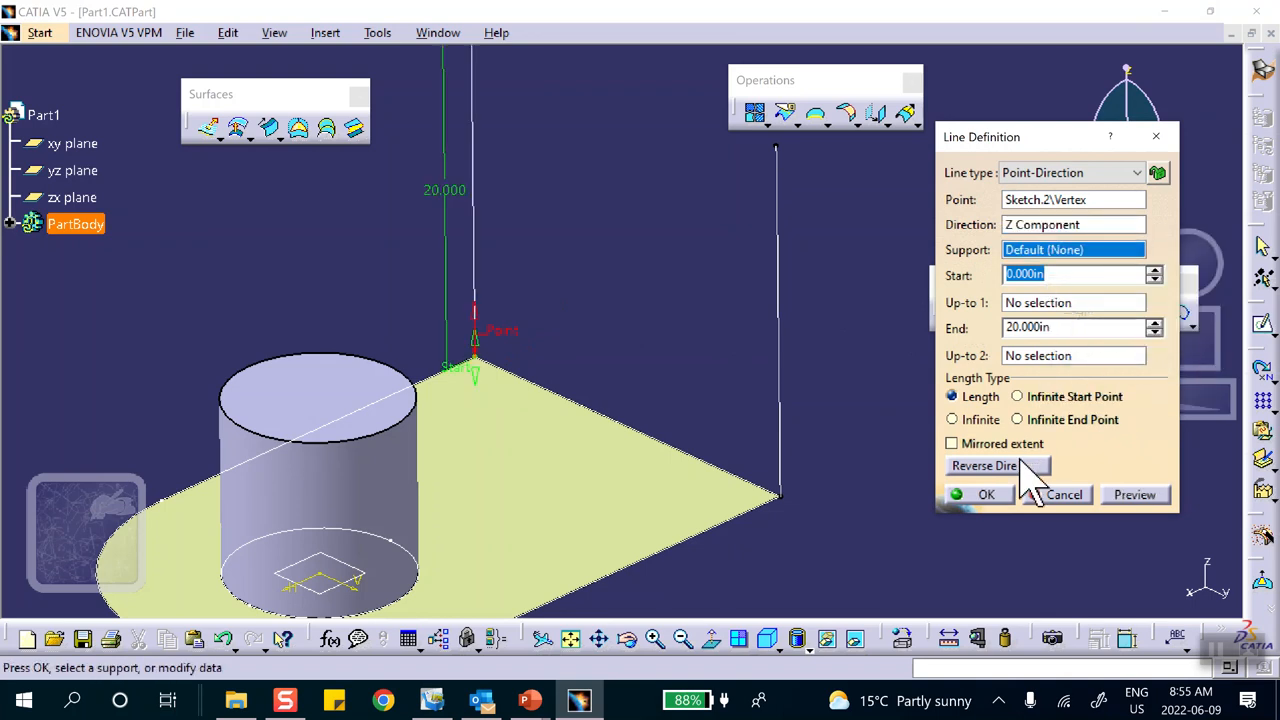
pyautogui.click(986, 494)
# - Apply the Steel material from the metal library to Part1 and save the part
pyautogui.moveTo(643, 235); pyautogui.dragTo(700, 390, button='middle')
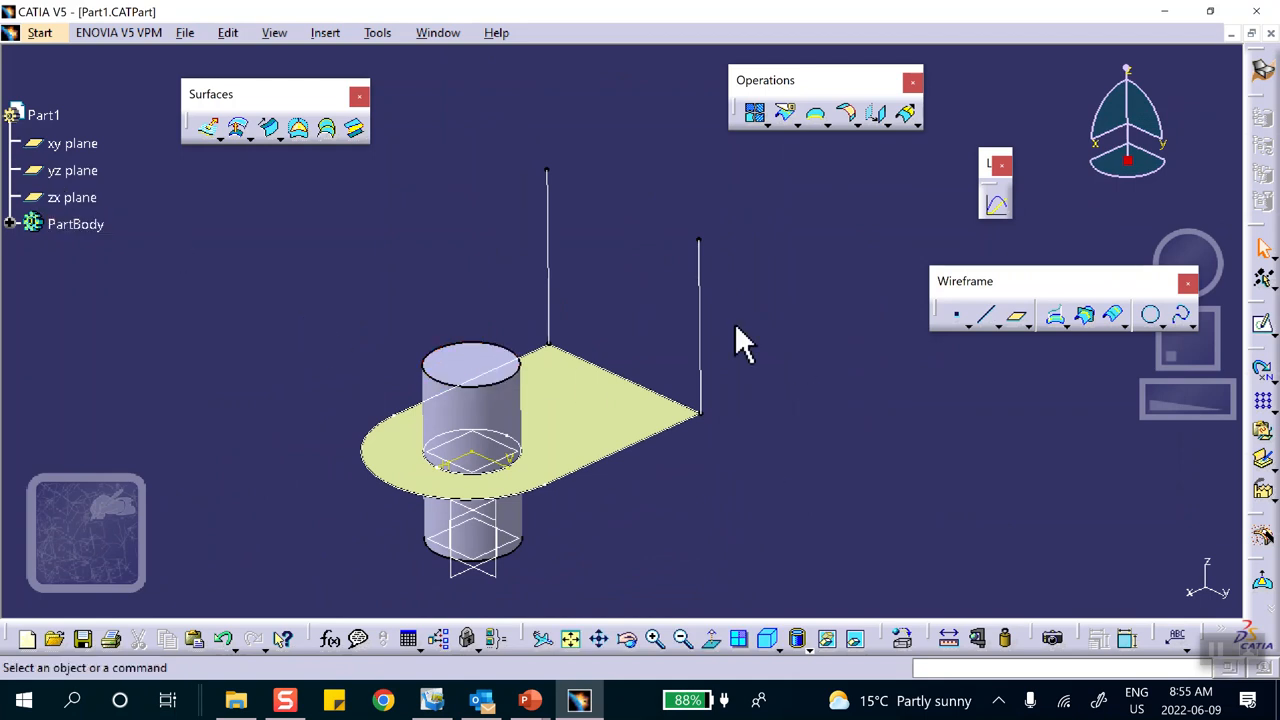
pyautogui.click(902, 637)
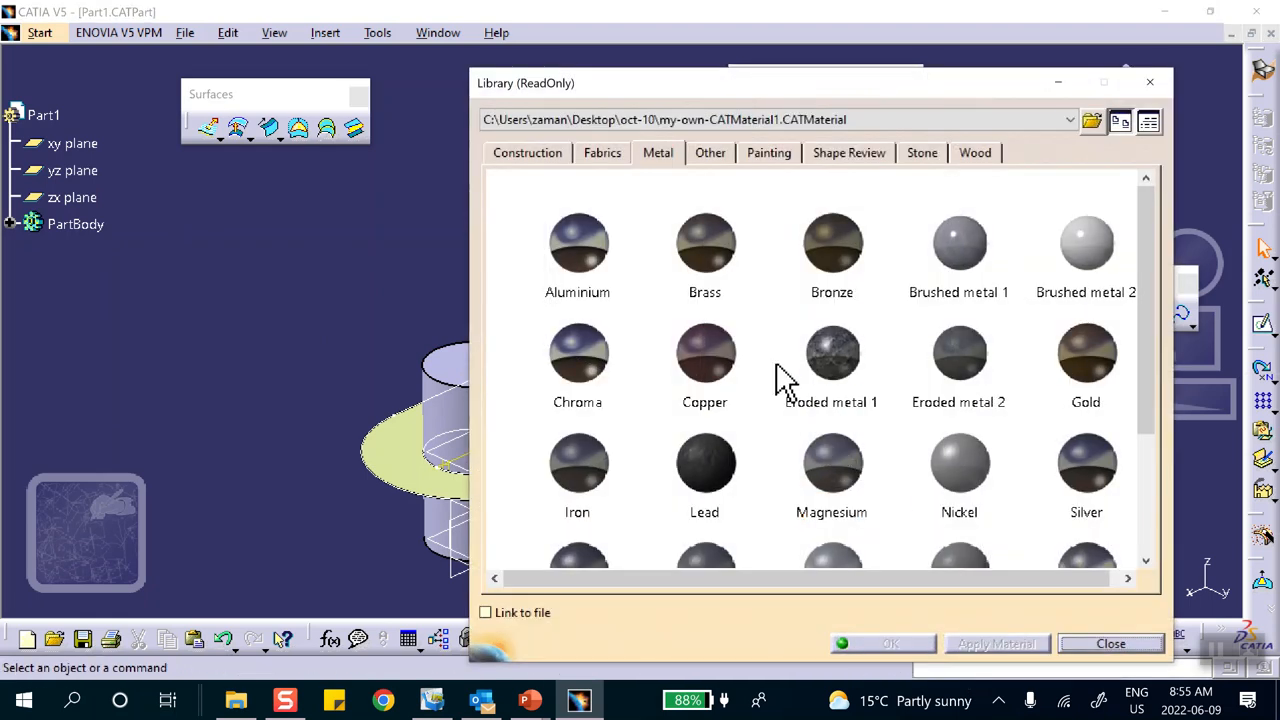
pyautogui.scroll(-2, 629, 400)
pyautogui.click(578, 372)
pyautogui.click(60, 115)
pyautogui.click(888, 643)
pyautogui.click(318, 362)
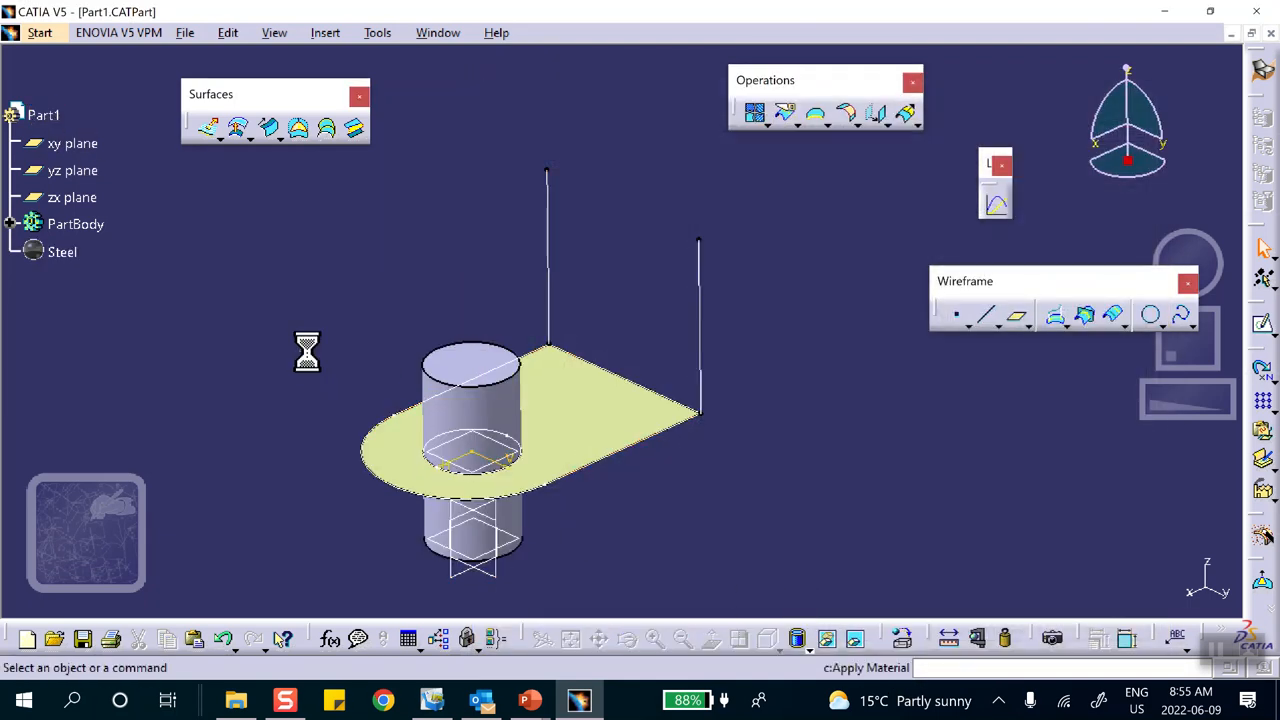
pyautogui.click(83, 640)
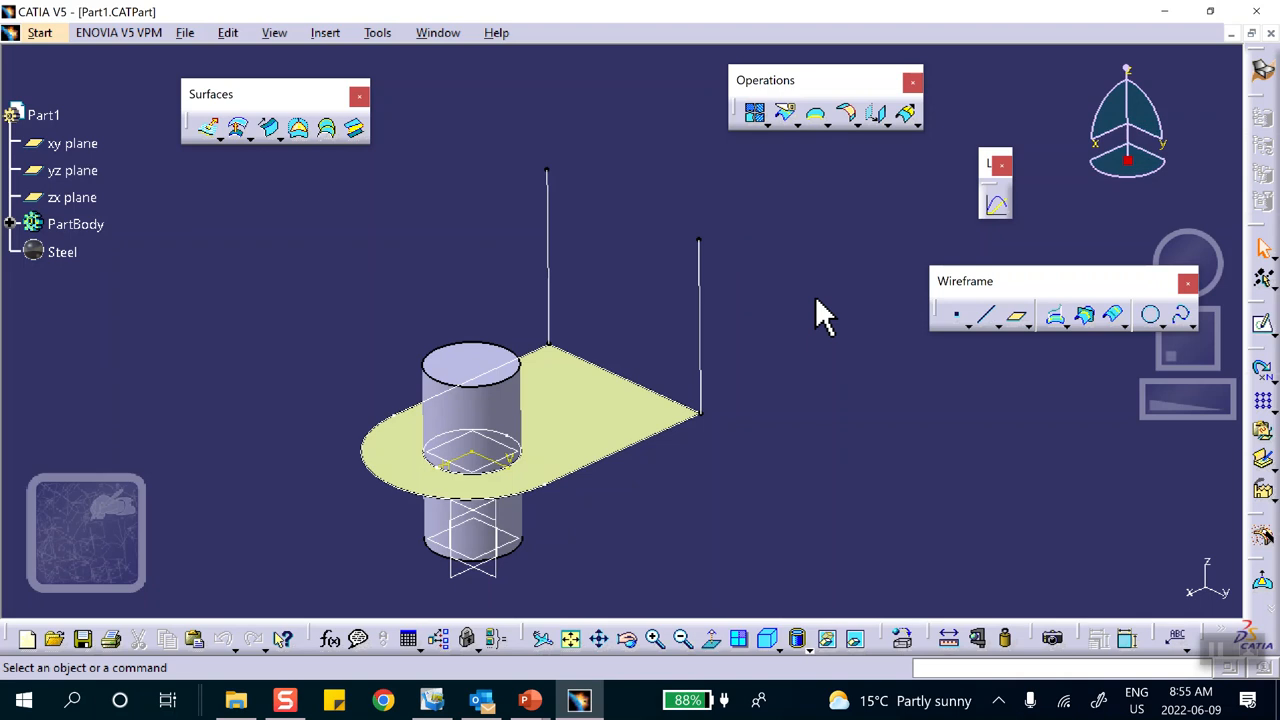
# - Start a structural analysis of the part with a Static Analysis case, and display the model shaded with edges instead of material rendering
pyautogui.click(35, 32)
pyautogui.click(125, 117)
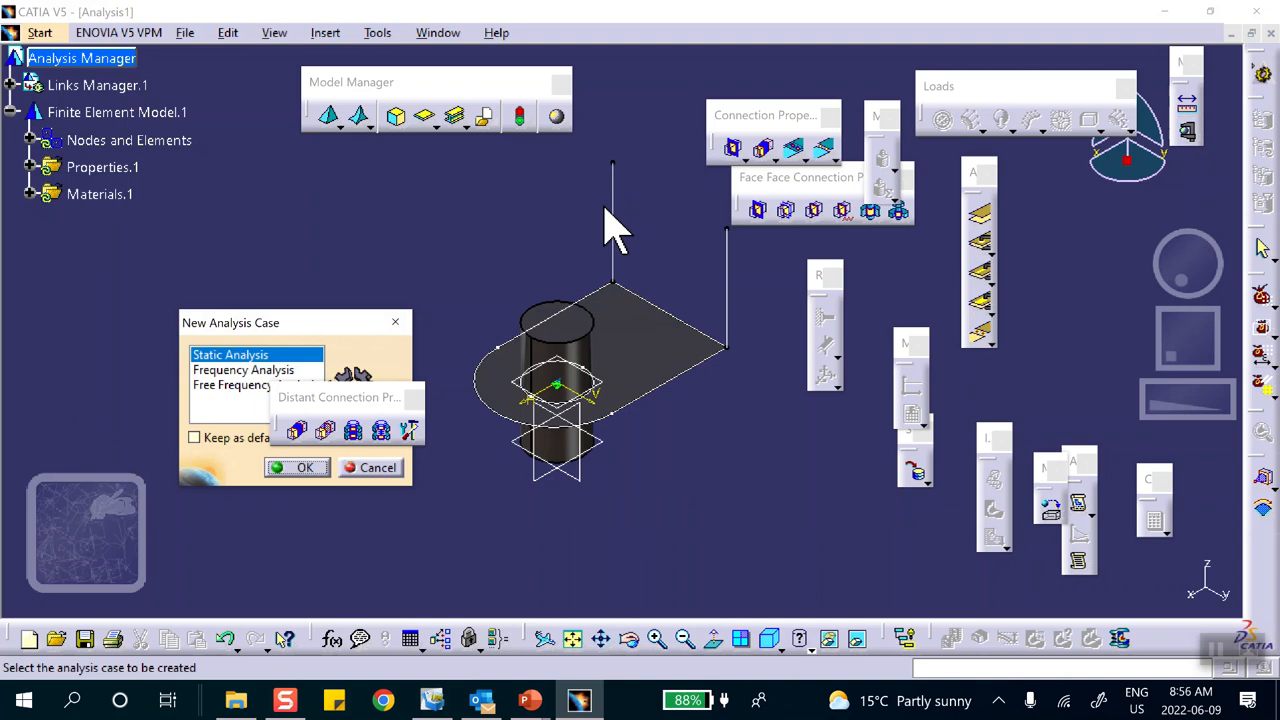
pyautogui.moveTo(385, 397); pyautogui.dragTo(697, 460)
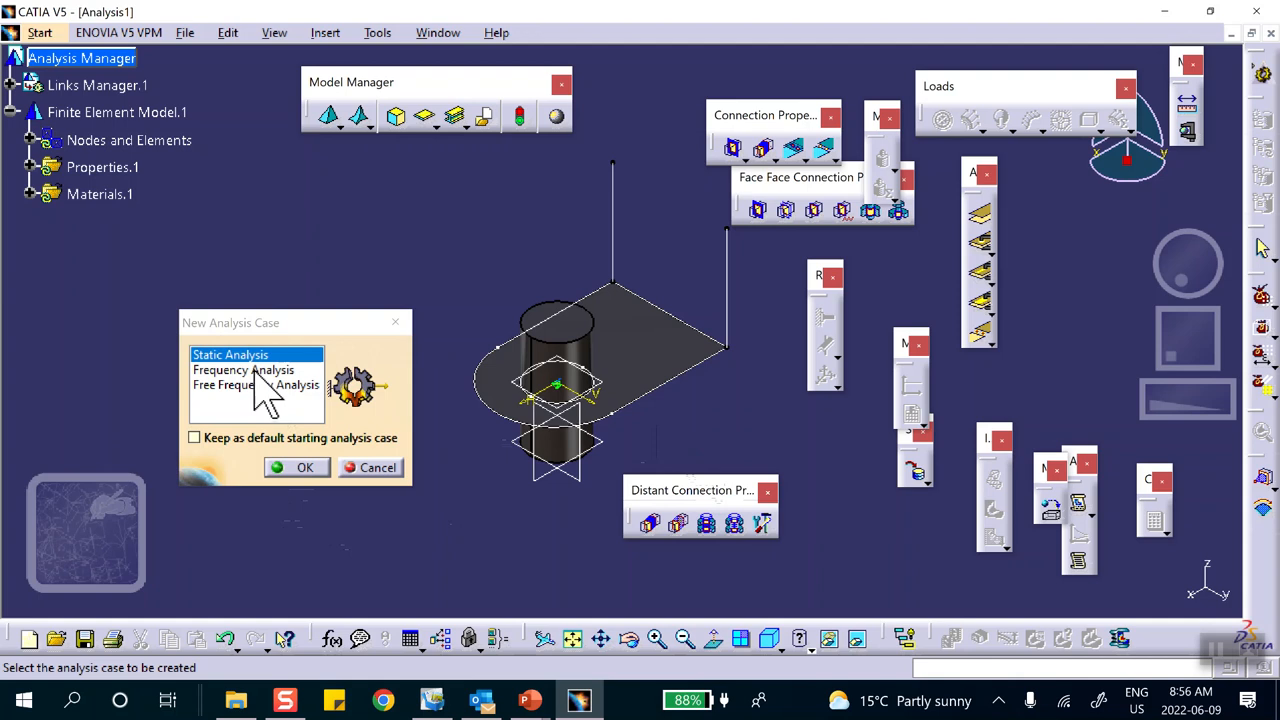
pyautogui.click(300, 468)
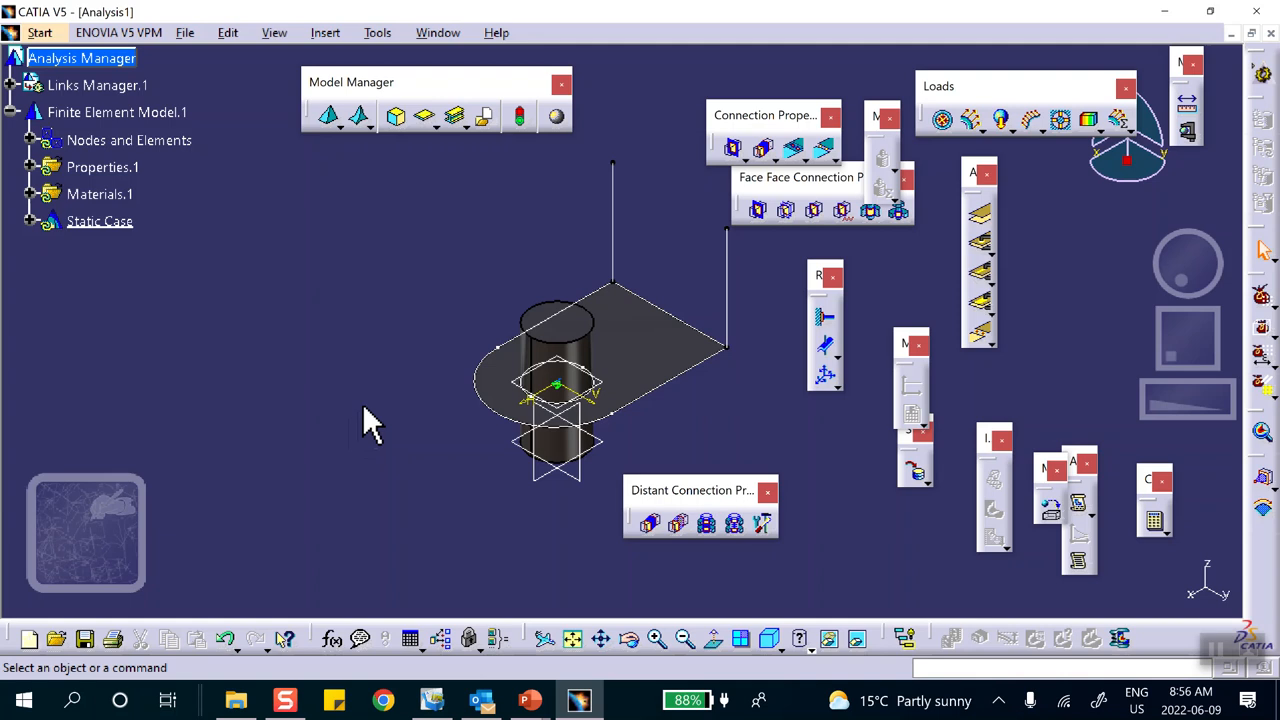
pyautogui.click(826, 640)
pyautogui.click(830, 576)
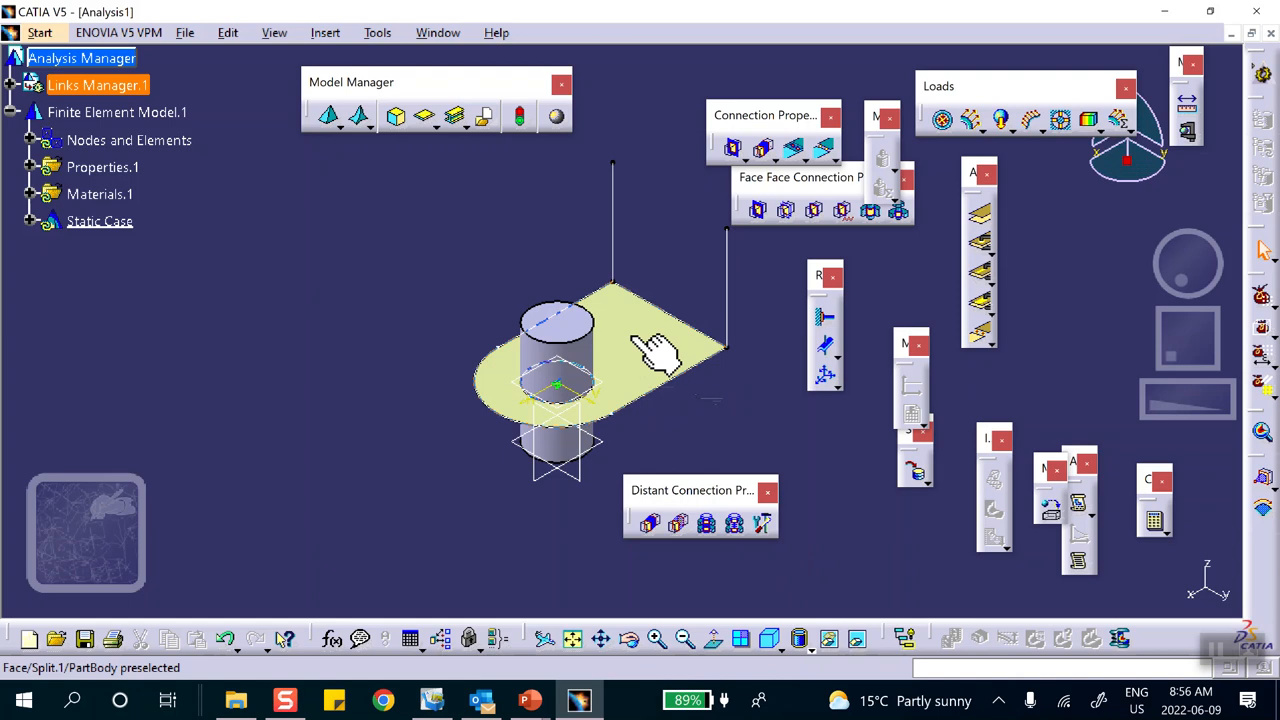
# - Create a parabolic OCTREE Triangle mesh on the plate surface with an element size of 1 in
pyautogui.click(338, 124)
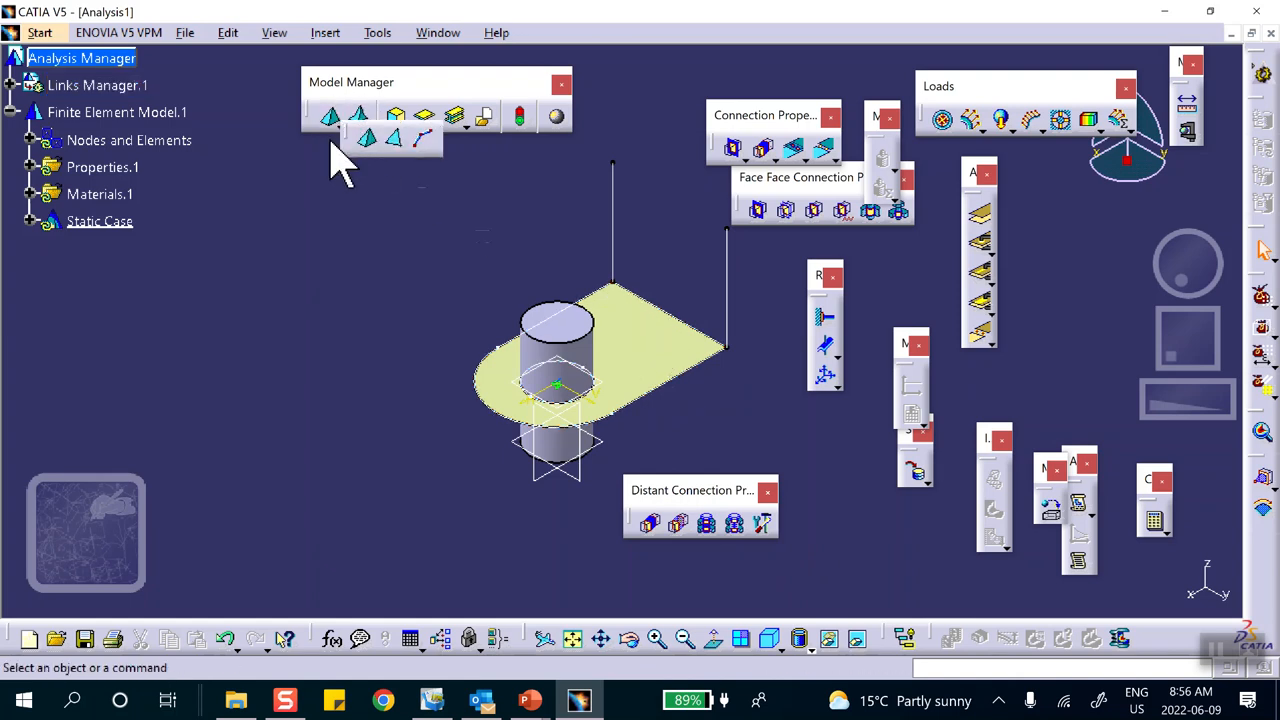
pyautogui.click(405, 148)
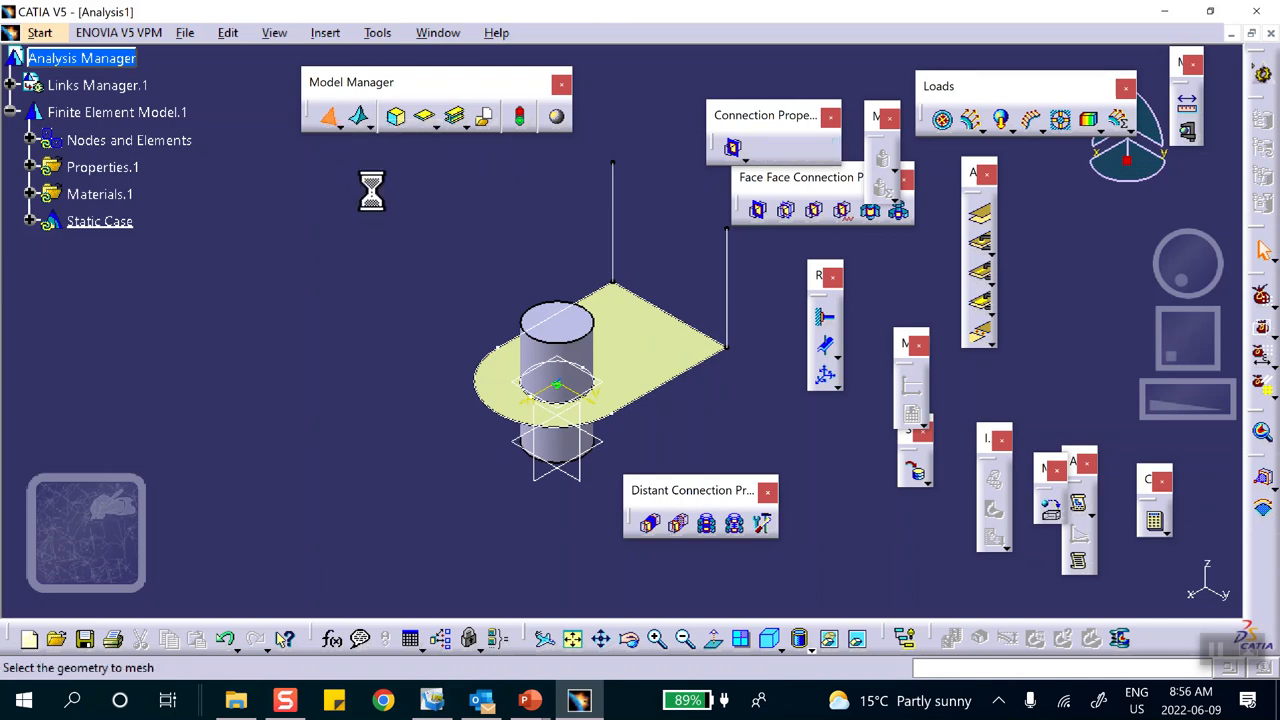
pyautogui.click(675, 373)
pyautogui.moveTo(684, 416); pyautogui.dragTo(492, 370, button='middle')
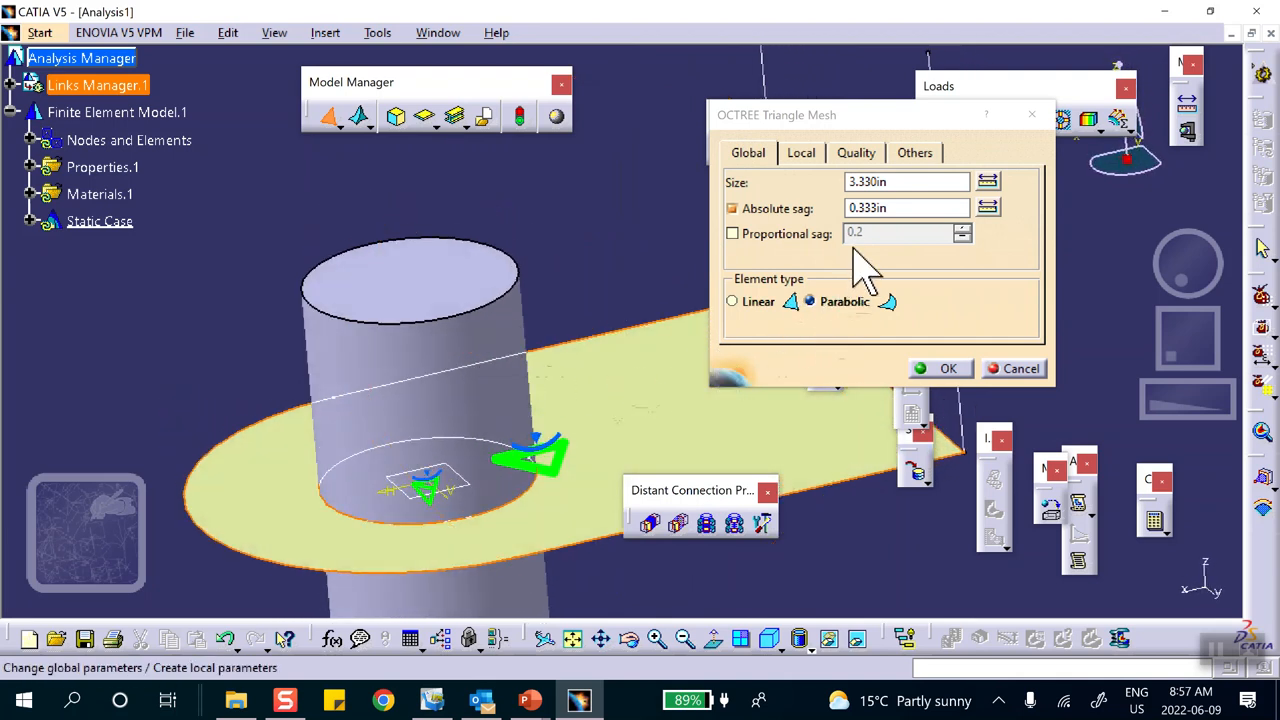
pyautogui.doubleClick(900, 181)
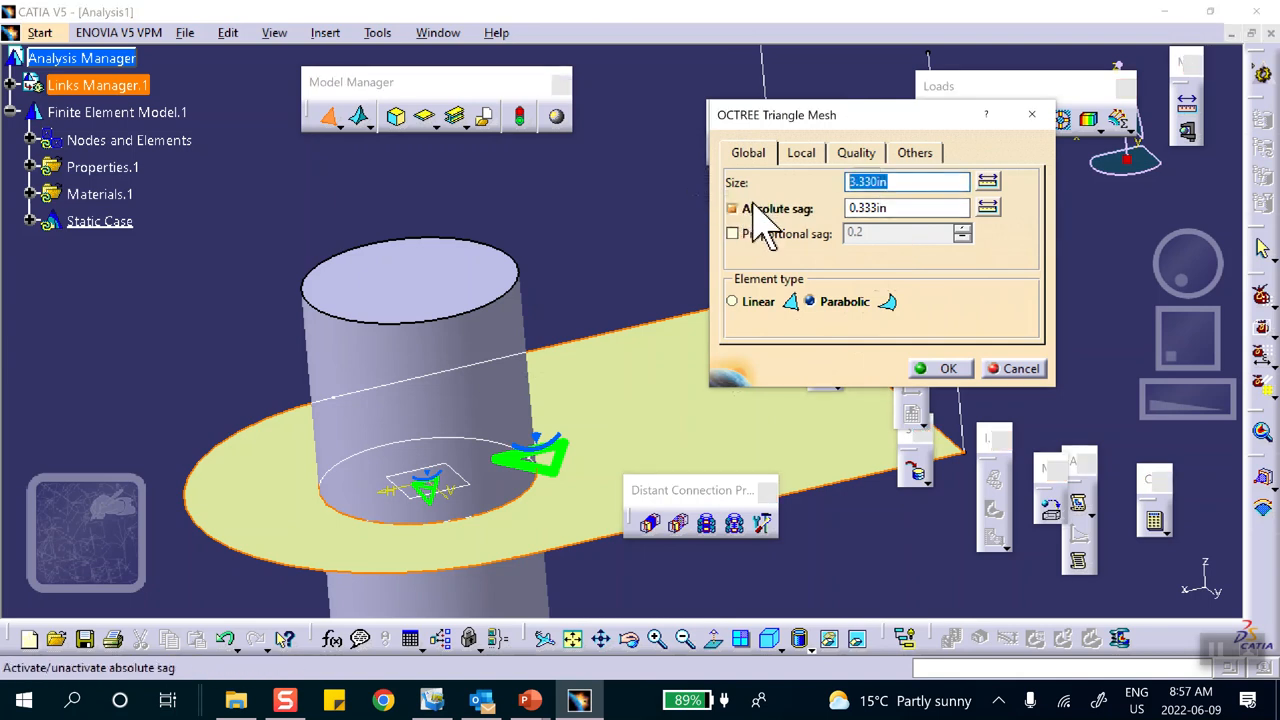
pyautogui.write('5')
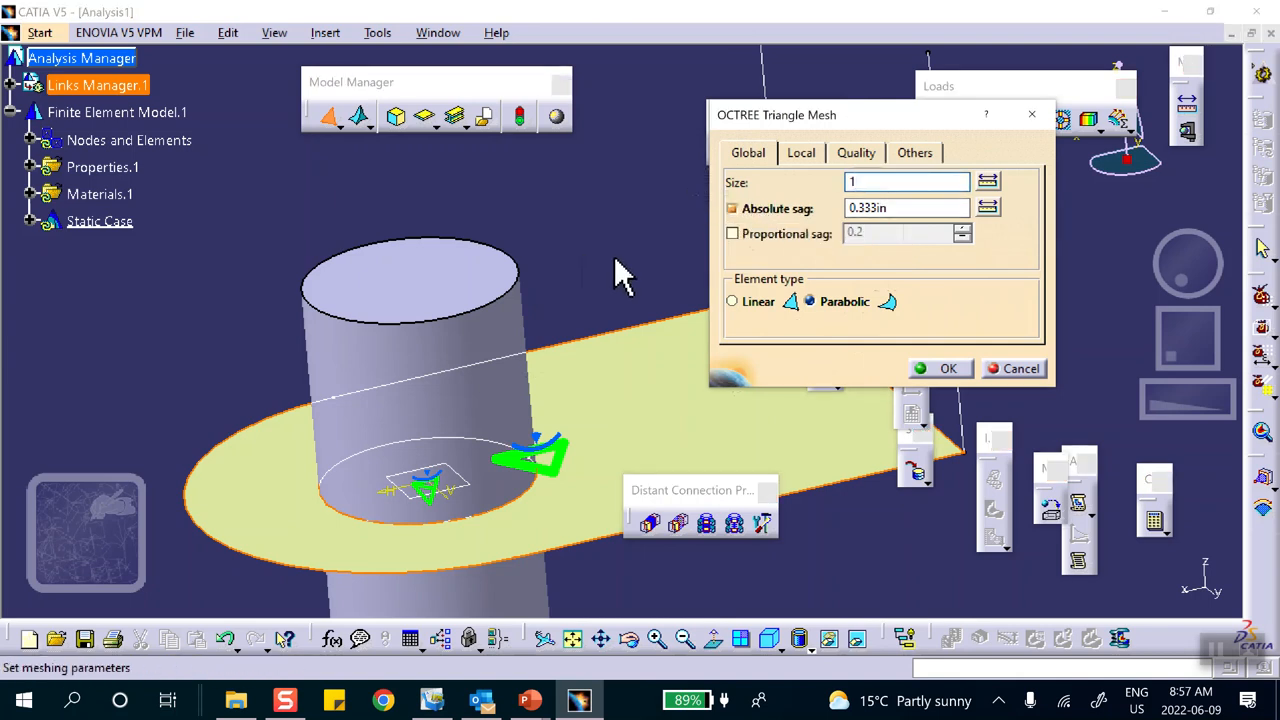
pyautogui.click(940, 368)
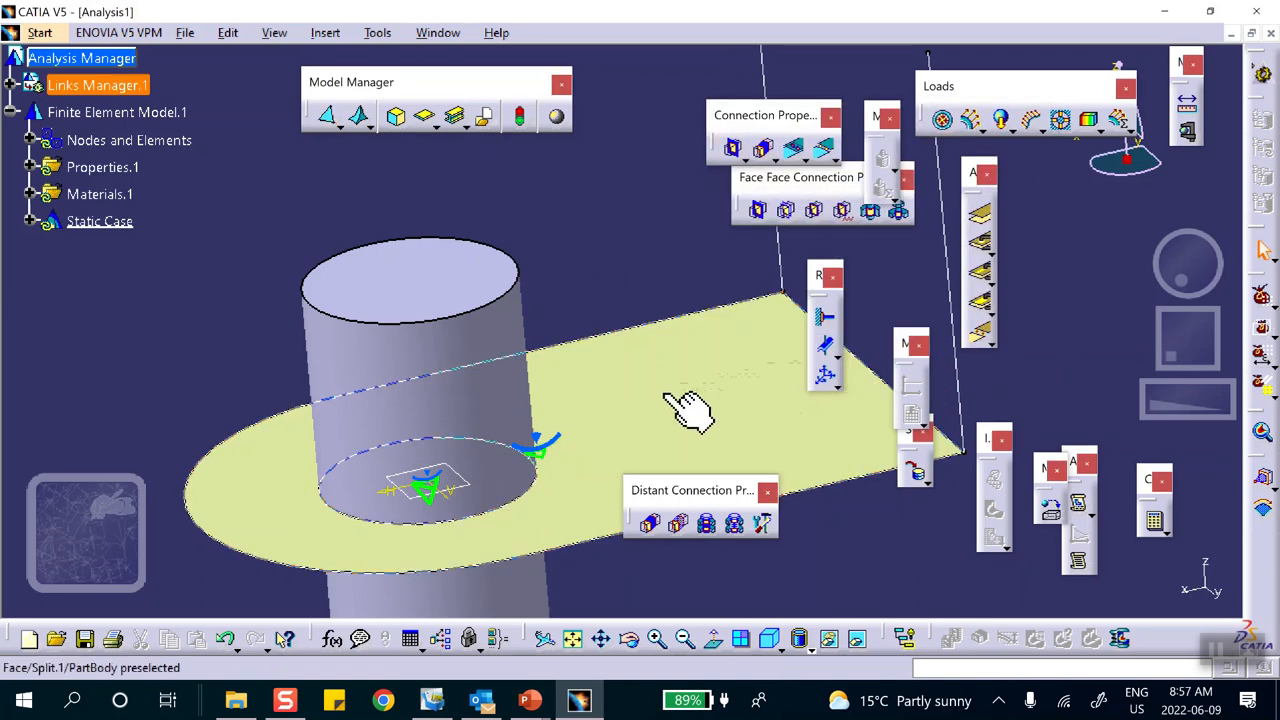
# - Generate a Mesh Visualization of the cylinder and plate from Nodes and Elements, accepting the mesh update
pyautogui.rightClick(92, 140)
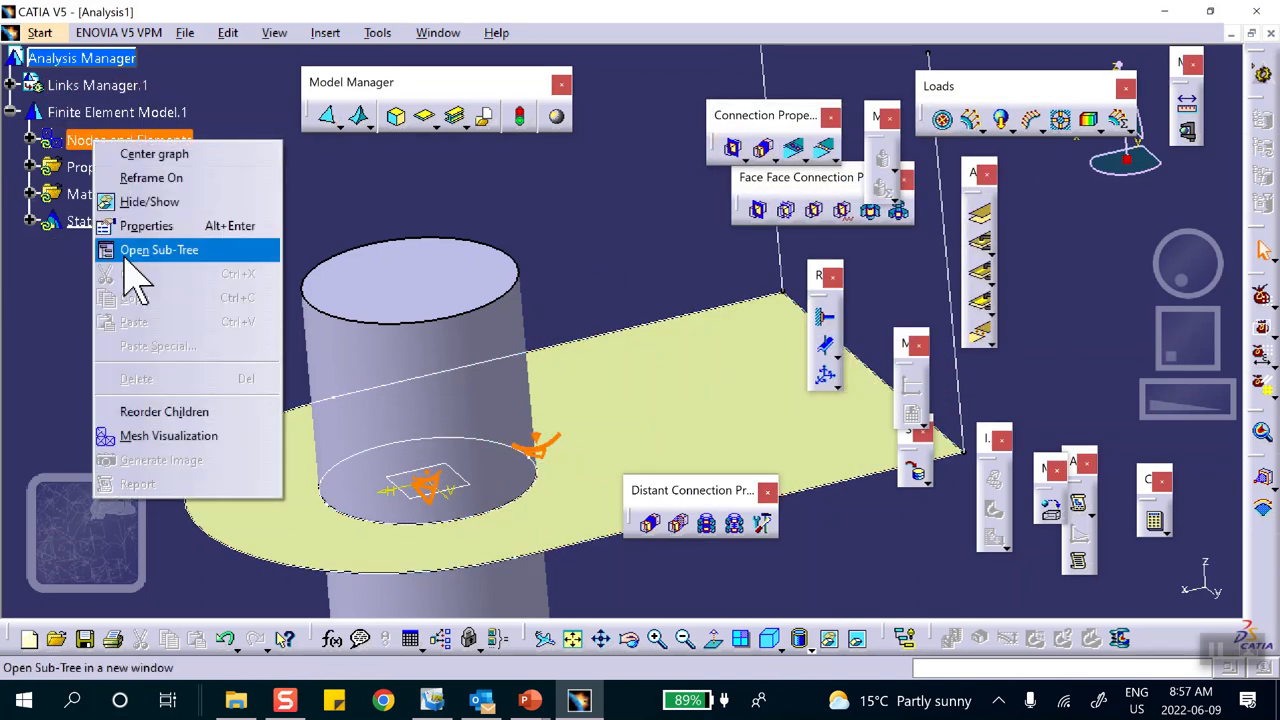
pyautogui.click(174, 436)
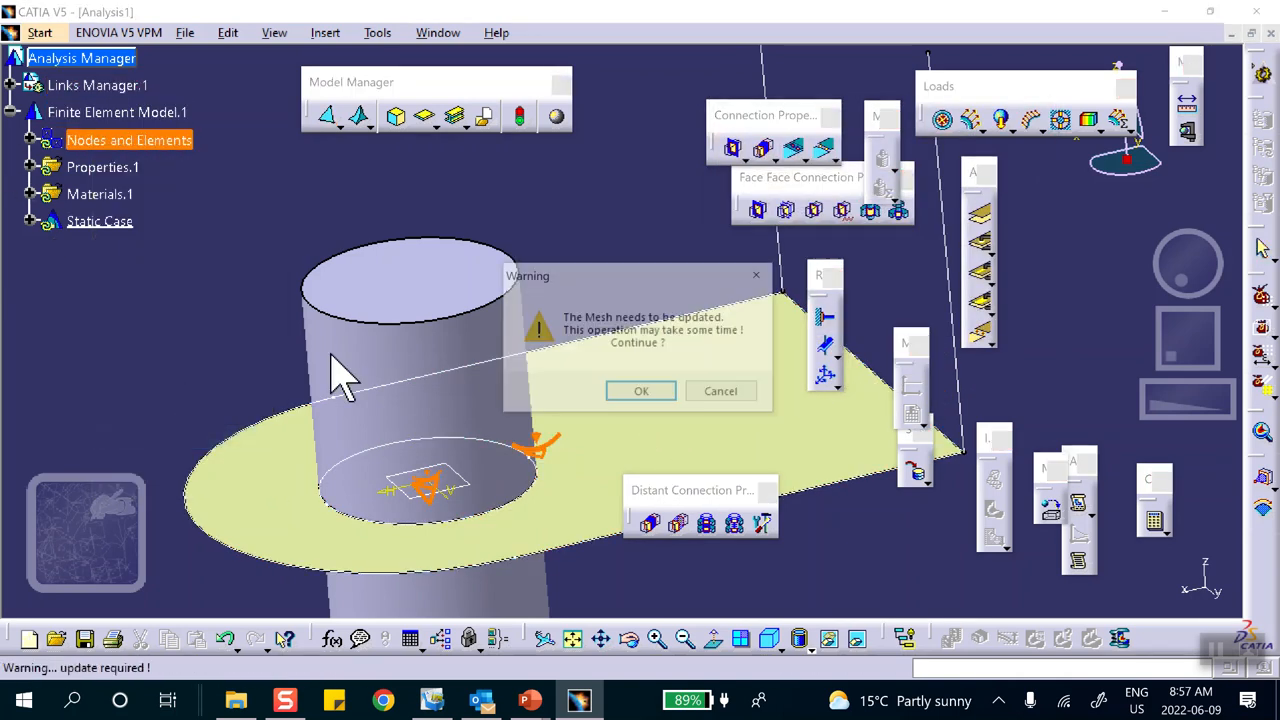
pyautogui.click(648, 390)
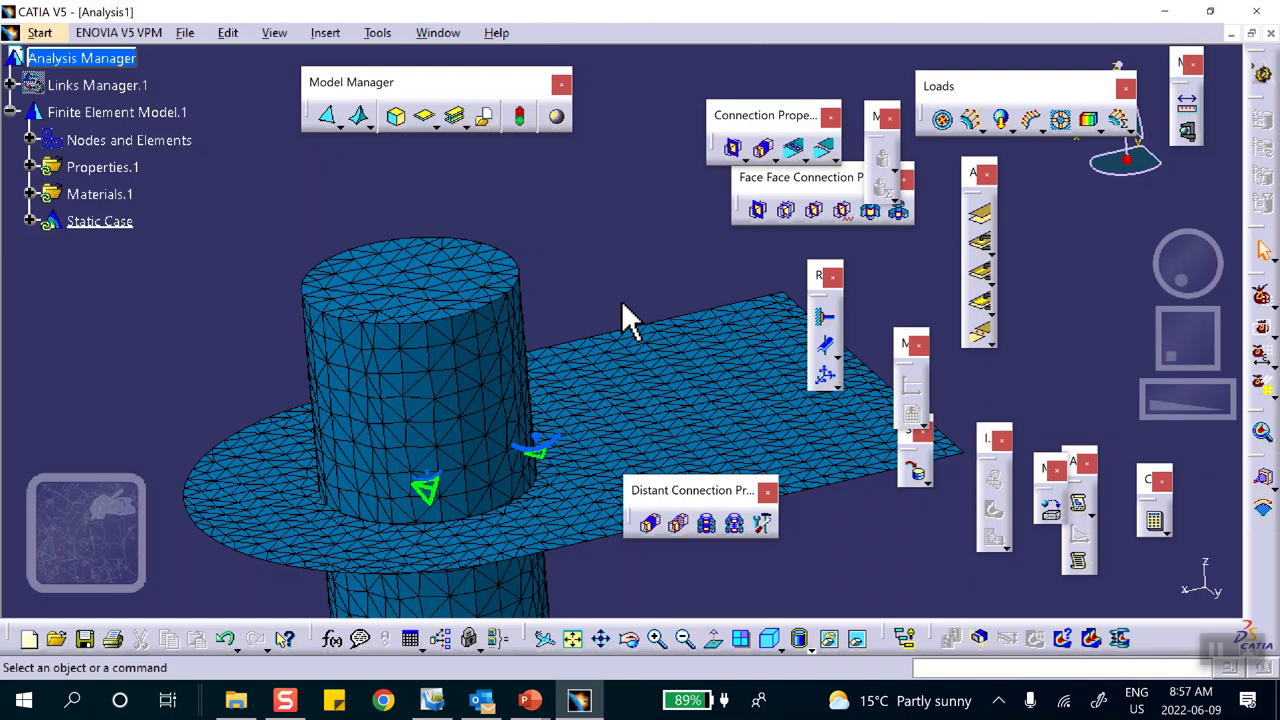
# - Expand Nodes and Elements and deactivate the Mesh.1 visualization to show the plain geometry
pyautogui.click(30, 140)
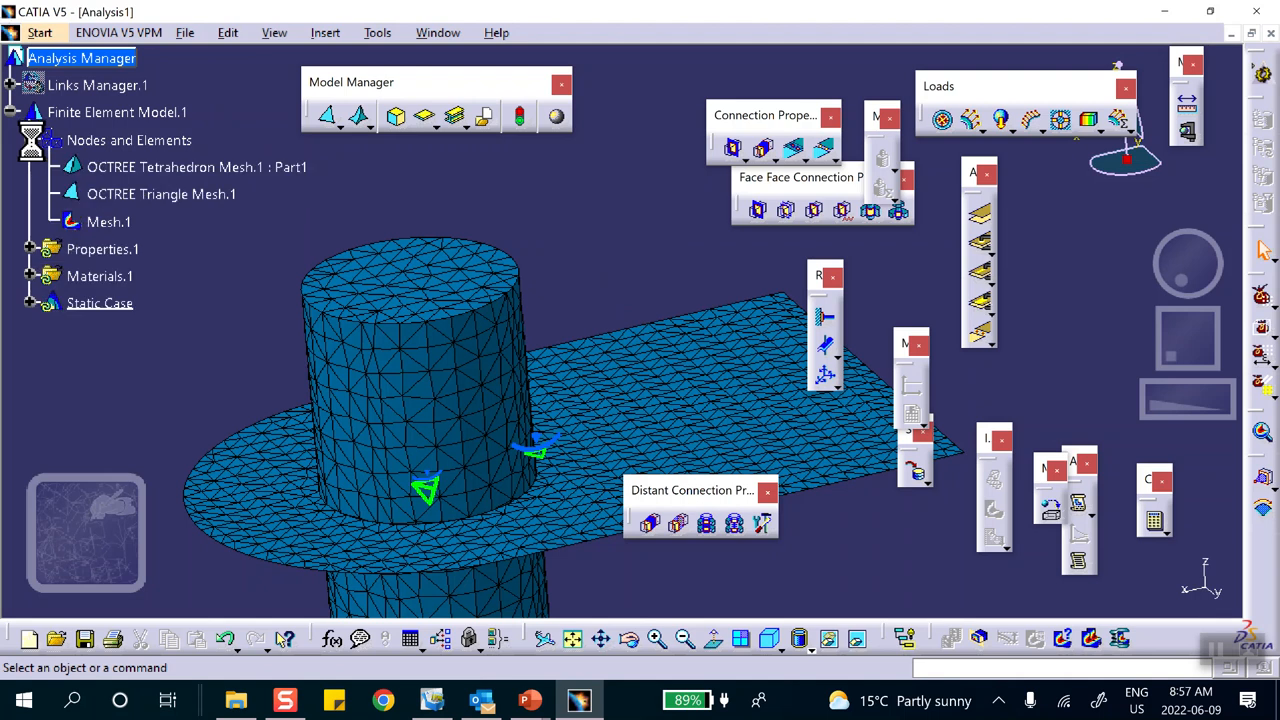
pyautogui.rightClick(112, 224)
pyautogui.click(148, 529)
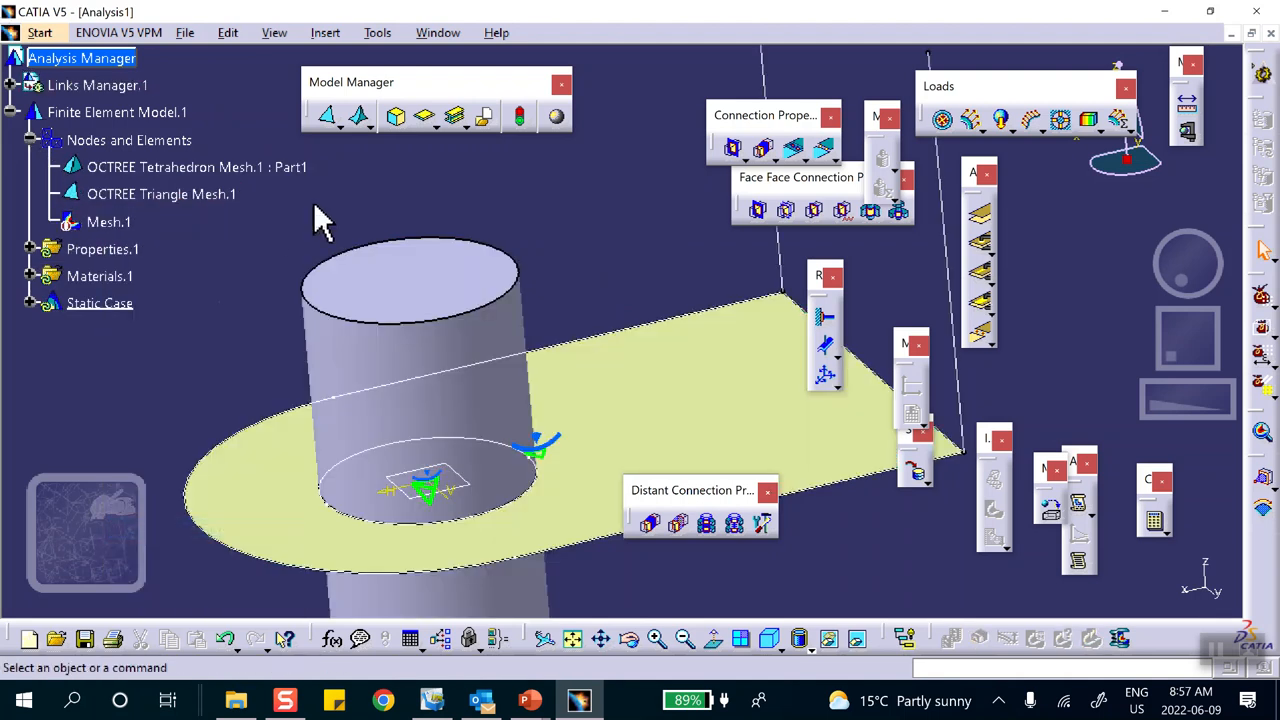
# - Create a 2D property on the plate face with steel material, 0.1 in thickness and zero offset
pyautogui.moveTo(503, 208); pyautogui.dragTo(558, 283, button='middle')
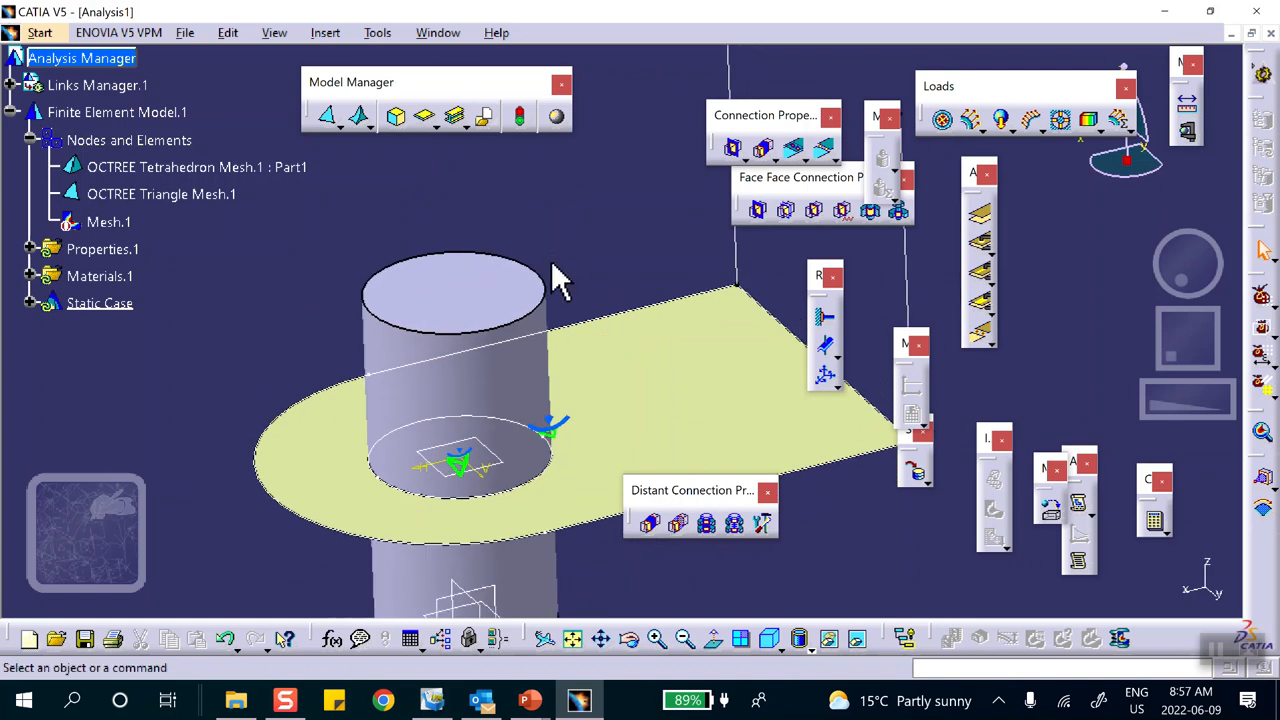
pyautogui.click(426, 118)
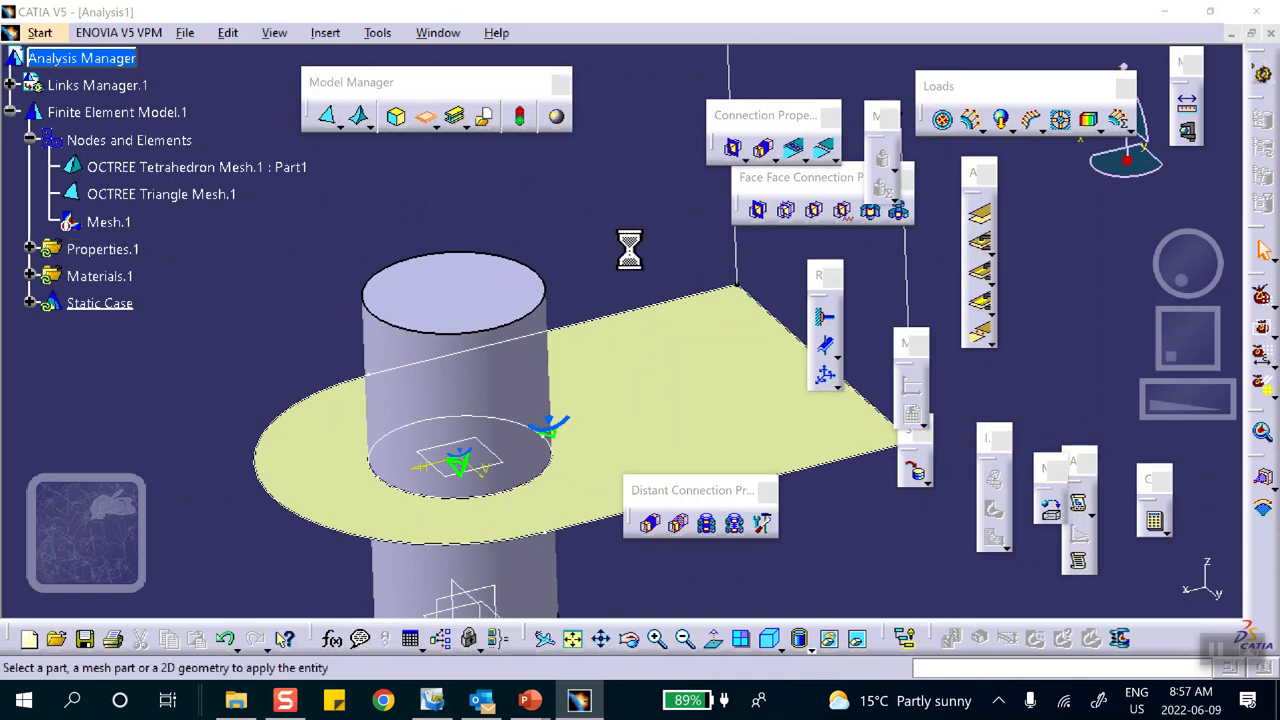
pyautogui.click(677, 366)
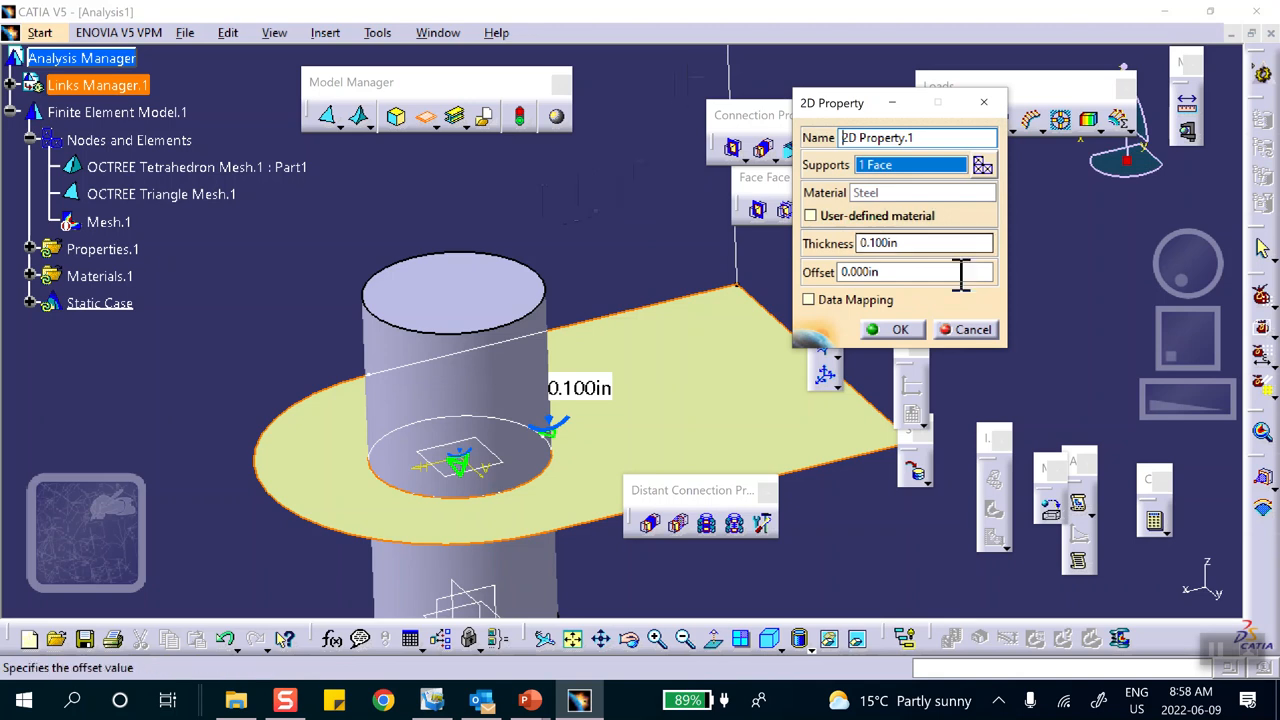
pyautogui.click(903, 329)
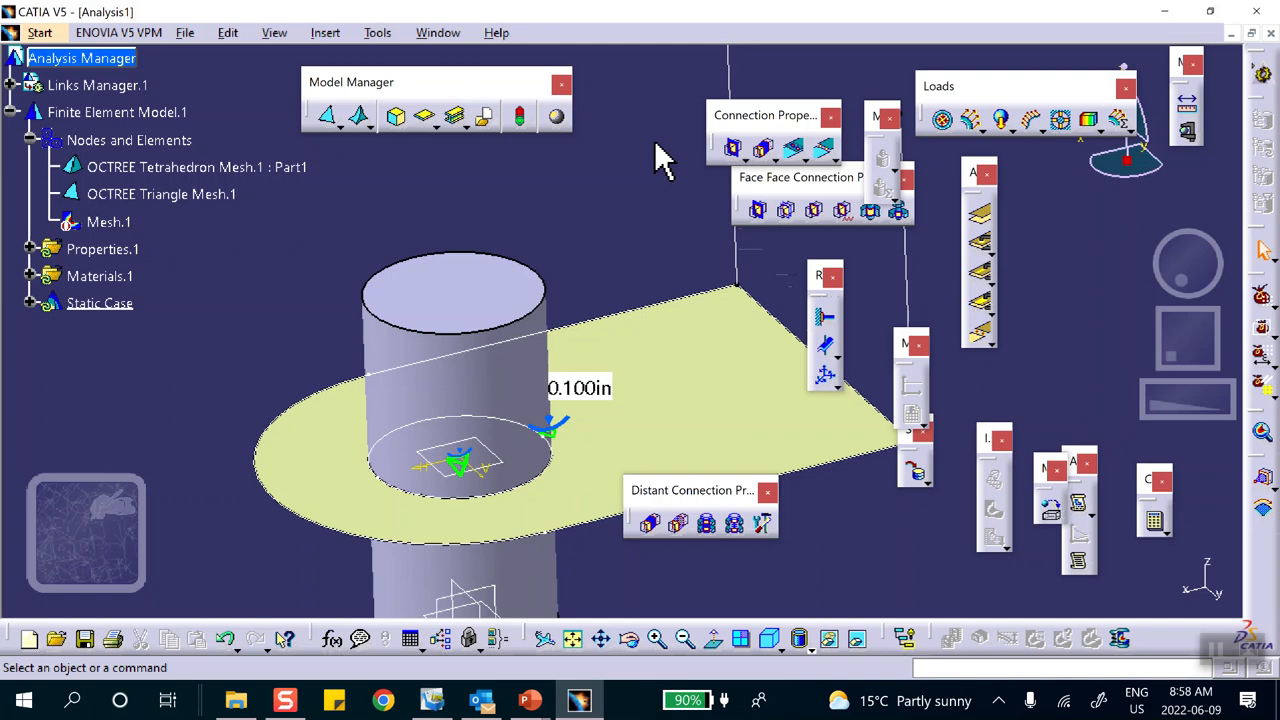
# - Create a linear beam mesh with a 1 in element size on the vertical line at the plate's far corner
pyautogui.moveTo(660, 200); pyautogui.dragTo(548, 298, button='middle')
pyautogui.click(646, 228)
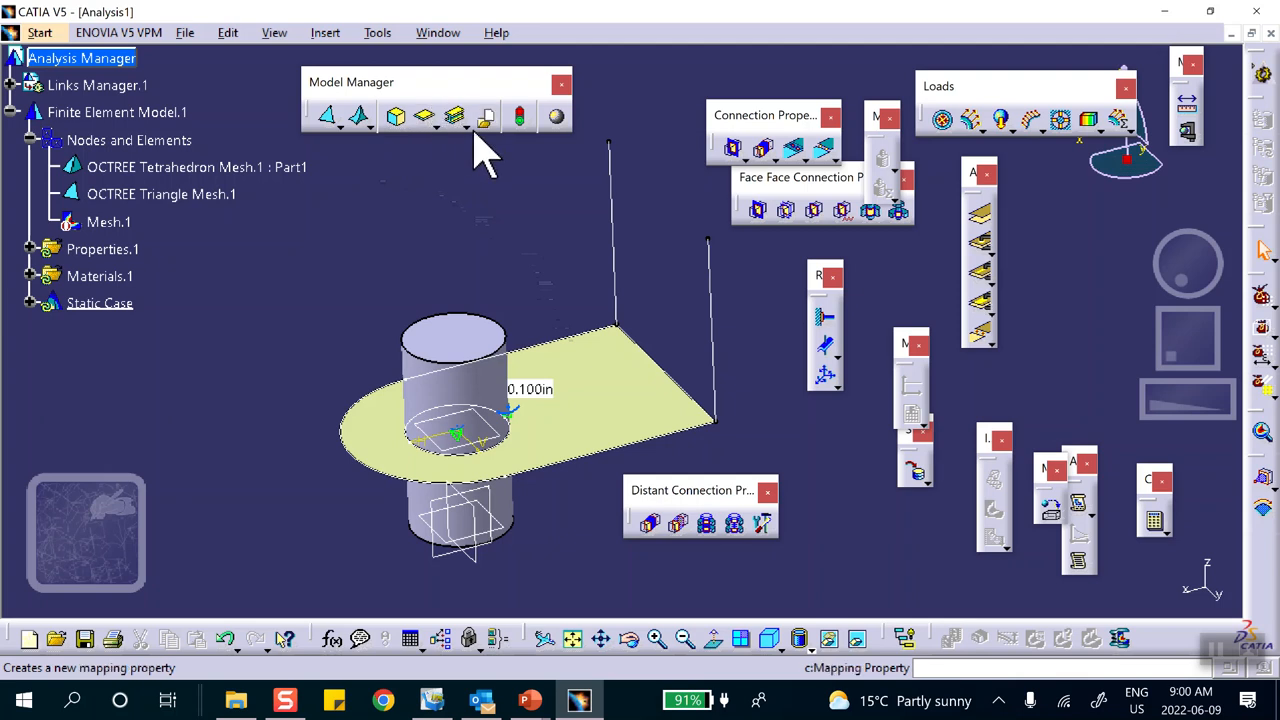
pyautogui.click(366, 127)
pyautogui.click(427, 137)
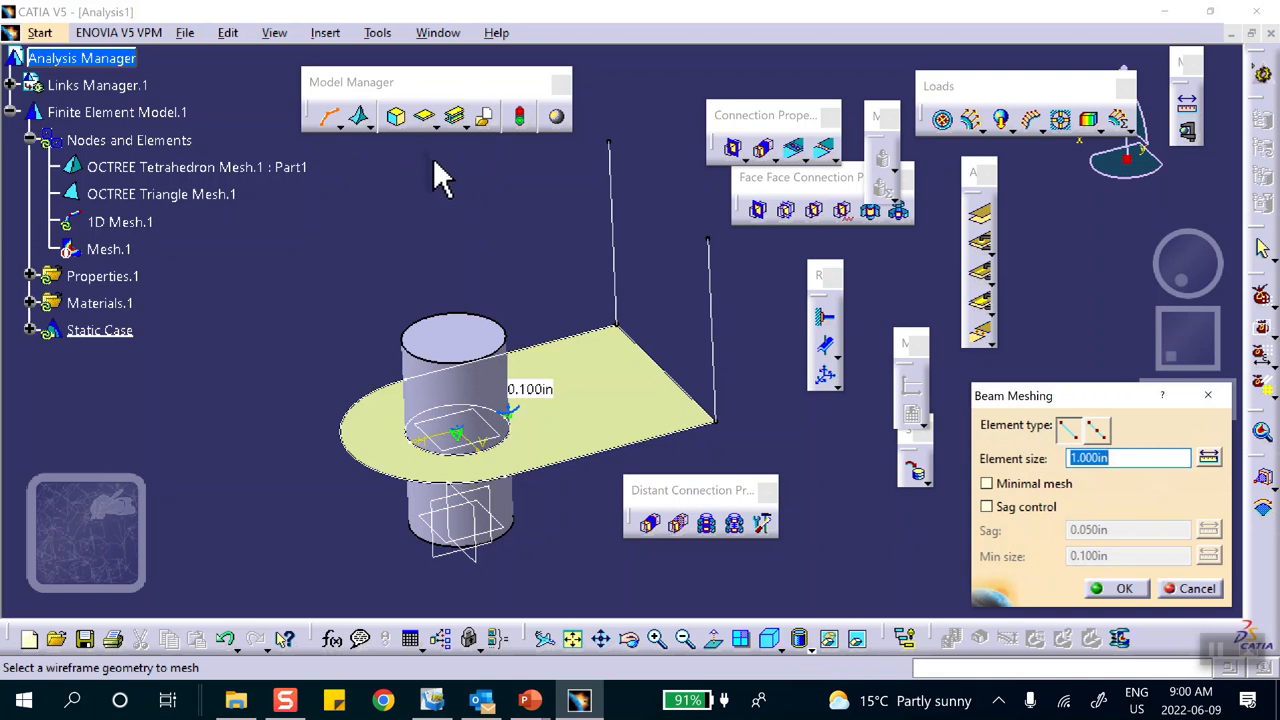
pyautogui.click(616, 236)
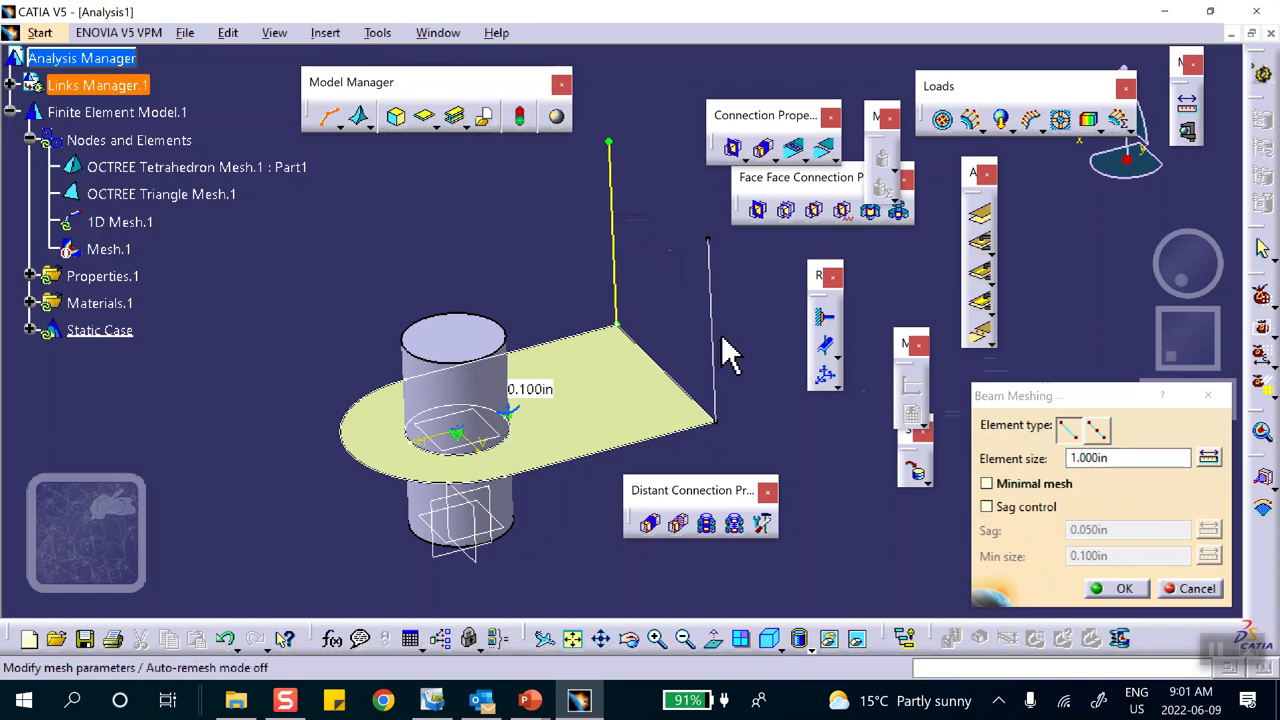
pyautogui.click(1124, 588)
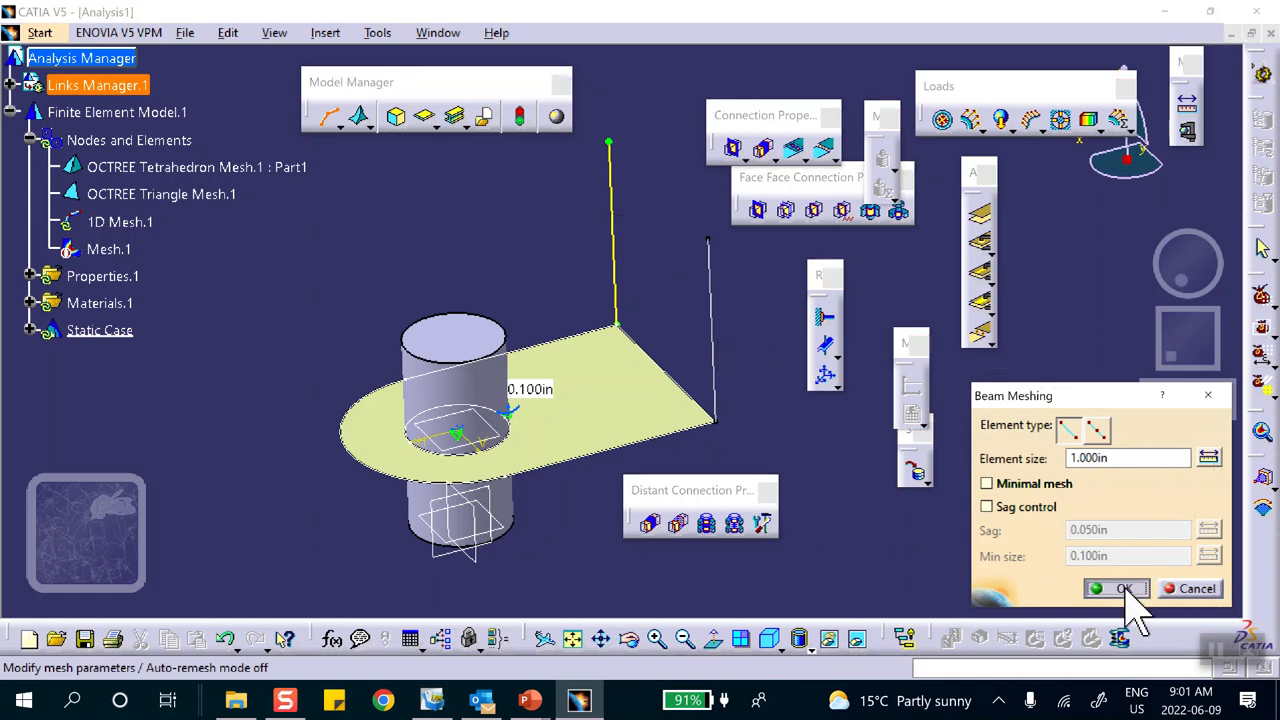
# - Create a second beam mesh with a 1 in element size on the vertical line at the plate's near corner
pyautogui.click(326, 120)
pyautogui.click(712, 322)
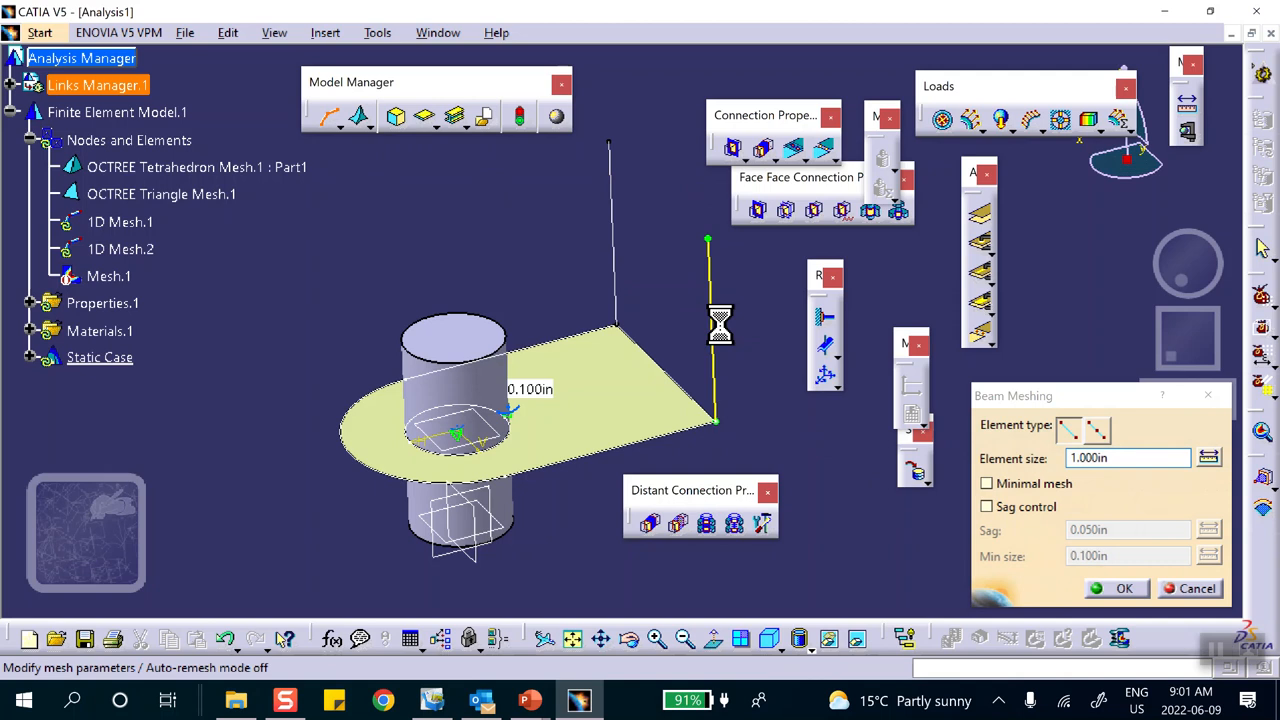
pyautogui.click(1130, 588)
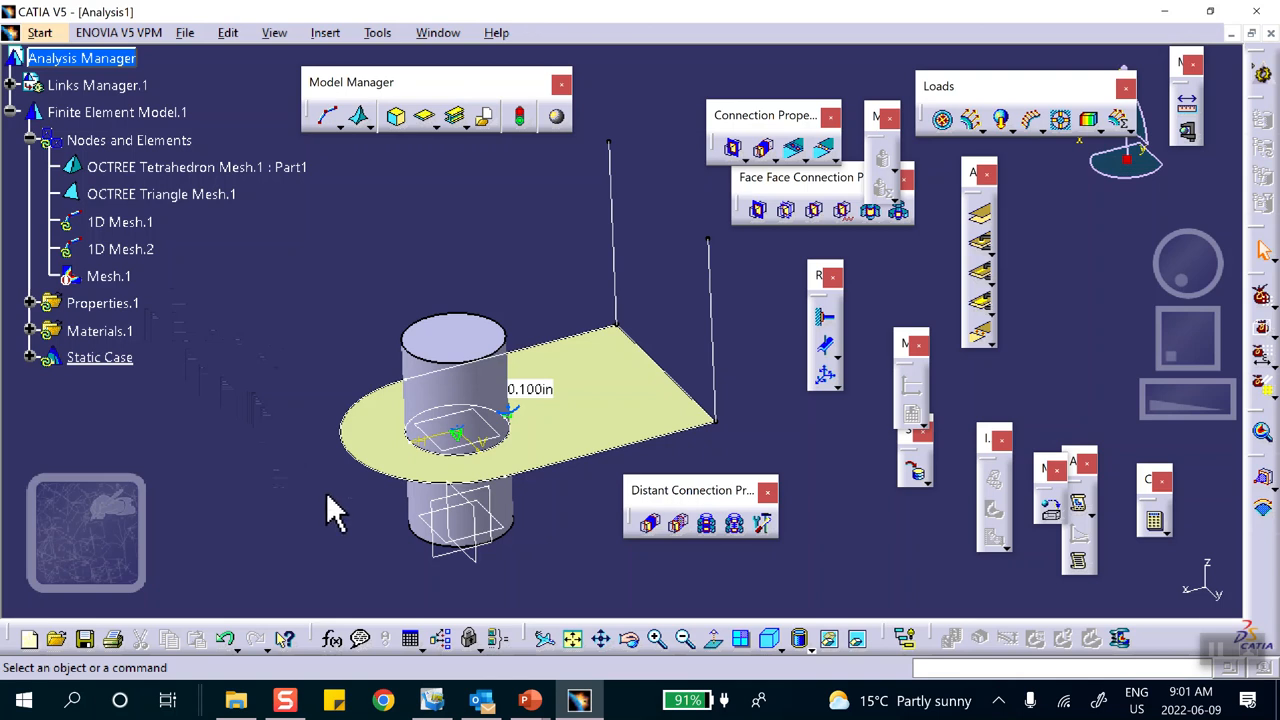
# - Switch to the W5_Lec_2_S22 PowerPoint deck, review the Hybrid Mesh Analysis slide, and return to CATIA
pyautogui.click(524, 700)
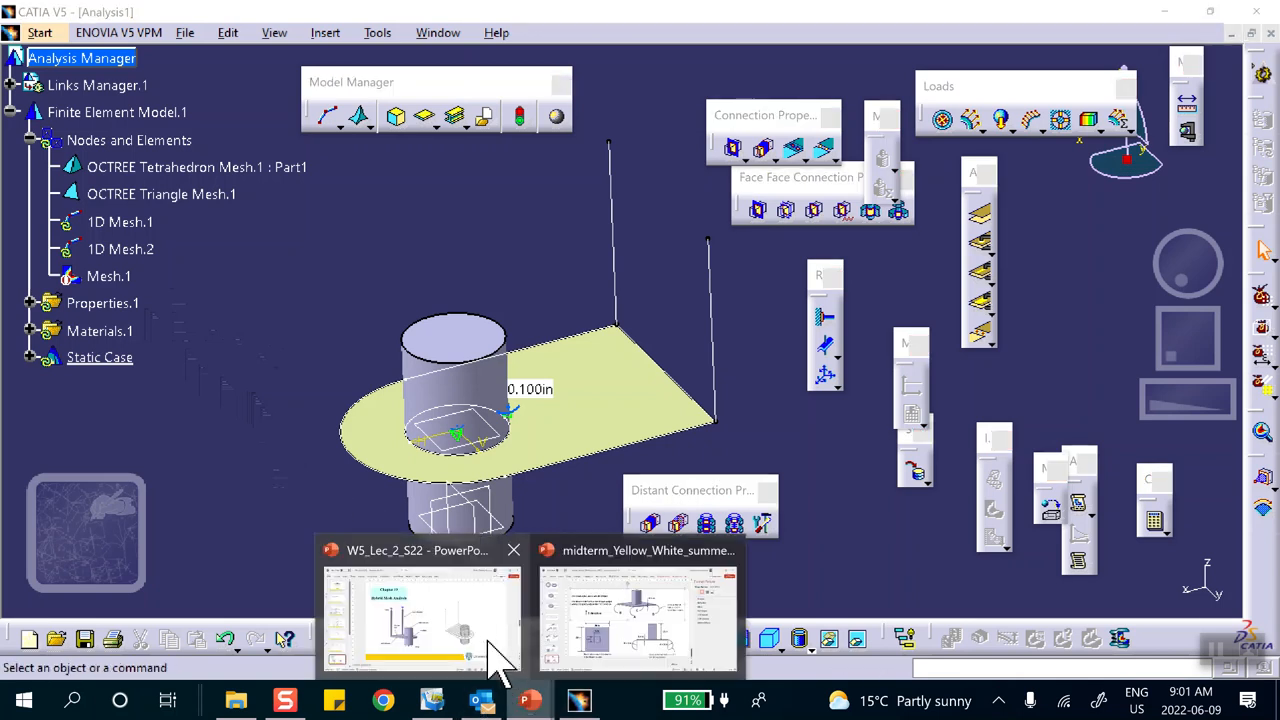
pyautogui.click(494, 651)
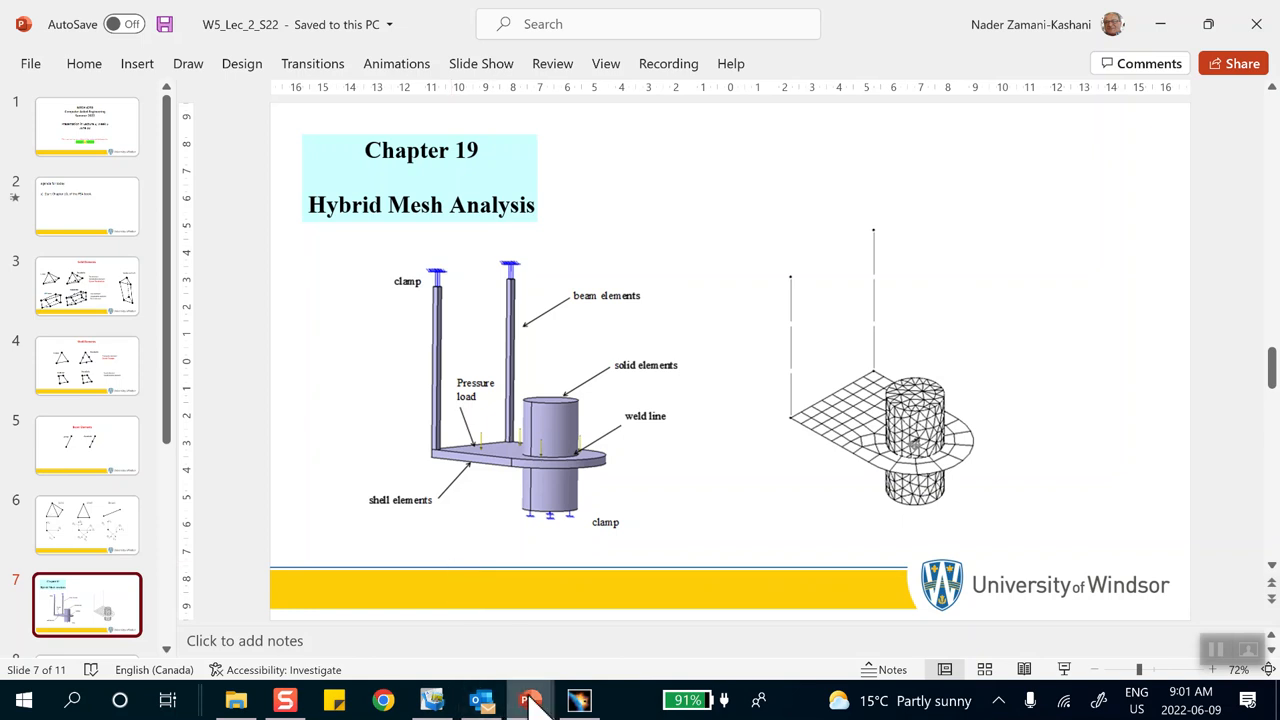
pyautogui.click(579, 700)
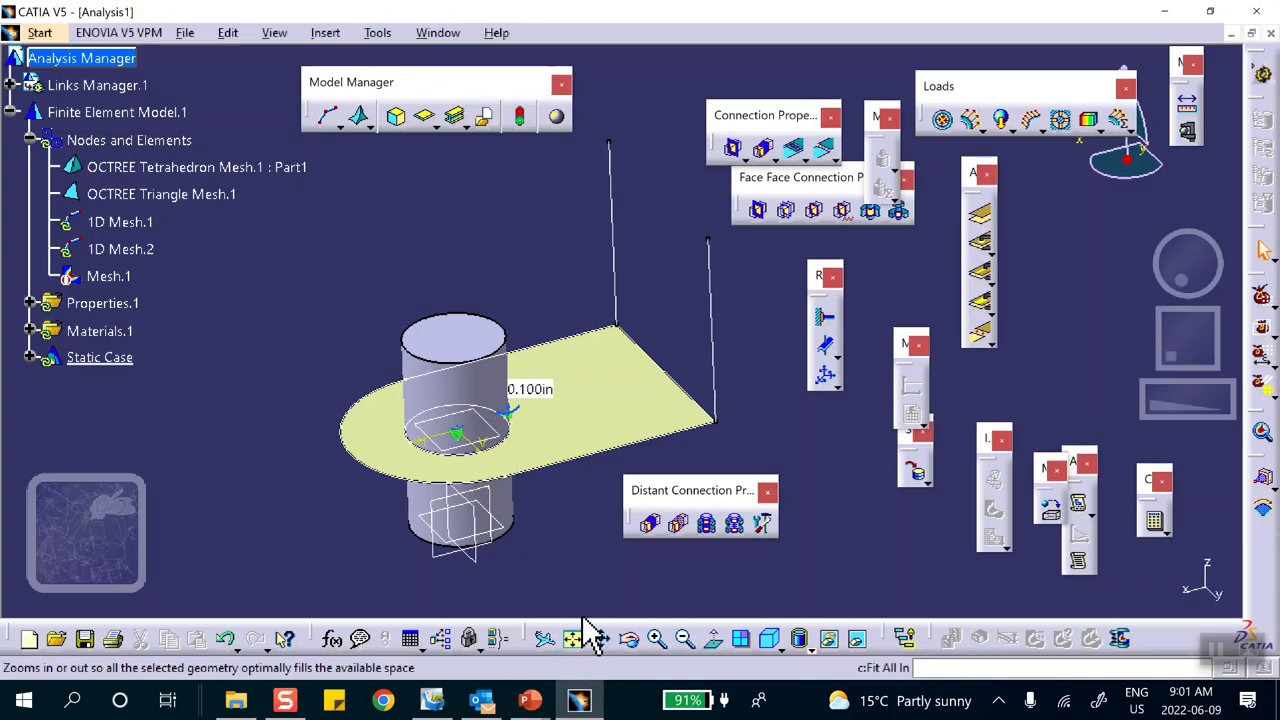
# - Start a new 1D property and set its section type to Rectangular beam
pyautogui.click(467, 125)
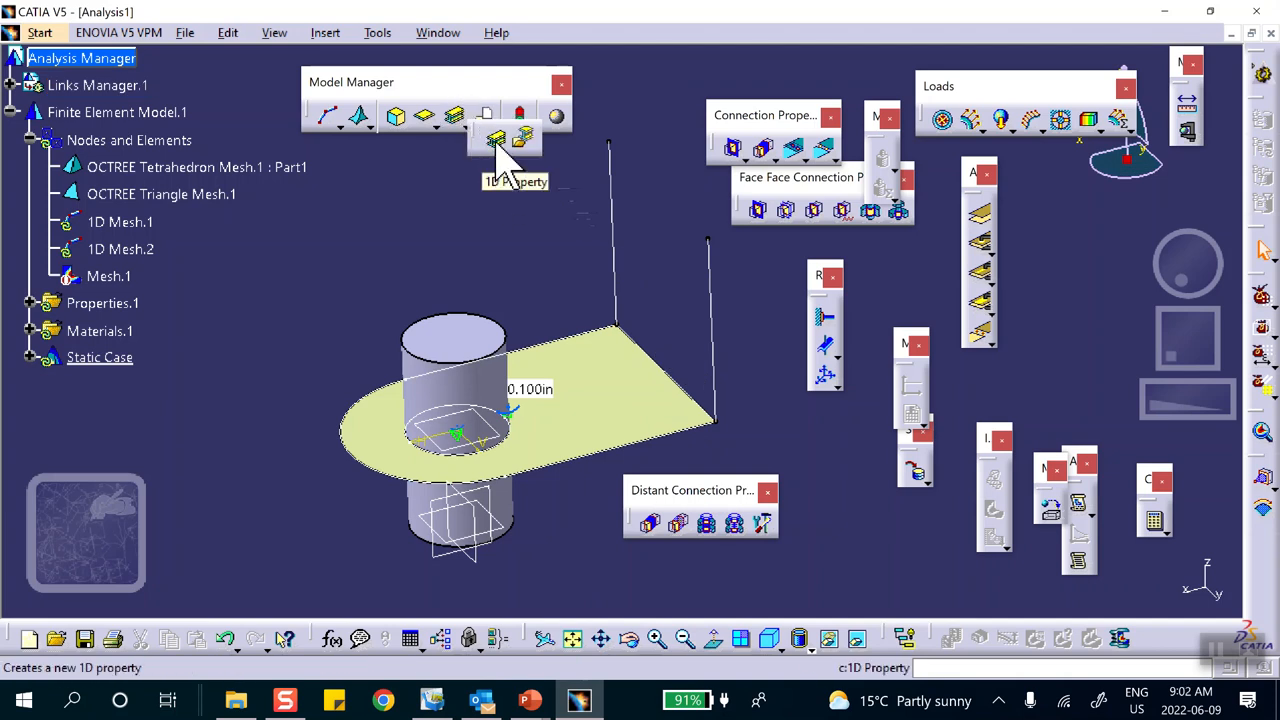
pyautogui.click(493, 140)
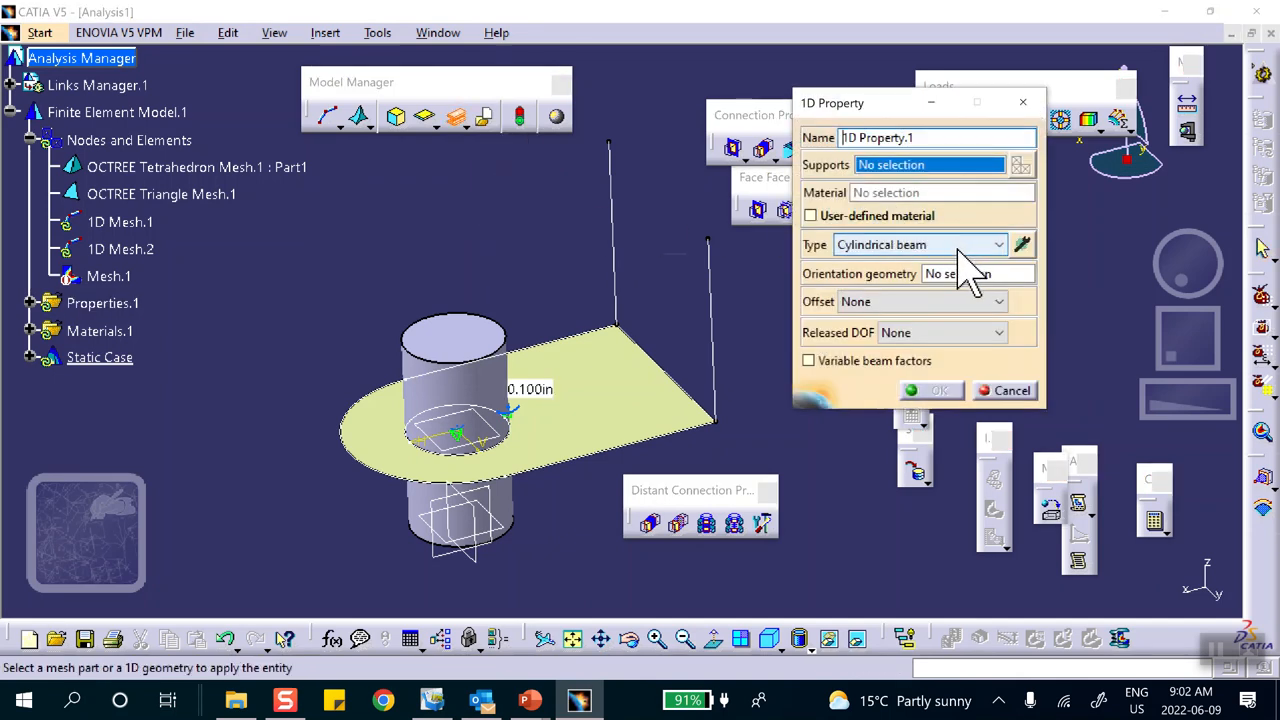
pyautogui.click(950, 247)
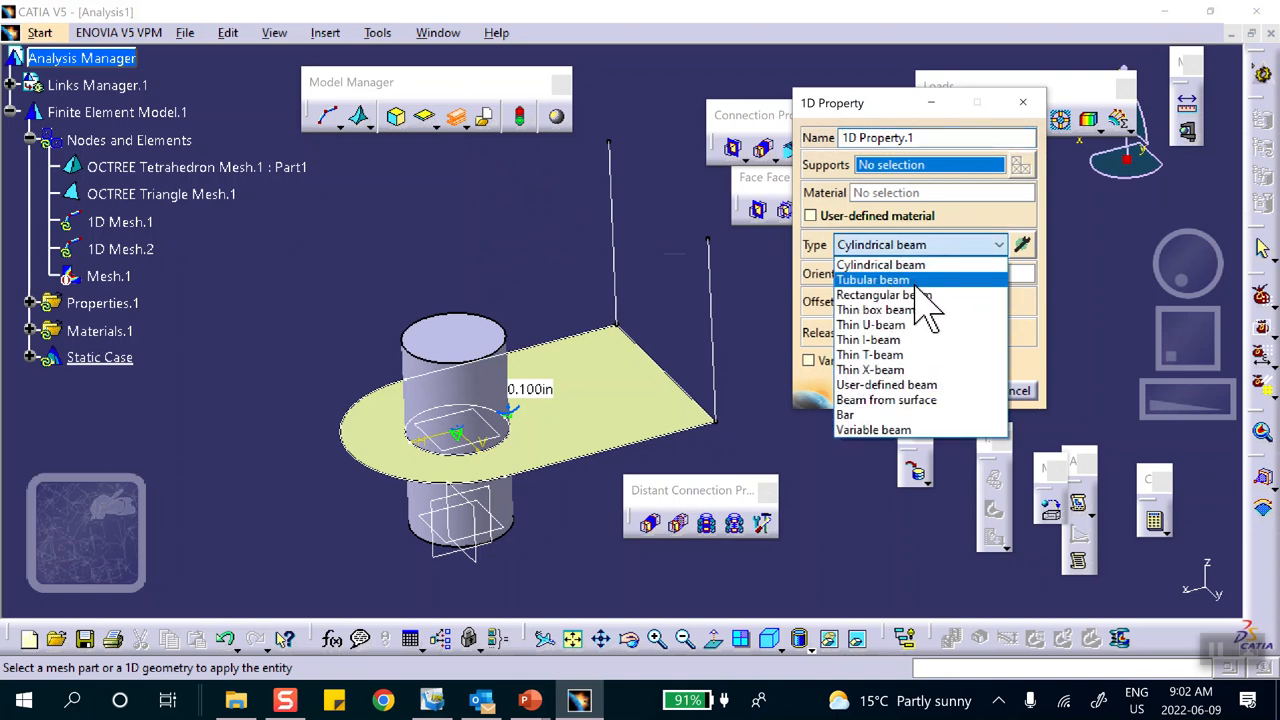
pyautogui.click(916, 295)
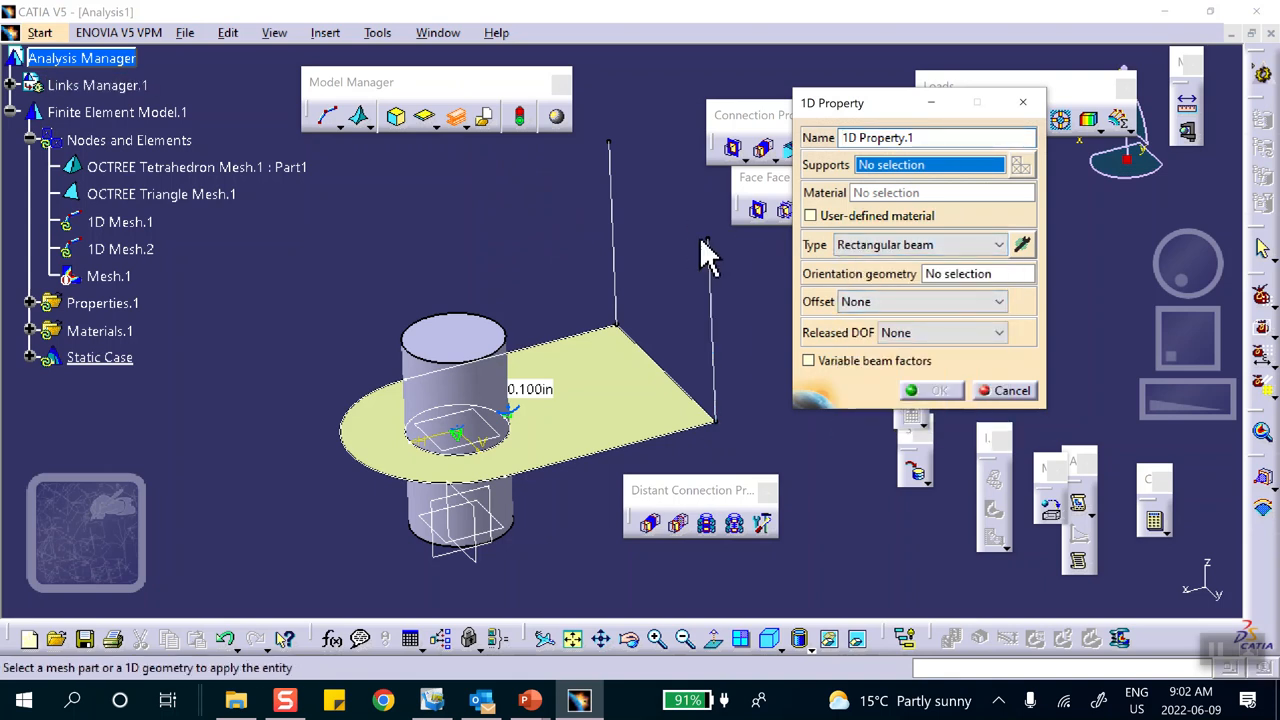
# - Set the rectangular beam section's Length (Y) and Height (Z) to 0.1 in each
pyautogui.click(1021, 247)
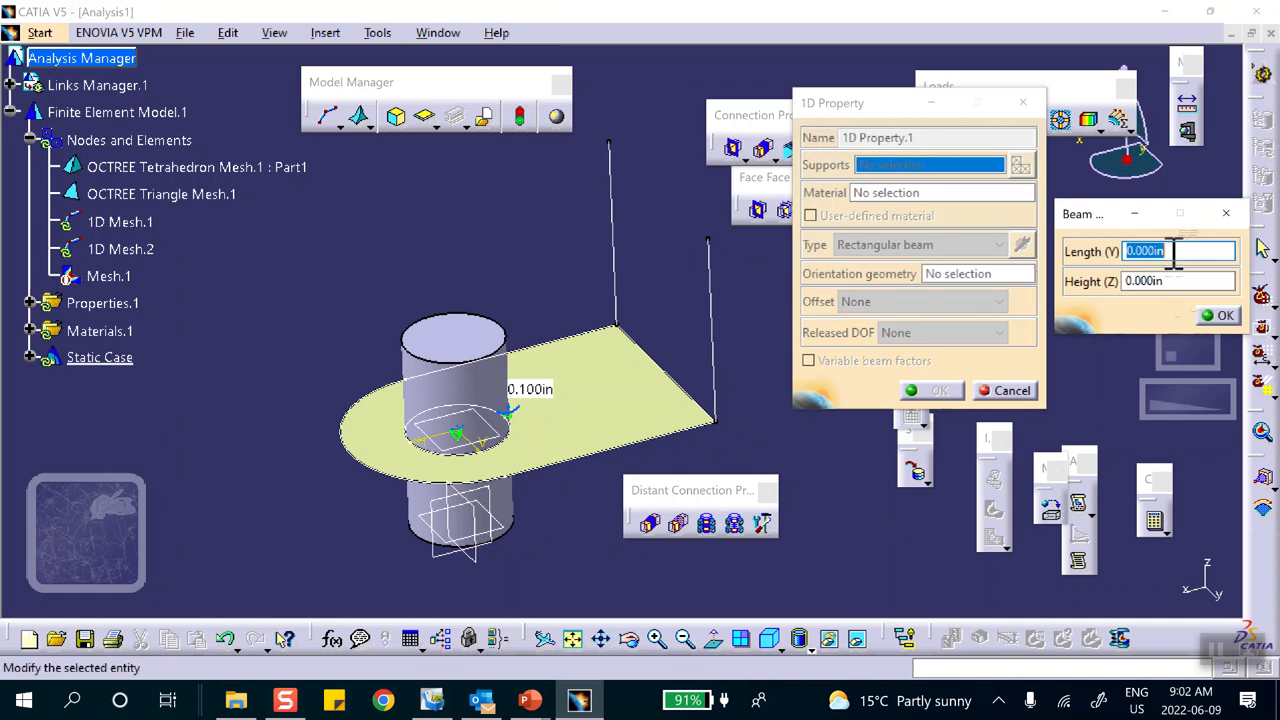
pyautogui.write('2mm')
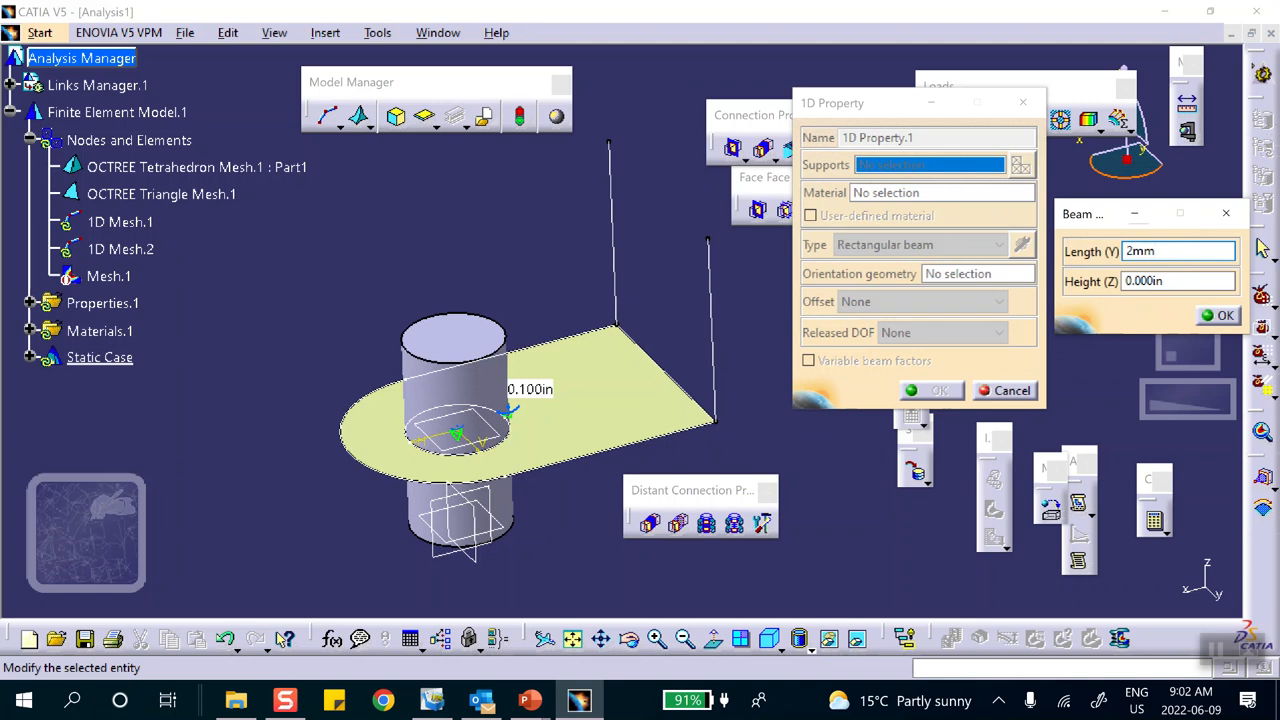
pyautogui.click(1172, 281)
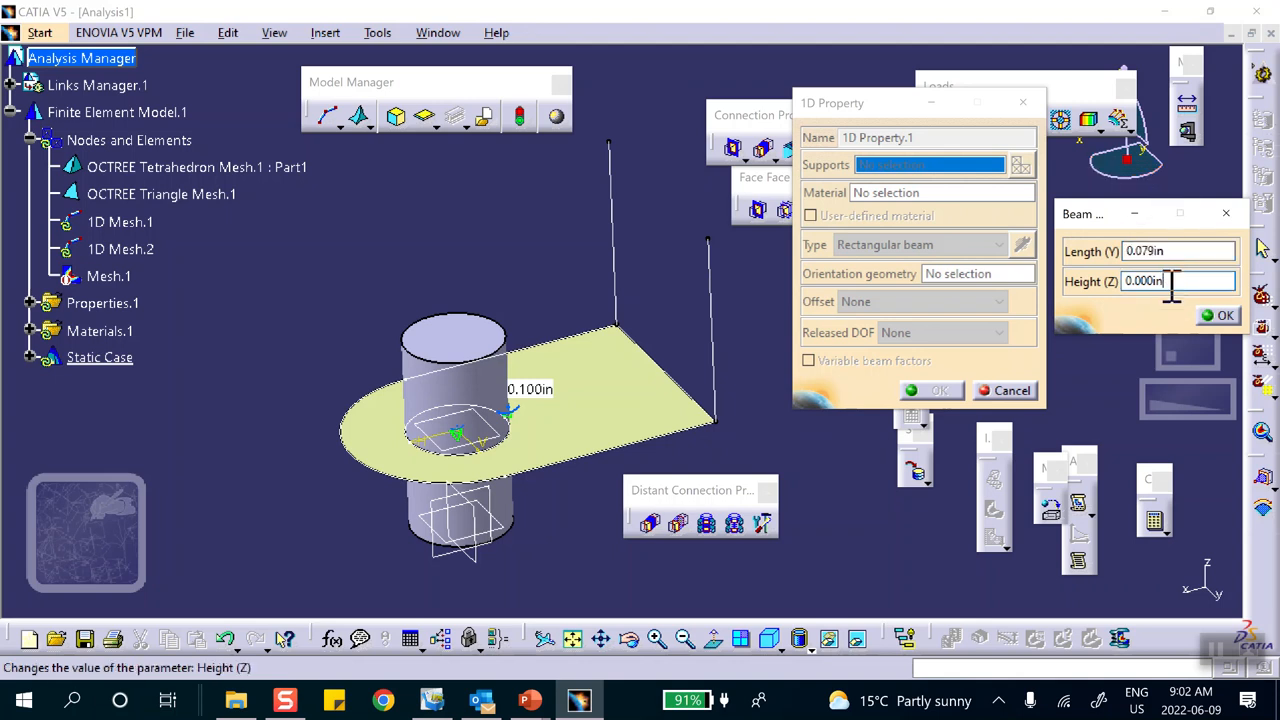
pyautogui.moveTo(1171, 251); pyautogui.dragTo(1038, 238)
pyautogui.write('.1')
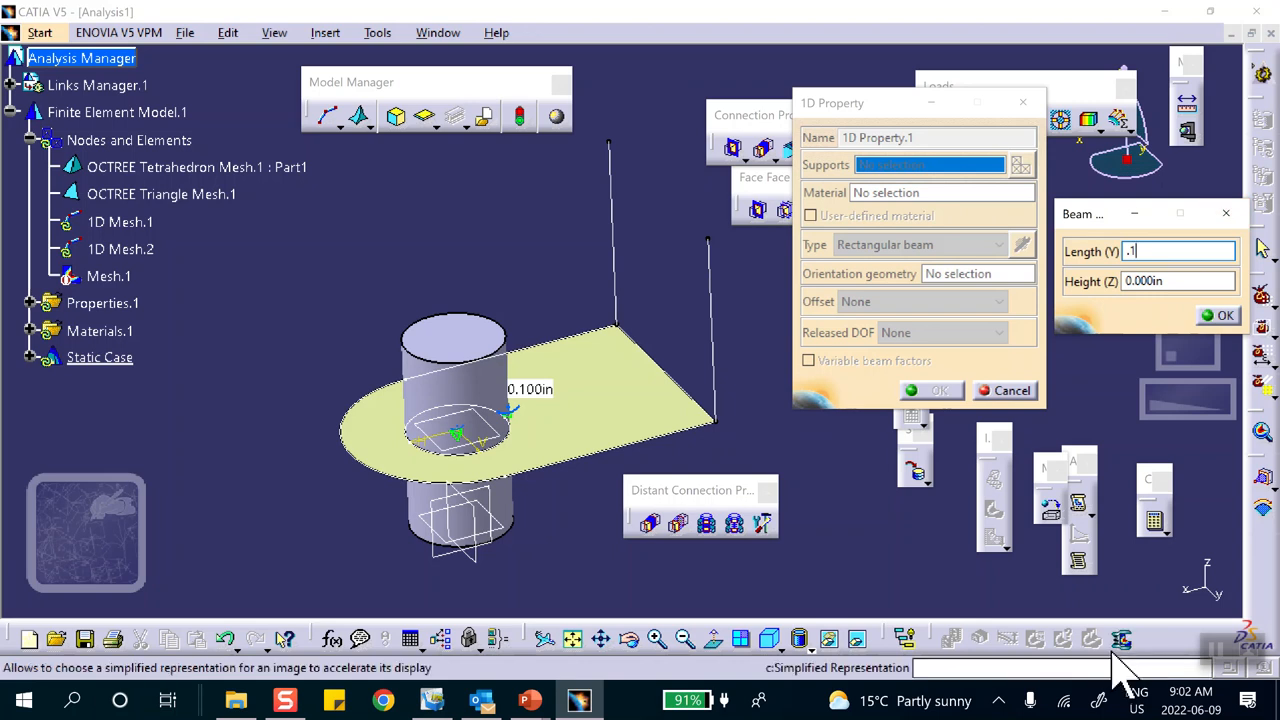
pyautogui.click(1190, 281)
pyautogui.moveTo(1188, 281); pyautogui.dragTo(1080, 281)
pyautogui.write('.1')
pyautogui.click(1217, 315)
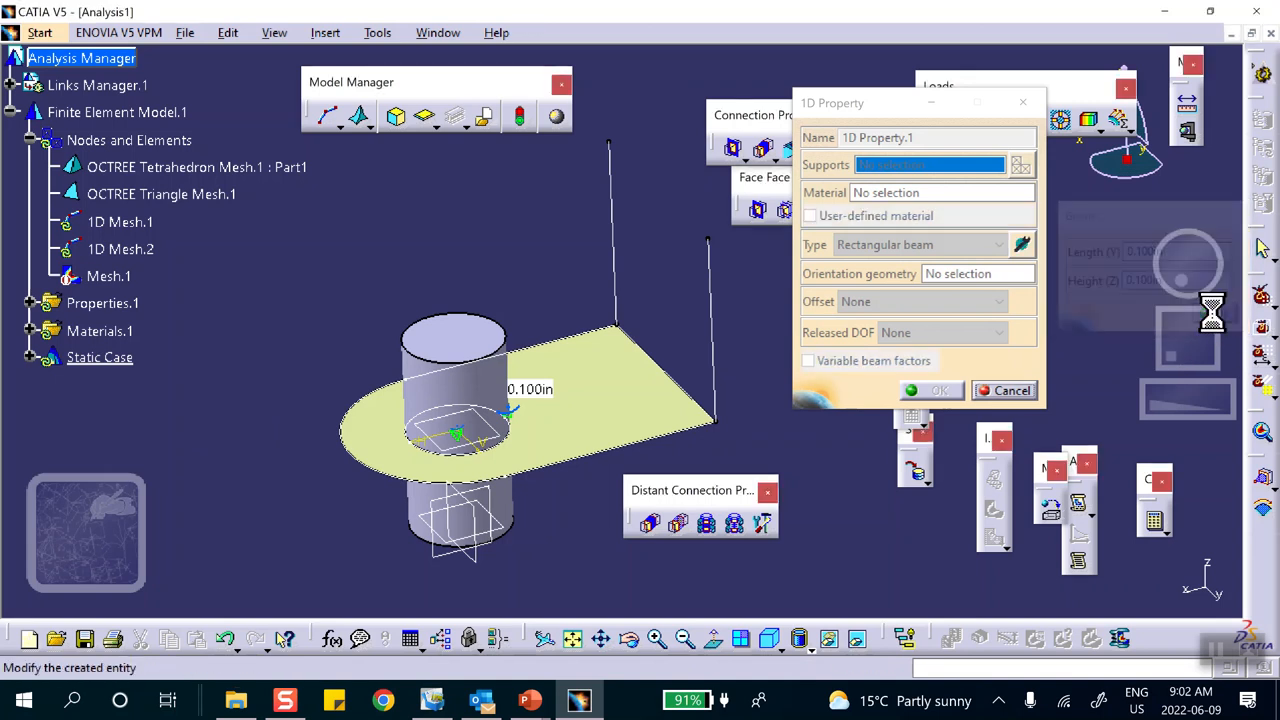
pyautogui.click(612, 230)
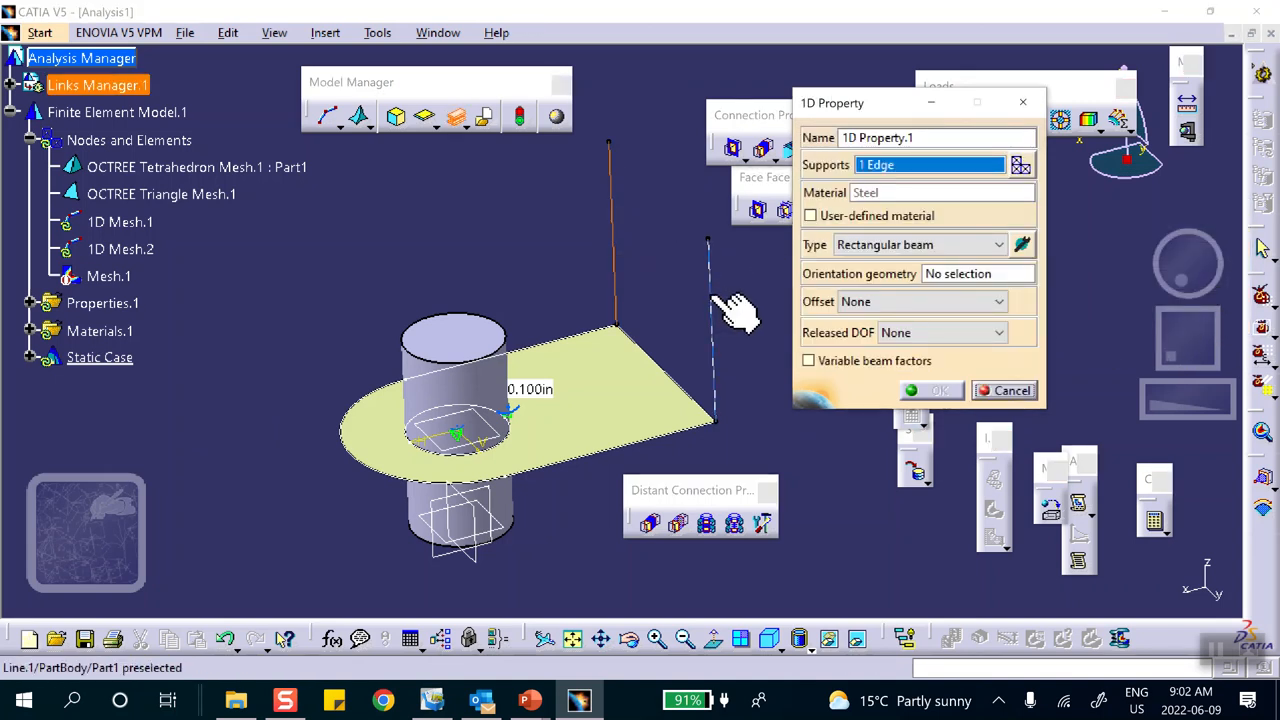
pyautogui.click(712, 300)
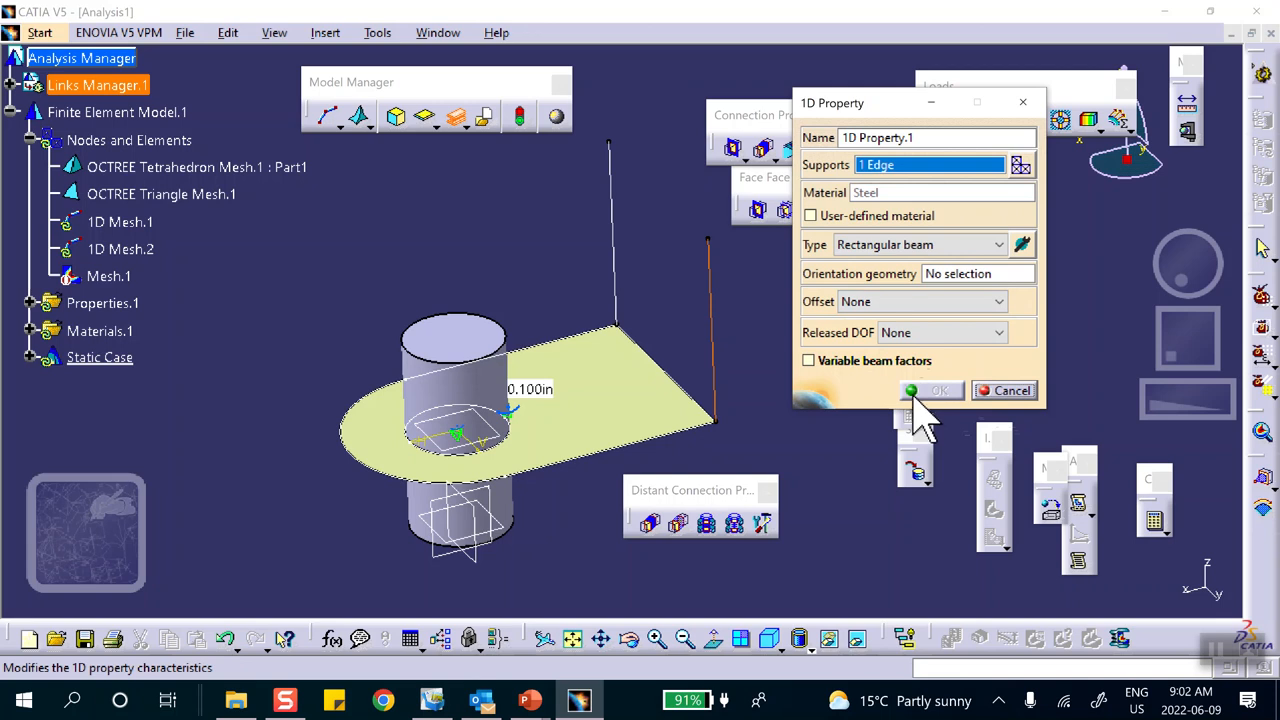
pyautogui.click(962, 273)
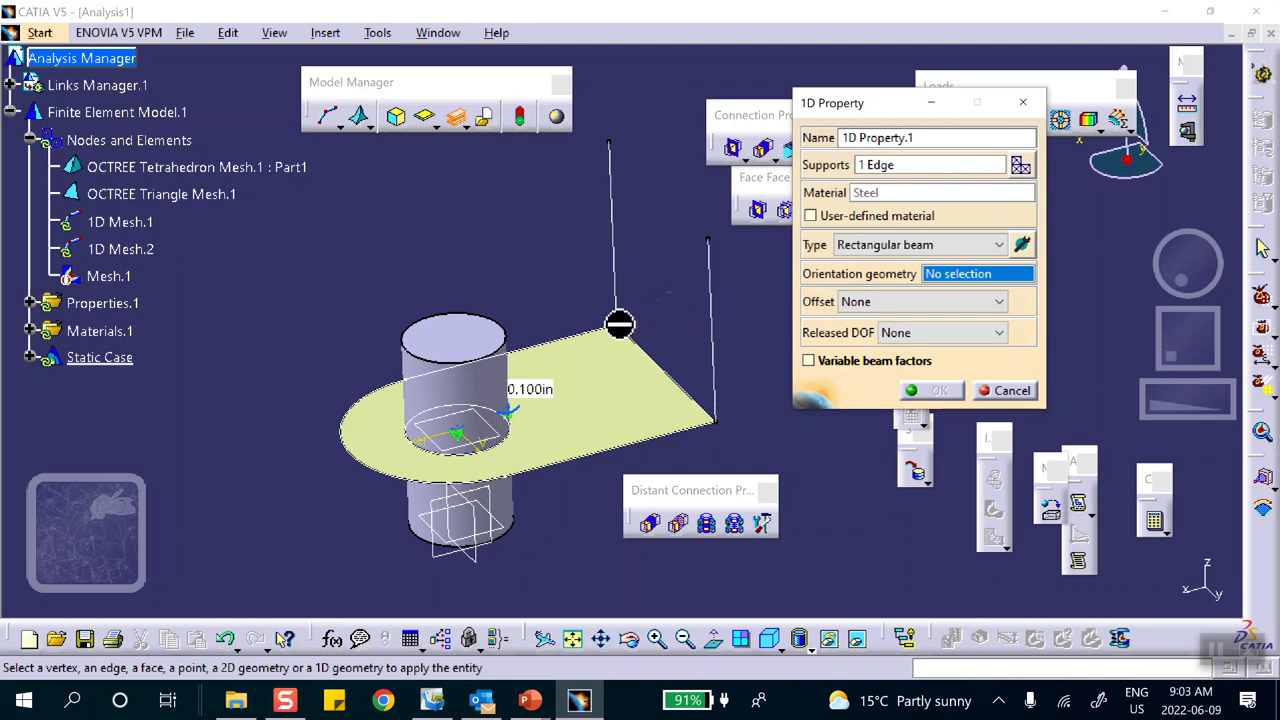
pyautogui.click(1008, 391)
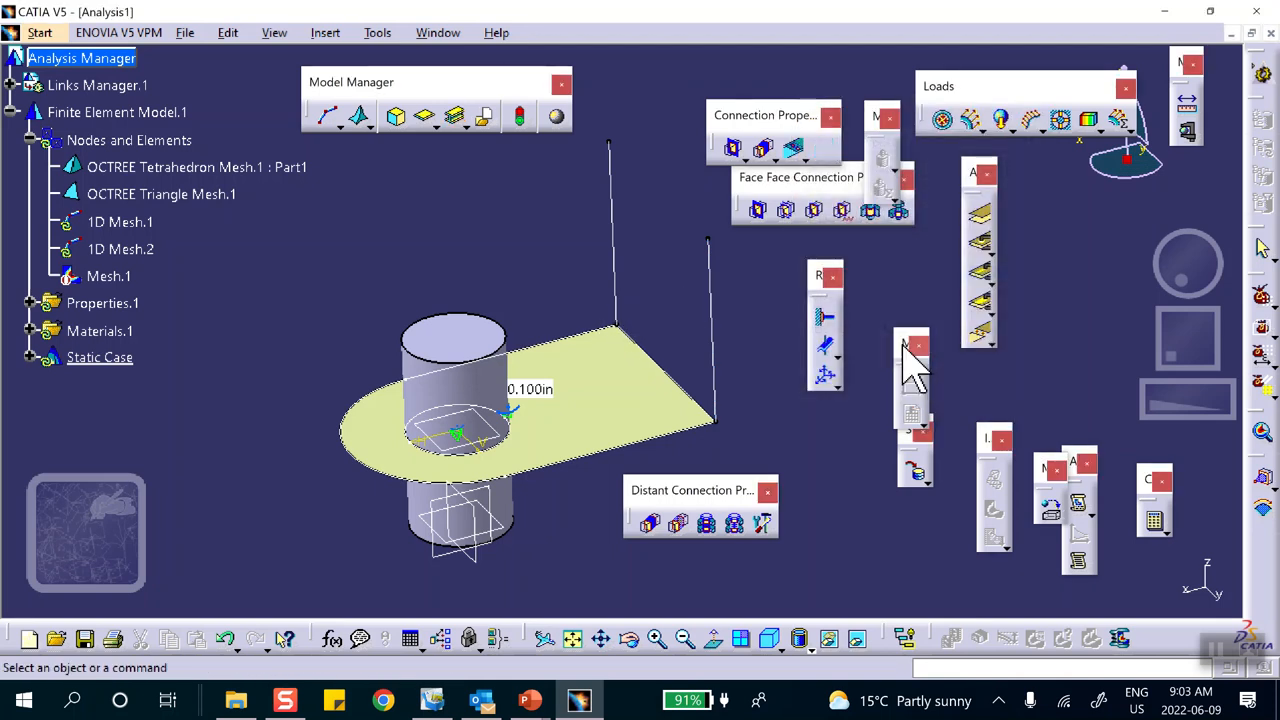
# - Start a new 1D property with a Rectangular beam section and set its Length (Y) and Height (Z) to 0.1 in each
pyautogui.click(456, 116)
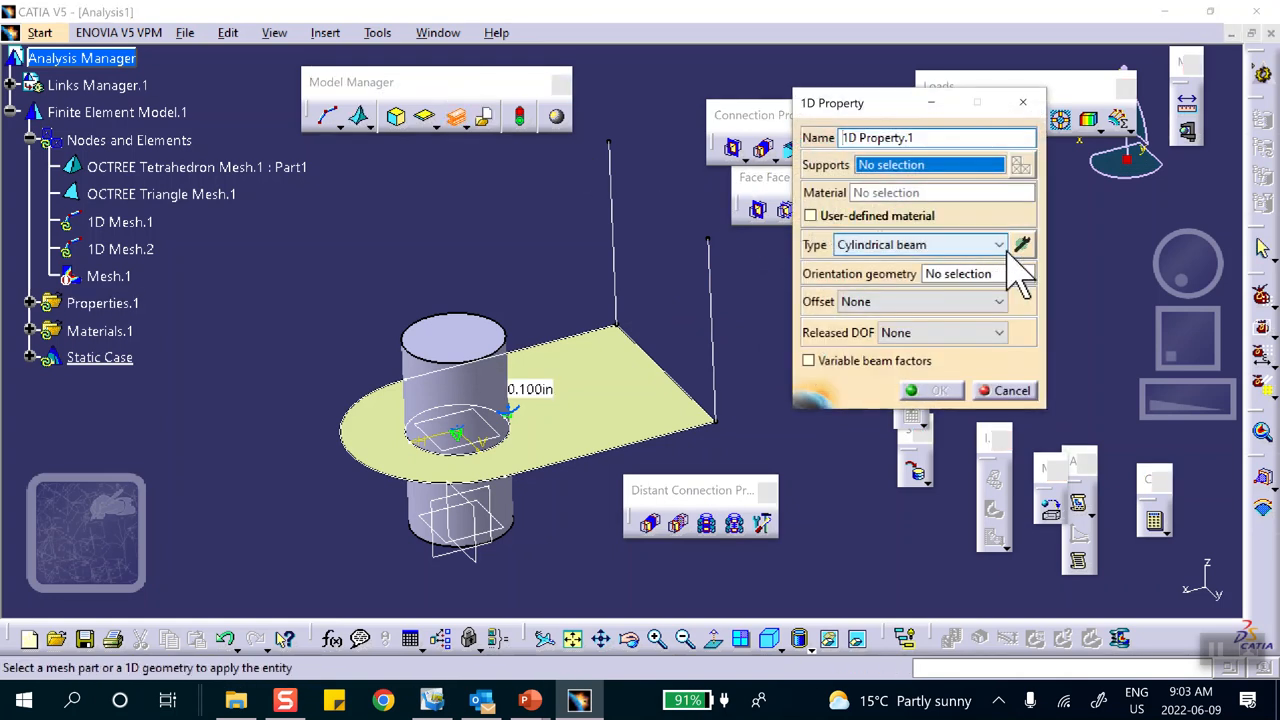
pyautogui.click(998, 244)
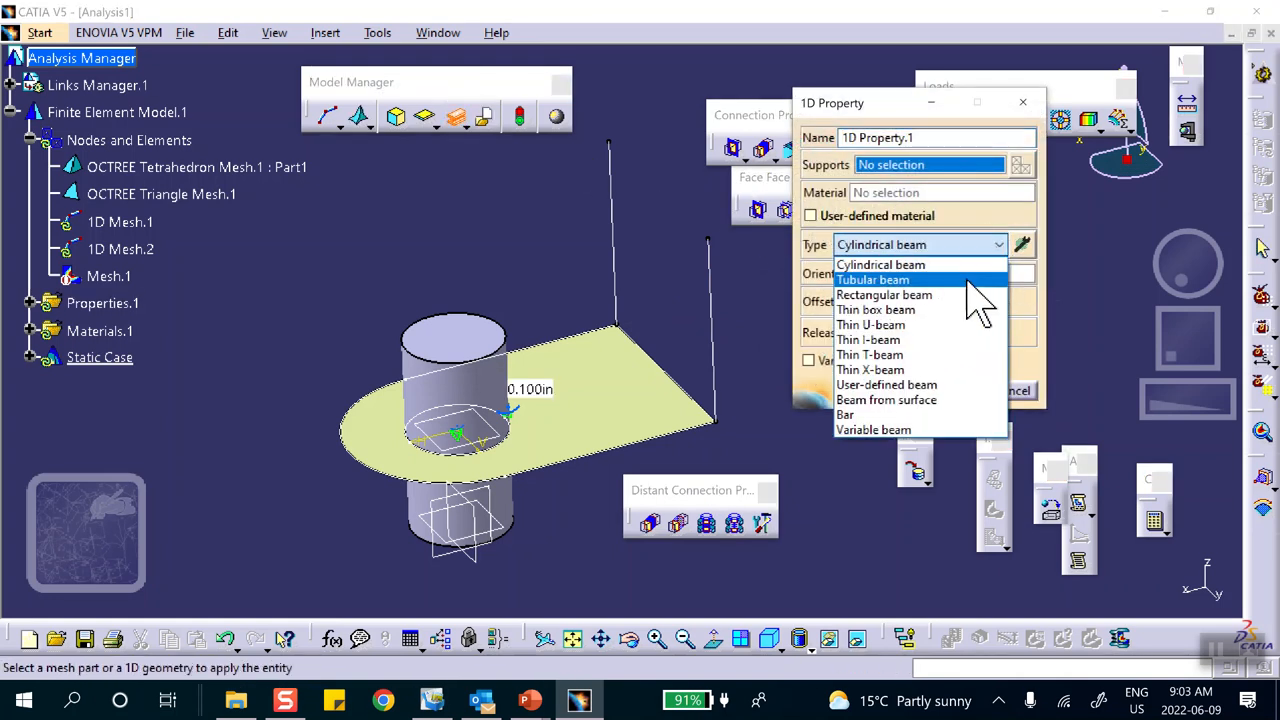
pyautogui.click(970, 292)
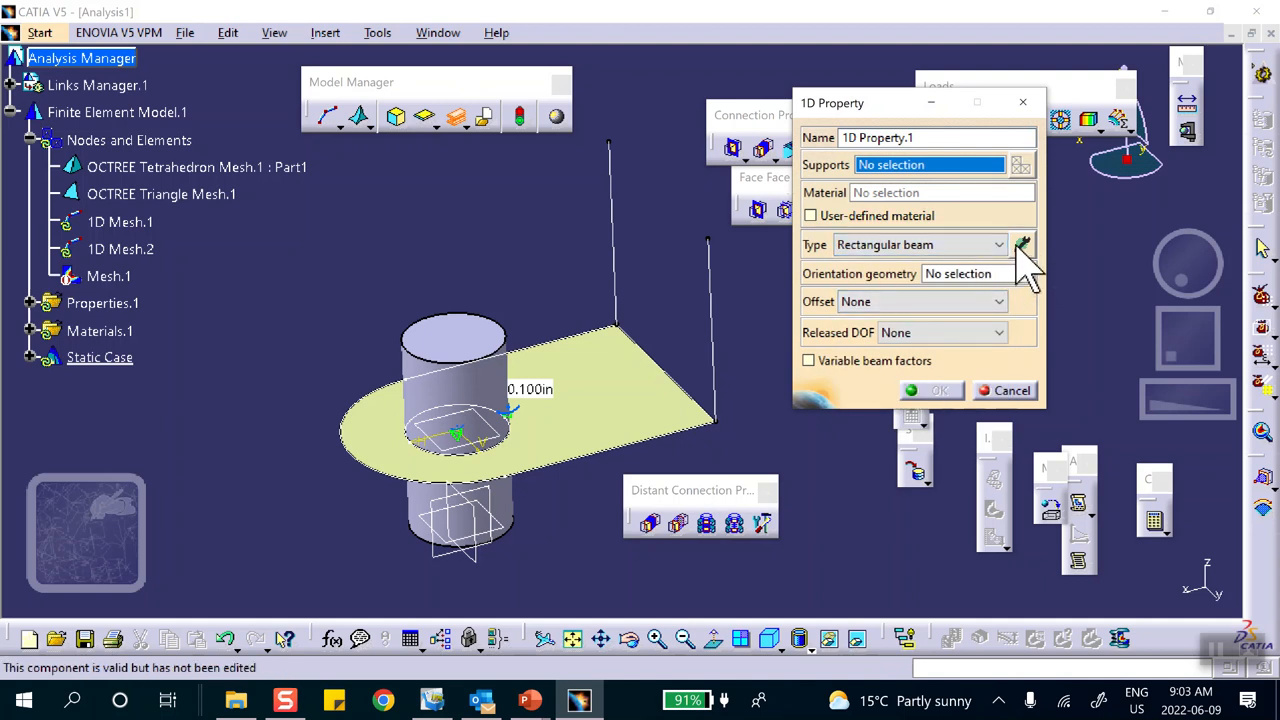
pyautogui.click(1021, 244)
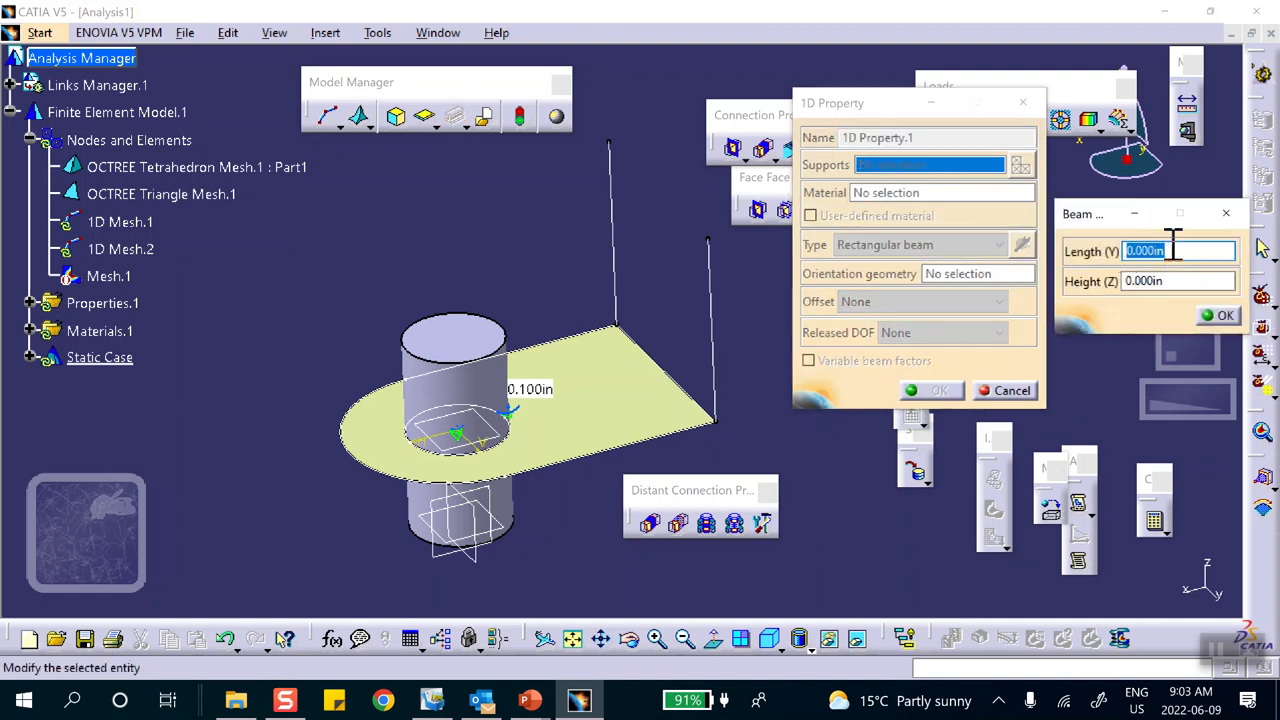
pyautogui.write('.1')
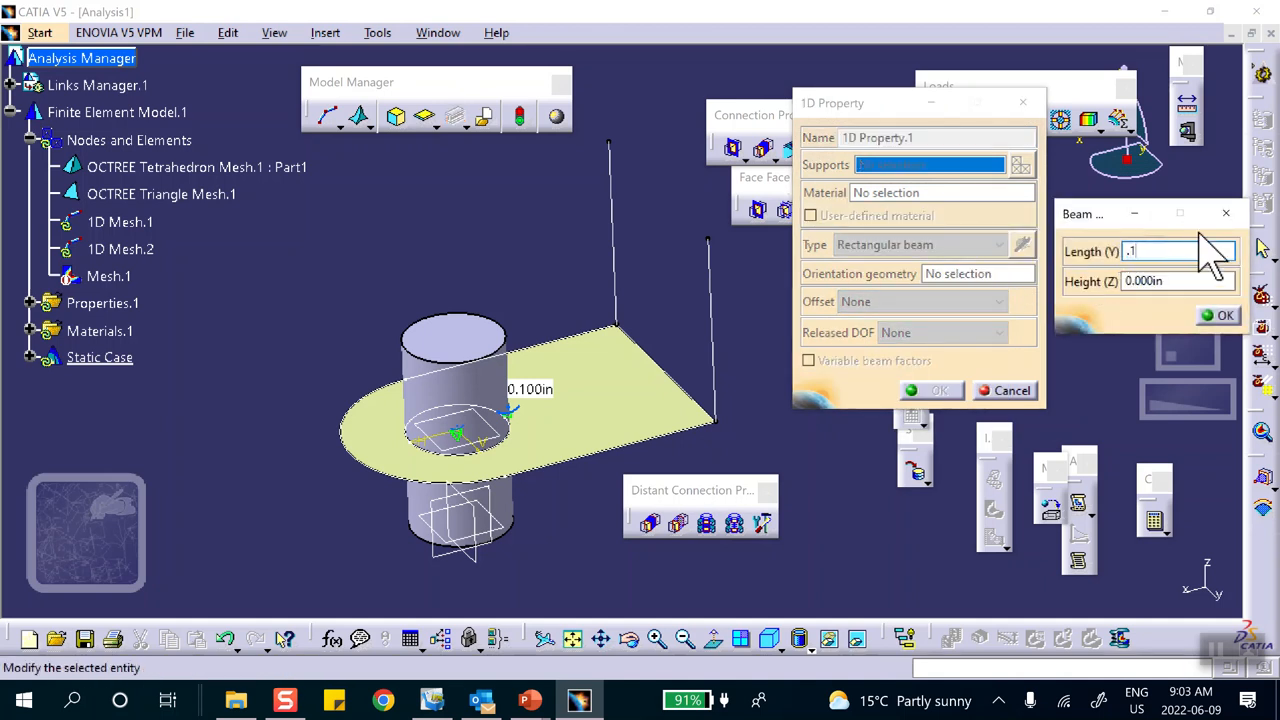
pyautogui.click(1180, 281)
pyautogui.write('.')
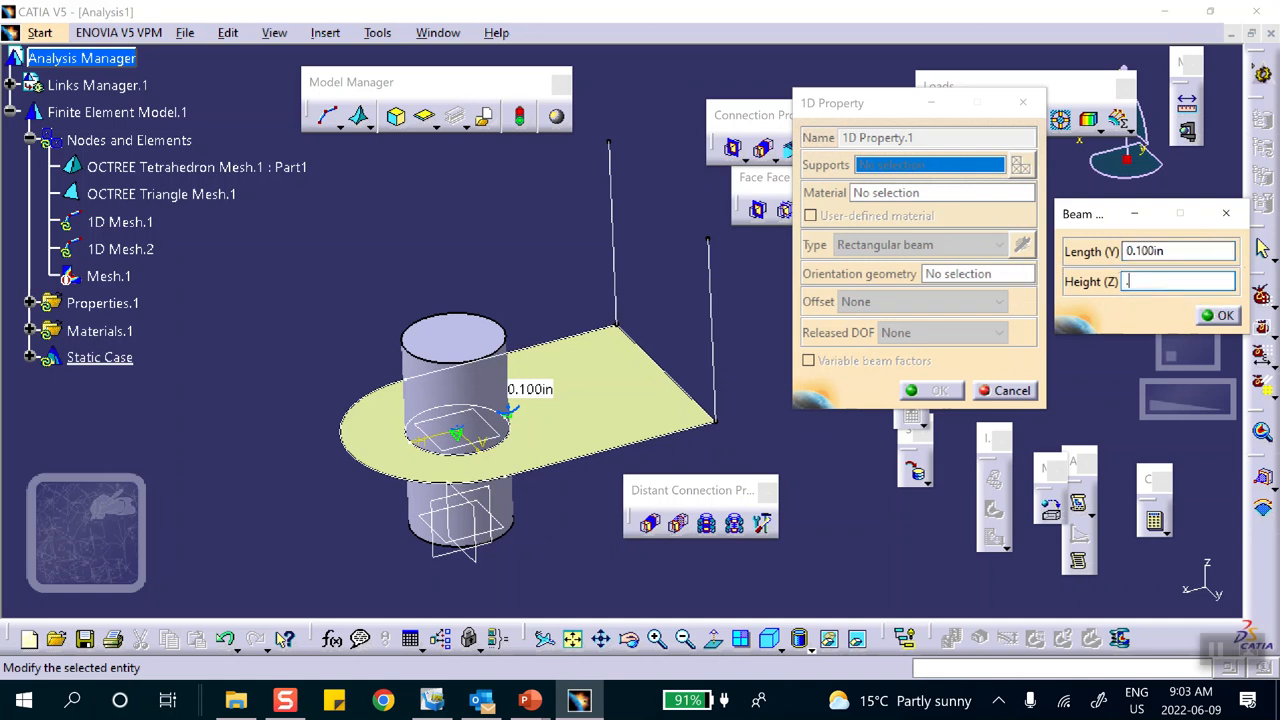
pyautogui.write('1')
pyautogui.click(1220, 315)
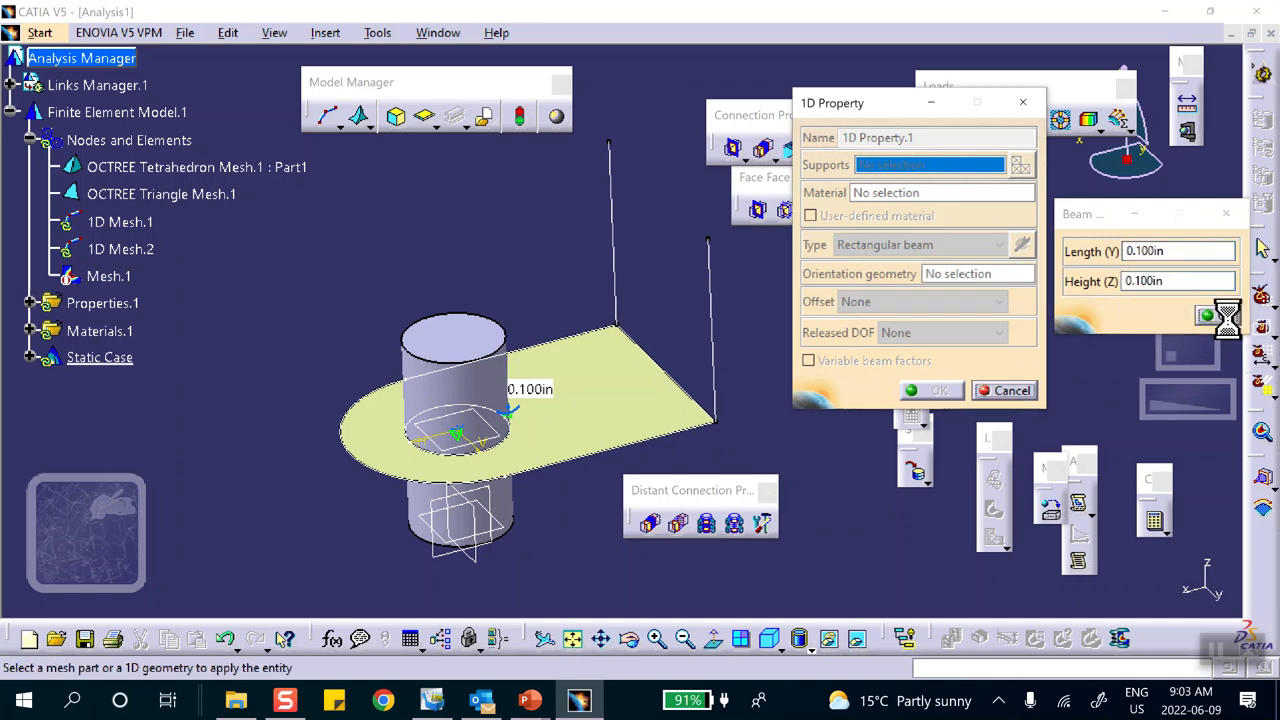
# - Assign the beam property to the vertical line at the plate's far corner, and hide the plate surface and its outline
pyautogui.click(612, 210)
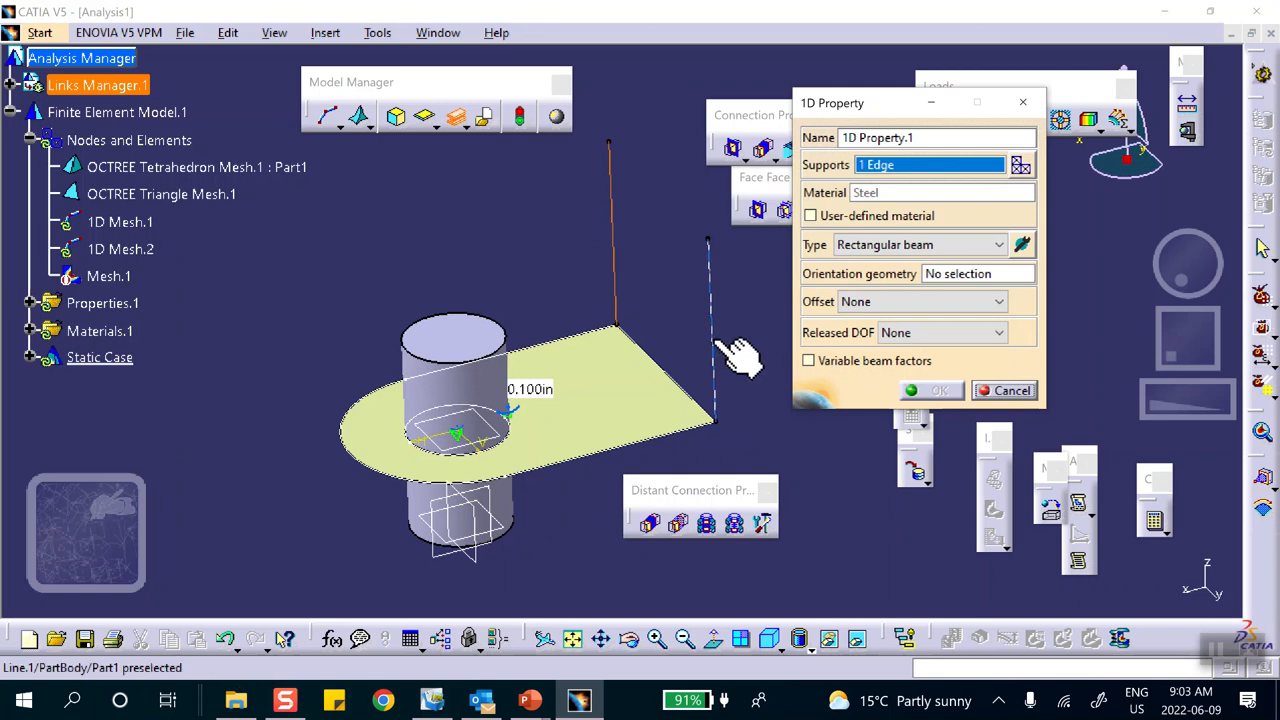
pyautogui.rightClick(628, 410)
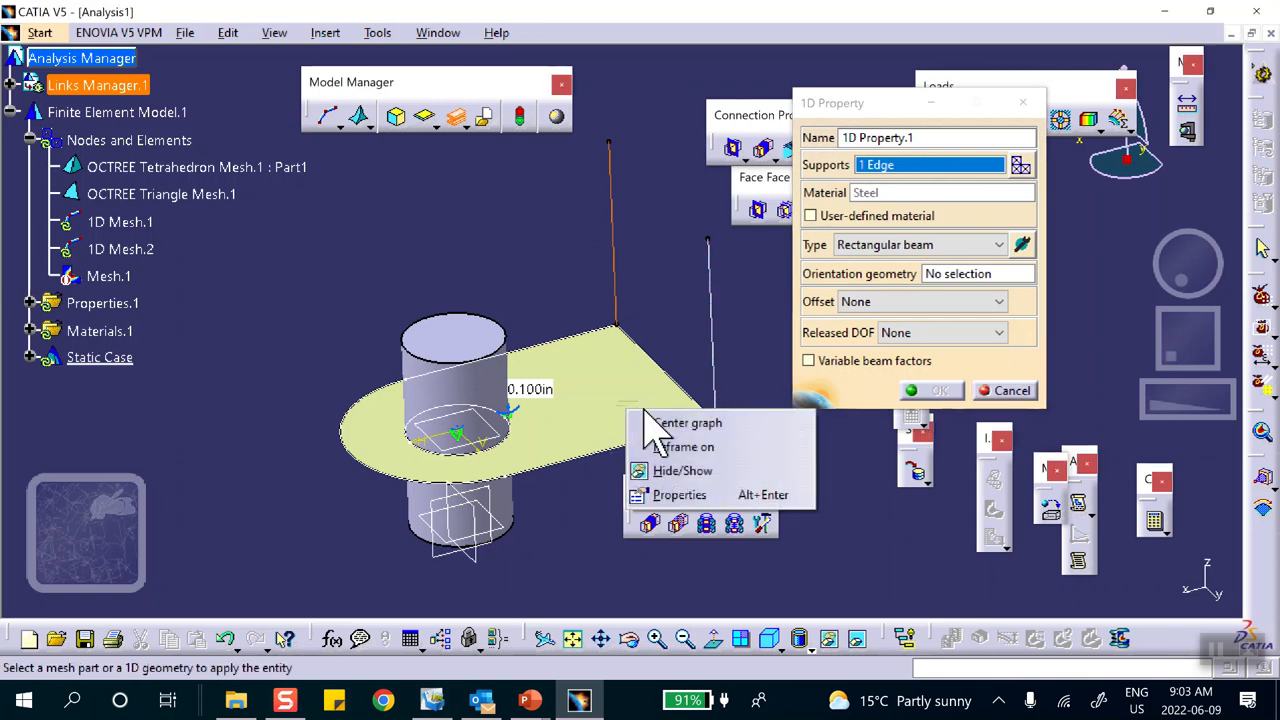
pyautogui.click(690, 470)
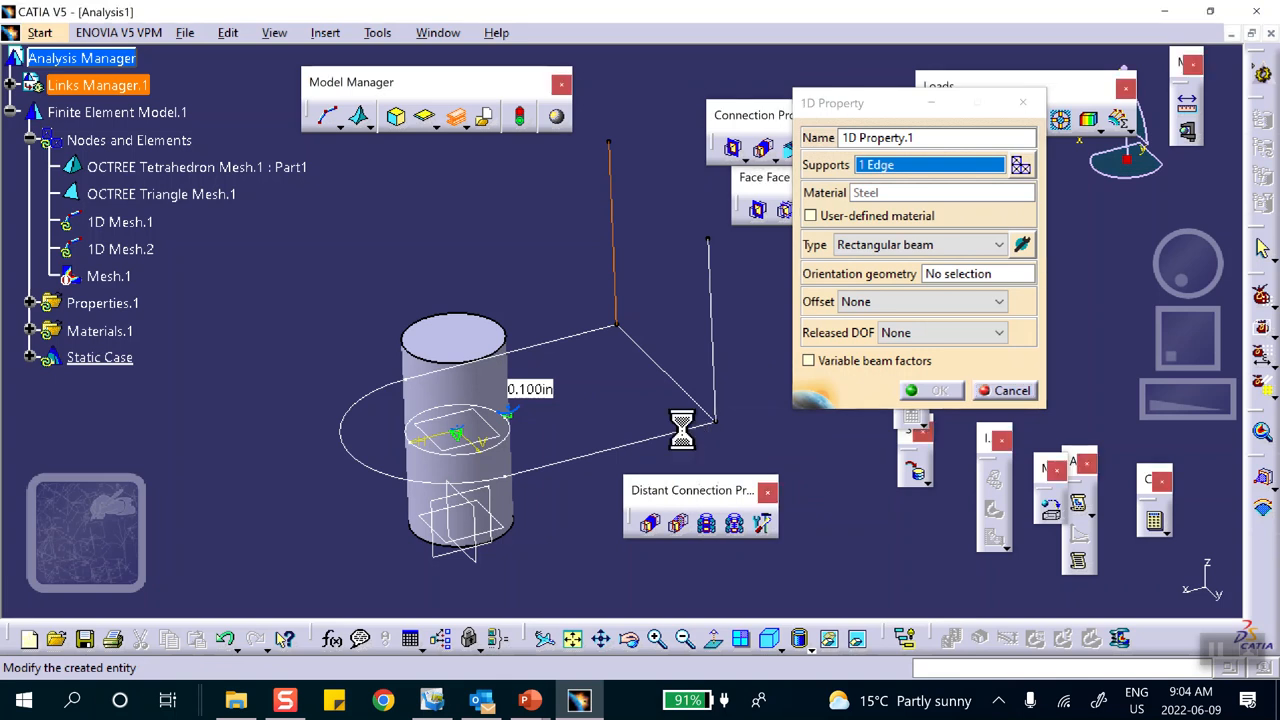
pyautogui.rightClick(684, 436)
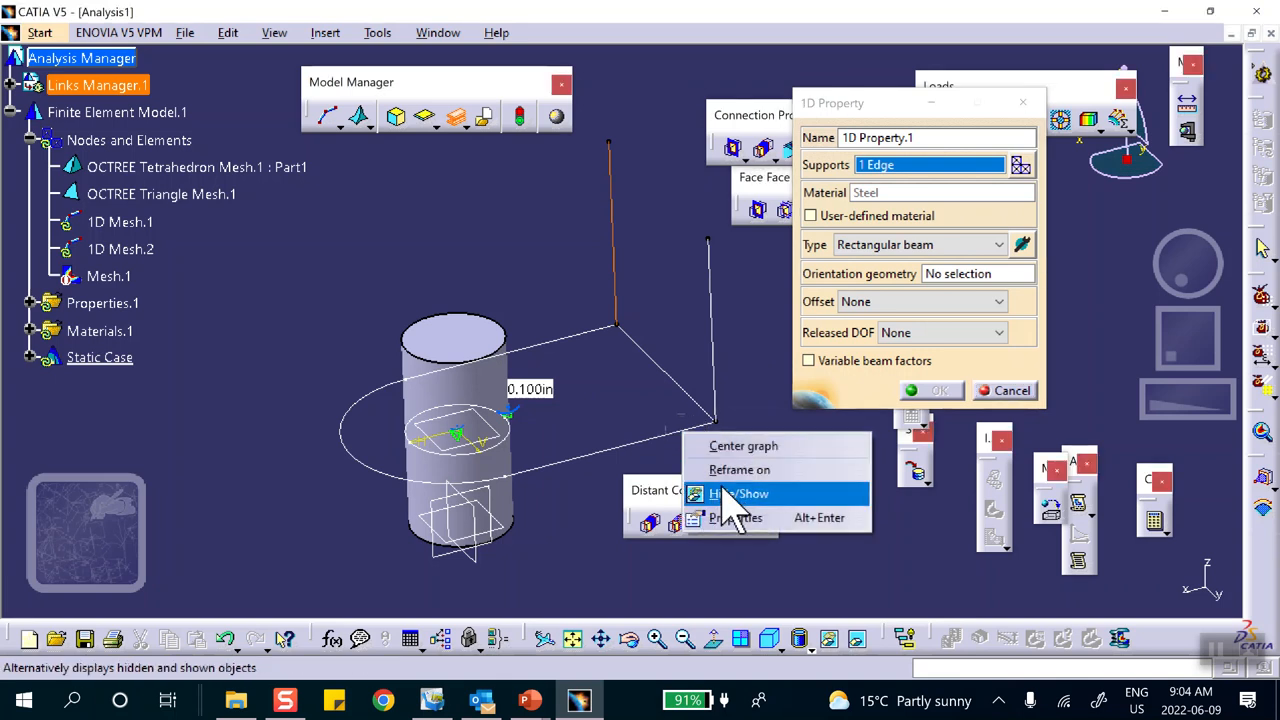
pyautogui.click(730, 494)
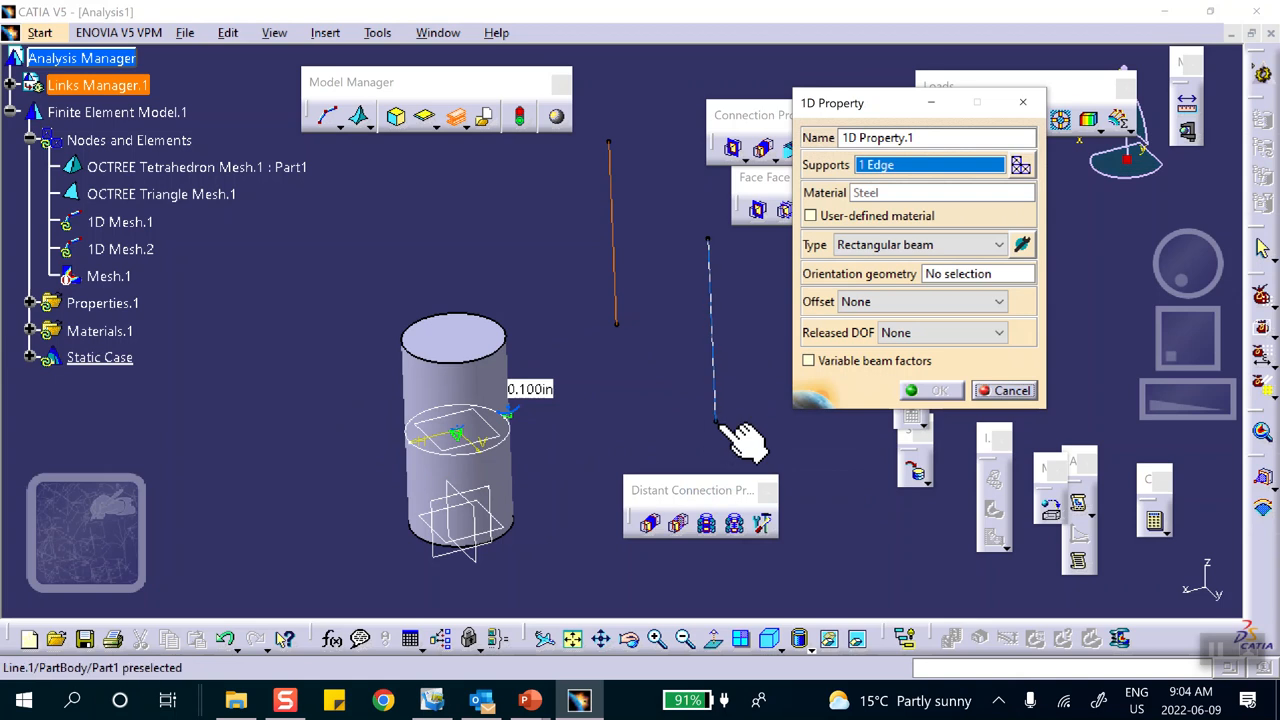
# - Set the beam property's orientation geometry to the lower endpoint of the near vertical line and create the property
pyautogui.click(726, 448)
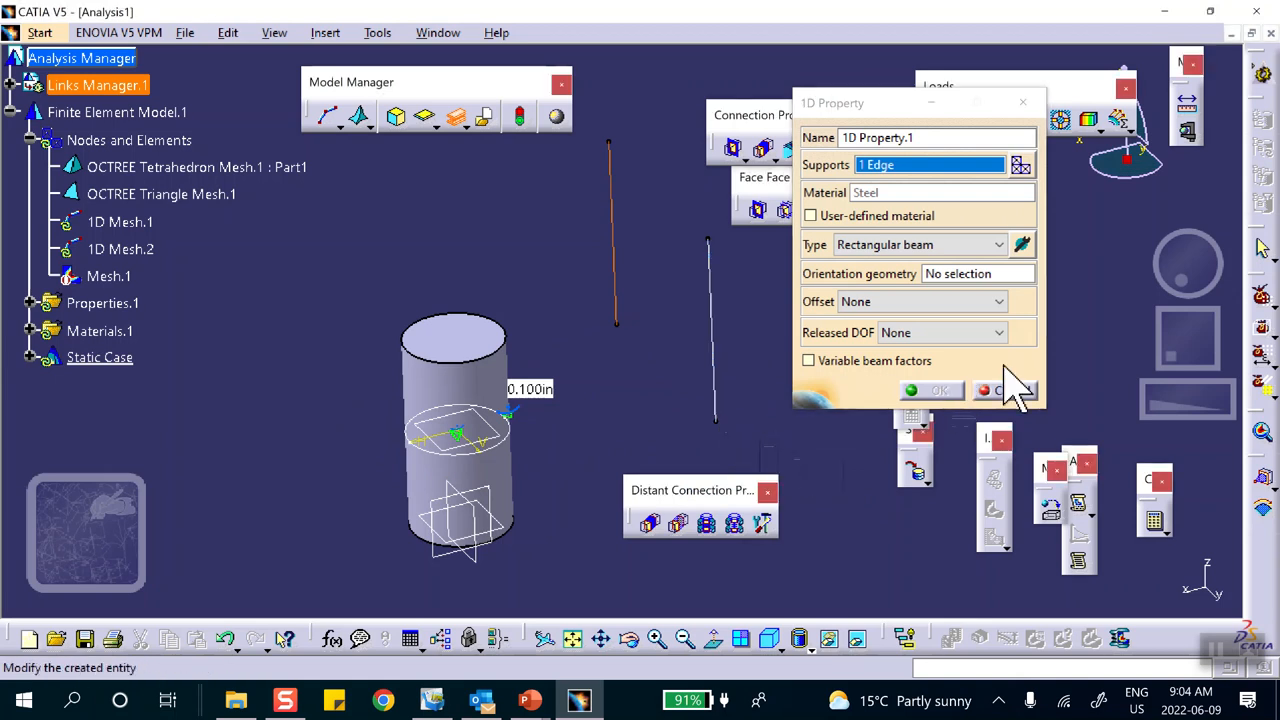
pyautogui.click(1010, 274)
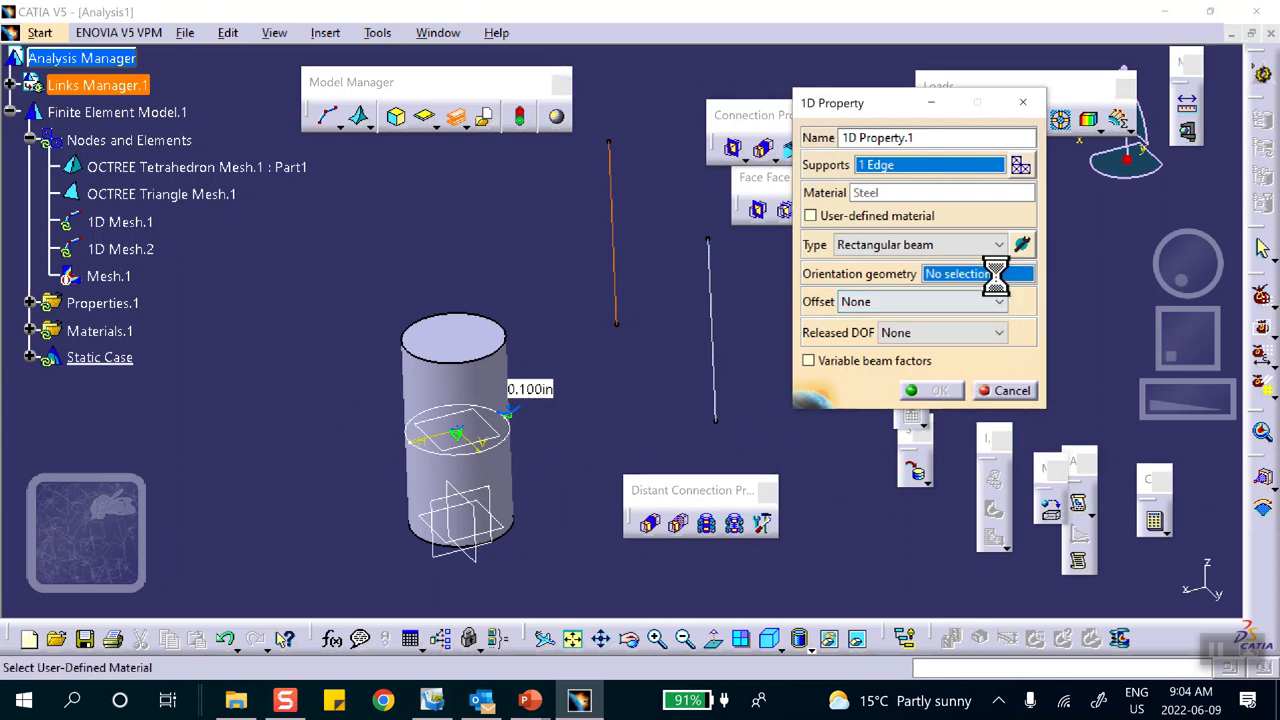
pyautogui.click(716, 422)
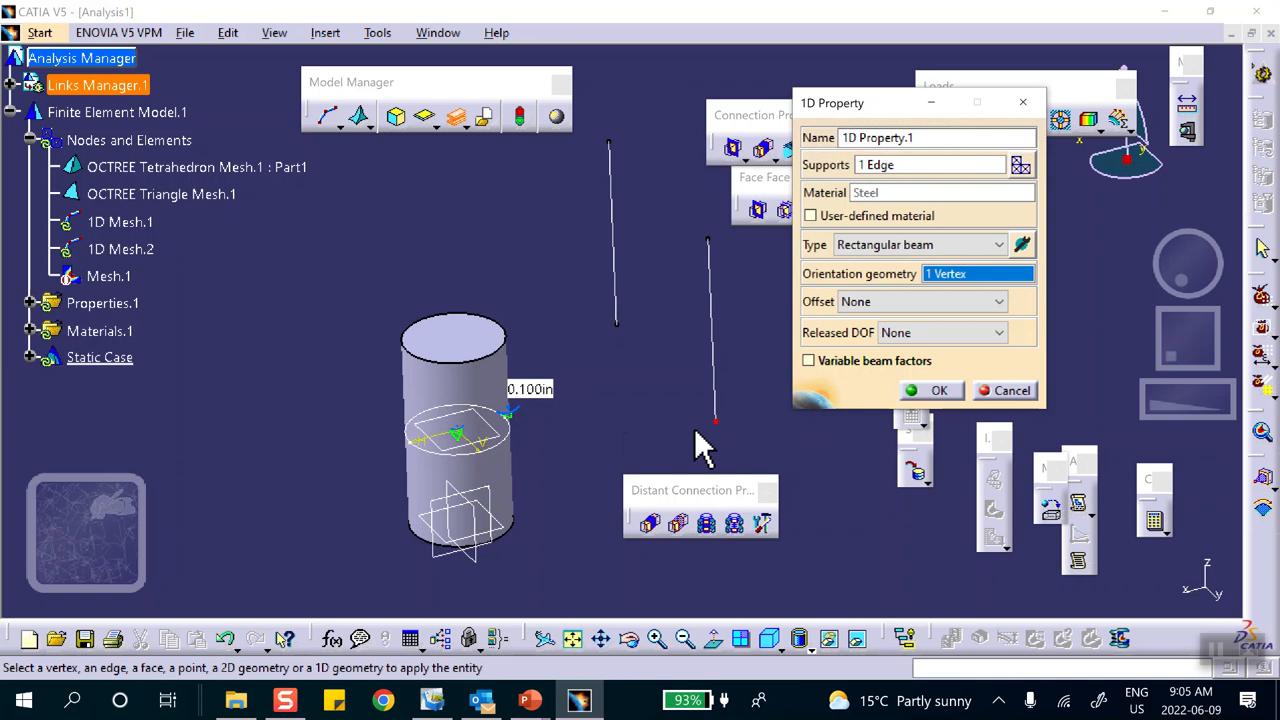
pyautogui.click(925, 391)
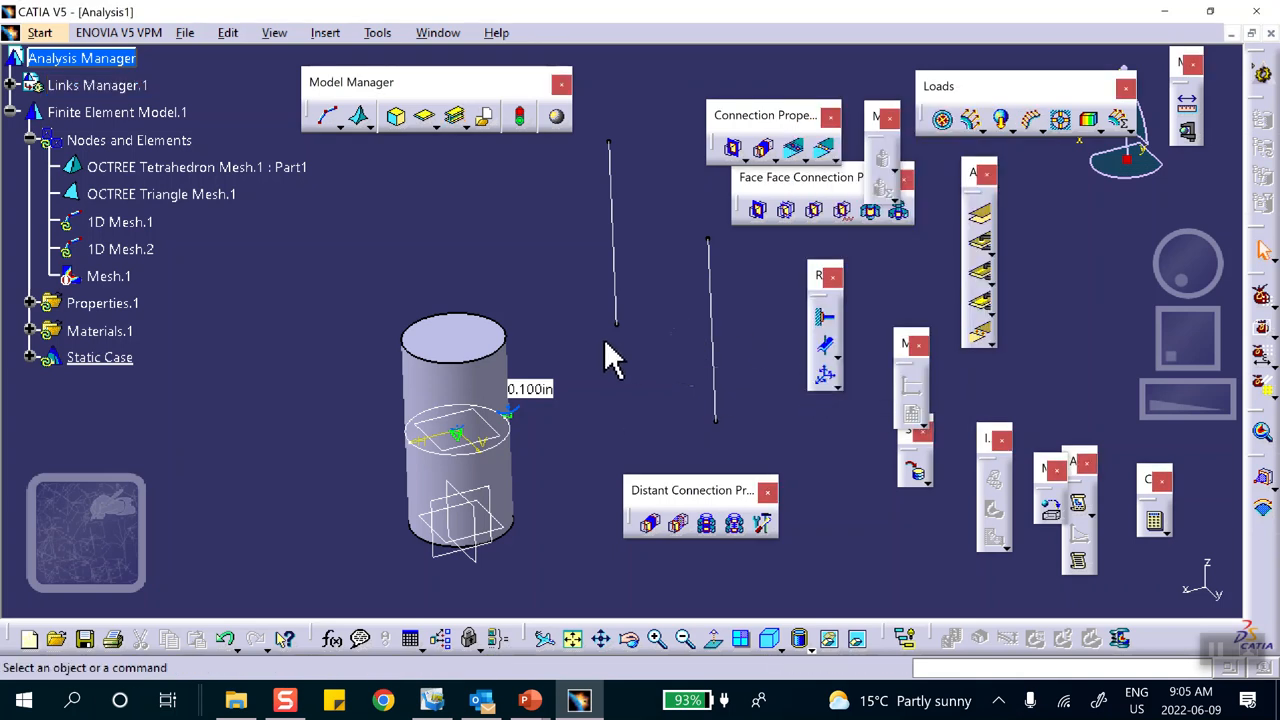
# - Expand the Properties.1 set and examine the two vertical beam lines up close
pyautogui.click(31, 302)
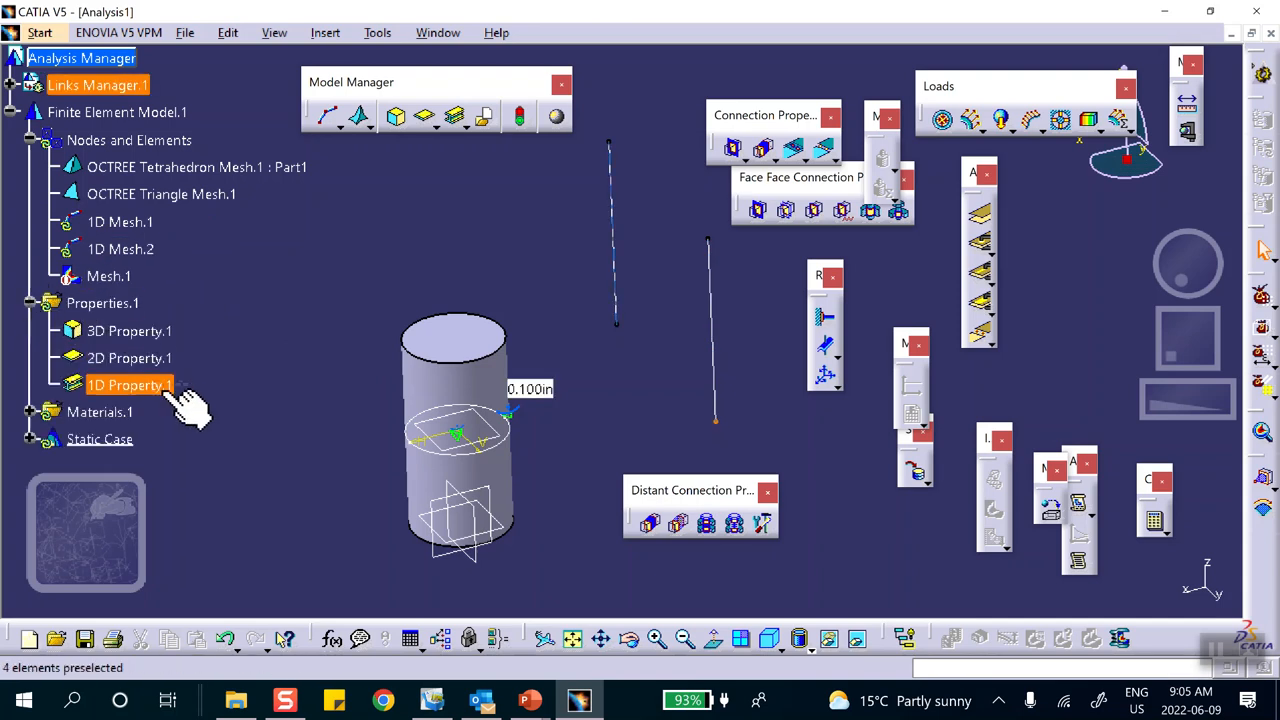
pyautogui.moveTo(645, 385); pyautogui.dragTo(568, 378, button='middle')
pyautogui.moveTo(457, 349); pyautogui.dragTo(542, 331, button='middle')
pyautogui.click(568, 515)
pyautogui.moveTo(370, 373); pyautogui.dragTo(731, 320, button='middle')
pyautogui.moveTo(273, 416); pyautogui.dragTo(652, 353, button='middle')
pyautogui.scroll(1, 537, 388)
pyautogui.click(543, 390)
pyautogui.moveTo(537, 388); pyautogui.dragTo(570, 280, button='middle')
pyautogui.scroll(-1, 570, 280)
pyautogui.moveTo(372, 368); pyautogui.dragTo(833, 298, button='middle')
pyautogui.moveTo(483, 415); pyautogui.dragTo(651, 298, button='middle')
pyautogui.click(502, 405)
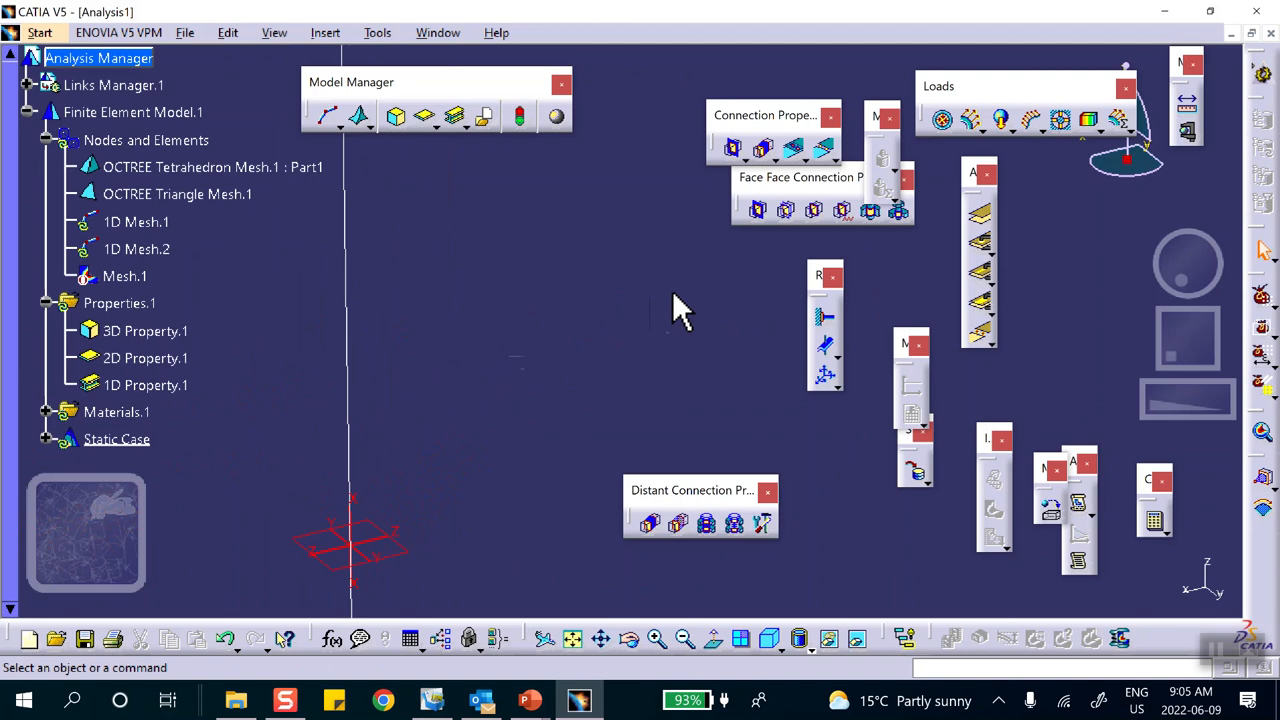
pyautogui.moveTo(480, 252); pyautogui.dragTo(531, 574, button='middle')
pyautogui.scroll(1, 485, 508)
pyautogui.moveTo(439, 443); pyautogui.dragTo(45, 155, button='middle')
pyautogui.moveTo(554, 301); pyautogui.dragTo(553, 480, button='middle')
pyautogui.moveTo(500, 330); pyautogui.dragTo(260, 309, button='middle')
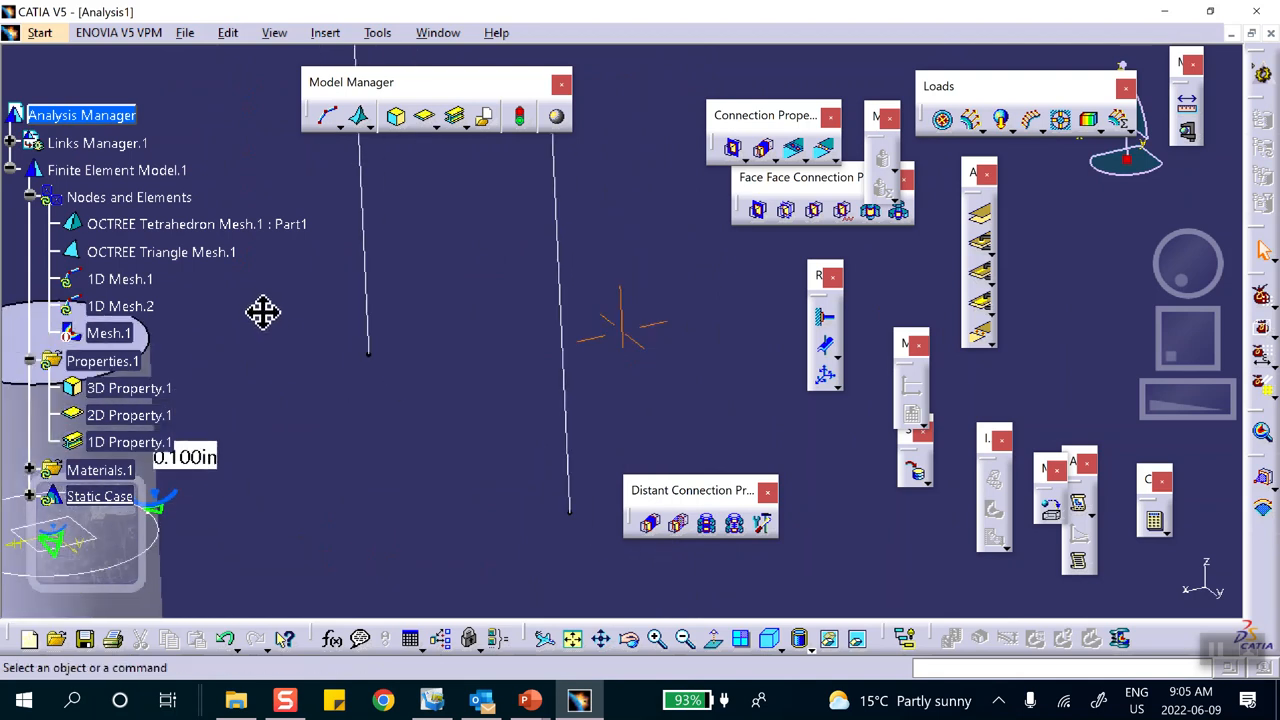
# - Create a second 0.1 in rectangular beam property on the near vertical line, oriented by the far line's lower endpoint
pyautogui.click(467, 128)
pyautogui.click(488, 143)
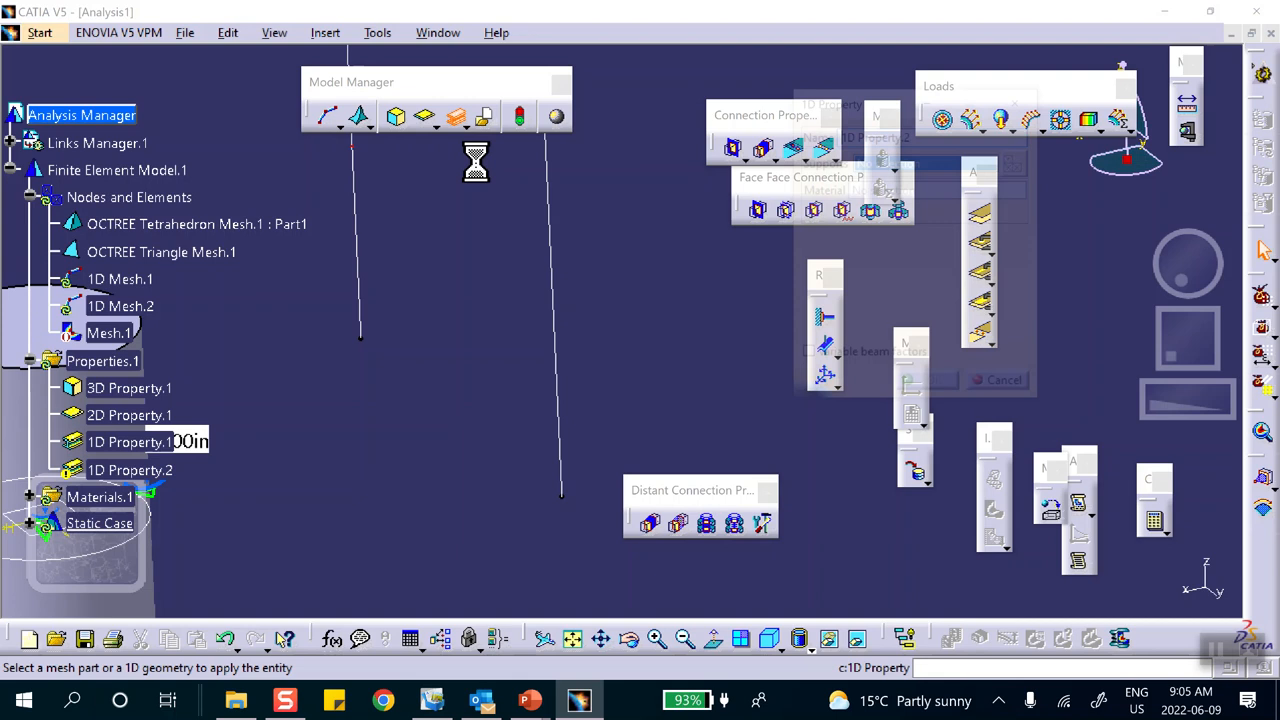
pyautogui.click(556, 225)
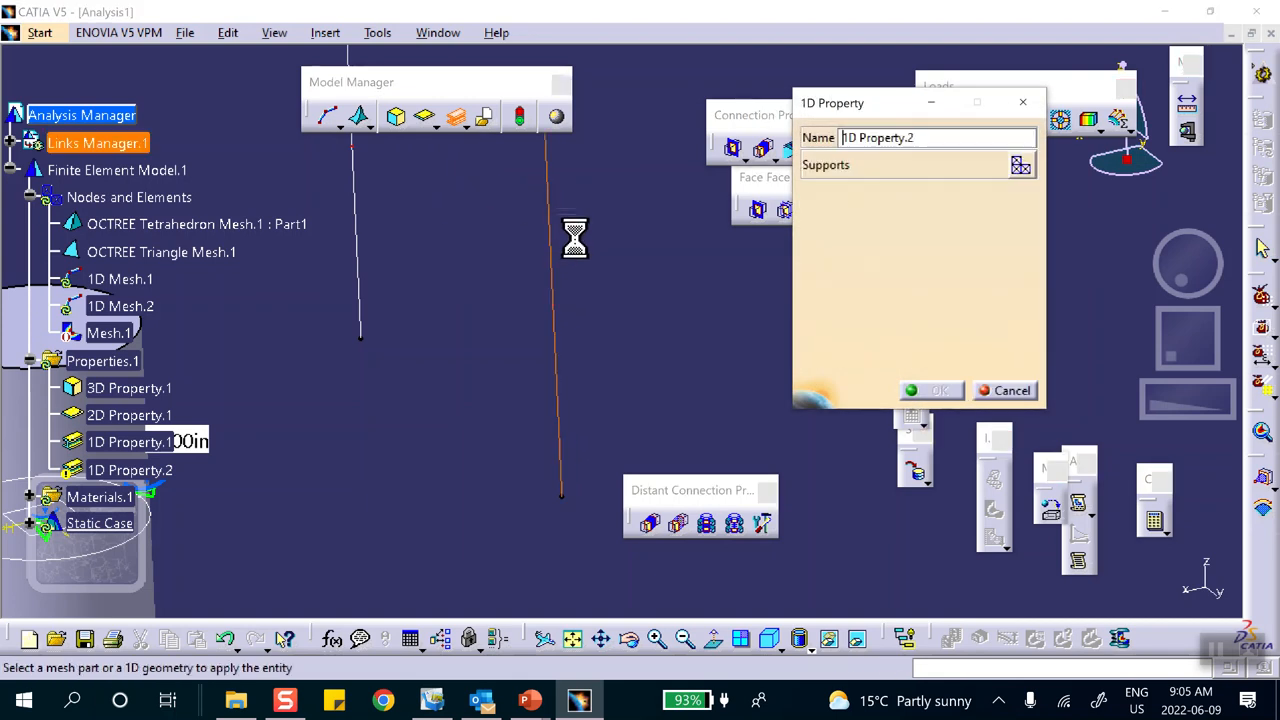
pyautogui.click(952, 273)
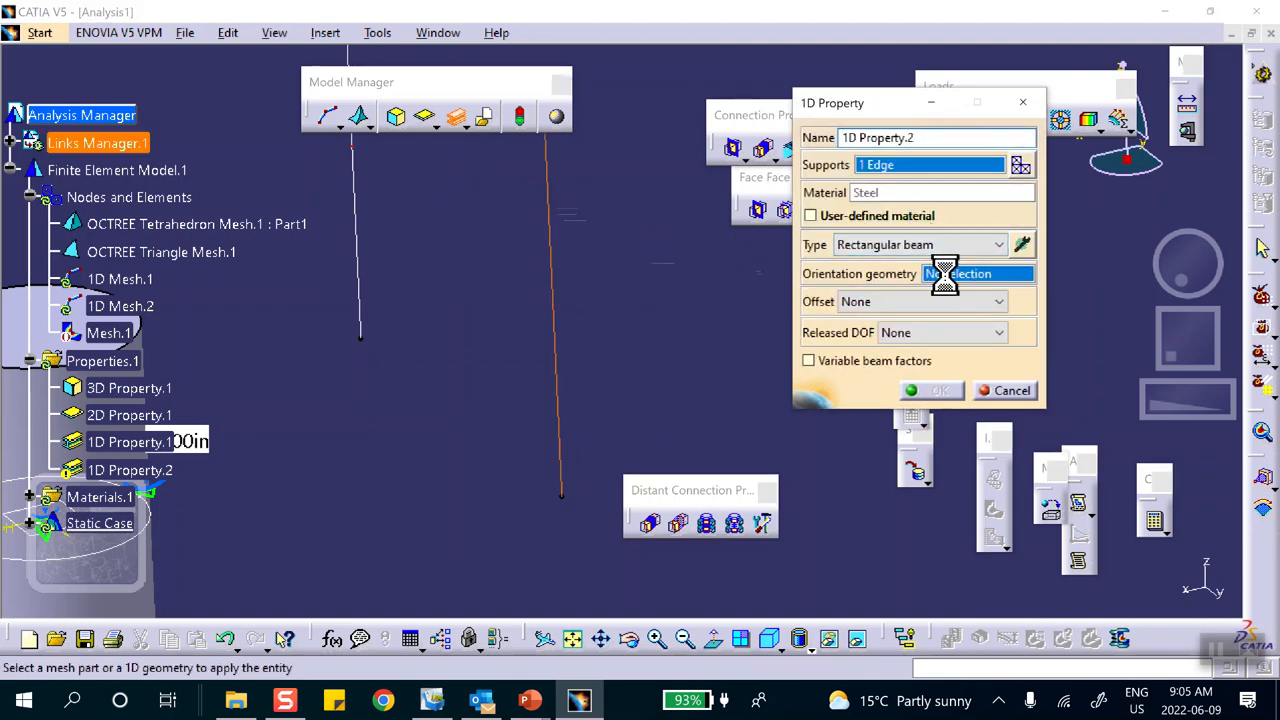
pyautogui.click(361, 338)
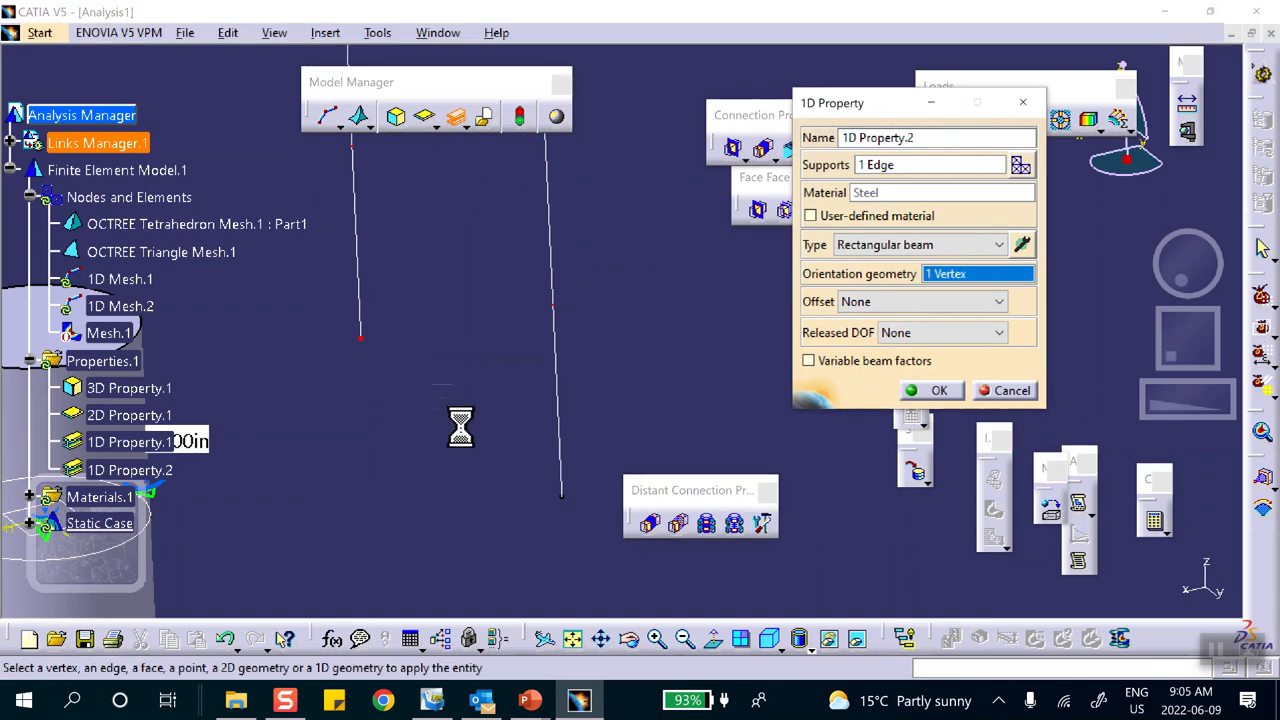
pyautogui.click(1022, 246)
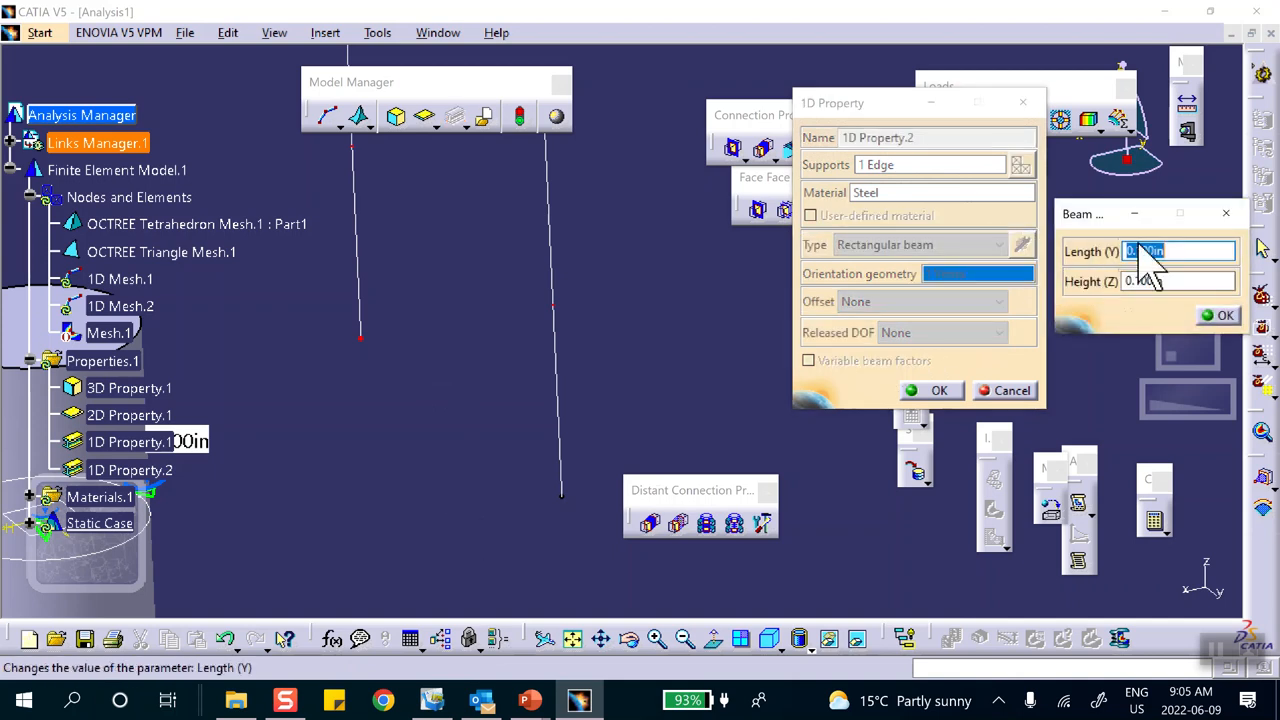
pyautogui.click(1222, 315)
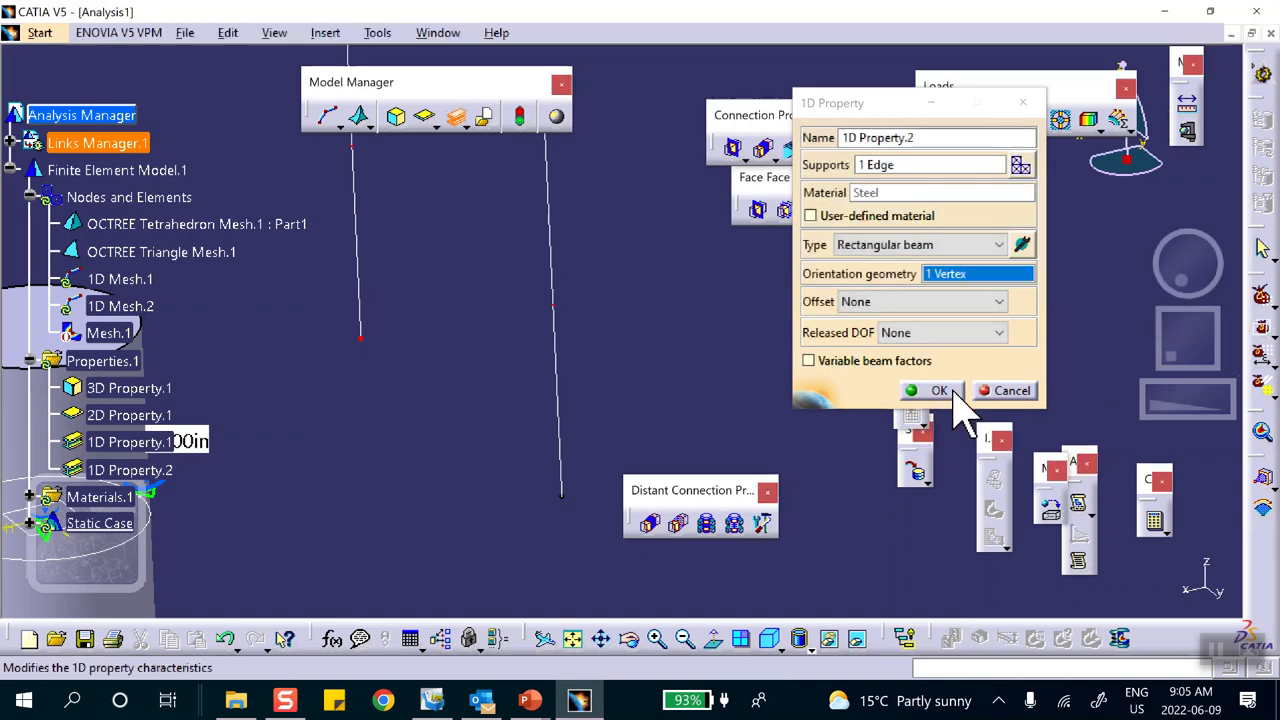
pyautogui.click(950, 390)
# - Update the mesh and display it through the Mesh Visualization of Nodes and Elements, and deactivate the resulting mesh image
pyautogui.moveTo(660, 290); pyautogui.dragTo(657, 380, button='middle')
pyautogui.click(654, 266)
pyautogui.rightClick(140, 198)
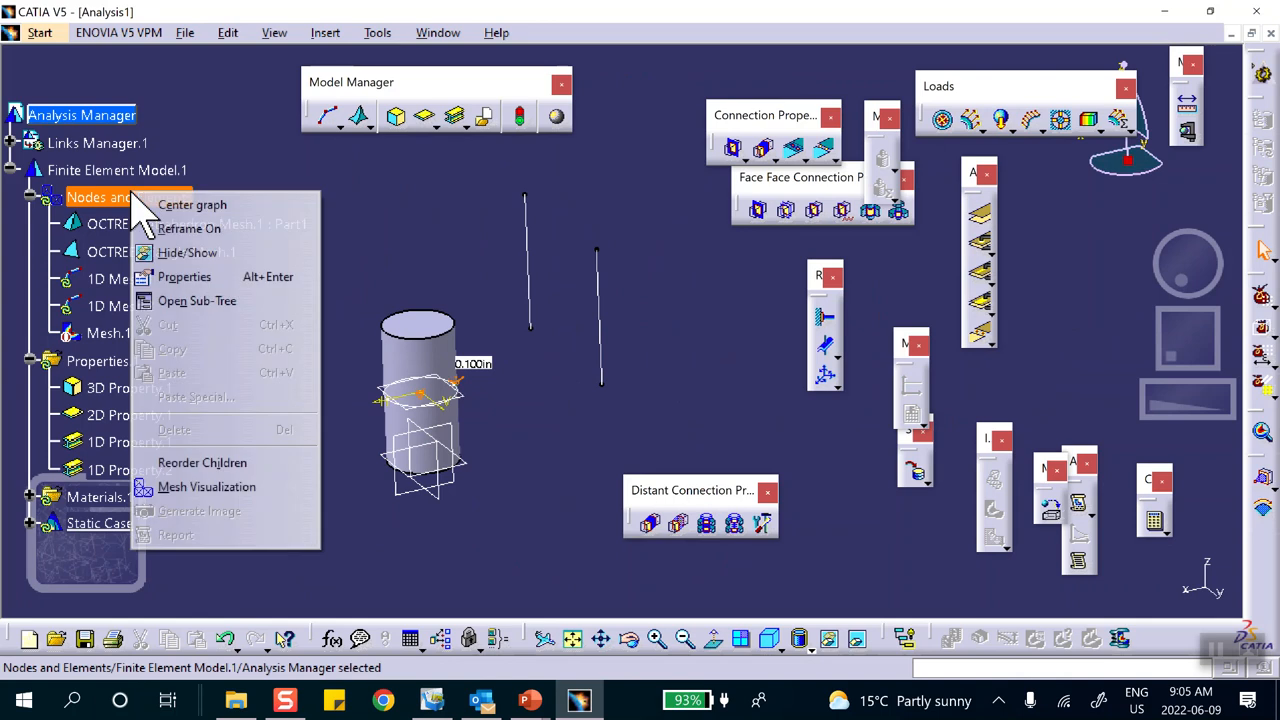
pyautogui.click(250, 490)
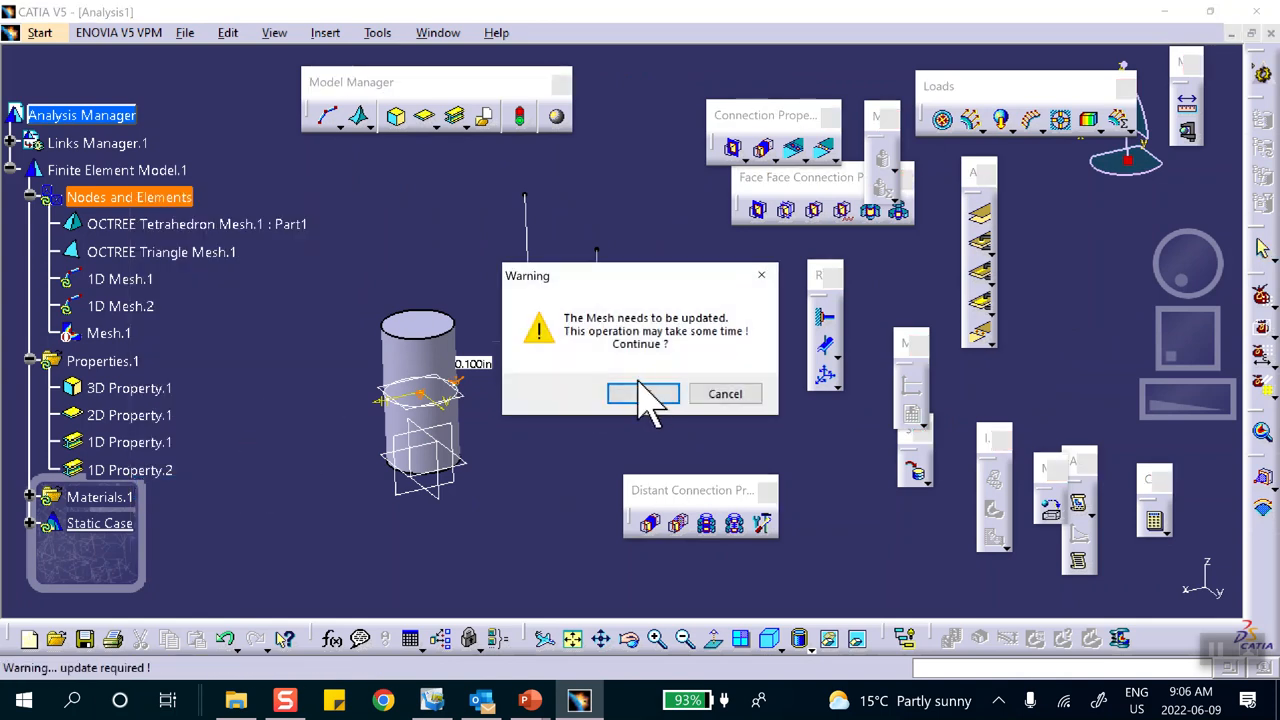
pyautogui.click(645, 395)
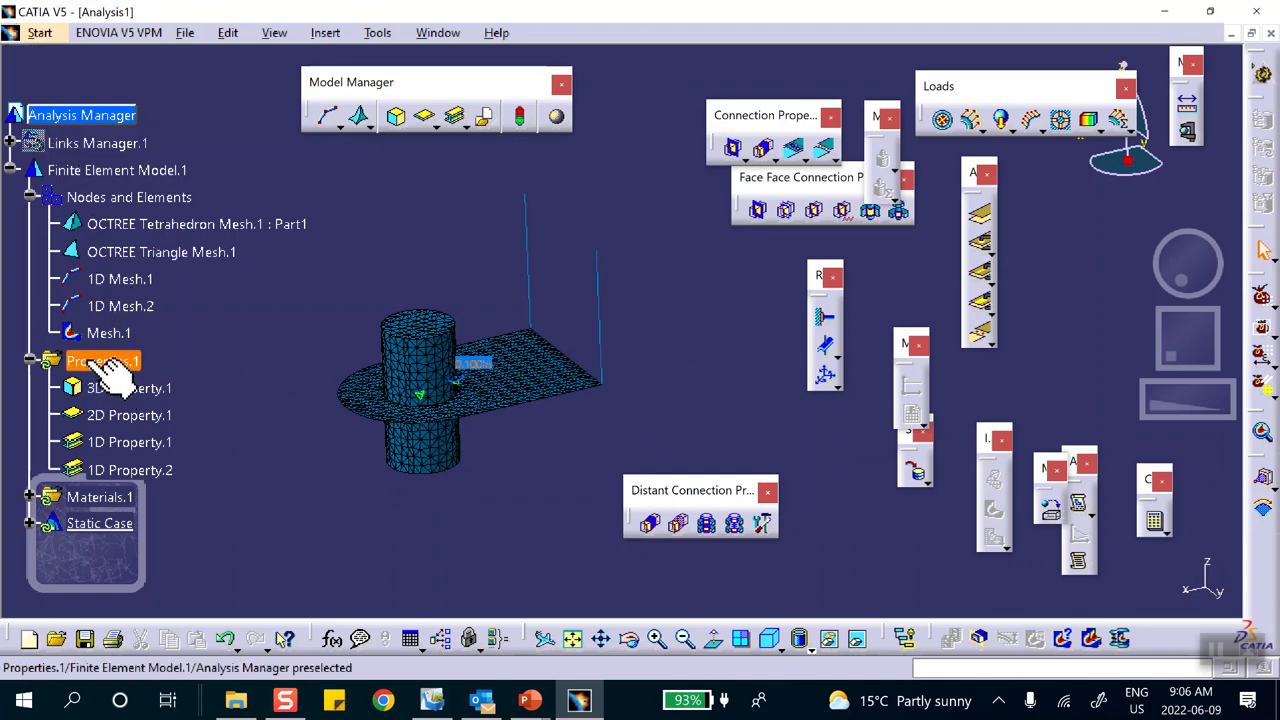
pyautogui.rightClick(121, 334)
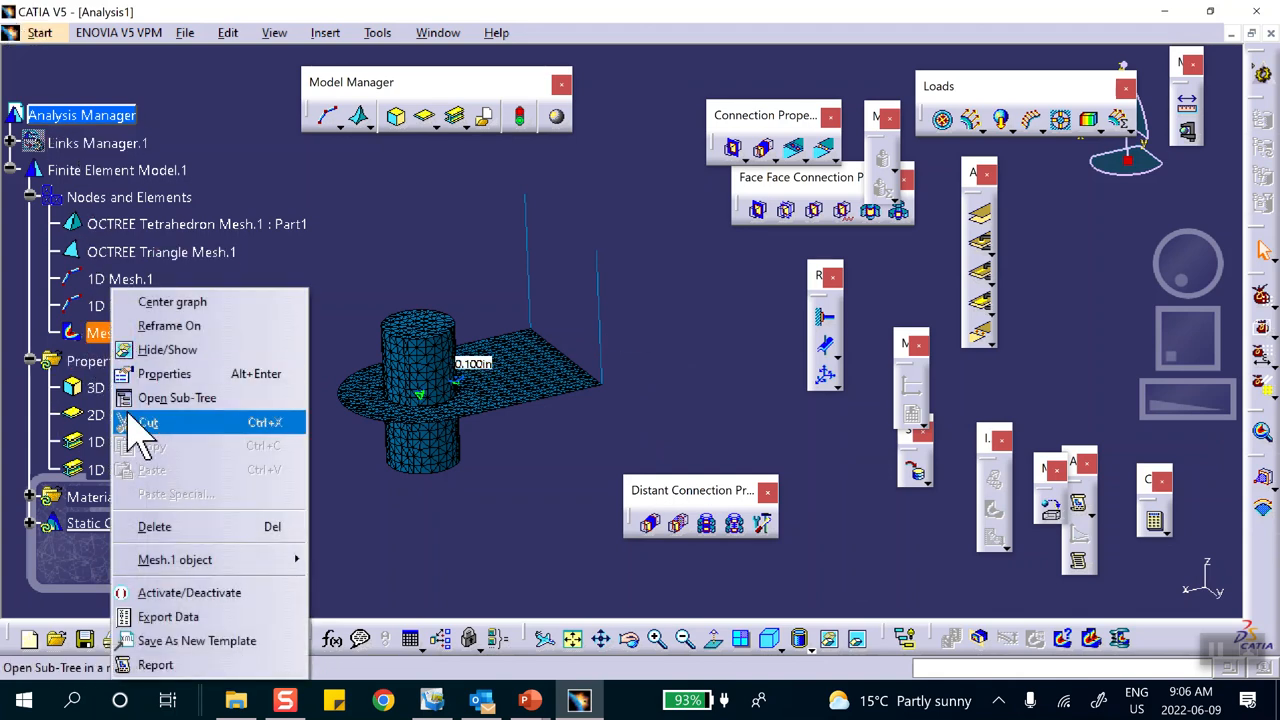
pyautogui.click(188, 593)
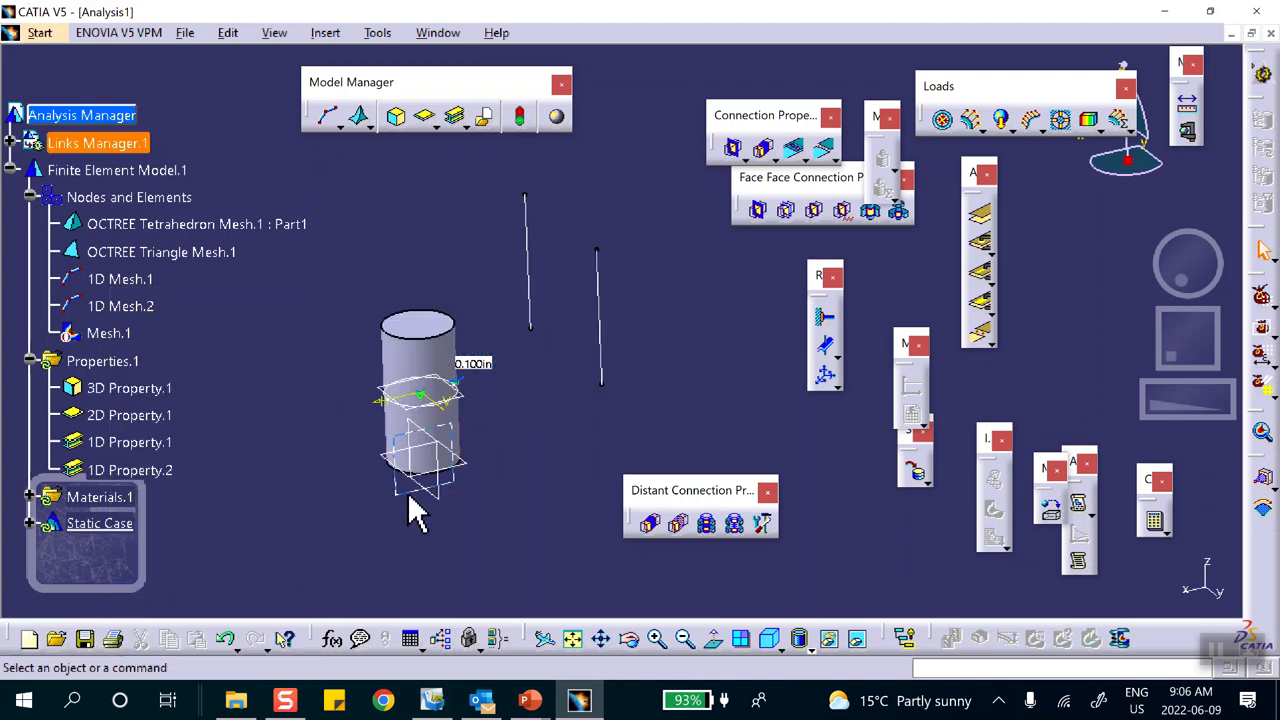
# - Restore the plate surface from the hidden space so it shows with the cylinder and the two vertical lines
pyautogui.click(857, 638)
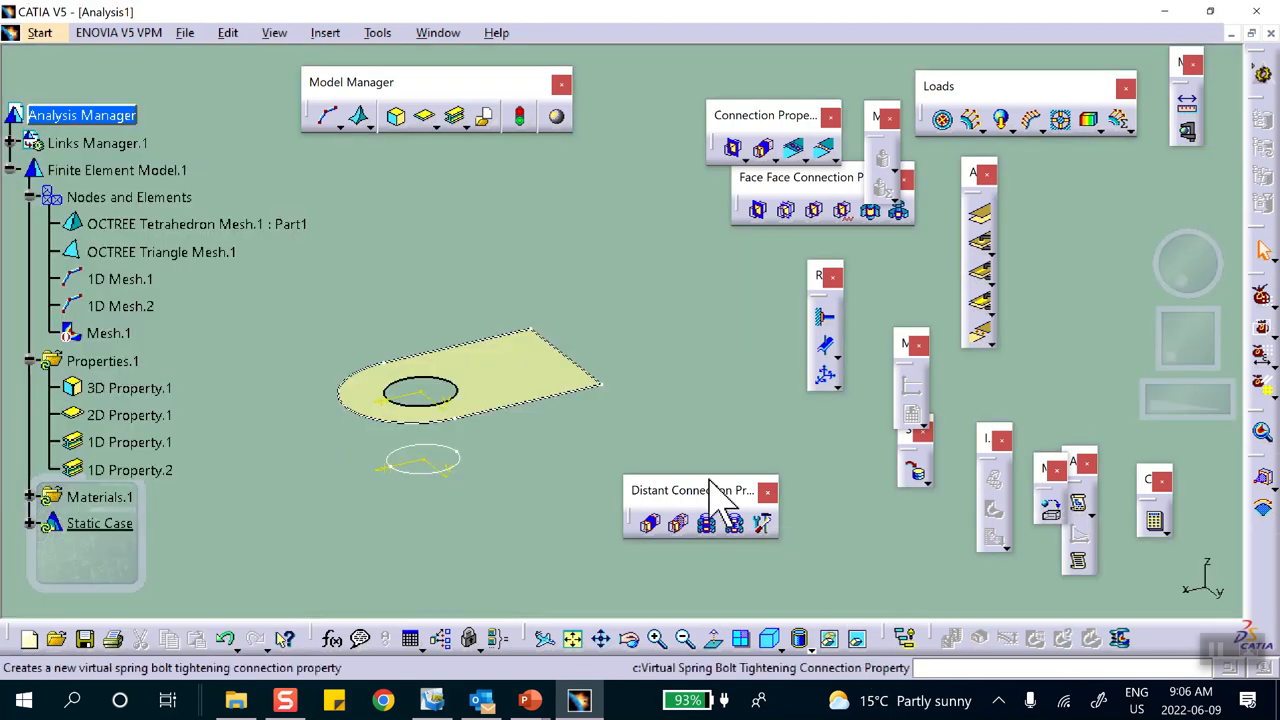
pyautogui.rightClick(530, 372)
pyautogui.click(563, 437)
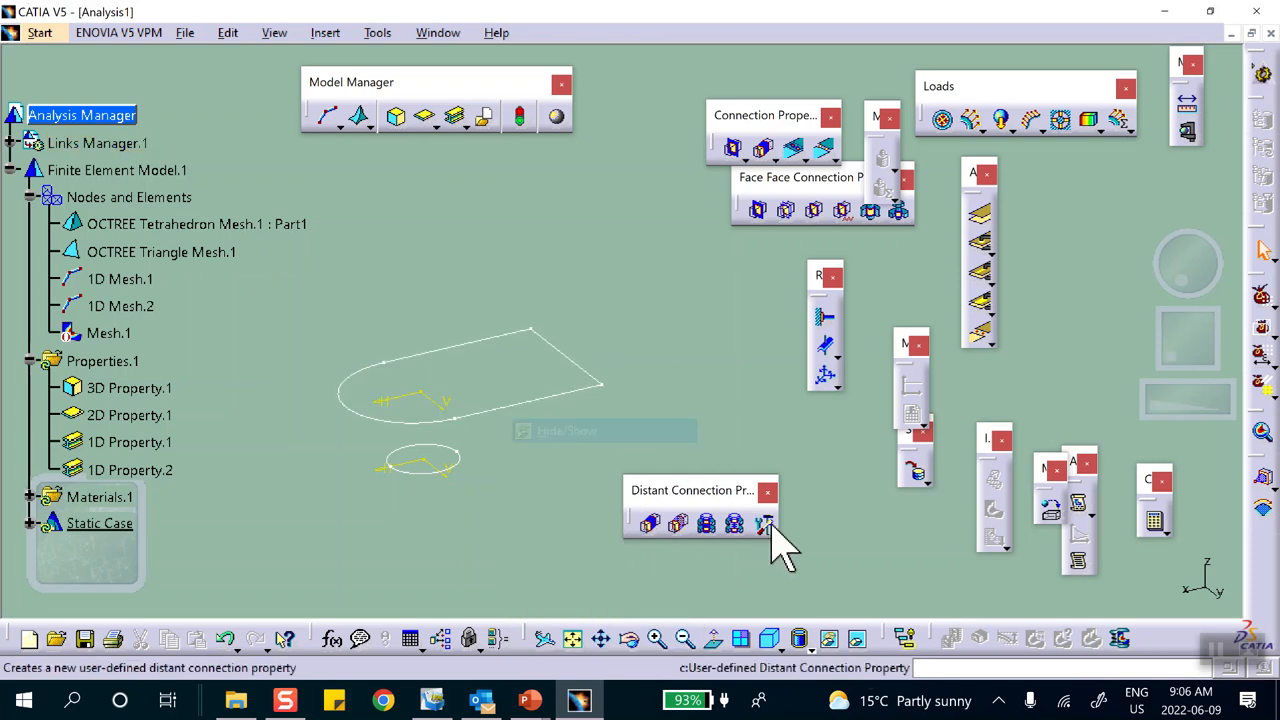
pyautogui.click(855, 640)
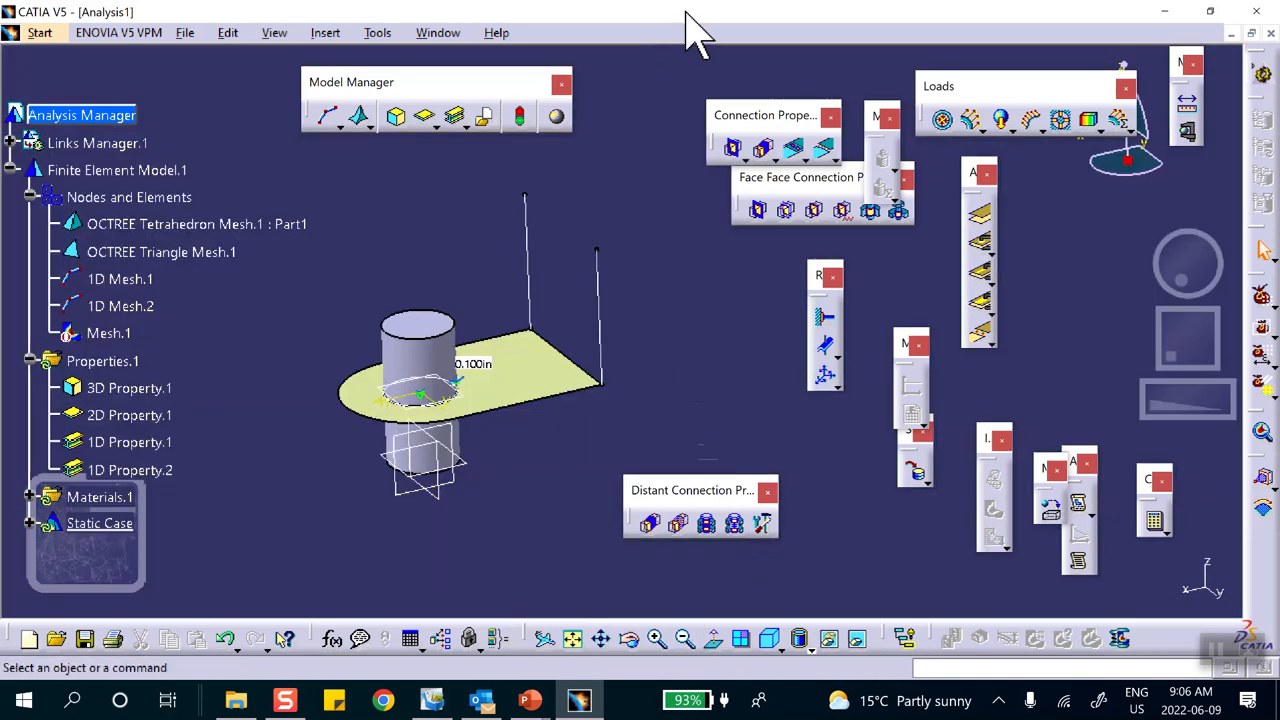
# - Start a clamp restraint with the cylinder's bottom end face as its support
pyautogui.moveTo(470, 486); pyautogui.dragTo(598, 315, button='middle')
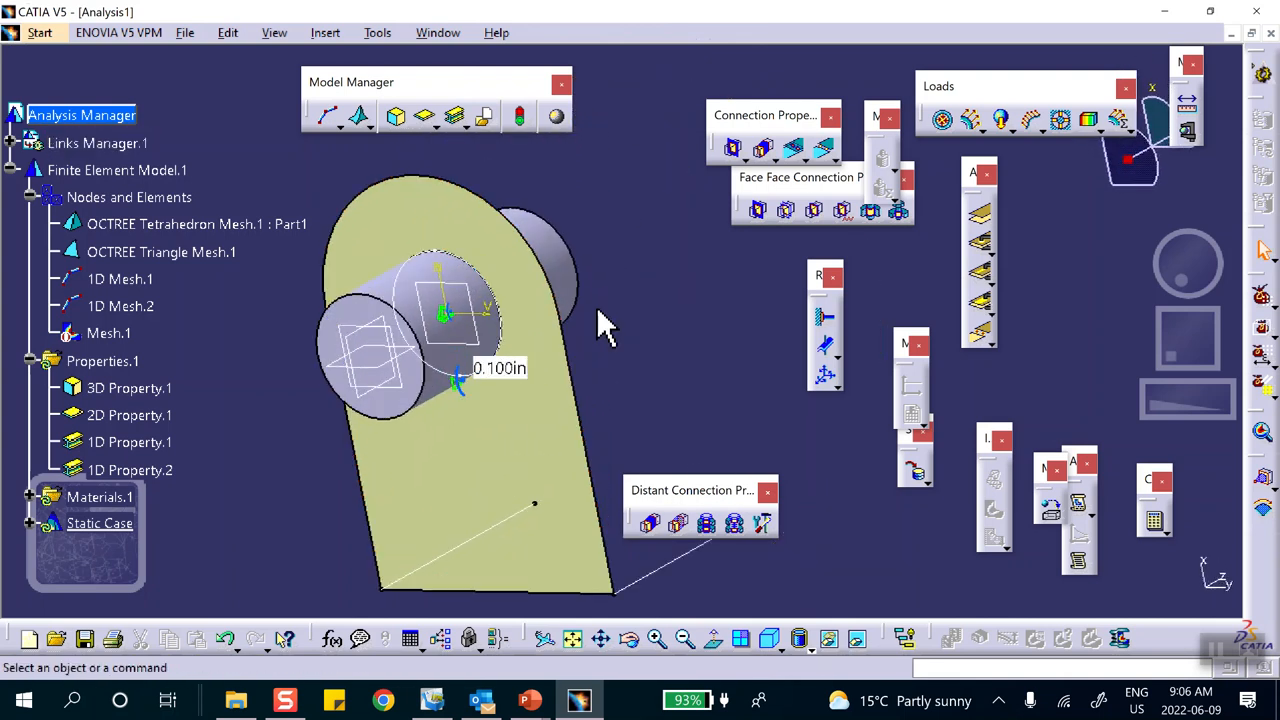
pyautogui.click(826, 319)
pyautogui.click(372, 328)
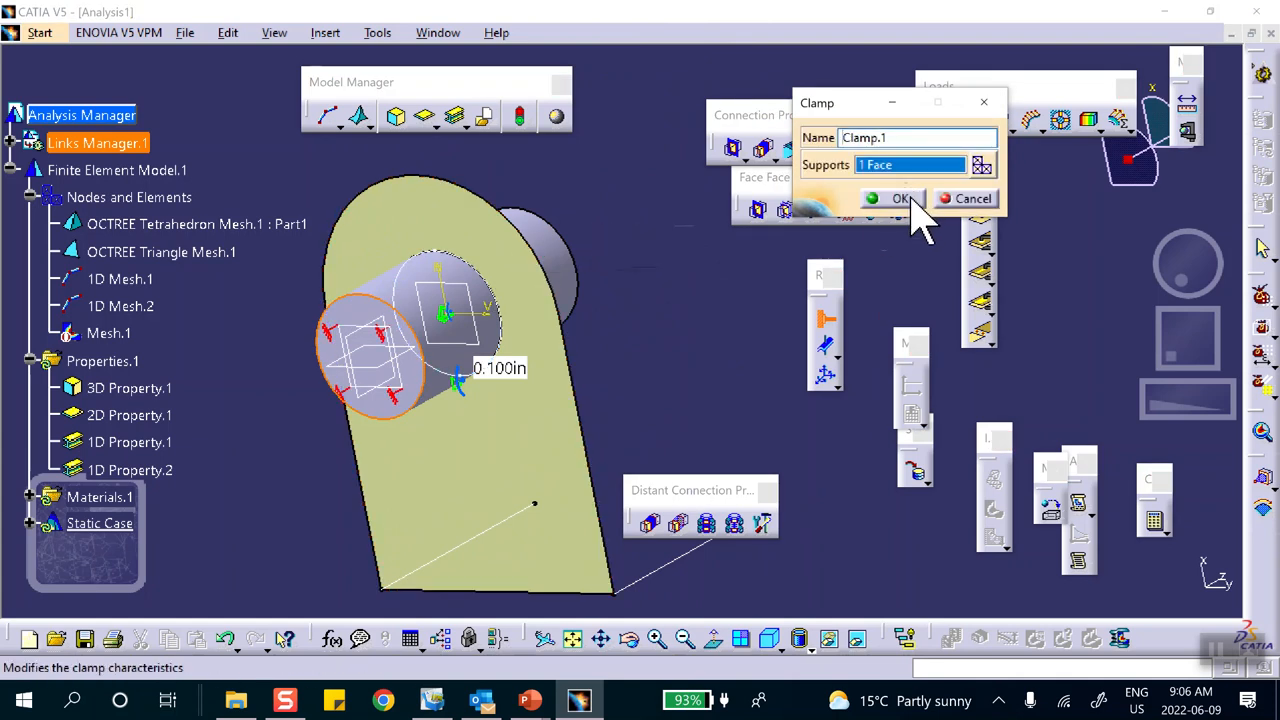
pyautogui.click(900, 199)
# - Add the upper endpoints of both vertical lines to the clamp's supports and create the restraint
pyautogui.moveTo(600, 175); pyautogui.dragTo(510, 425, button='middle')
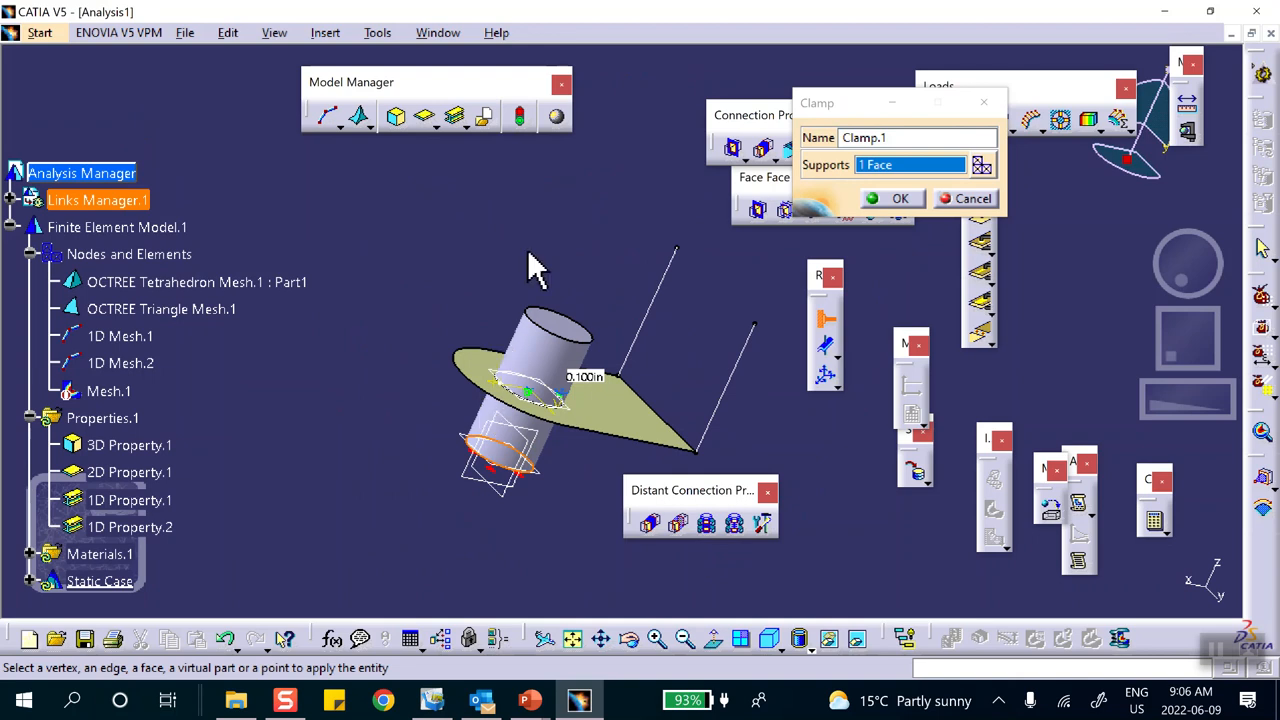
pyautogui.click(678, 249)
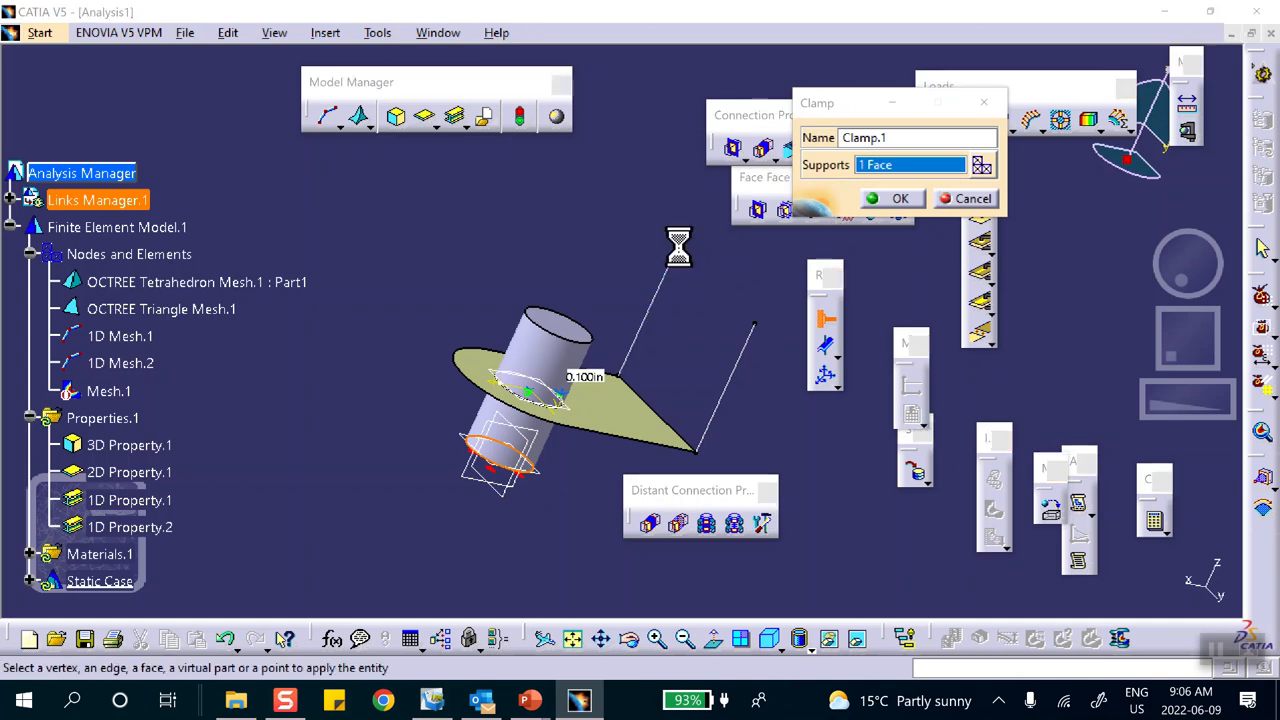
pyautogui.click(755, 330)
pyautogui.moveTo(771, 280); pyautogui.dragTo(546, 60, button='middle')
pyautogui.click(632, 333)
pyautogui.moveTo(580, 274); pyautogui.dragTo(355, 517, button='middle')
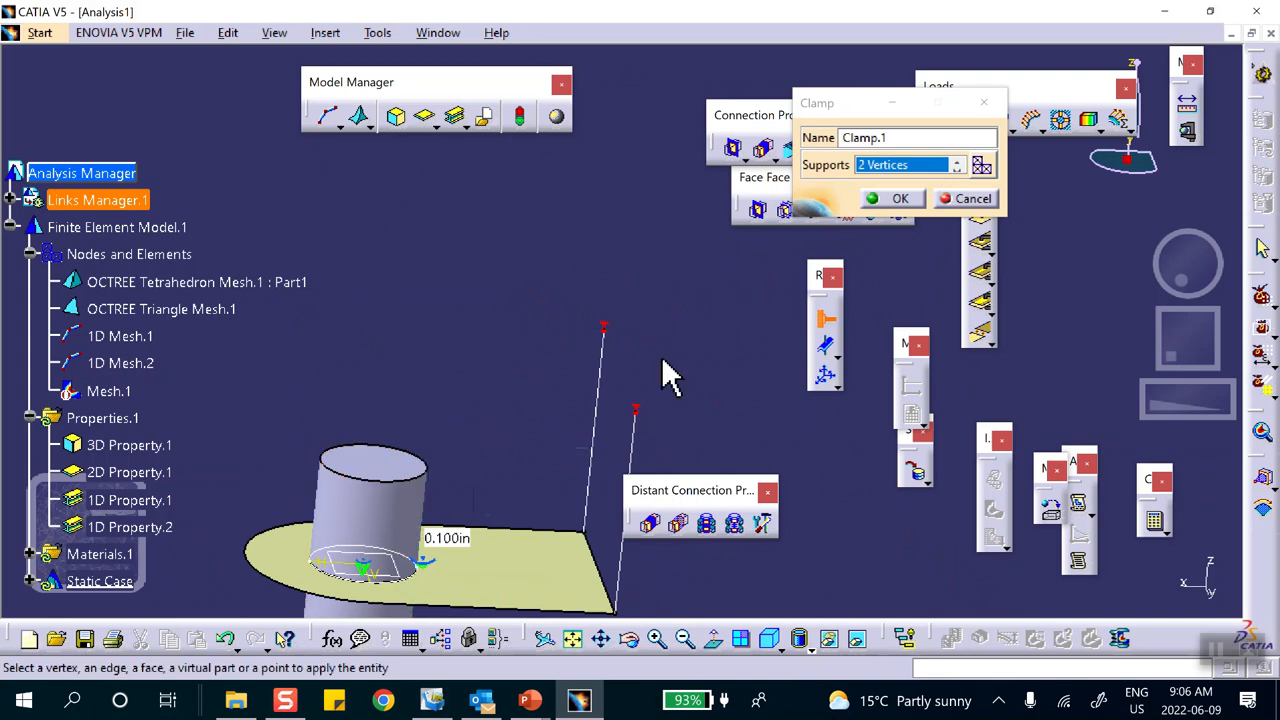
pyautogui.click(906, 198)
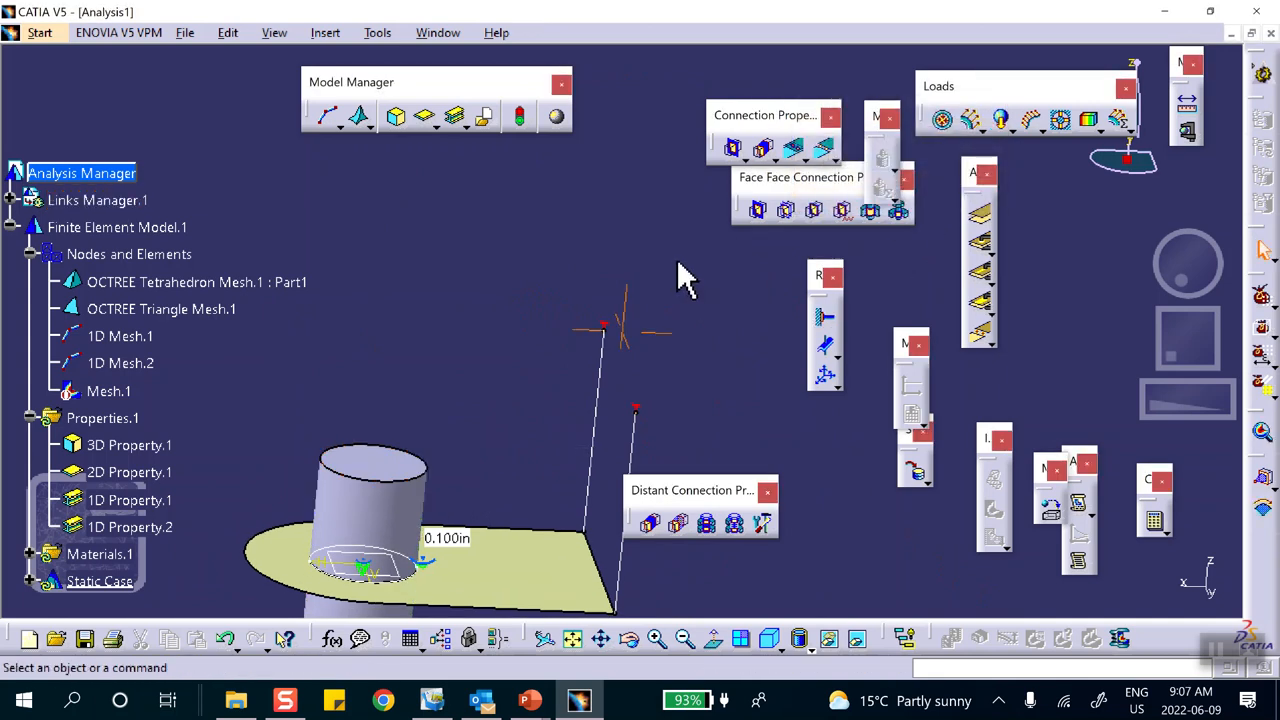
# - Apply a 100 psi pressure load to the plate surface
pyautogui.moveTo(686, 277); pyautogui.dragTo(634, 129, button='middle')
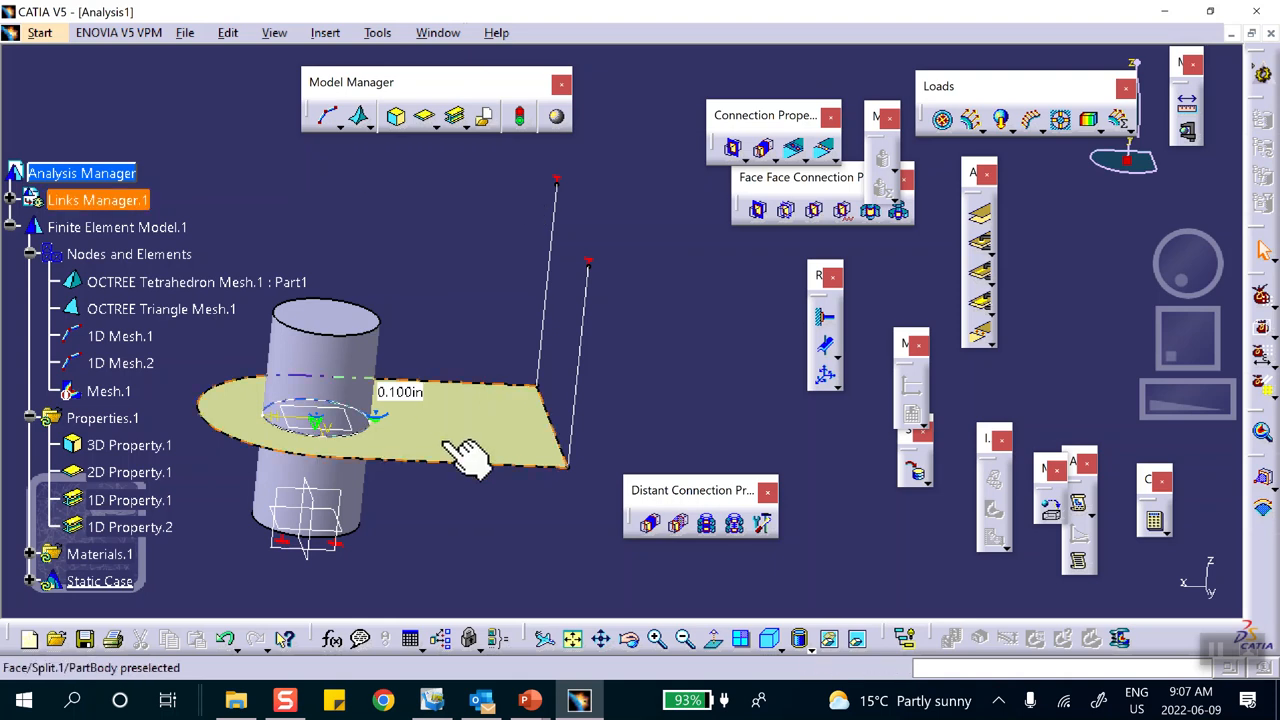
pyautogui.click(943, 120)
pyautogui.click(472, 415)
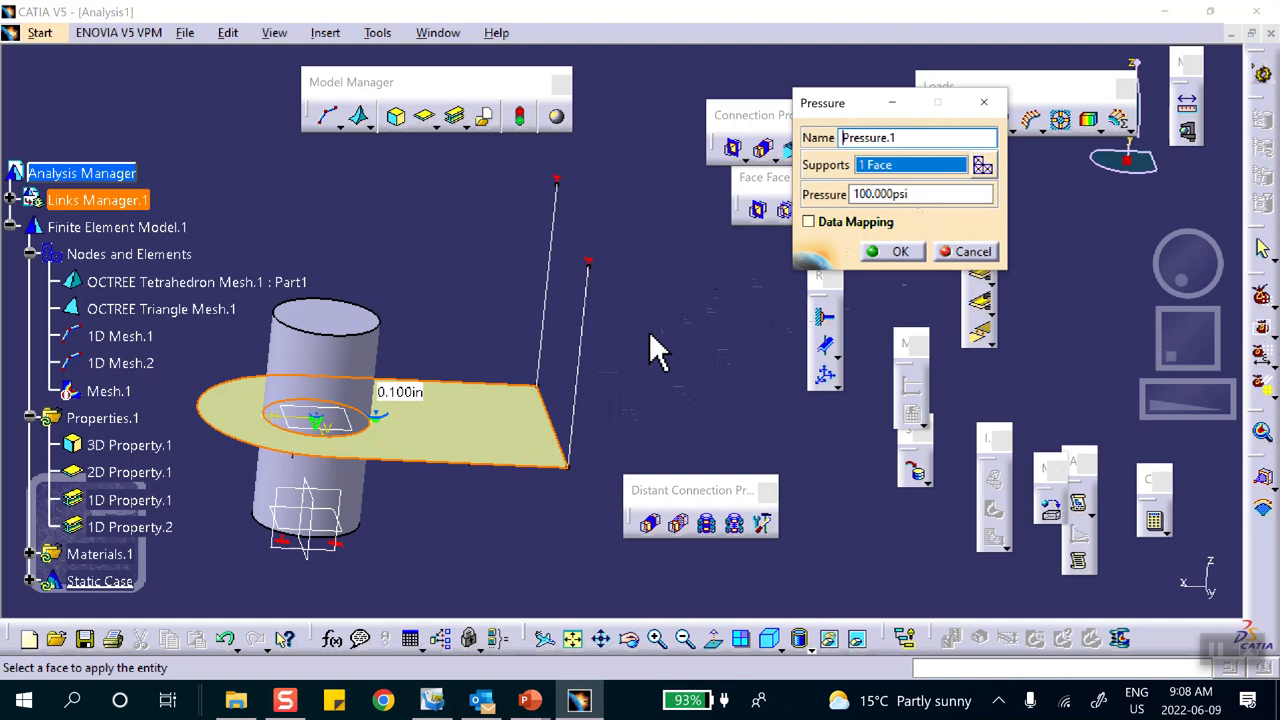
pyautogui.click(886, 252)
pyautogui.moveTo(775, 263); pyautogui.dragTo(548, 257, button='middle')
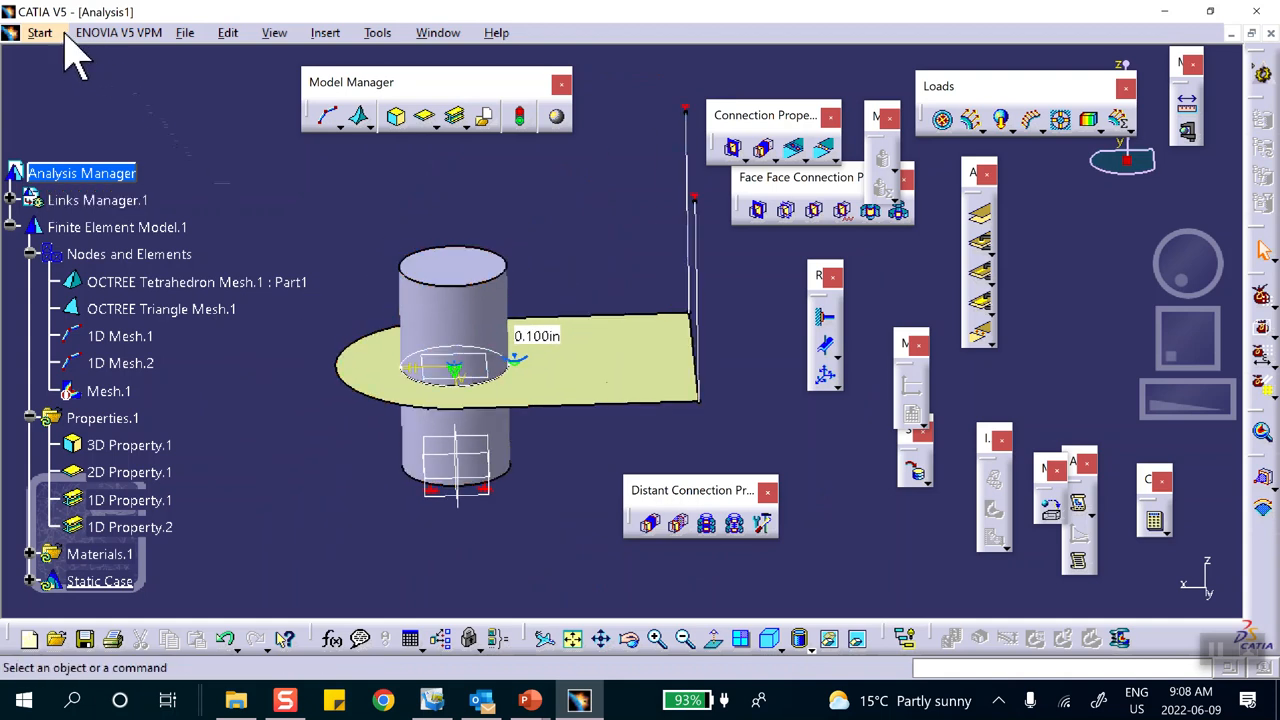
# - Save the analysis as Analysis1.CATAnalysis in the 830-single-part folder, together with the modified Part1.CATPart
pyautogui.click(185, 32)
pyautogui.click(252, 257)
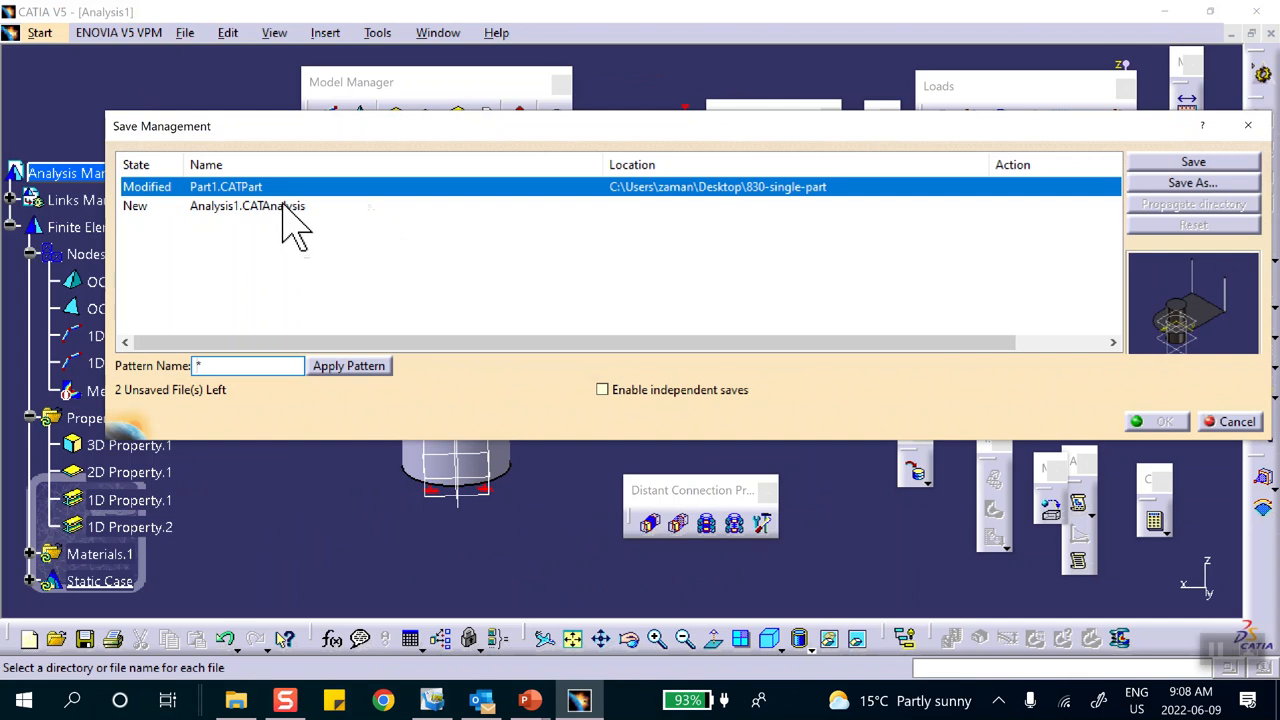
pyautogui.click(283, 206)
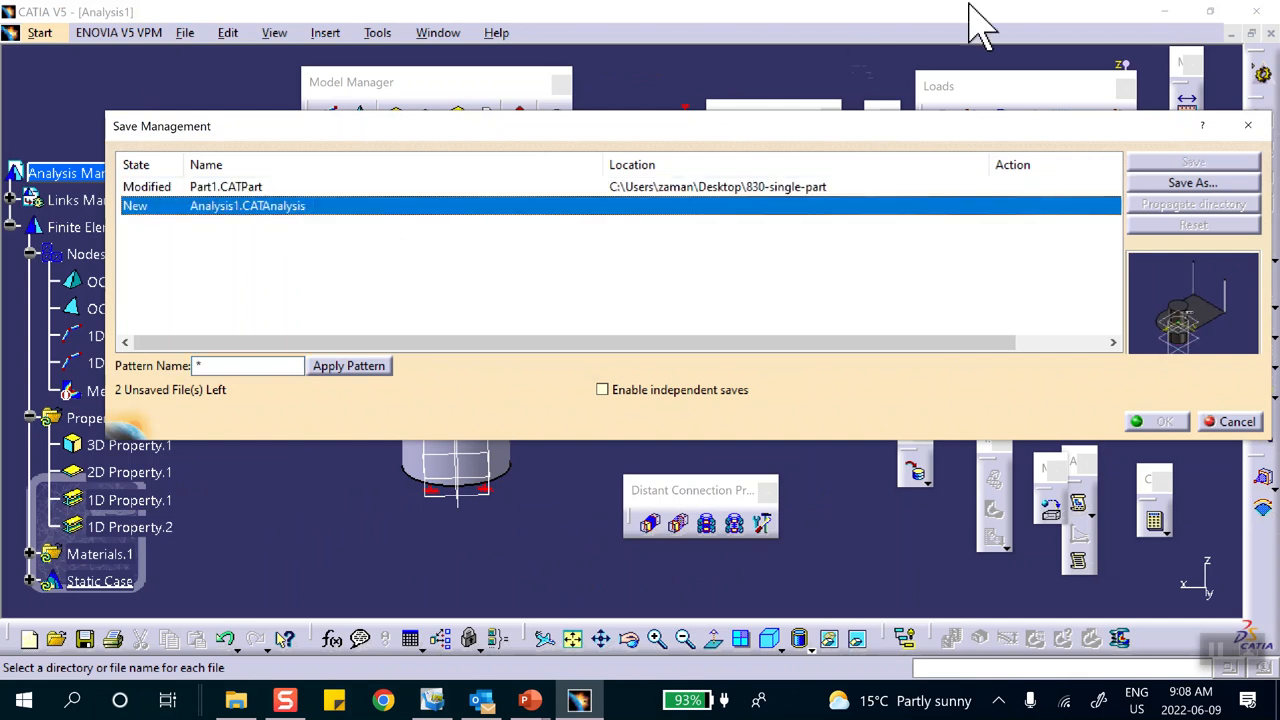
pyautogui.click(1180, 185)
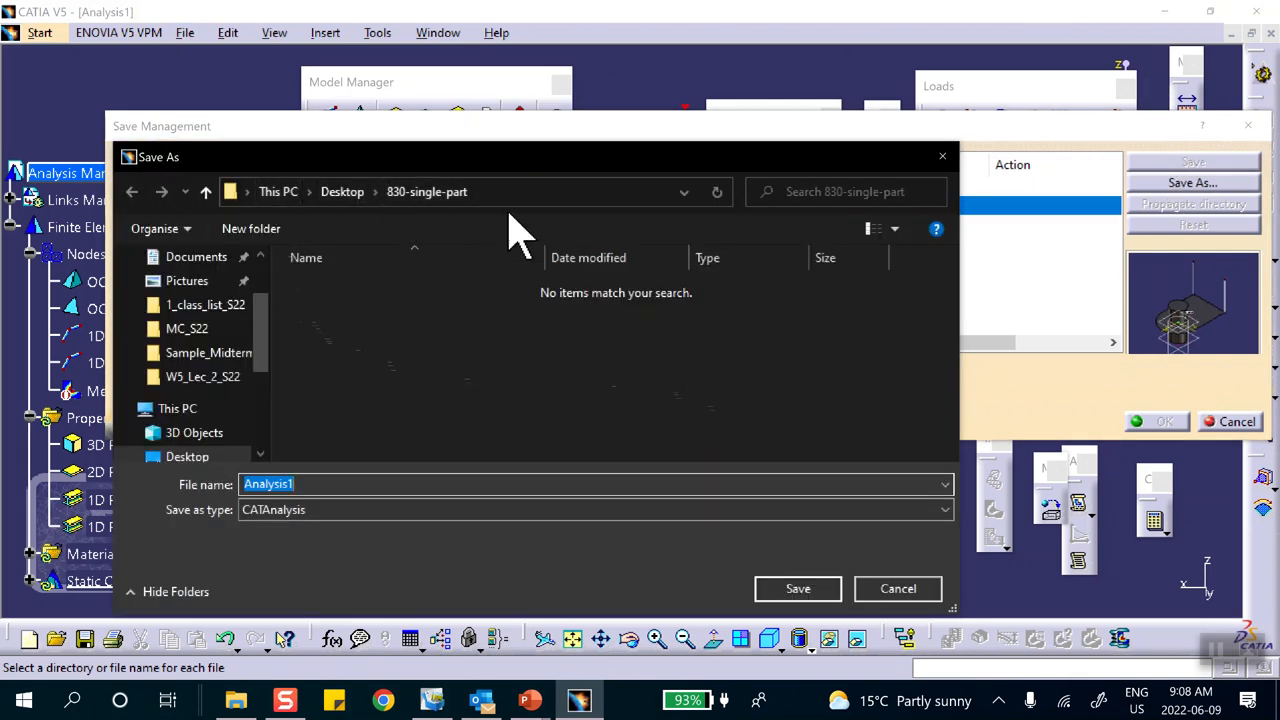
pyautogui.click(798, 588)
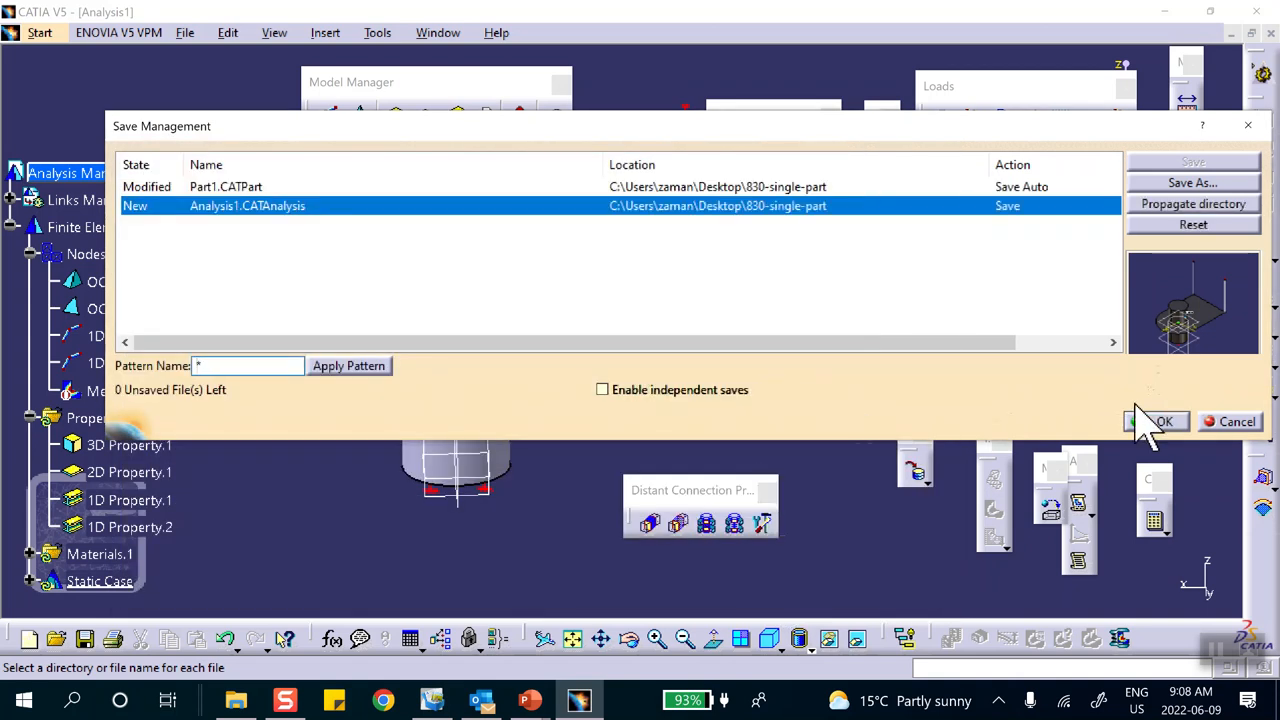
pyautogui.click(1145, 421)
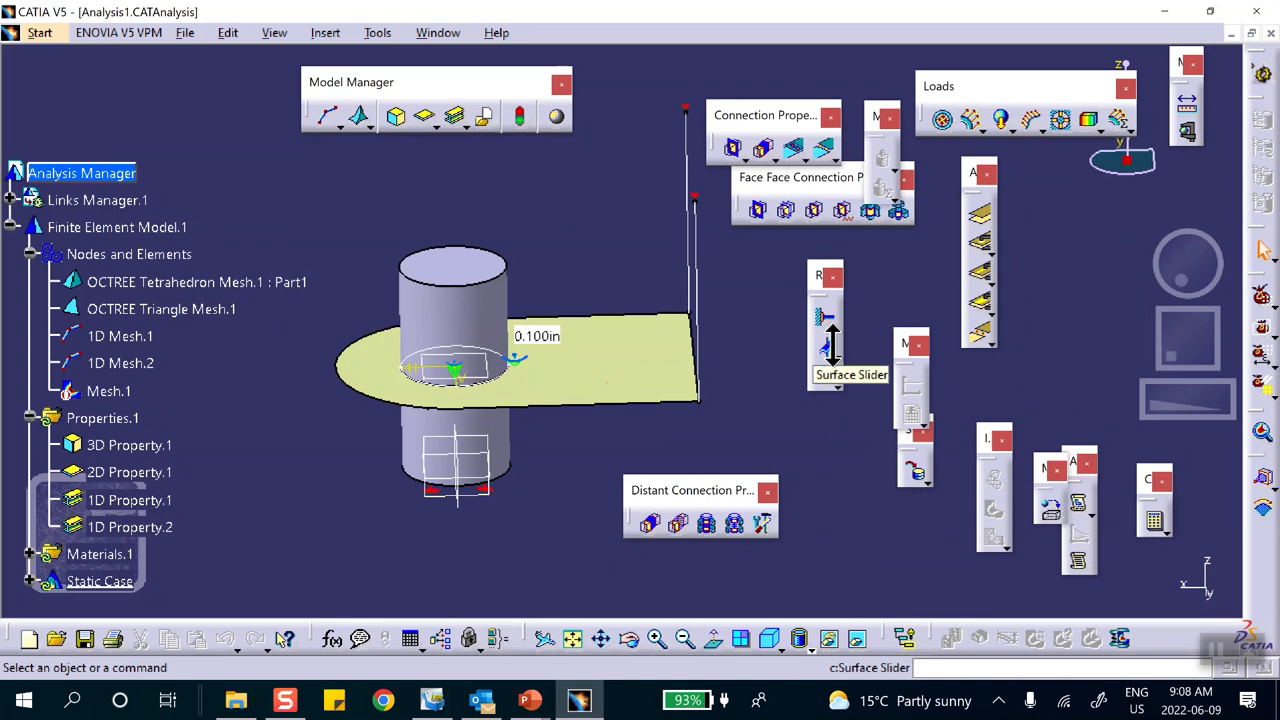
# - Try to compute the whole analysis with the All option
pyautogui.click(1156, 521)
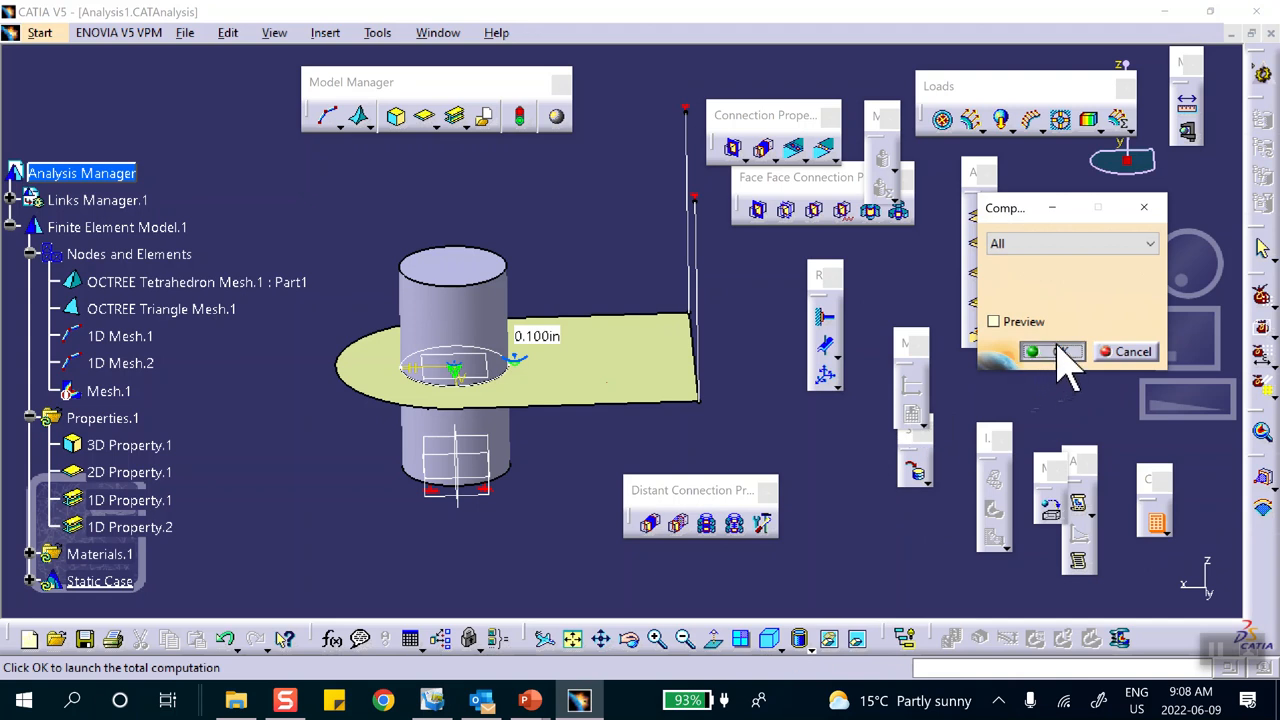
pyautogui.click(1058, 352)
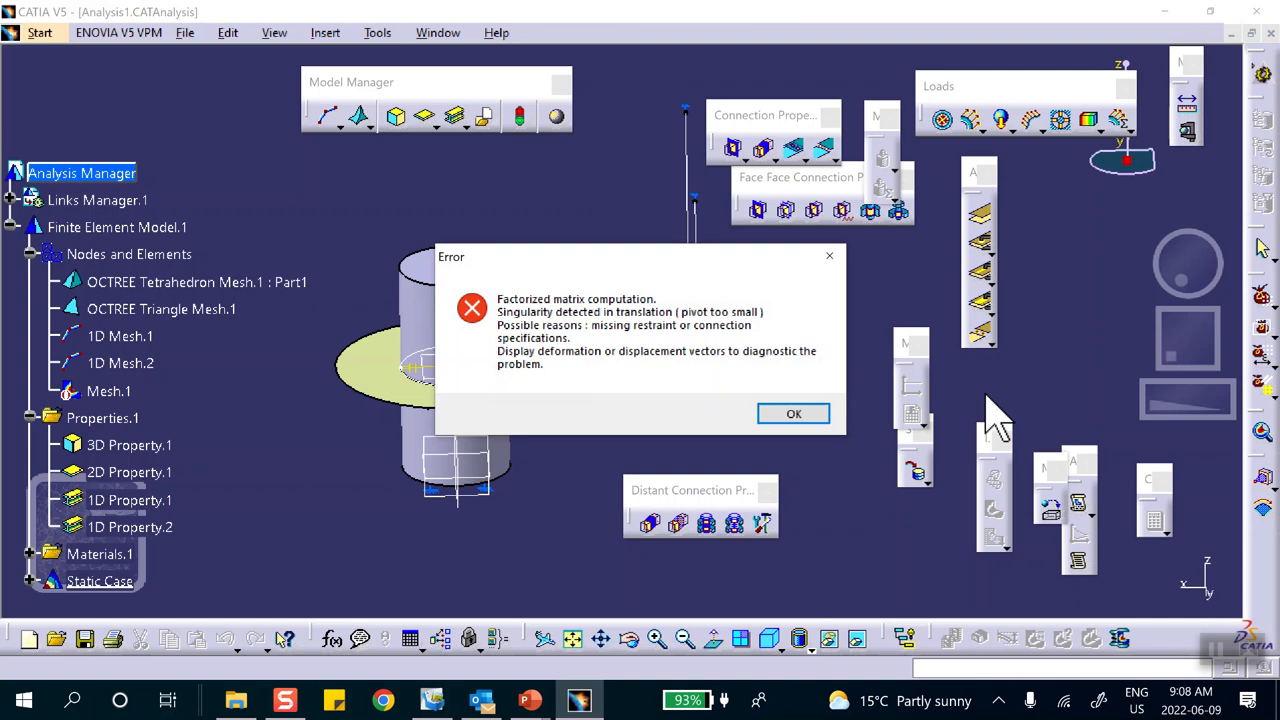
pyautogui.click(812, 416)
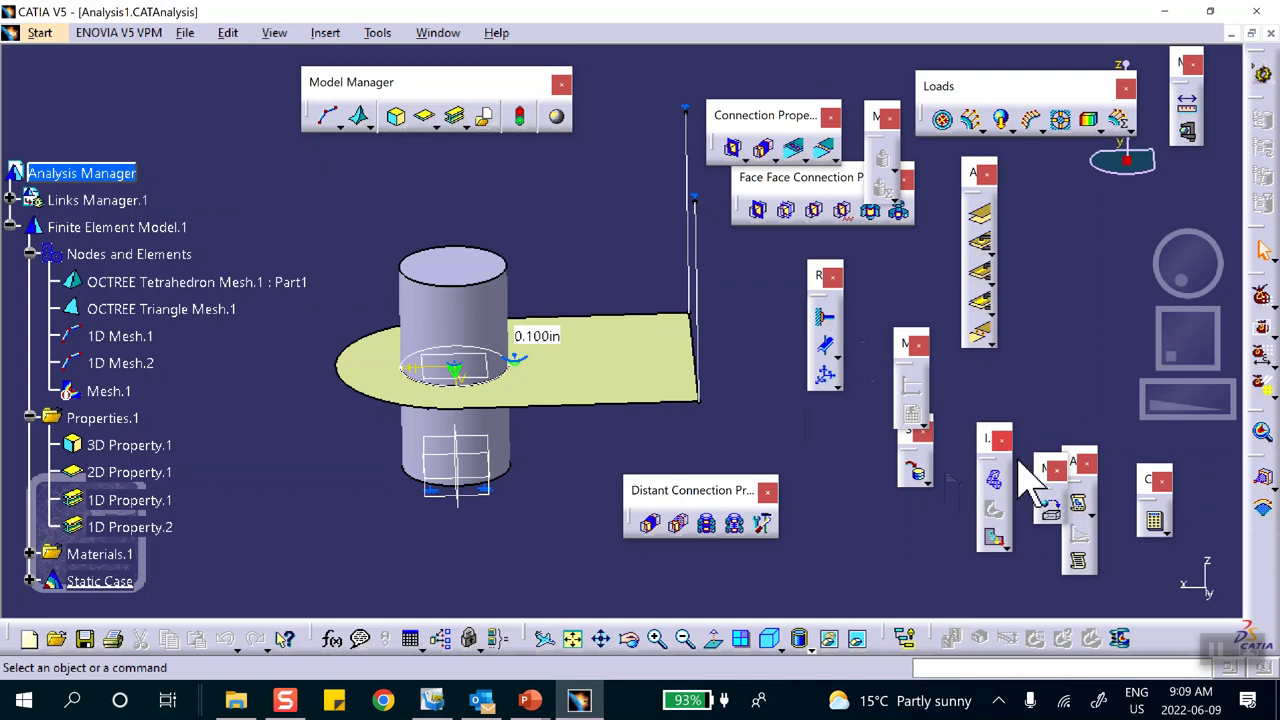
# - Display the deformed mesh of the static case and animate it to diagnose the missing connection
pyautogui.click(995, 478)
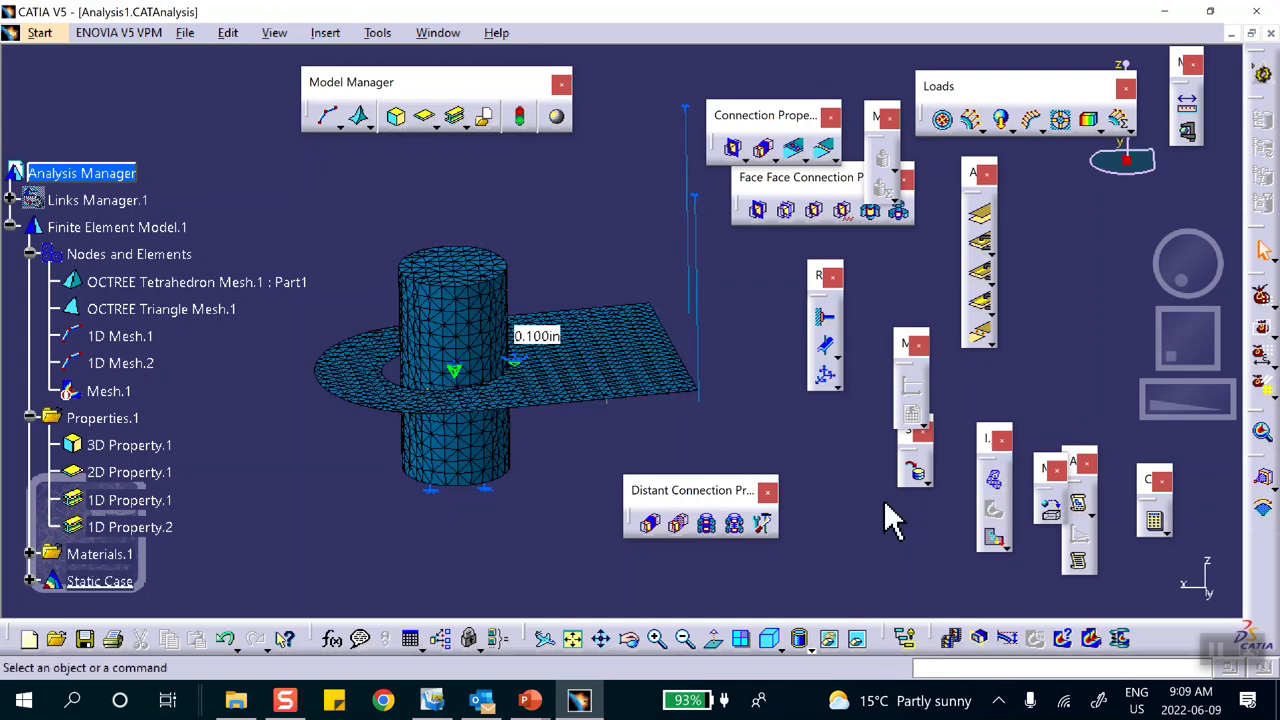
pyautogui.click(952, 639)
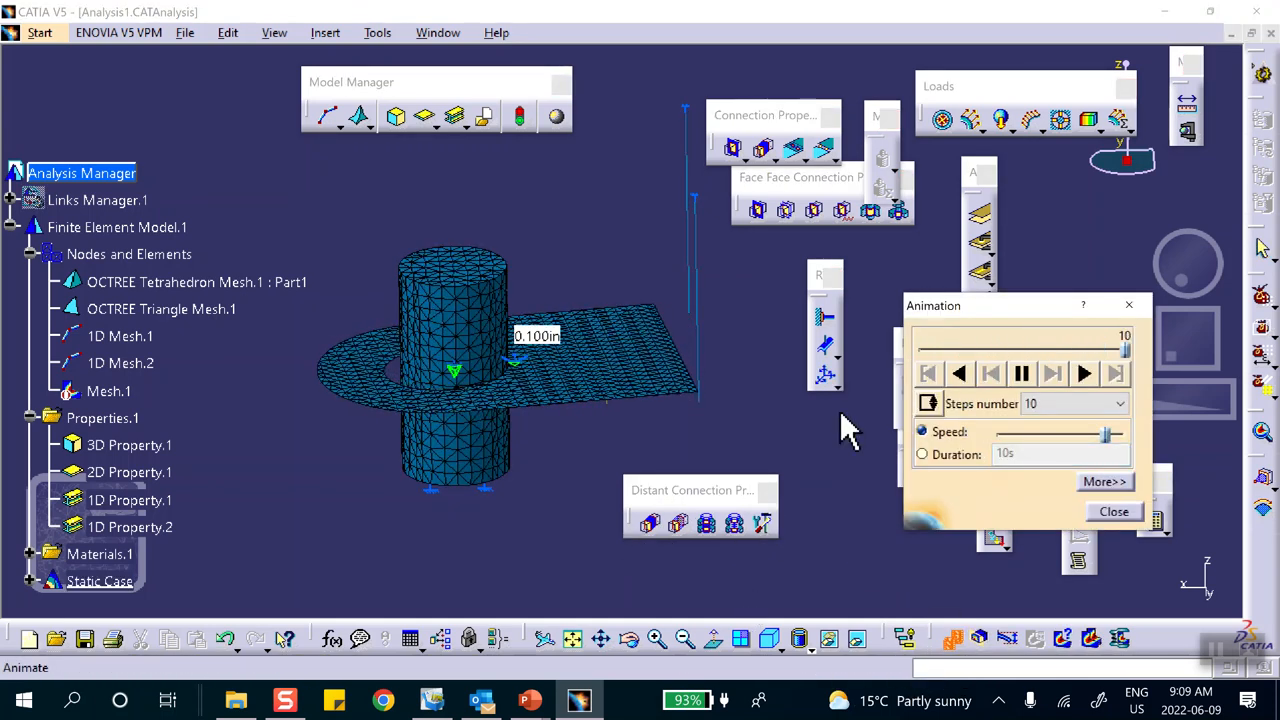
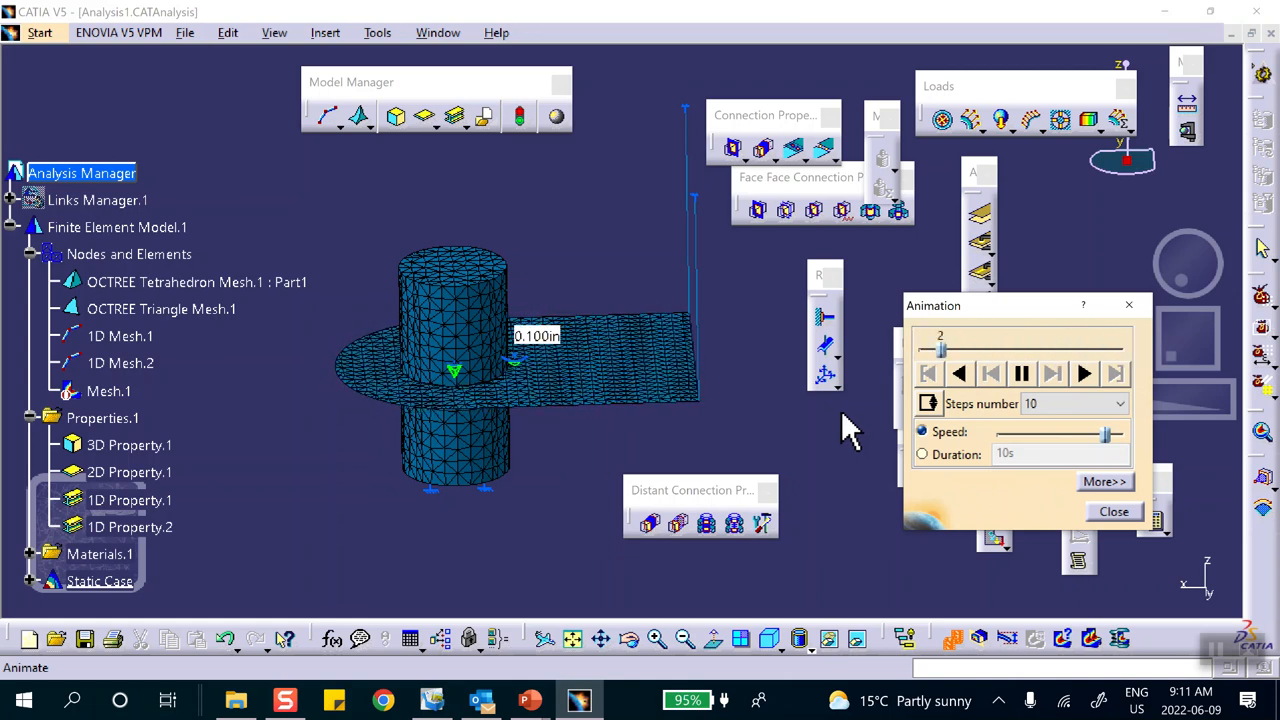
pyautogui.click(1030, 374)
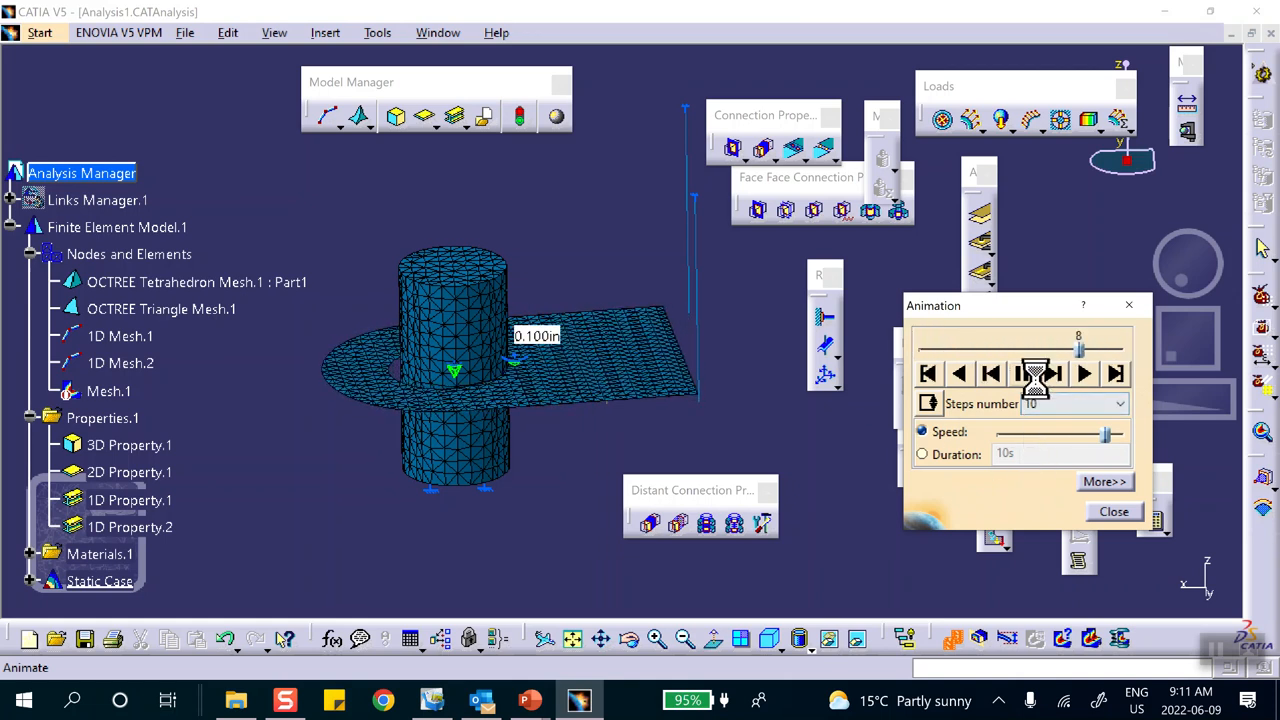
pyautogui.click(1114, 511)
# - Expand the Static Case and deactivate the deformed mesh image under its solution
pyautogui.scroll(-5, 200, 357)
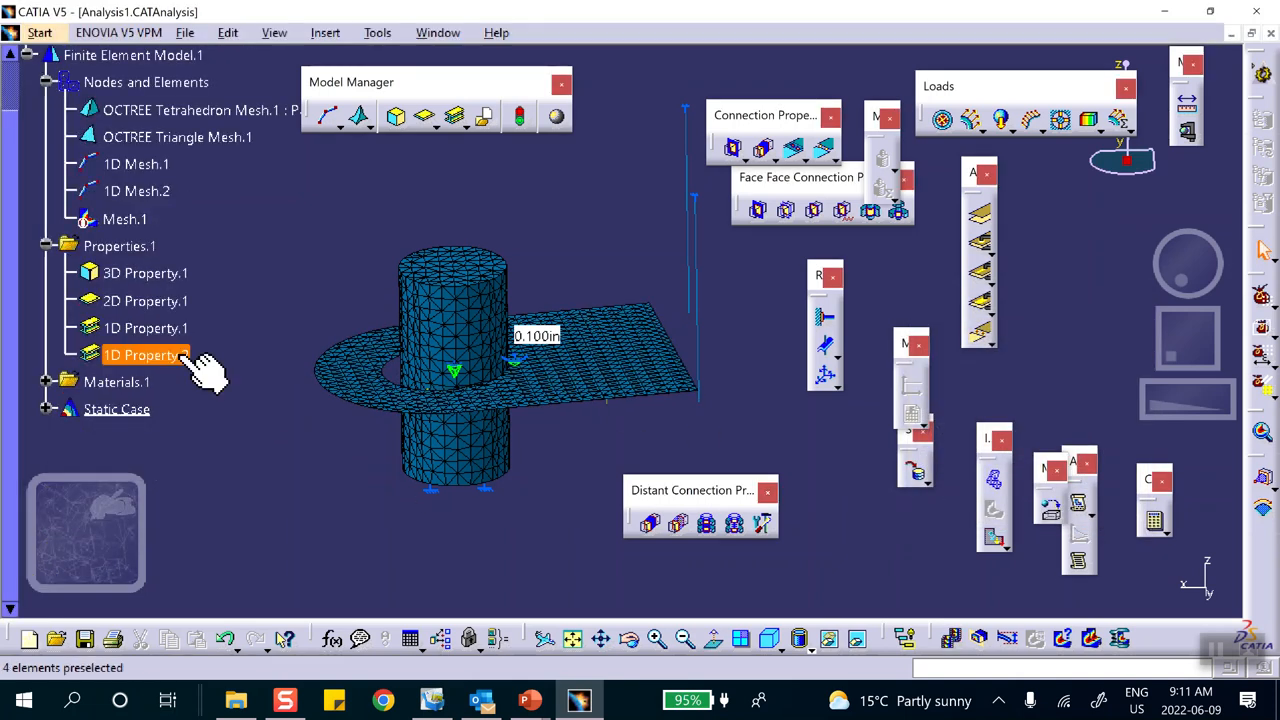
pyautogui.click(46, 238)
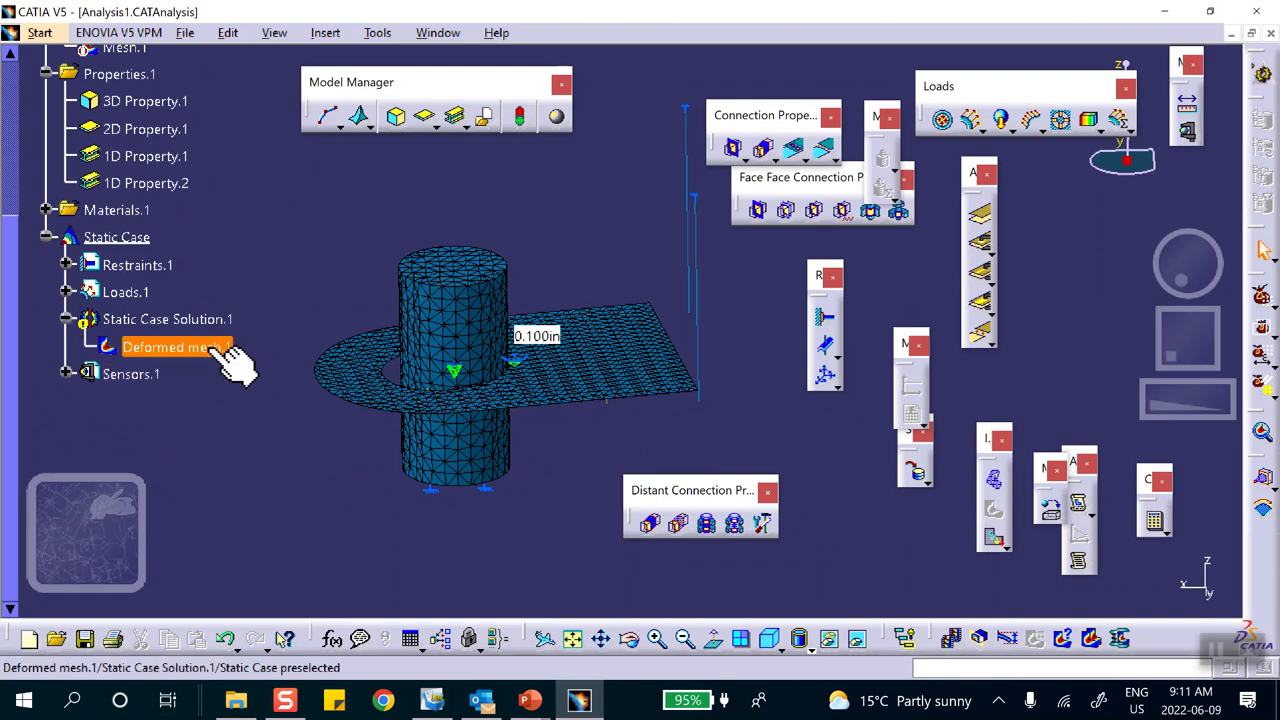
pyautogui.rightClick(212, 347)
pyautogui.click(286, 593)
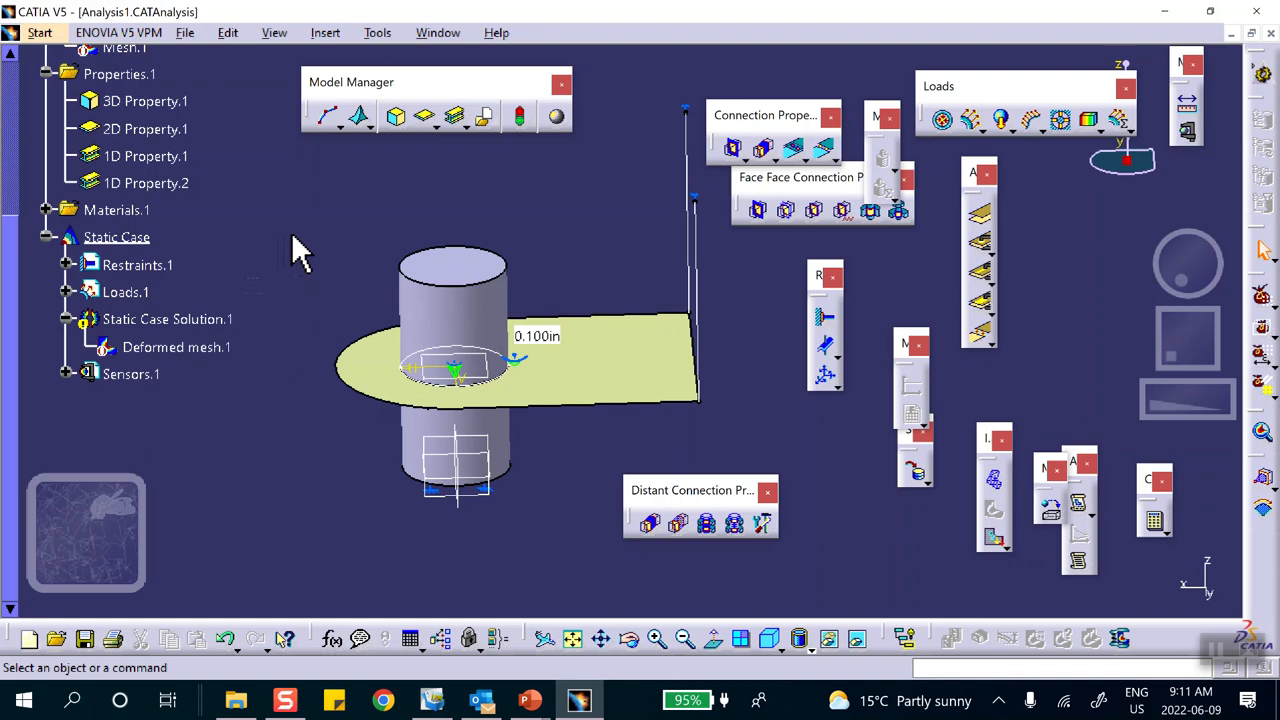
# - Start a General Analysis Connection and hide the sketch circle where the cylinder passes through the plate
pyautogui.click(983, 240)
pyautogui.moveTo(643, 206); pyautogui.dragTo(672, 158, button='middle')
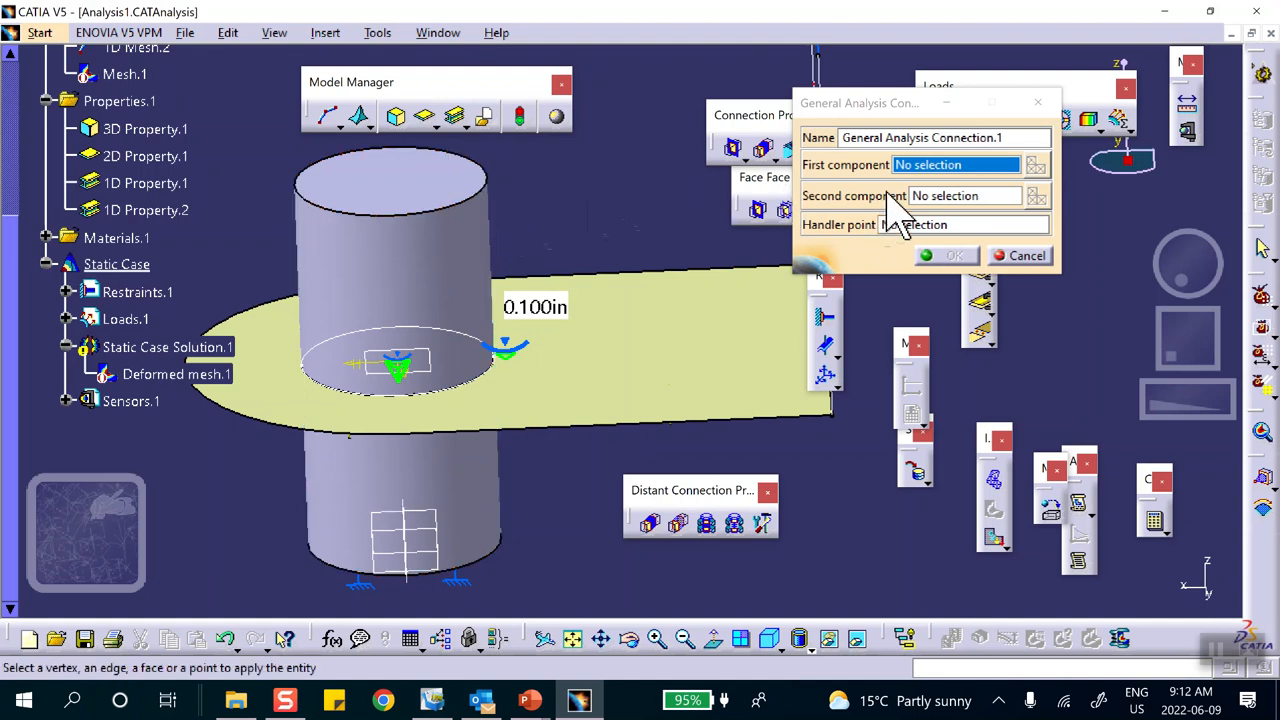
pyautogui.rightClick(456, 342)
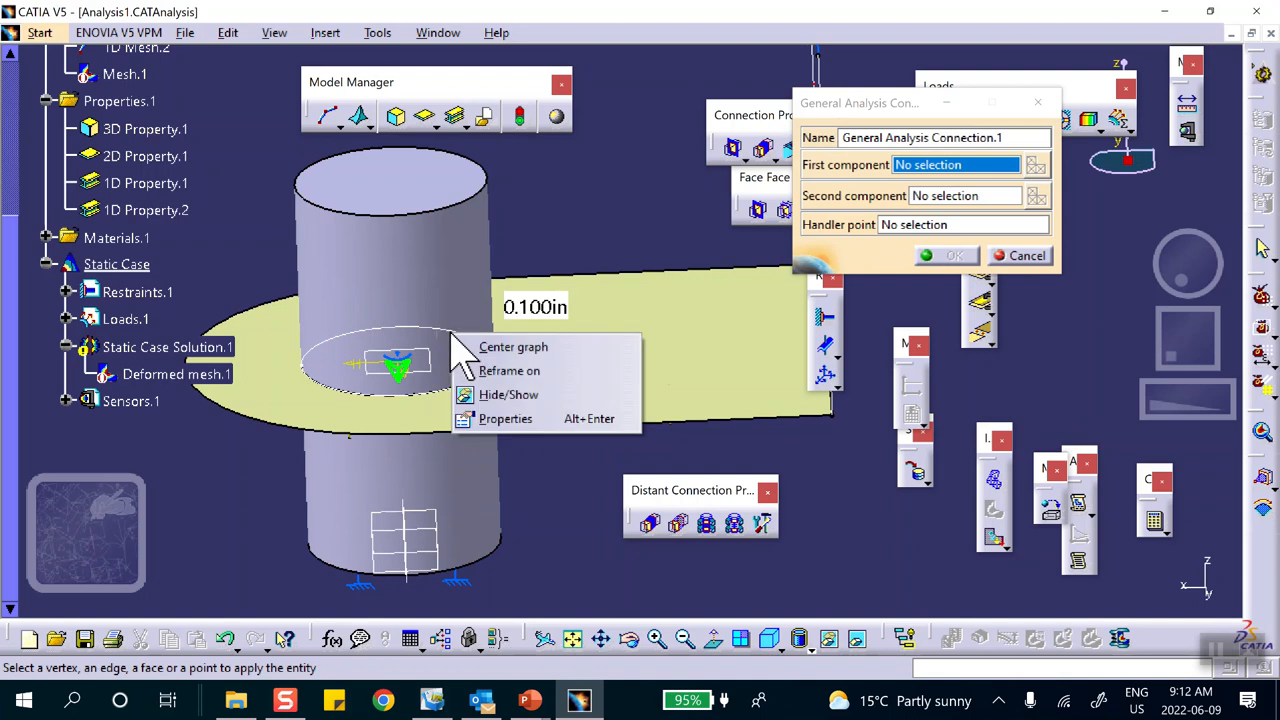
pyautogui.click(493, 394)
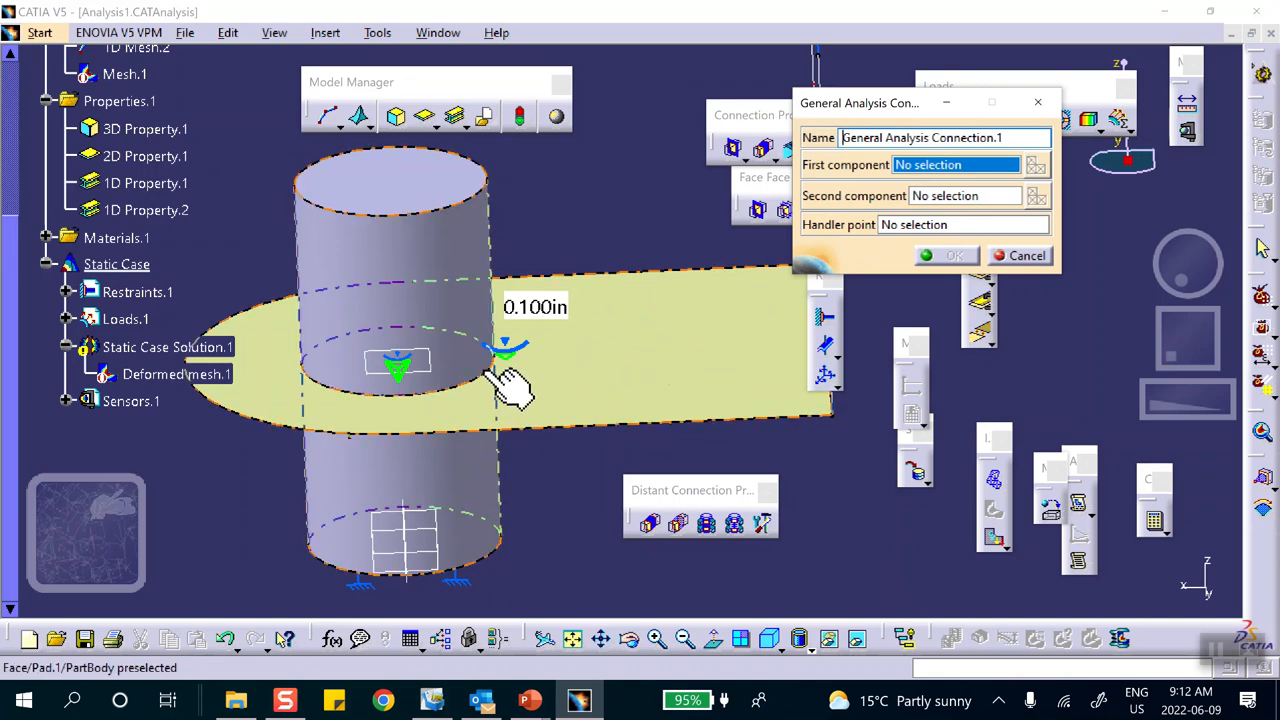
# - Connect the cylinder's side face as first component to the plate's circular hole edge as second, hiding the cylinder to reach the edge
pyautogui.click(449, 254)
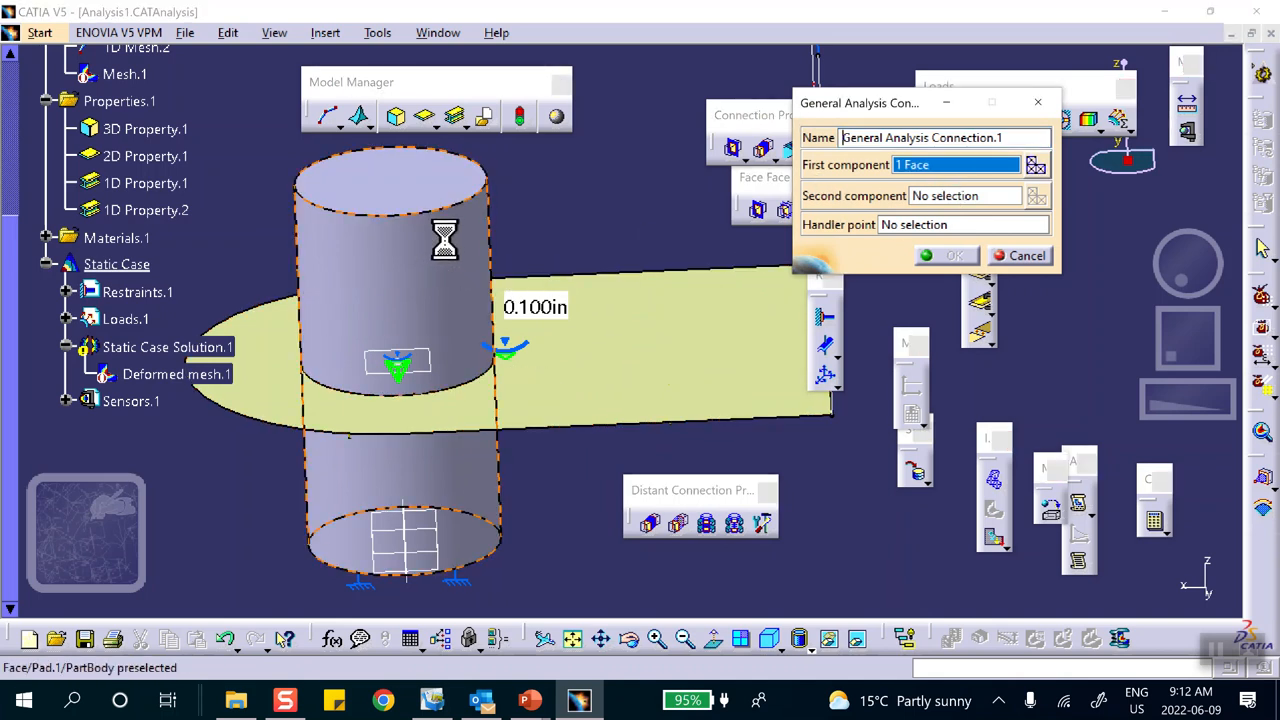
pyautogui.rightClick(450, 248)
pyautogui.click(486, 300)
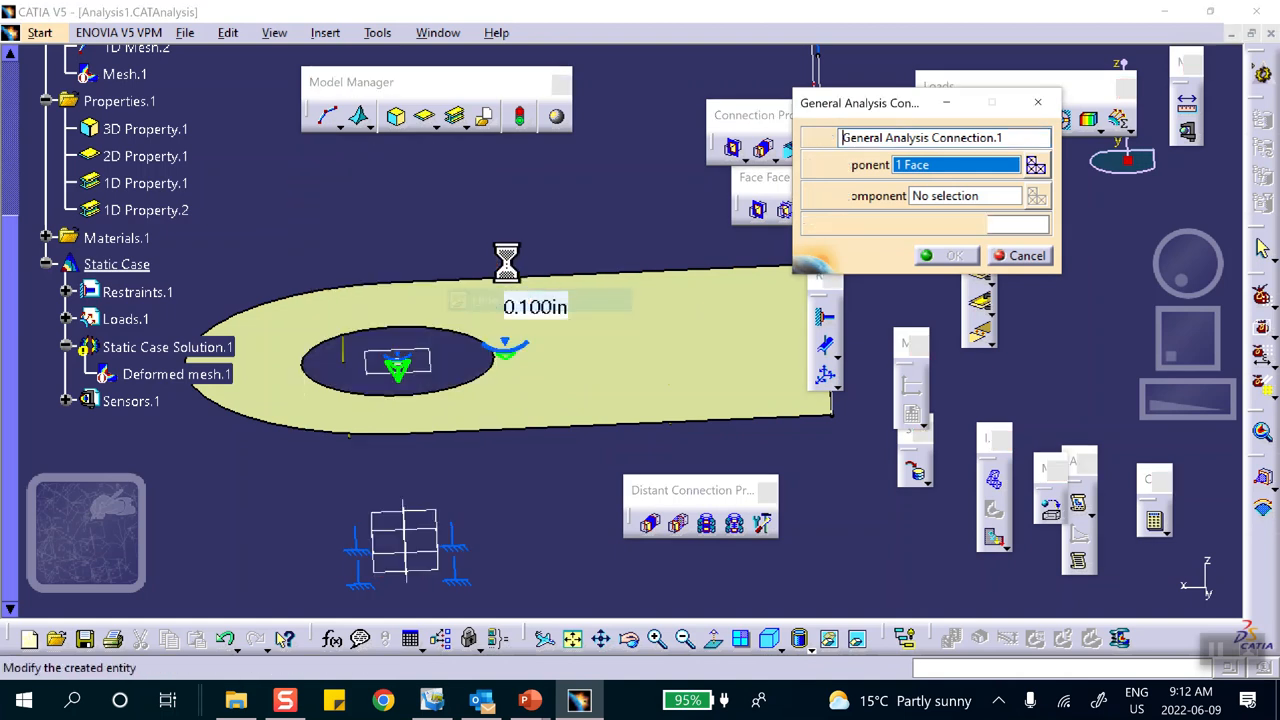
pyautogui.click(958, 196)
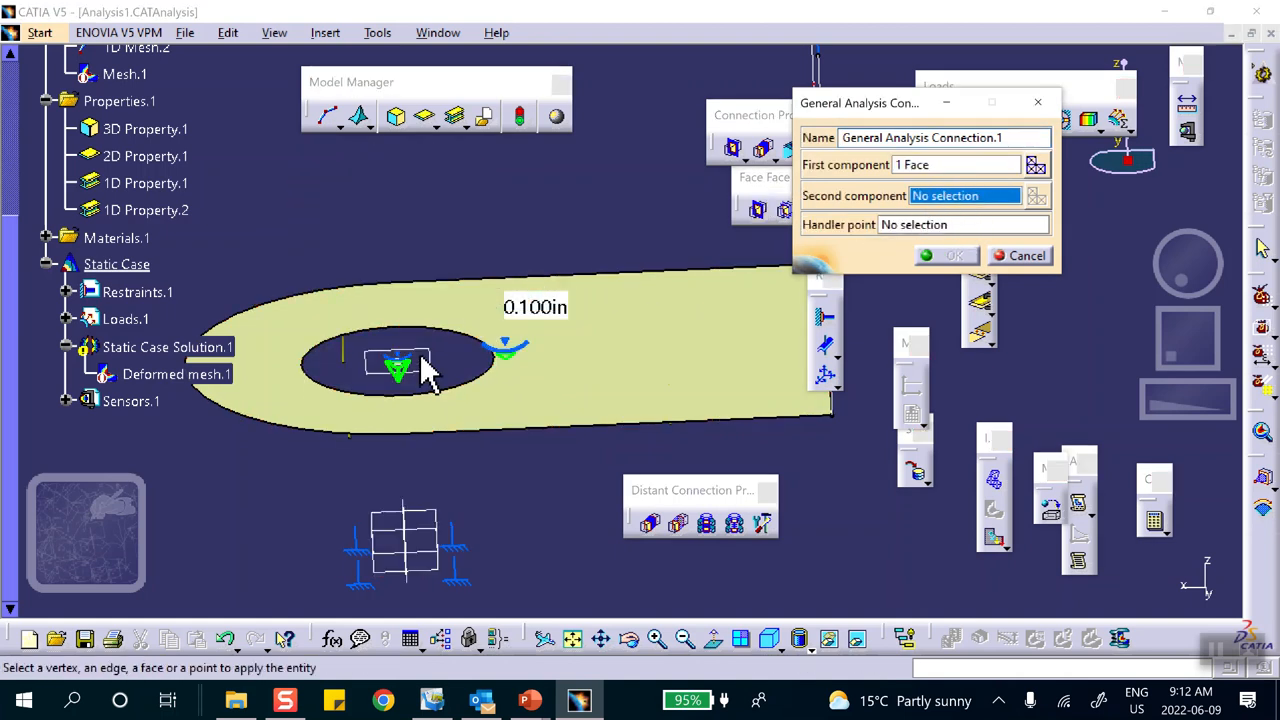
pyautogui.click(483, 380)
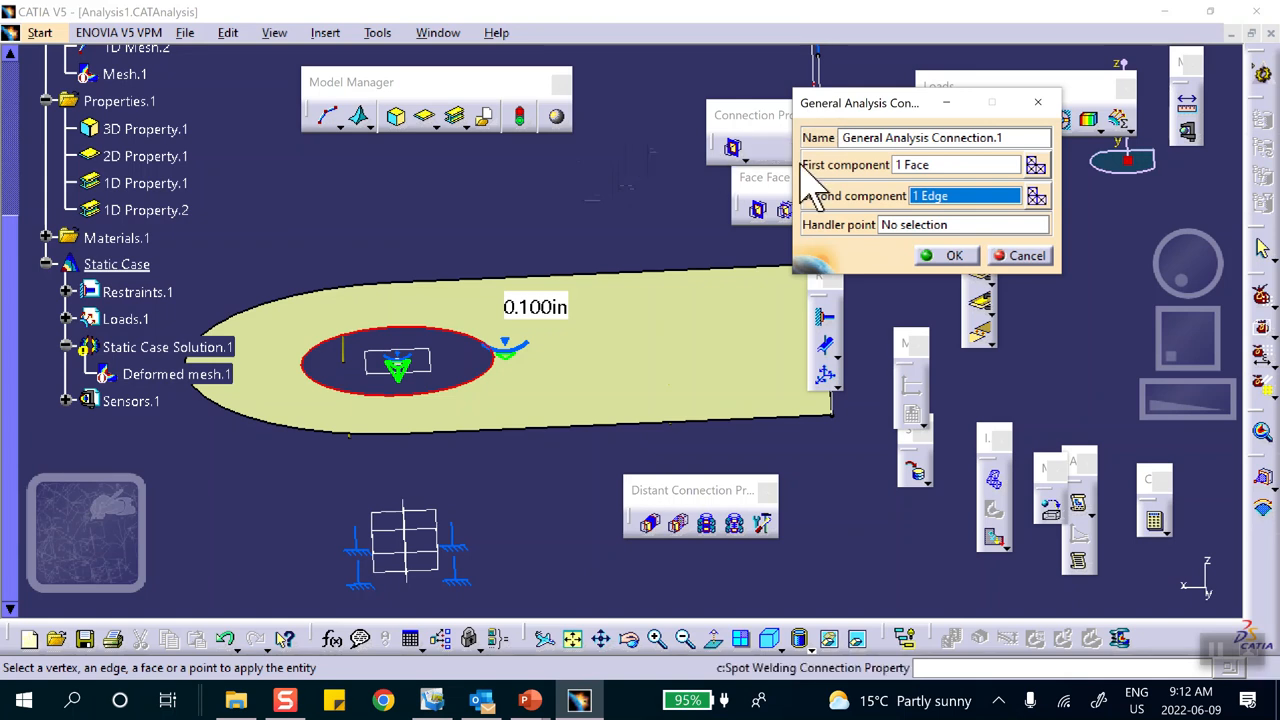
pyautogui.click(950, 255)
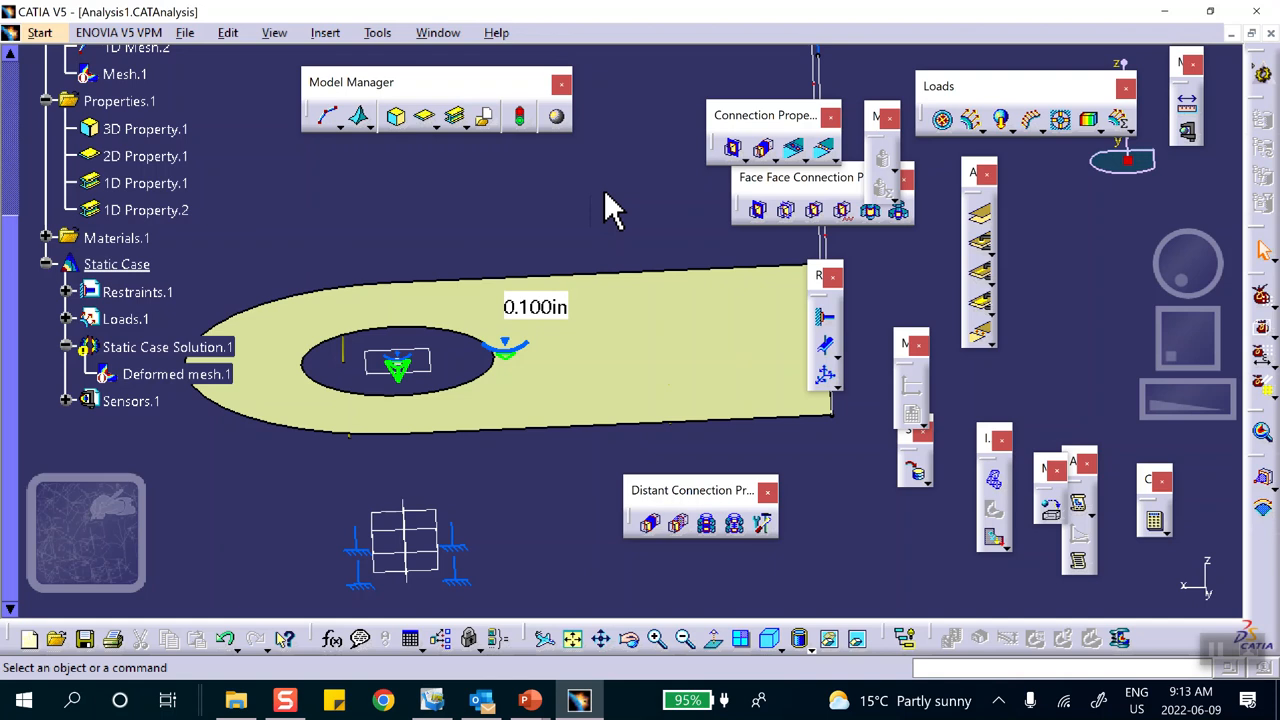
# - Assign a Fastened Connection Property to General Analysis Connection.1 between the cylinder and the plate hole
pyautogui.click(764, 152)
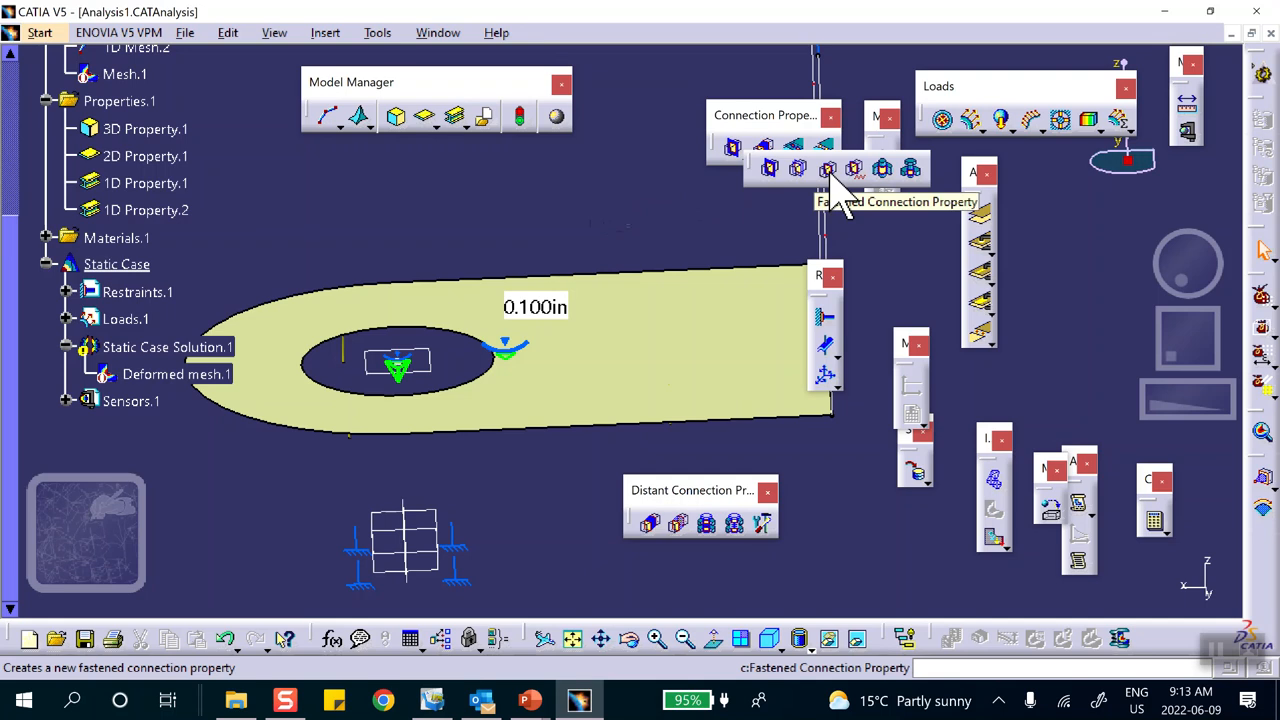
pyautogui.click(828, 170)
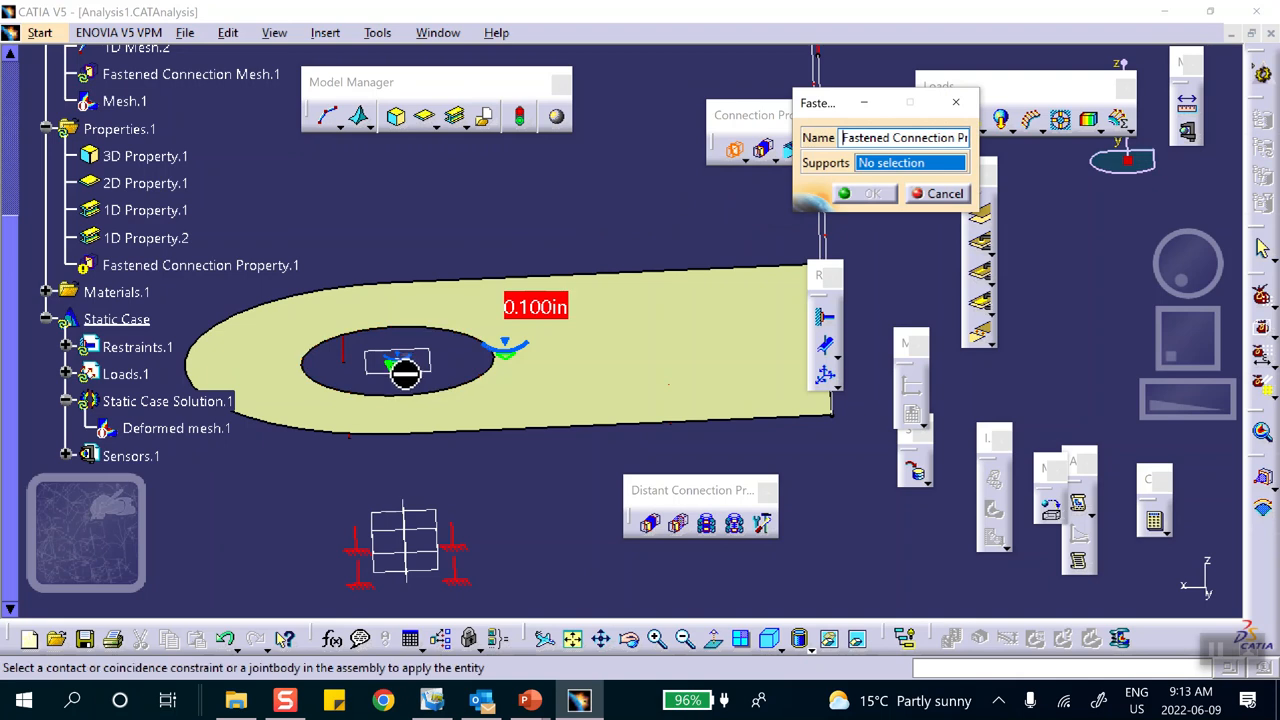
pyautogui.scroll(2, 127, 109)
pyautogui.scroll(5, 40, 130)
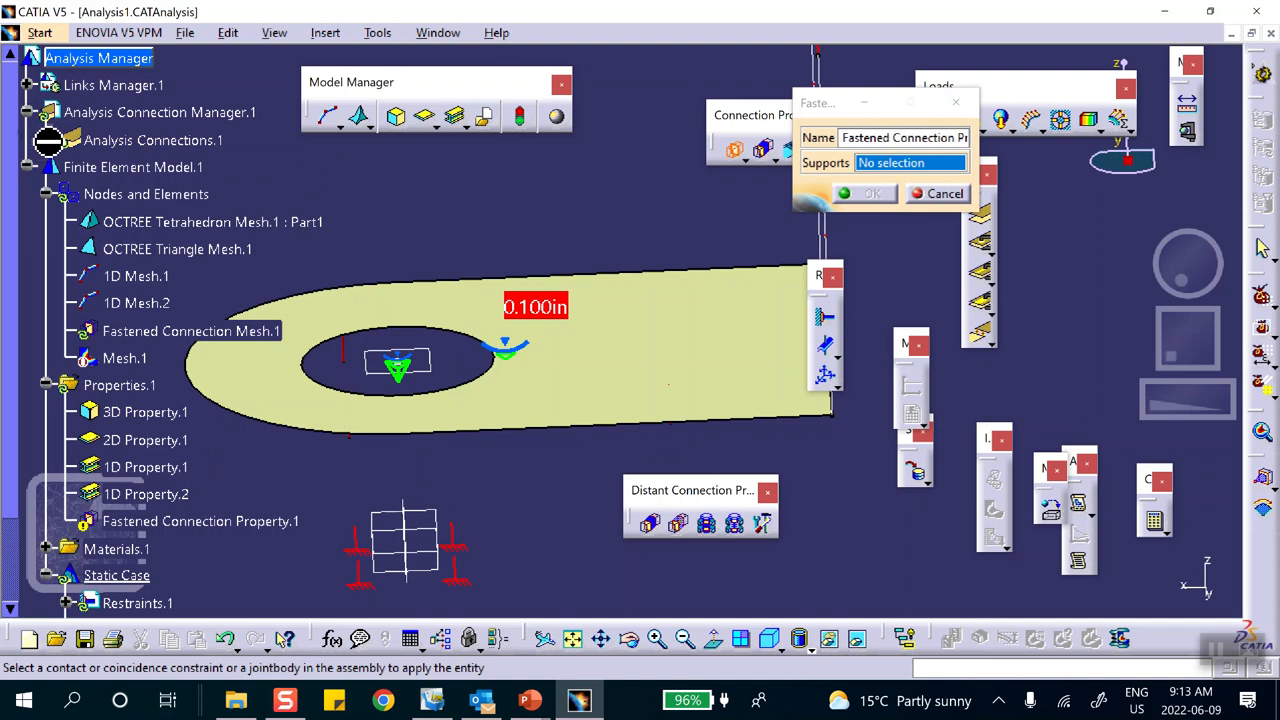
pyautogui.click(46, 140)
pyautogui.click(140, 167)
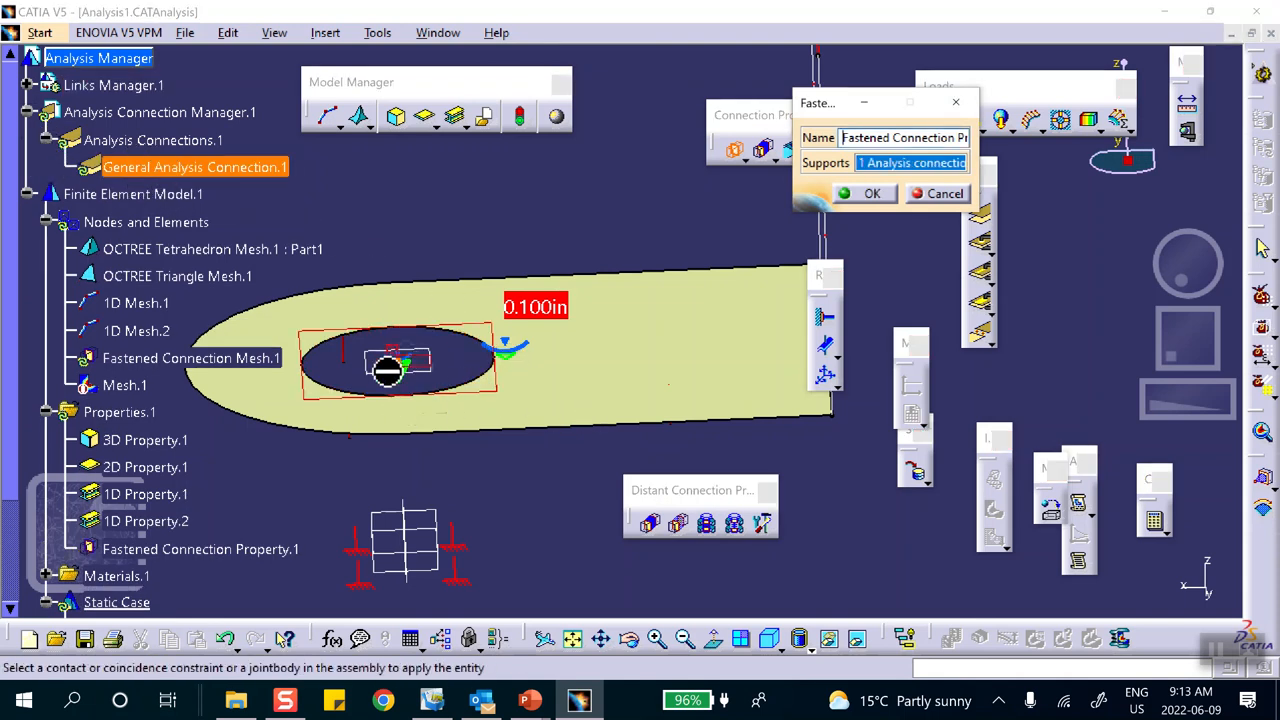
pyautogui.click(866, 193)
# - Compute the whole analysis with the All option
pyautogui.moveTo(672, 180); pyautogui.dragTo(695, 305, button='middle')
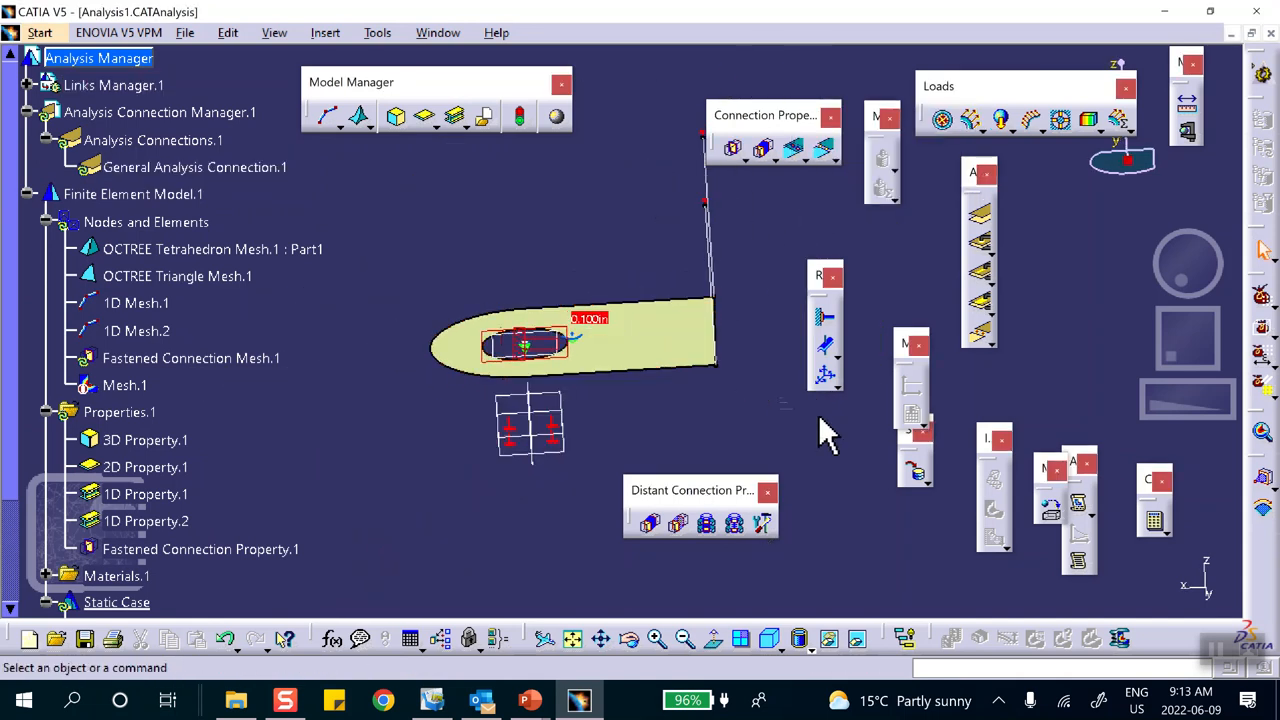
pyautogui.click(1155, 524)
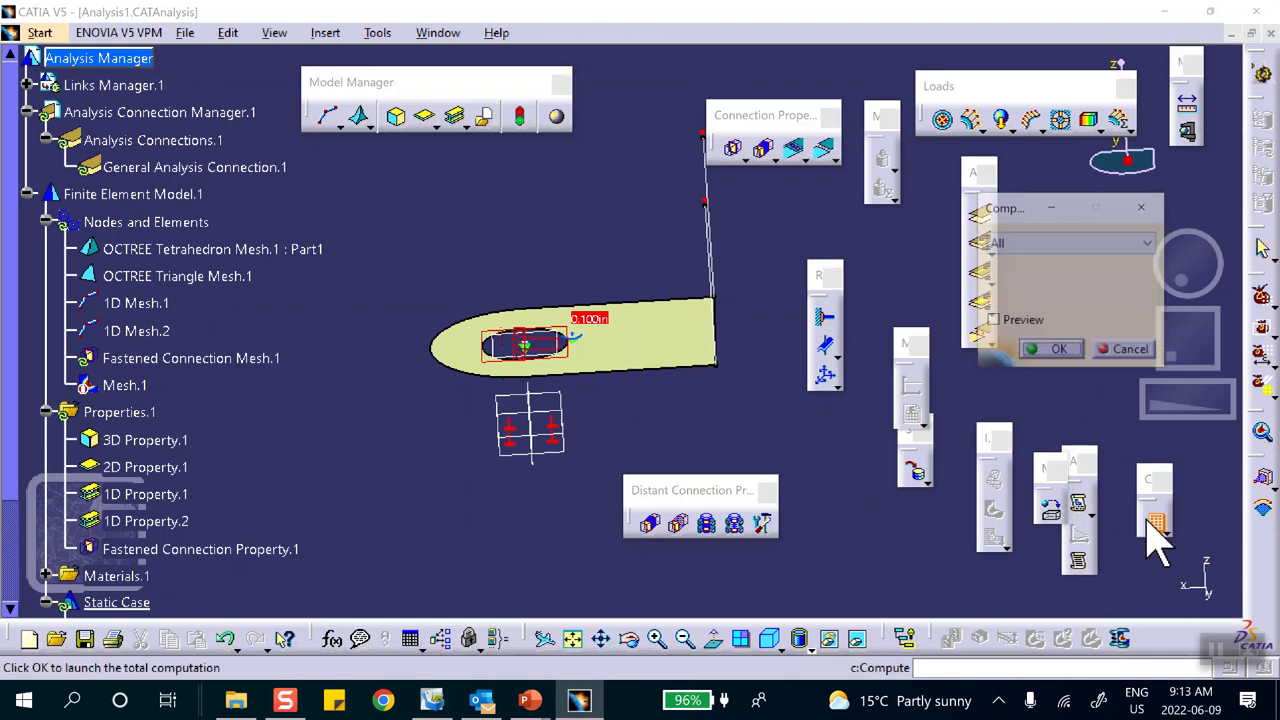
pyautogui.click(1062, 352)
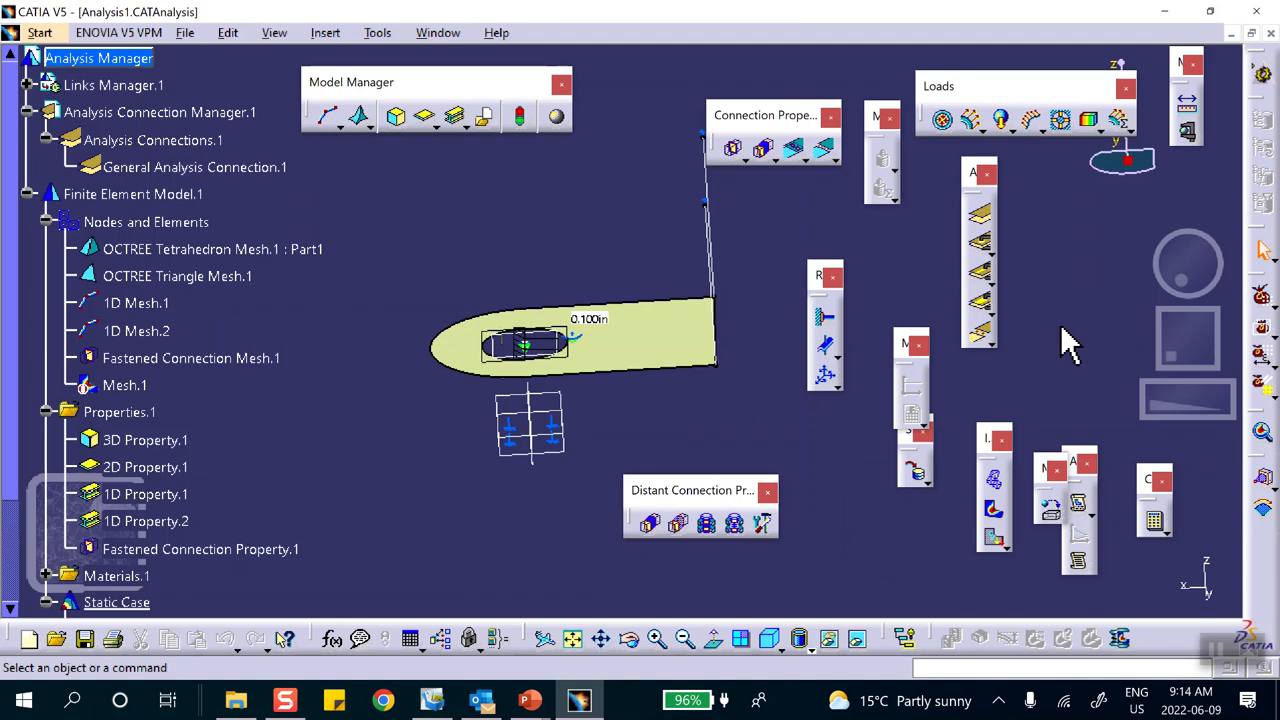
# - Display the deformed mesh of the solution and inspect how the cylinder, plate and beams are joined
pyautogui.click(993, 480)
pyautogui.moveTo(751, 366); pyautogui.dragTo(810, 345, button='middle')
pyautogui.moveTo(737, 323); pyautogui.dragTo(700, 288, button='middle')
pyautogui.moveTo(648, 360); pyautogui.dragTo(640, 182, button='middle')
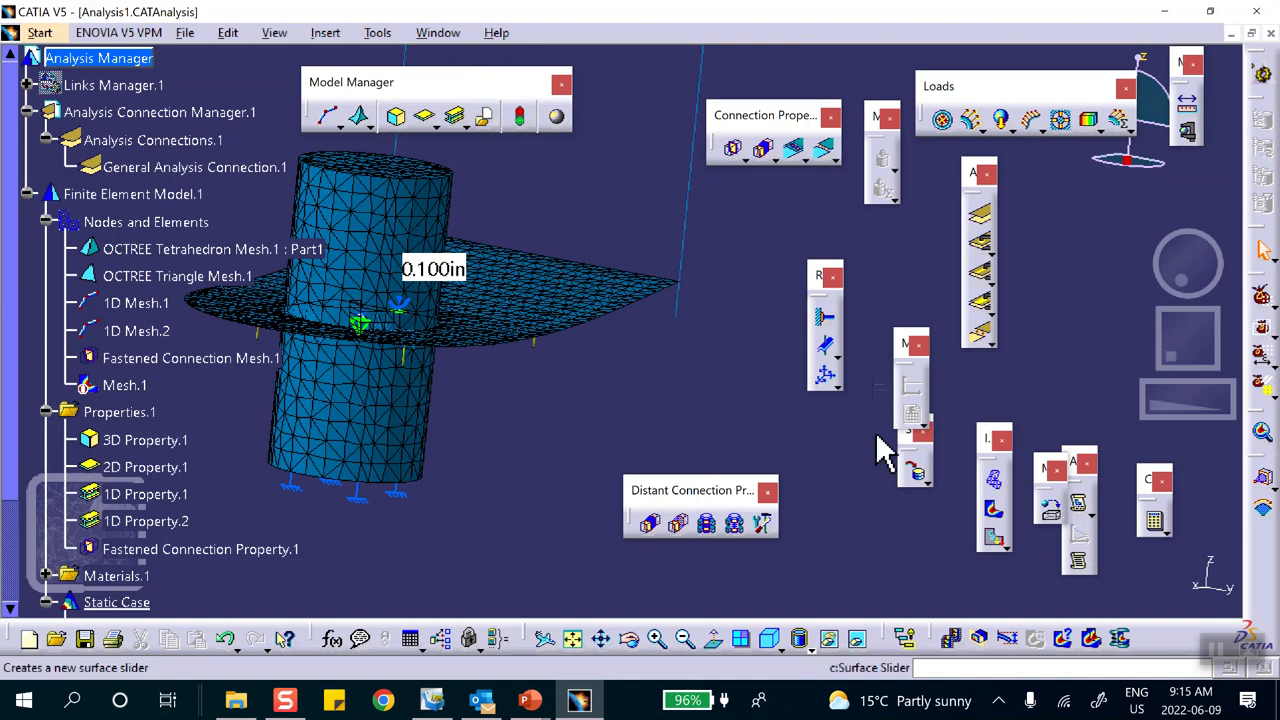
# - Deactivate the deformed mesh image under the Static Case Solution
pyautogui.scroll(-3, 220, 410)
pyautogui.scroll(-2, 200, 390)
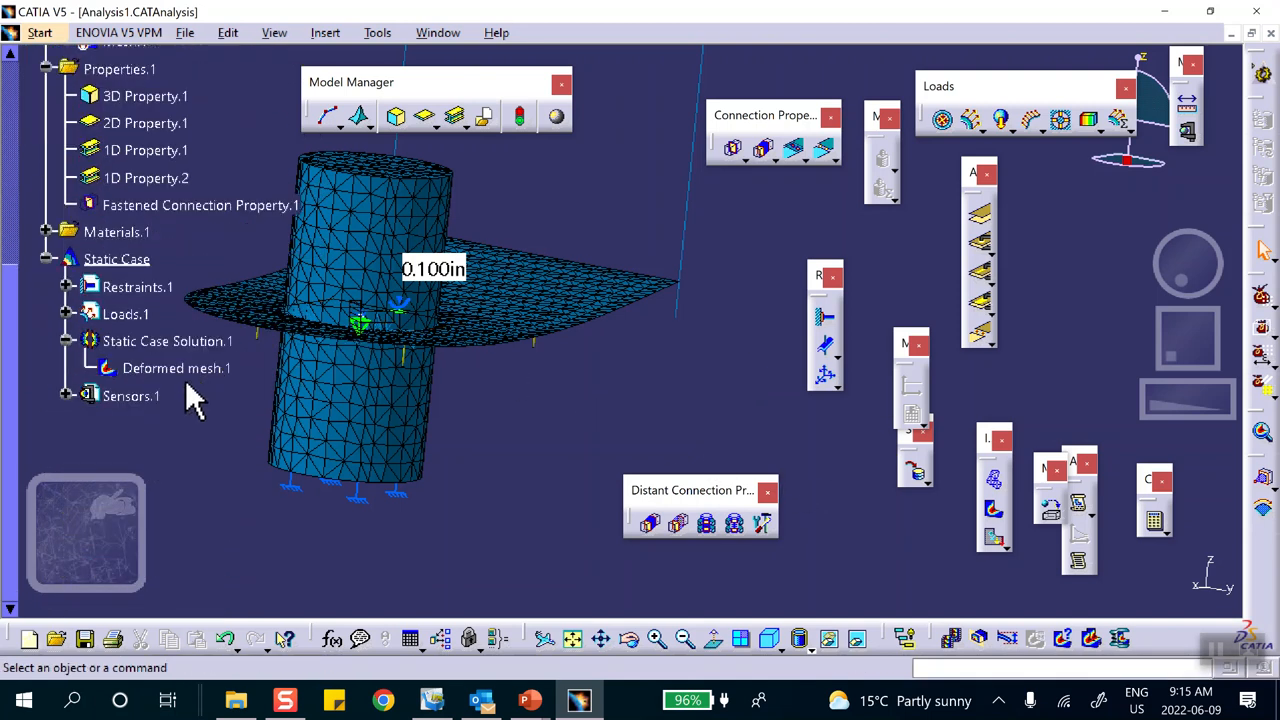
pyautogui.rightClick(204, 312)
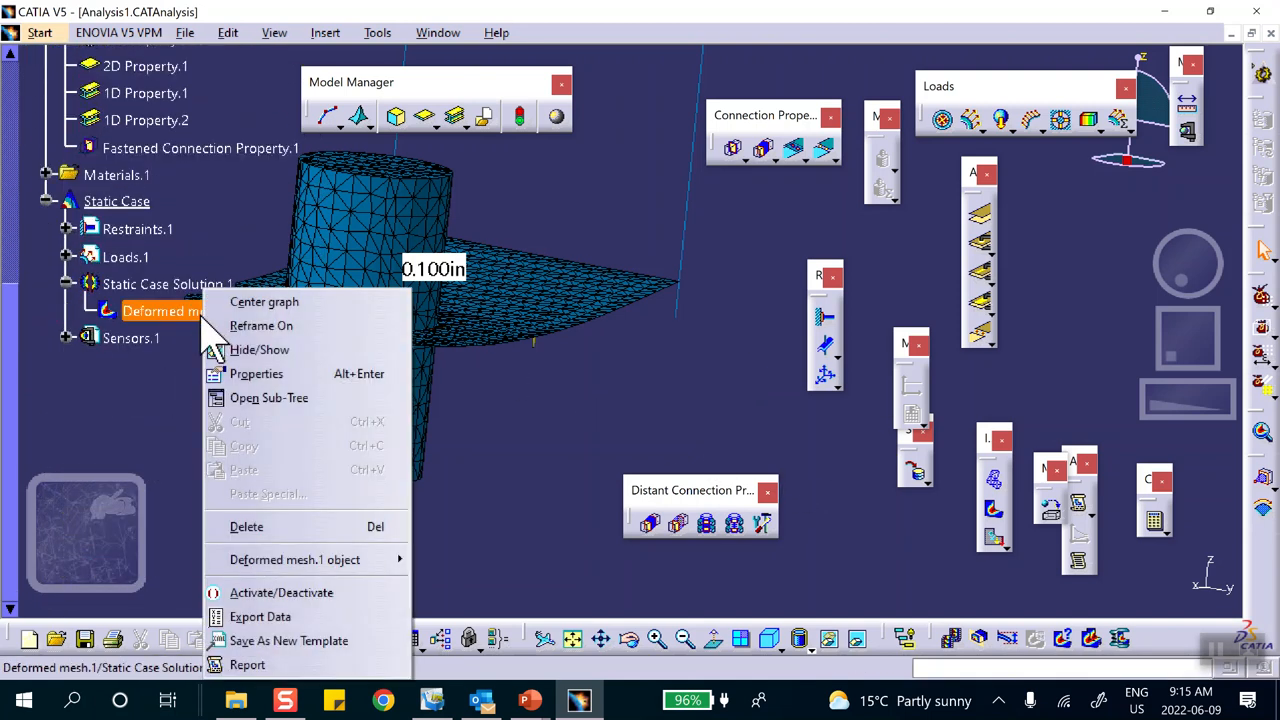
pyautogui.click(340, 593)
# - Start another General Analysis Connection, hide the plate surface, and select the nearer beam's lower end vertex as the first component
pyautogui.moveTo(563, 491); pyautogui.dragTo(529, 381, button='middle')
pyautogui.scroll(1, 529, 370)
pyautogui.moveTo(517, 286); pyautogui.dragTo(488, 318, button='middle')
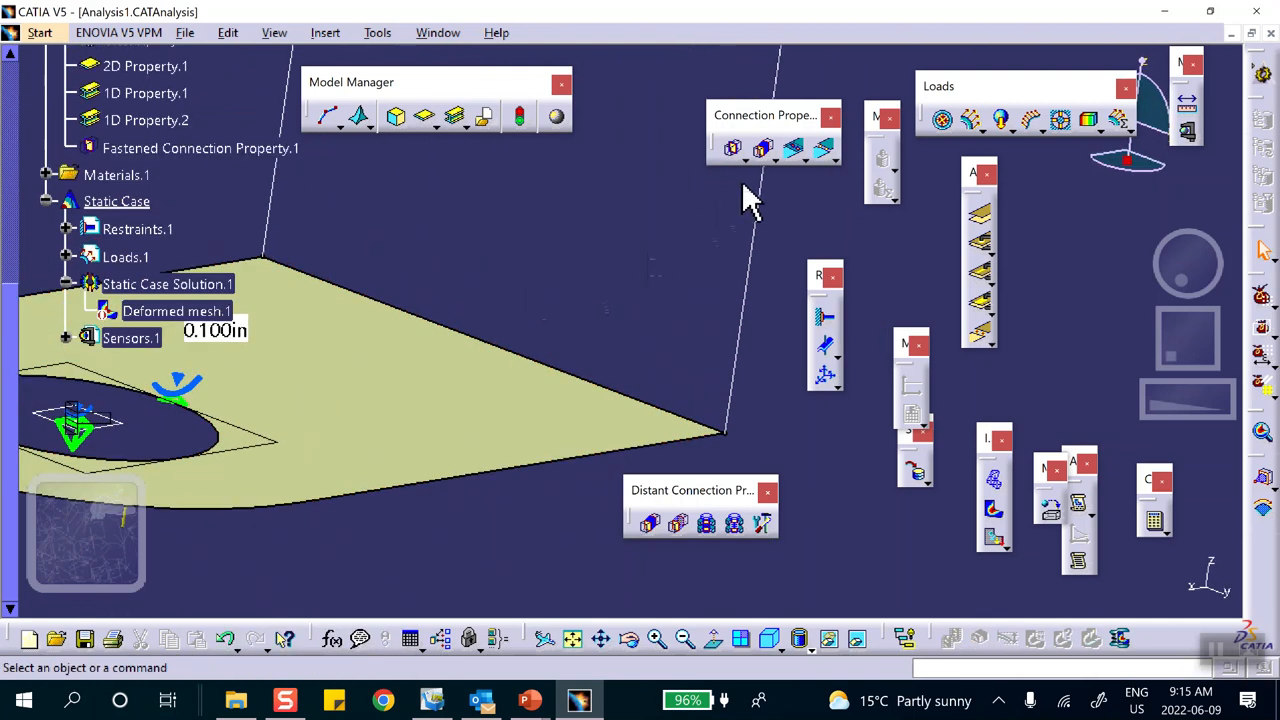
pyautogui.click(982, 216)
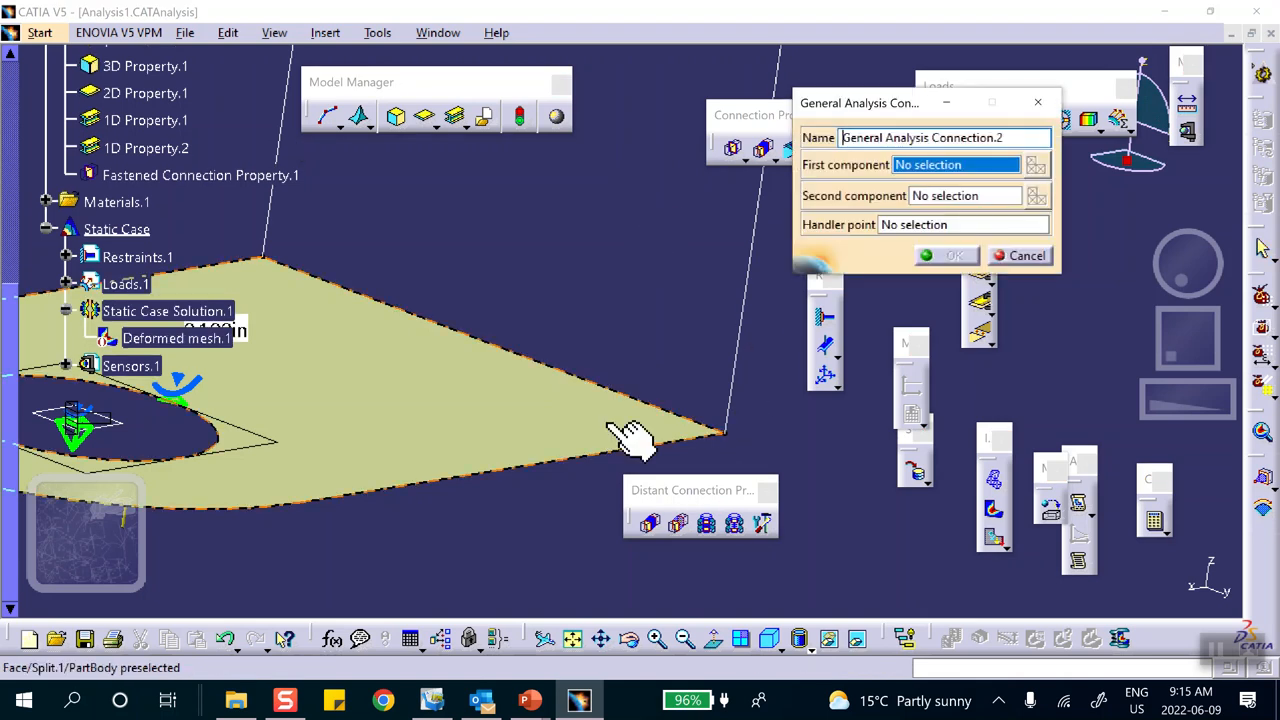
pyautogui.rightClick(523, 409)
pyautogui.click(542, 472)
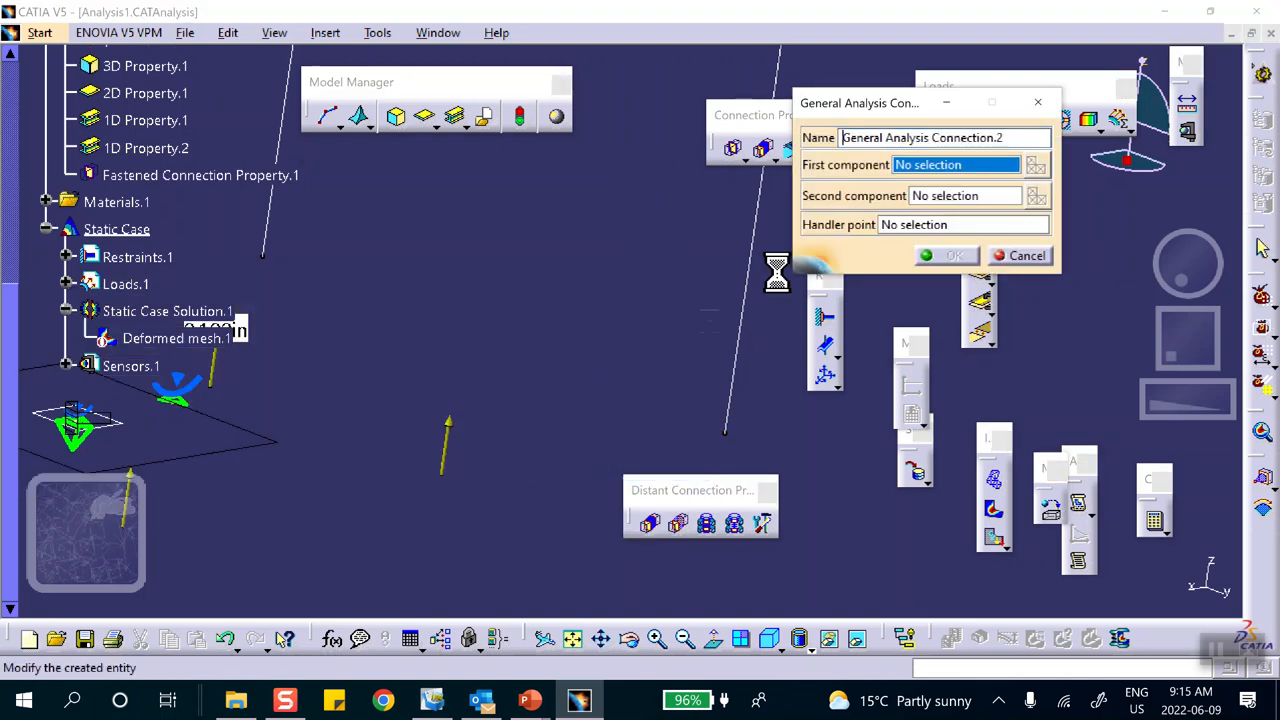
pyautogui.click(725, 435)
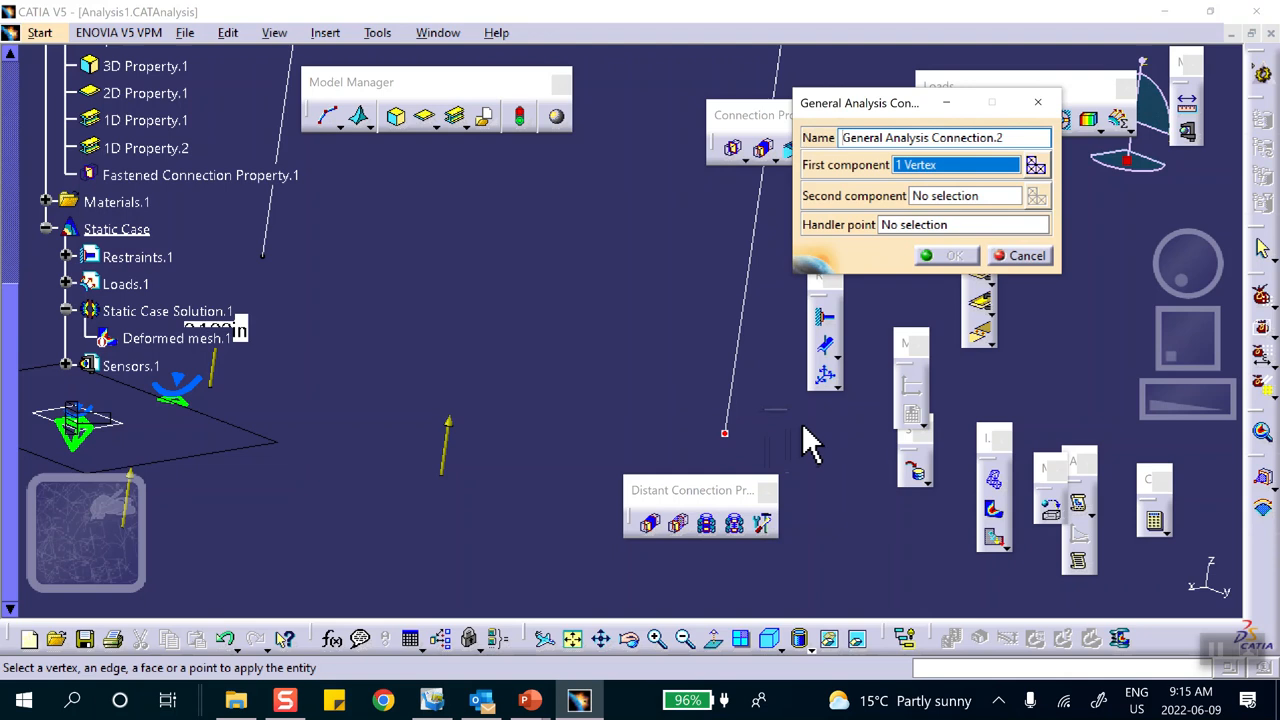
# - Hide the nearer beam's line and bring the plate surface back into the visible space
pyautogui.rightClick(754, 264)
pyautogui.click(806, 326)
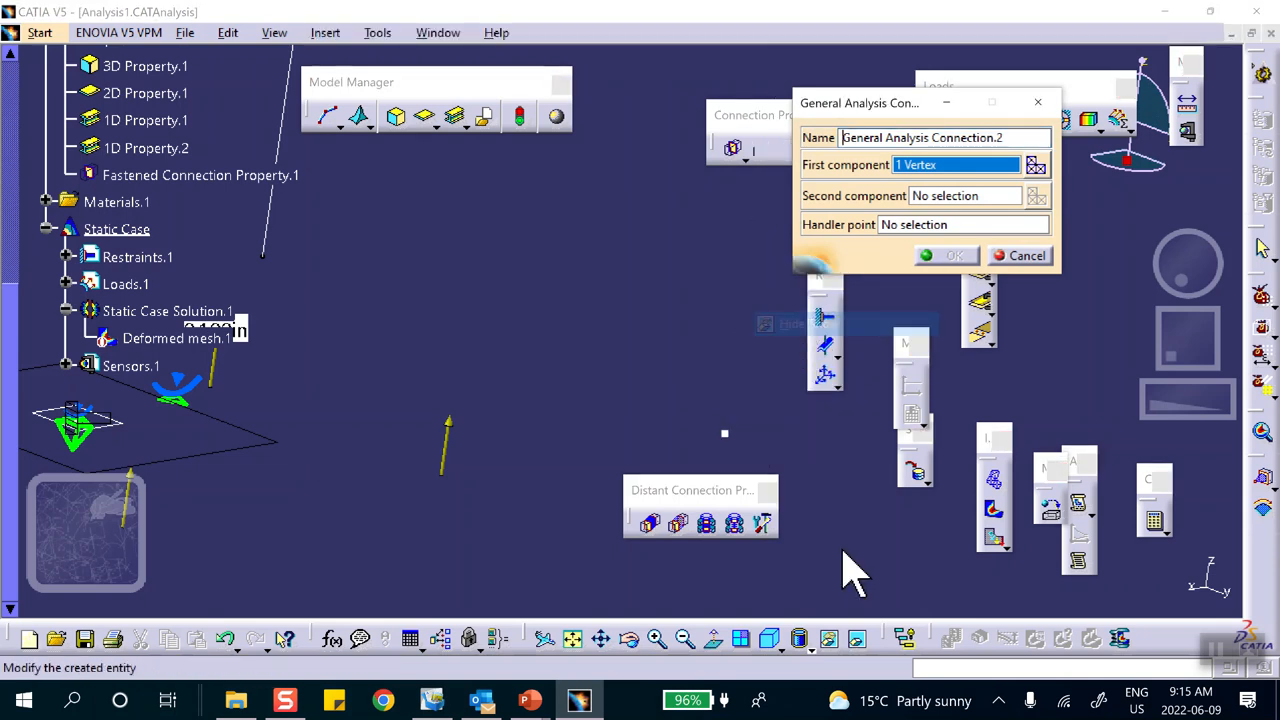
pyautogui.click(857, 638)
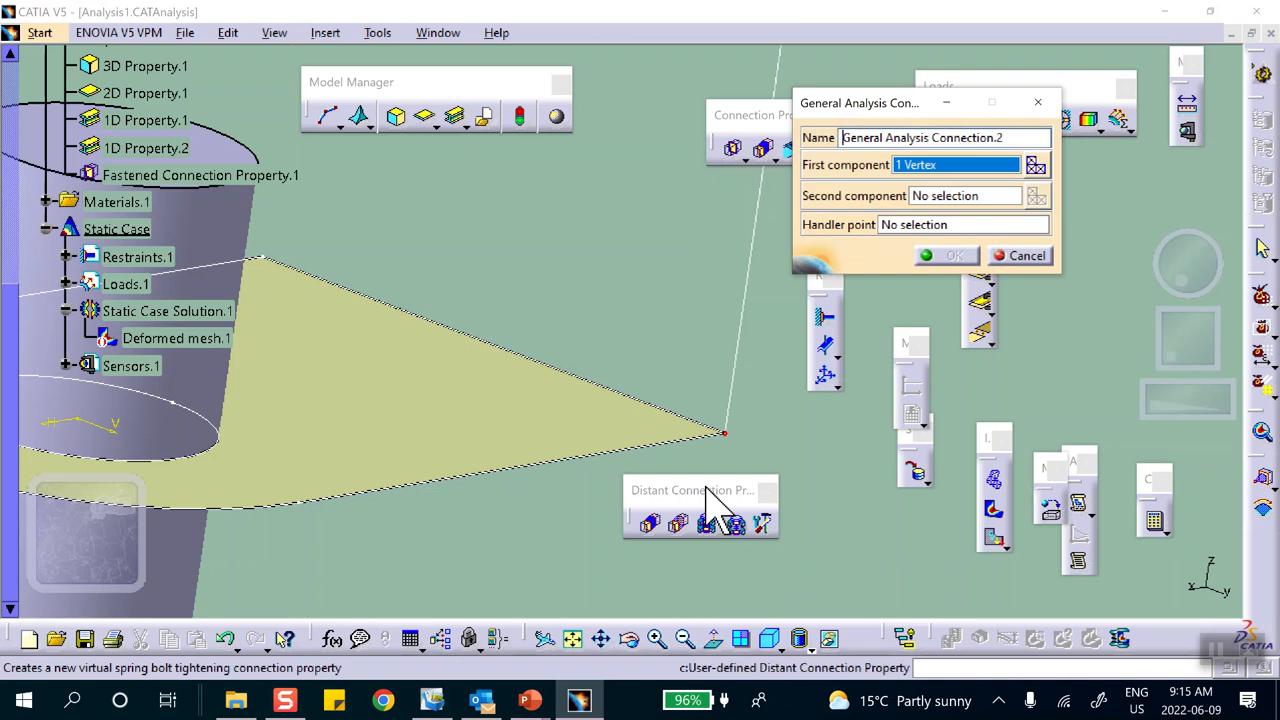
pyautogui.rightClick(521, 398)
pyautogui.click(570, 462)
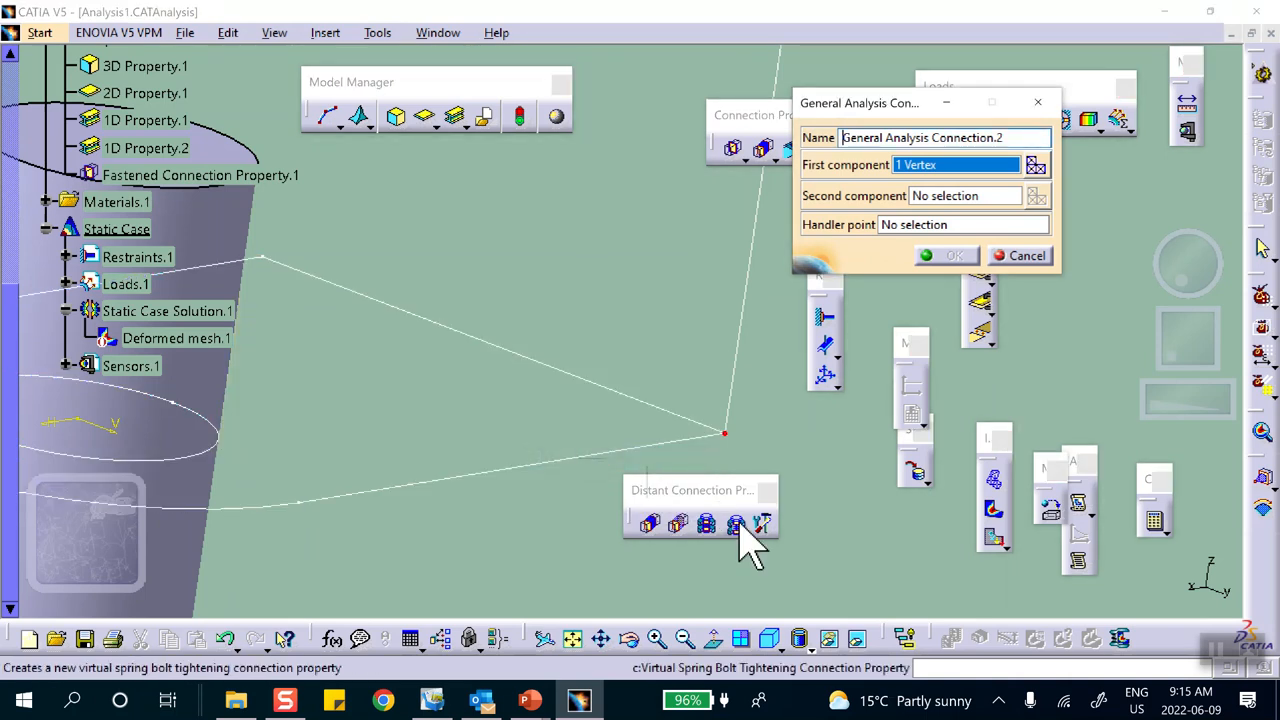
pyautogui.click(857, 638)
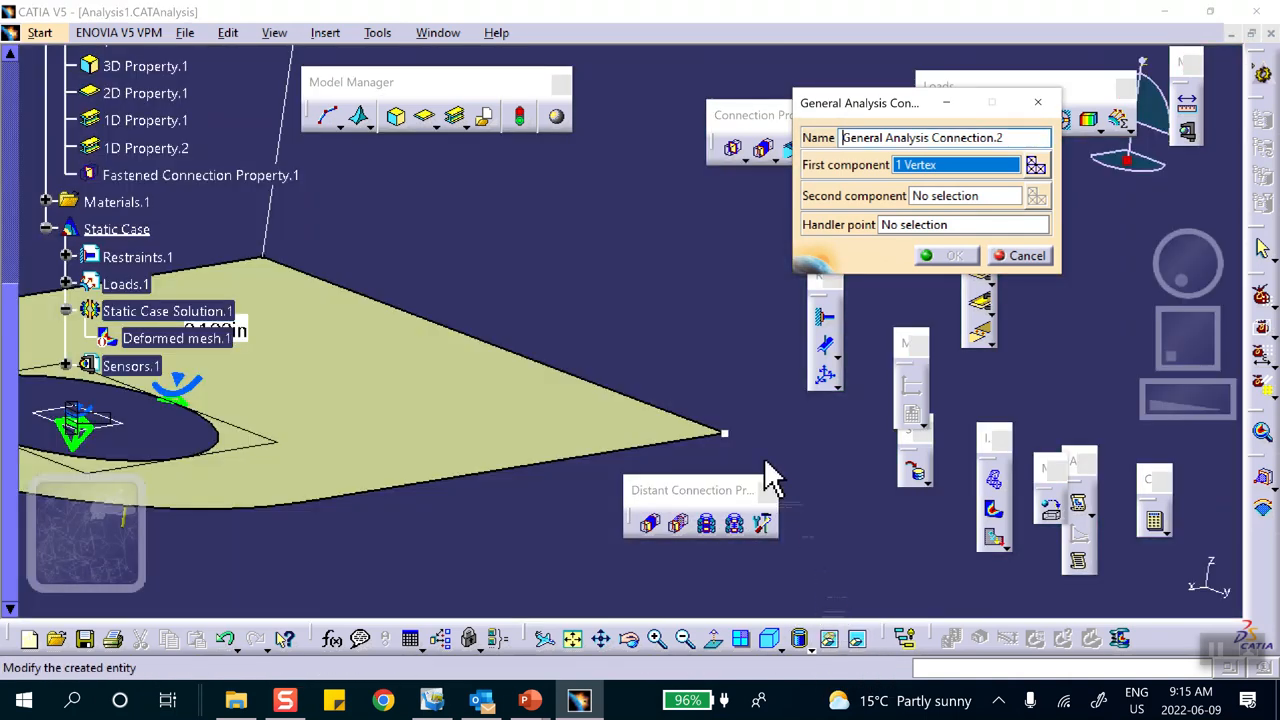
# - Hide the General Analysis Connection.2 symbol, select the plate's corner vertex as the second component, and create the connection
pyautogui.click(950, 197)
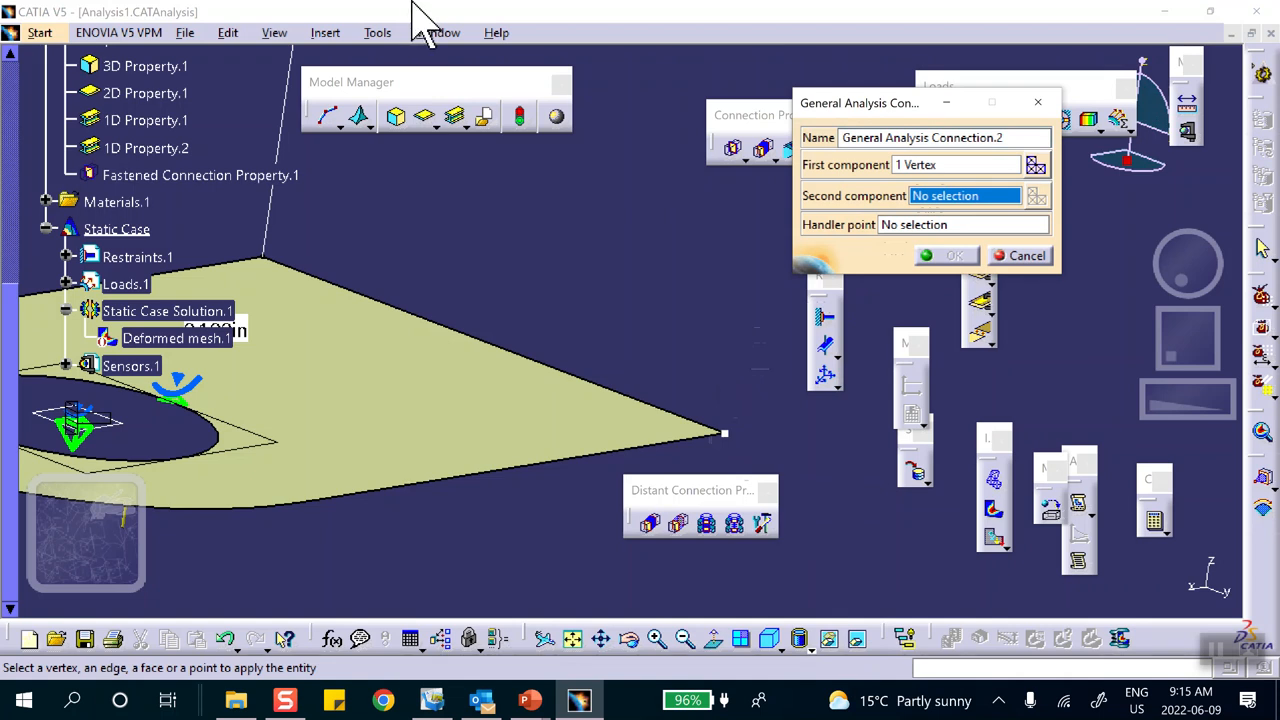
pyautogui.scroll(-2, 285, 270)
pyautogui.scroll(5, 150, 110)
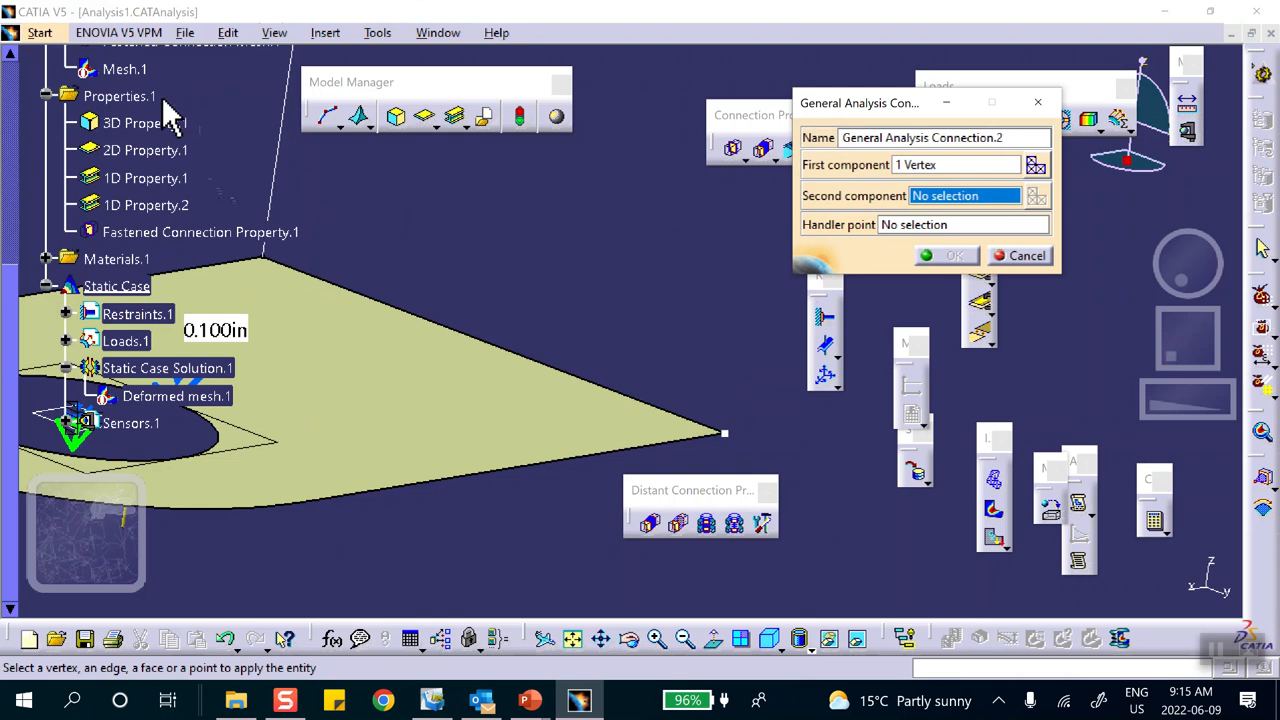
pyautogui.scroll(2, 185, 103)
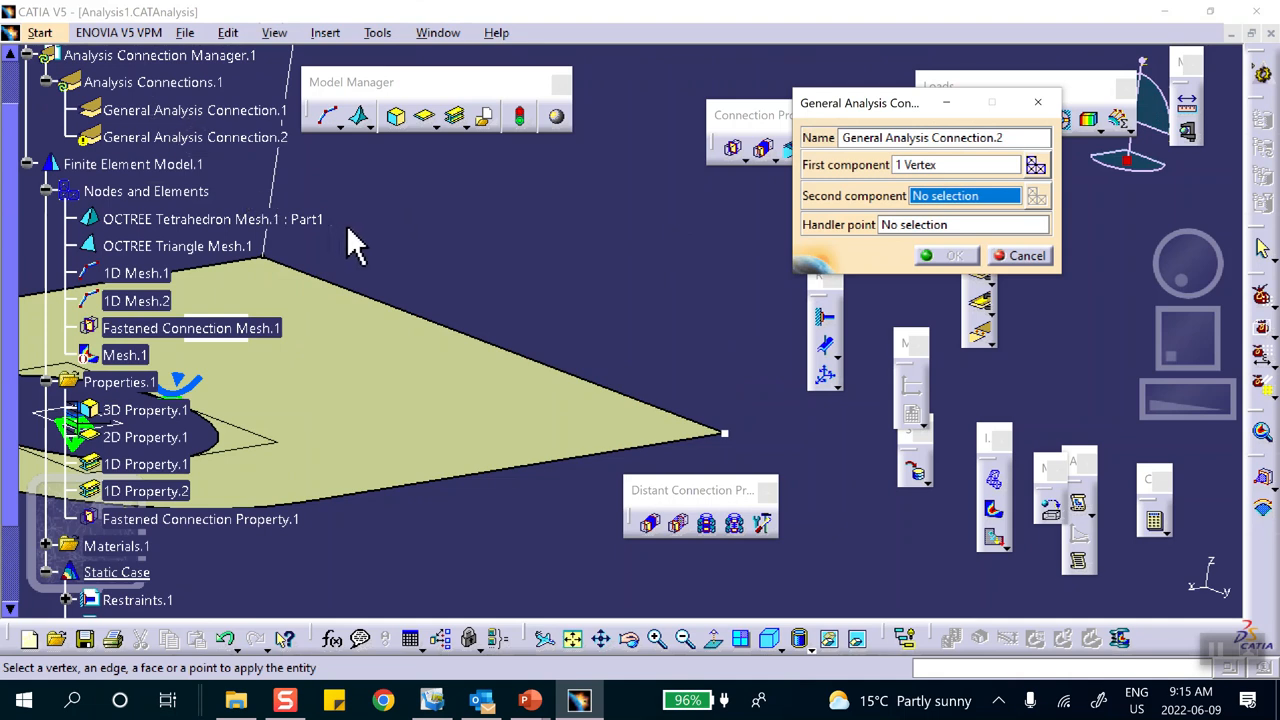
pyautogui.rightClick(212, 141)
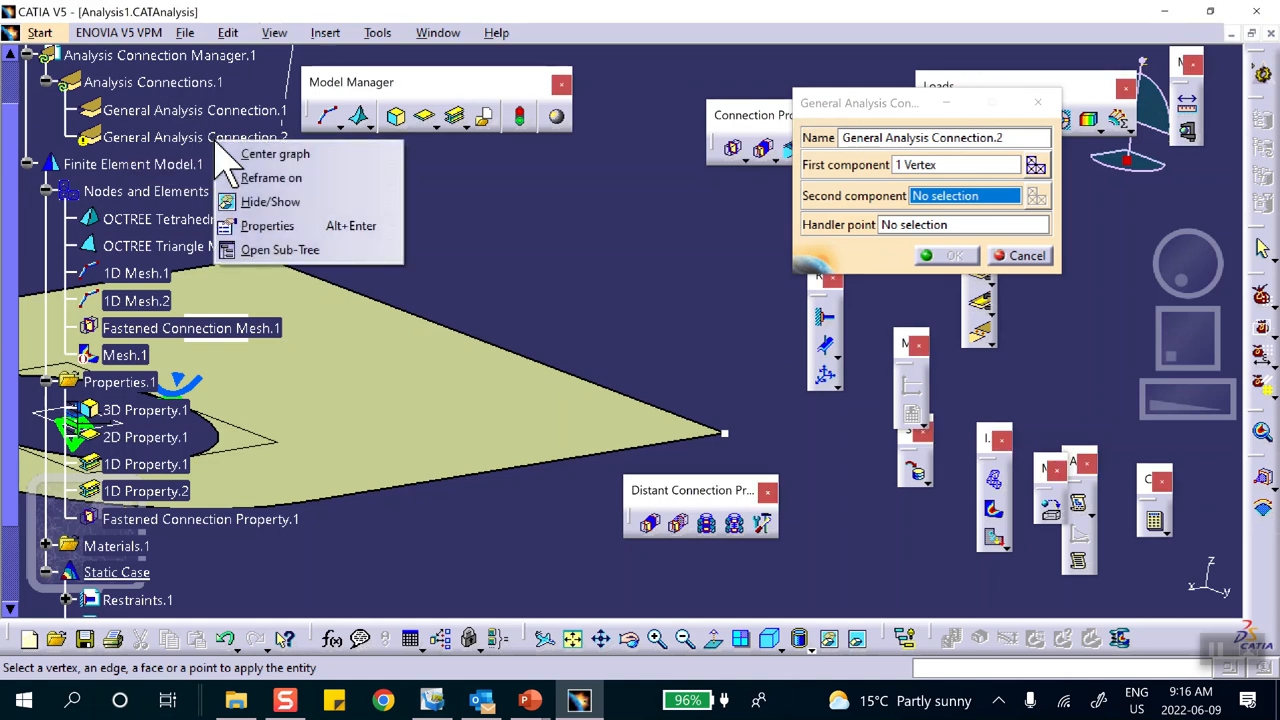
pyautogui.click(268, 201)
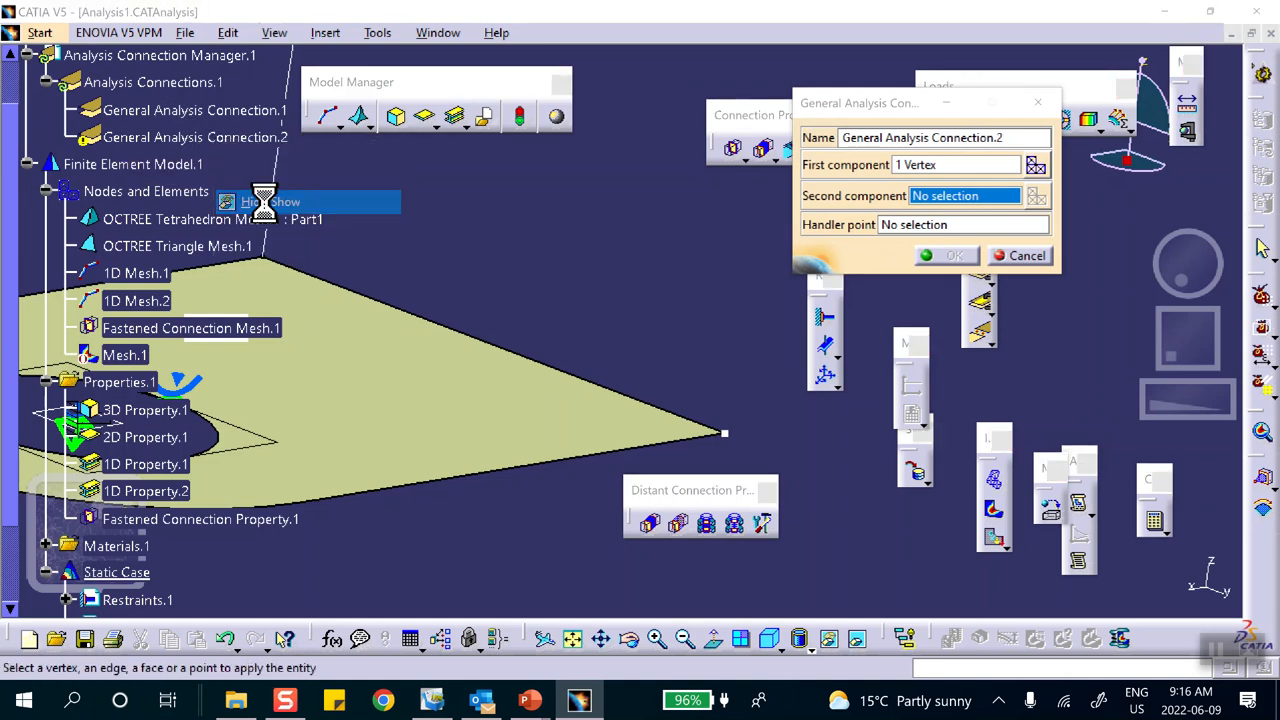
pyautogui.click(730, 438)
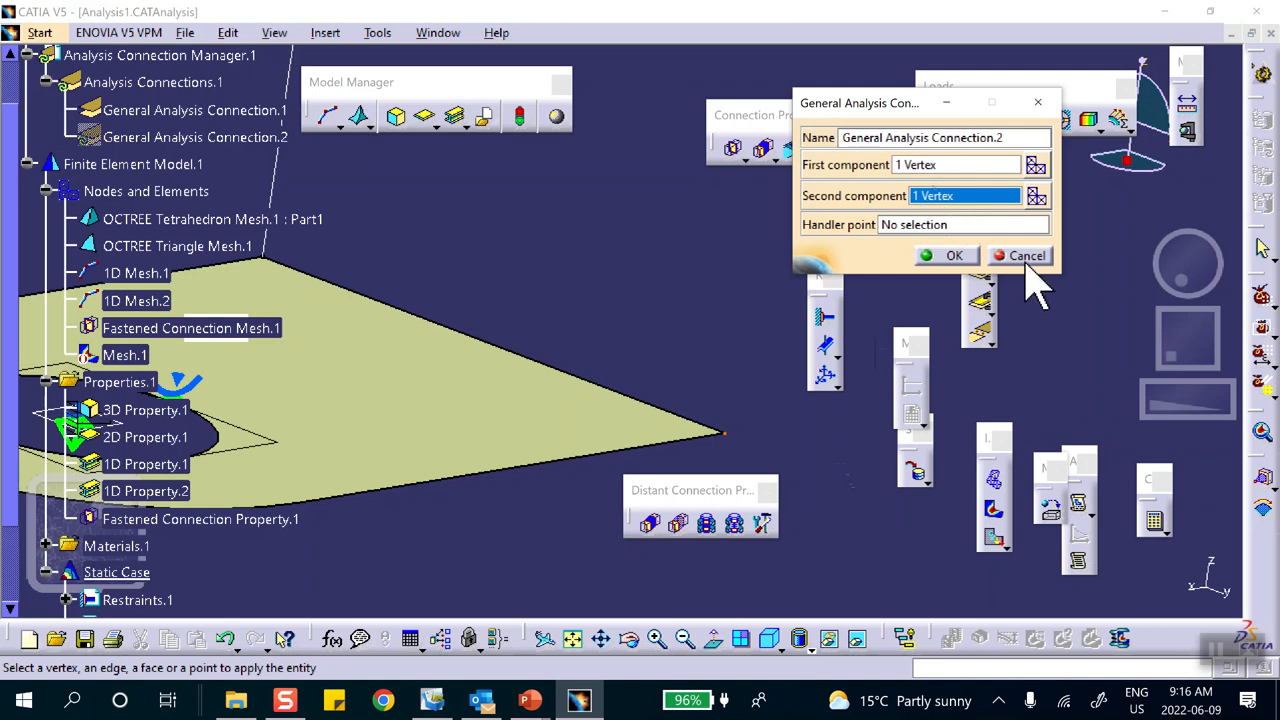
pyautogui.click(950, 256)
# - Start a General Analysis Connection for the farther beam, hide the plate, and select the beam's lower end vertex as first component
pyautogui.moveTo(576, 243); pyautogui.dragTo(877, 289, button='middle')
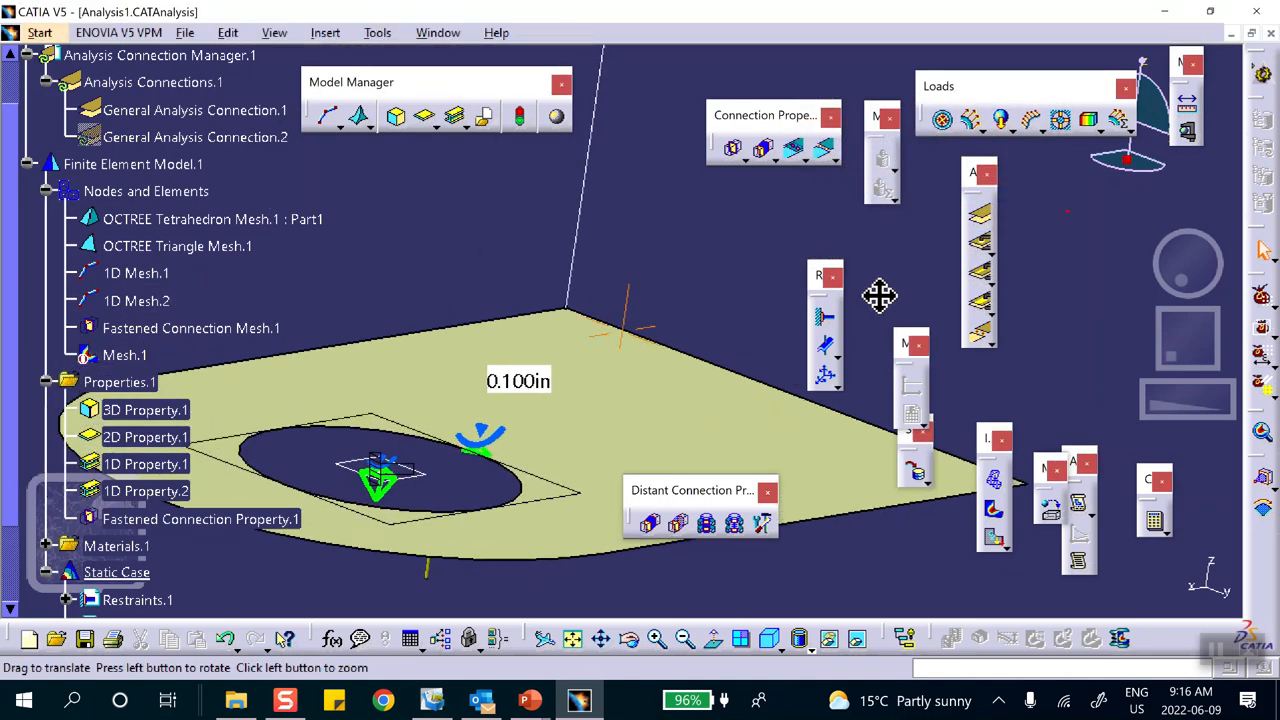
pyautogui.click(980, 214)
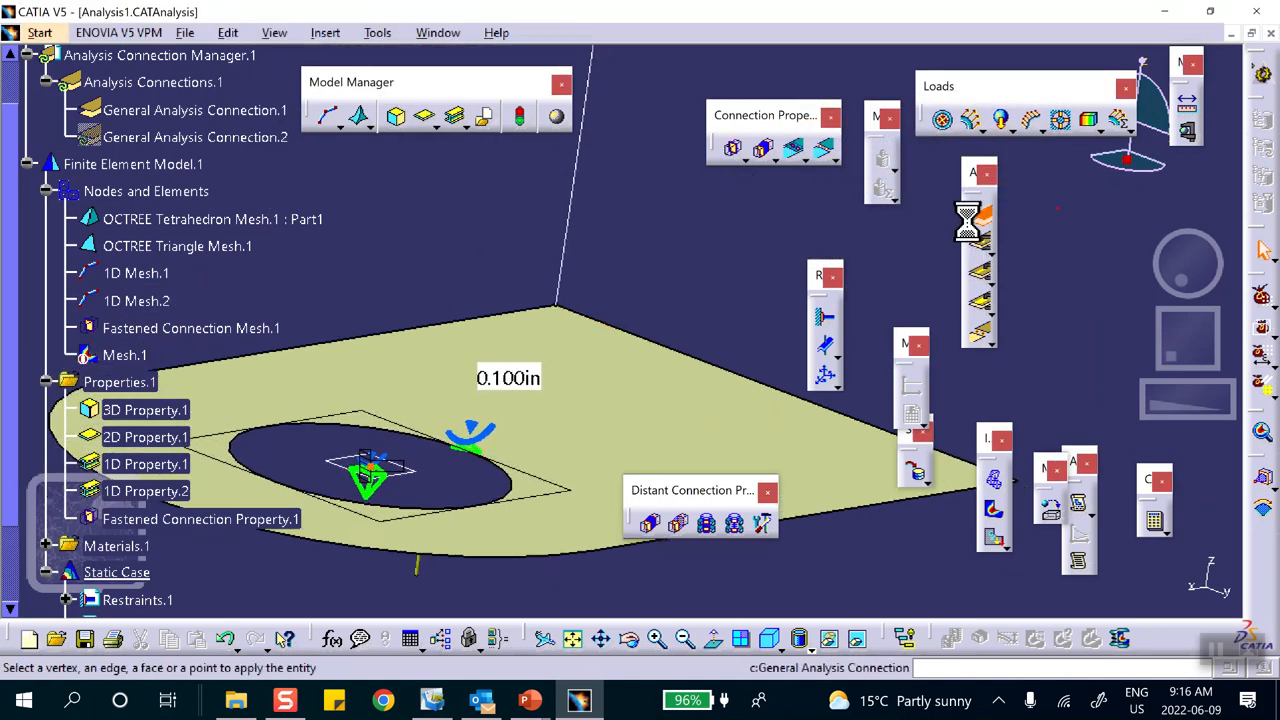
pyautogui.rightClick(567, 381)
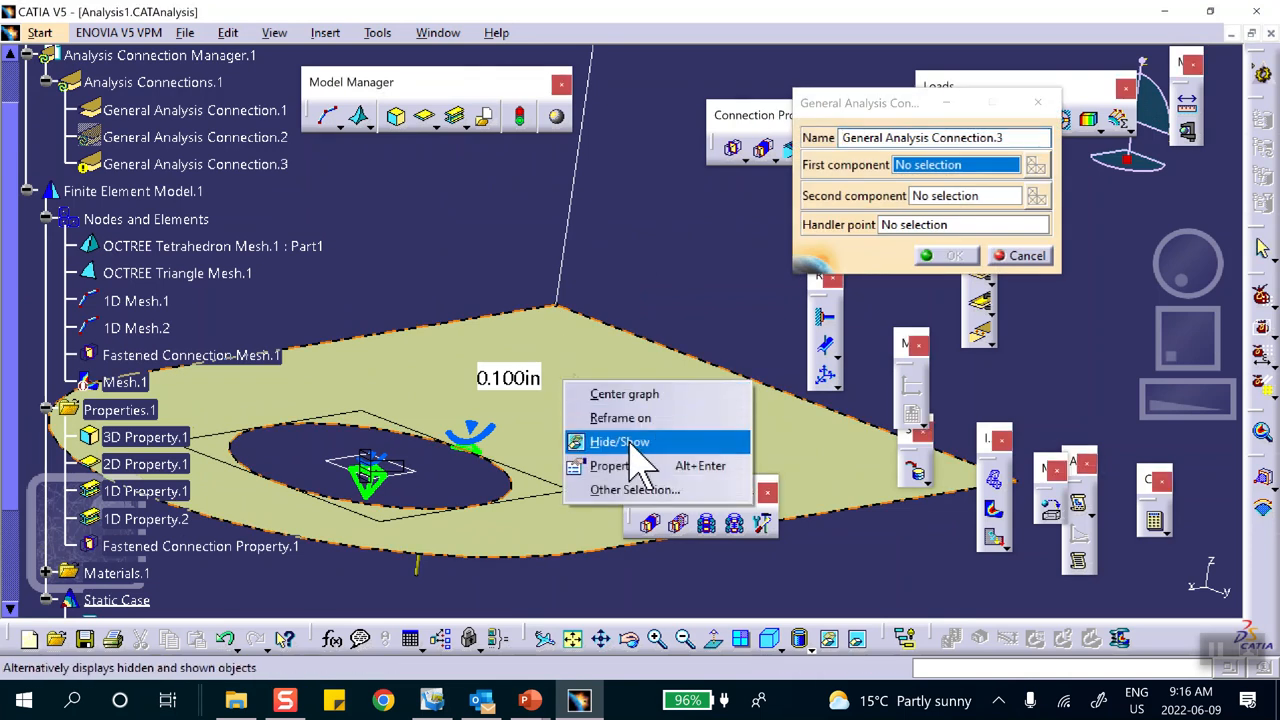
pyautogui.click(618, 441)
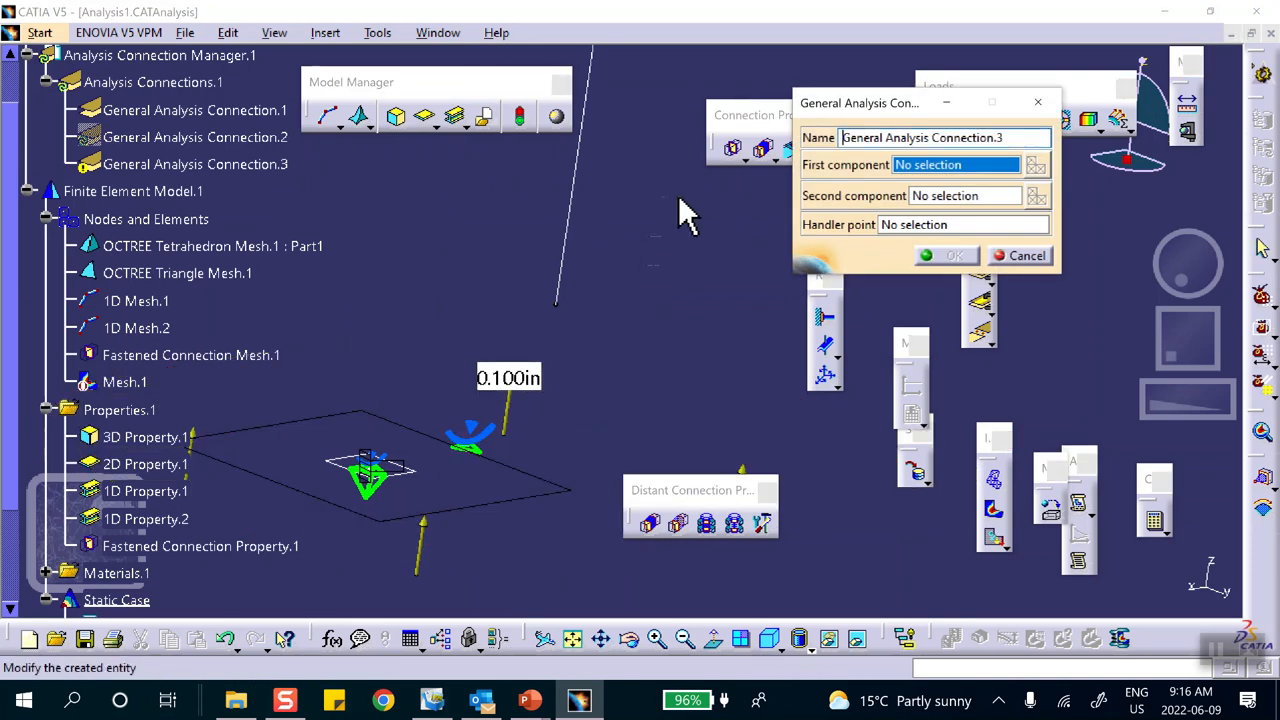
pyautogui.click(578, 316)
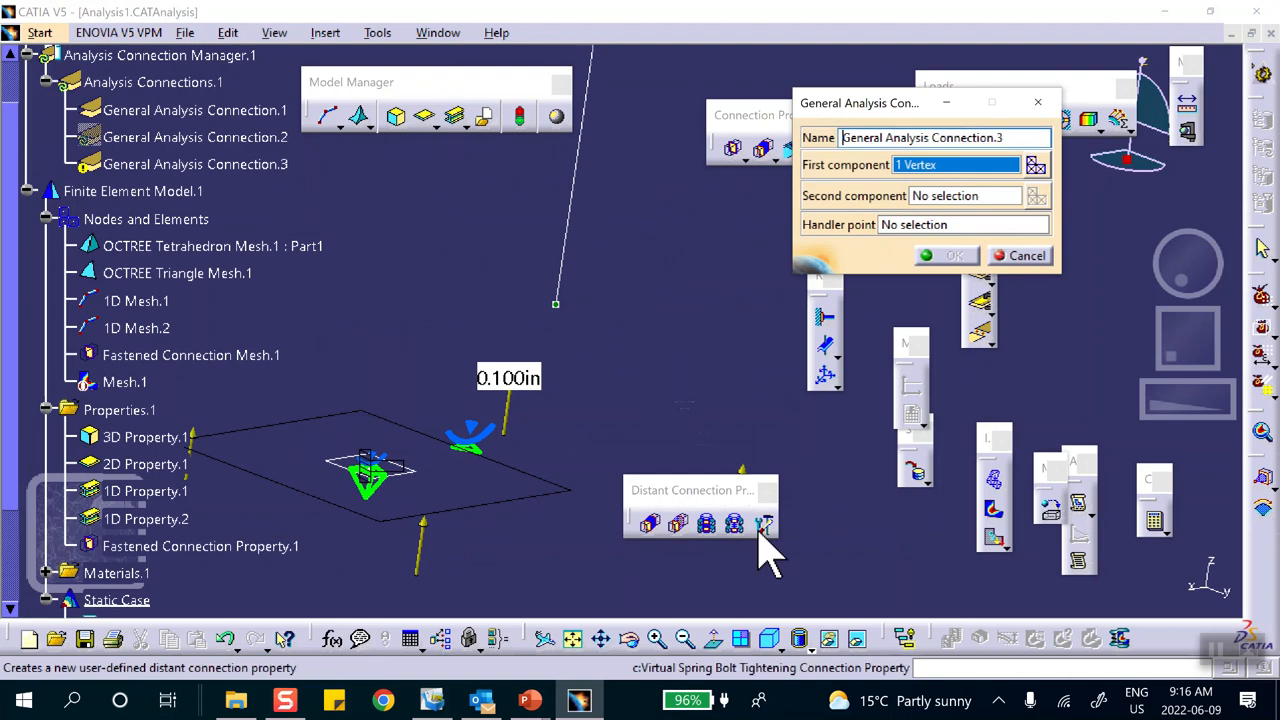
# - Bring the plate surface back into the visible space and hide the farther beam's line
pyautogui.click(857, 638)
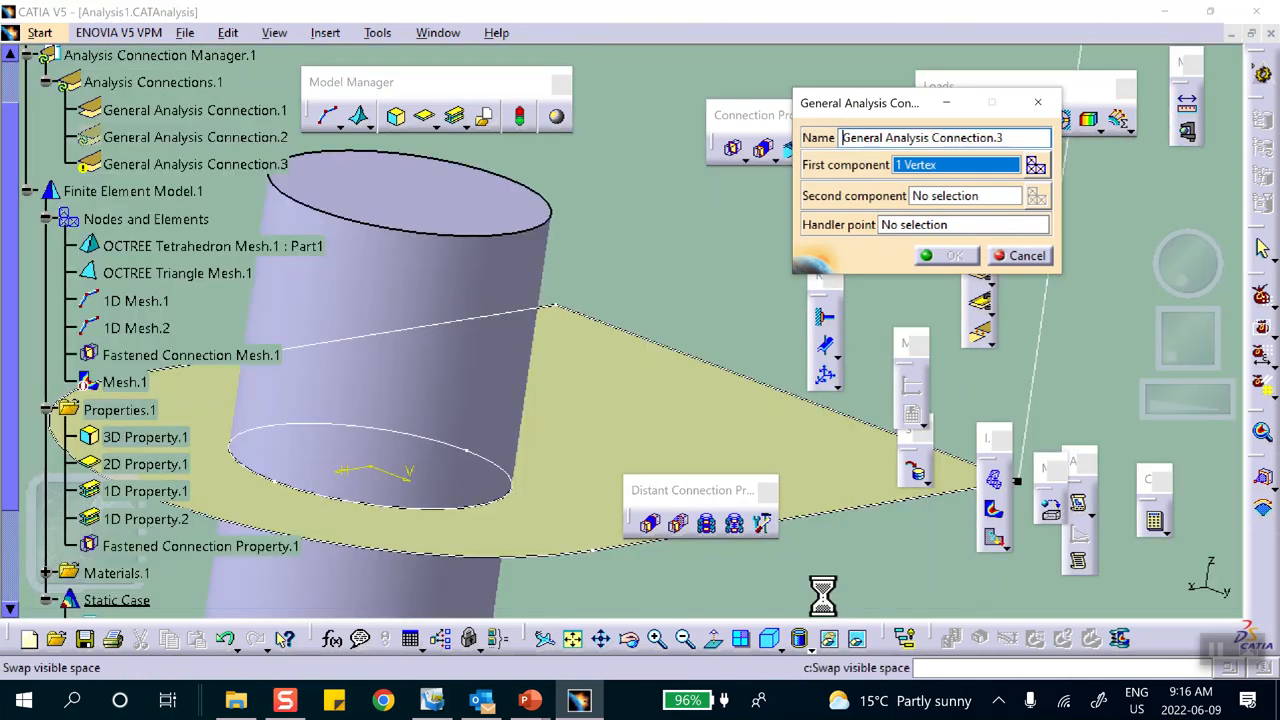
pyautogui.rightClick(603, 385)
pyautogui.click(650, 444)
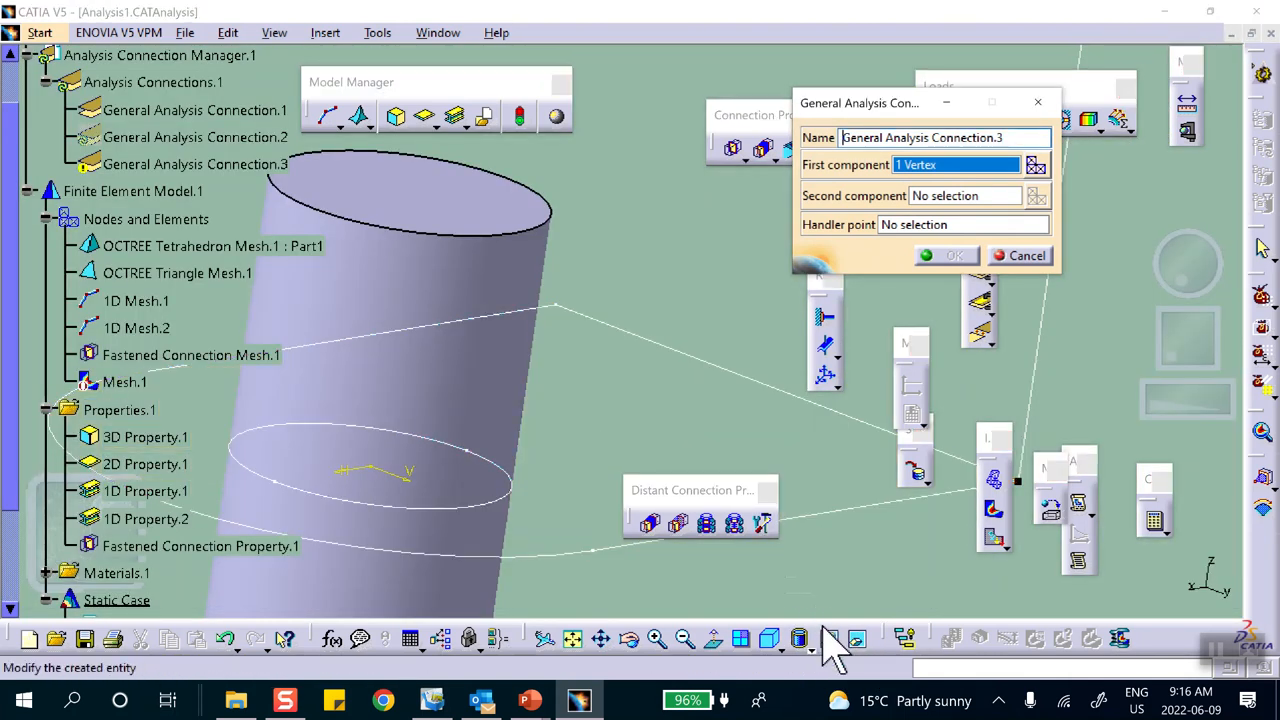
pyautogui.click(857, 638)
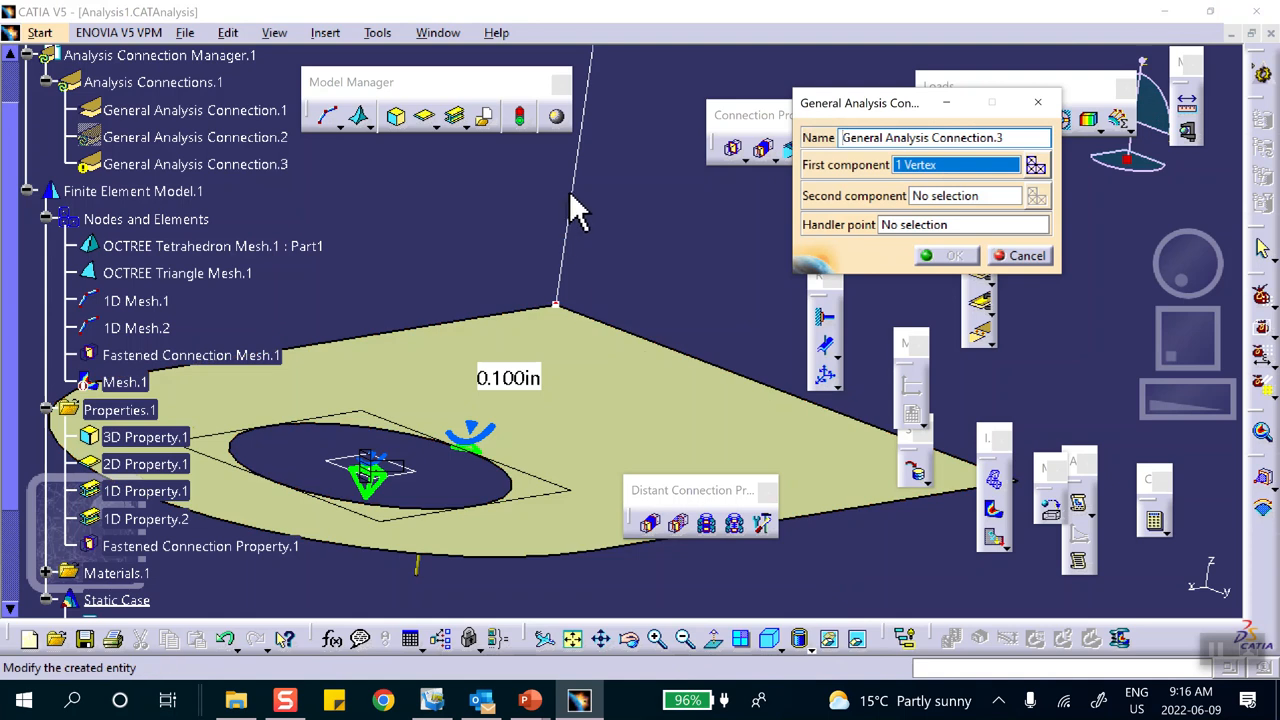
pyautogui.rightClick(576, 197)
pyautogui.click(627, 257)
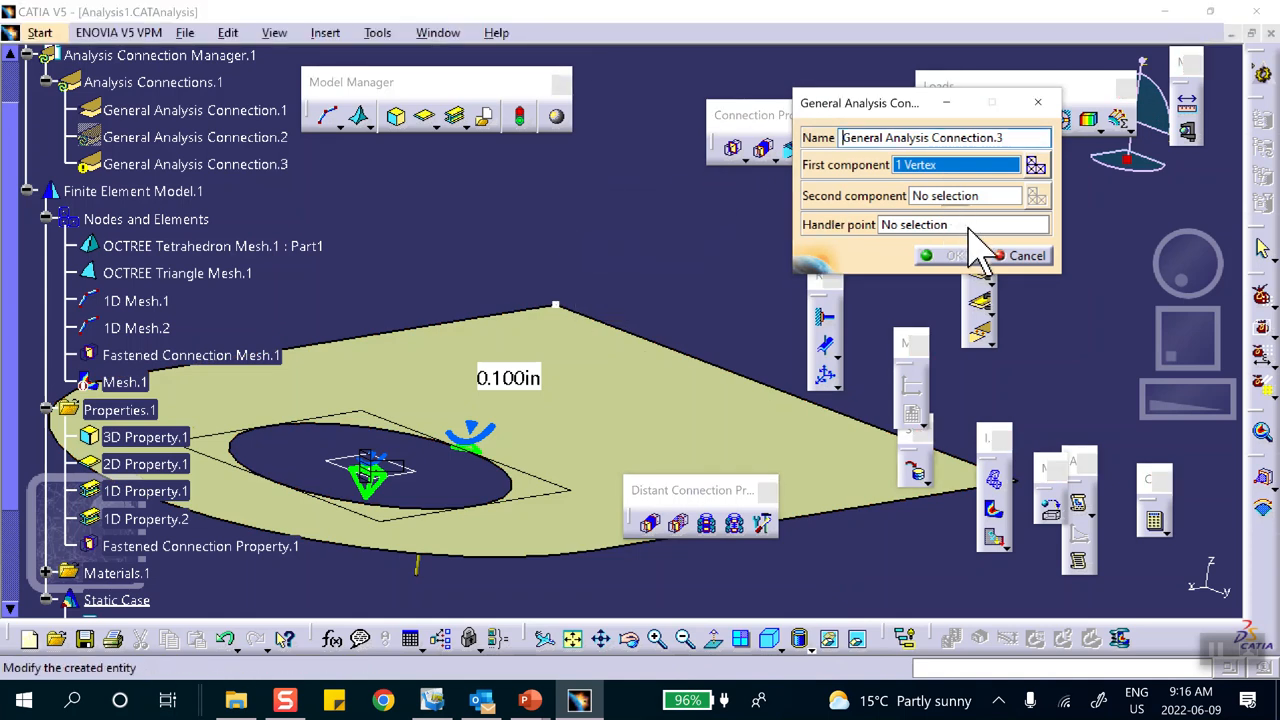
# - Hide the General Analysis Connection.3 symbol, select the plate's far corner vertex as the second component, and create the connection
pyautogui.click(984, 196)
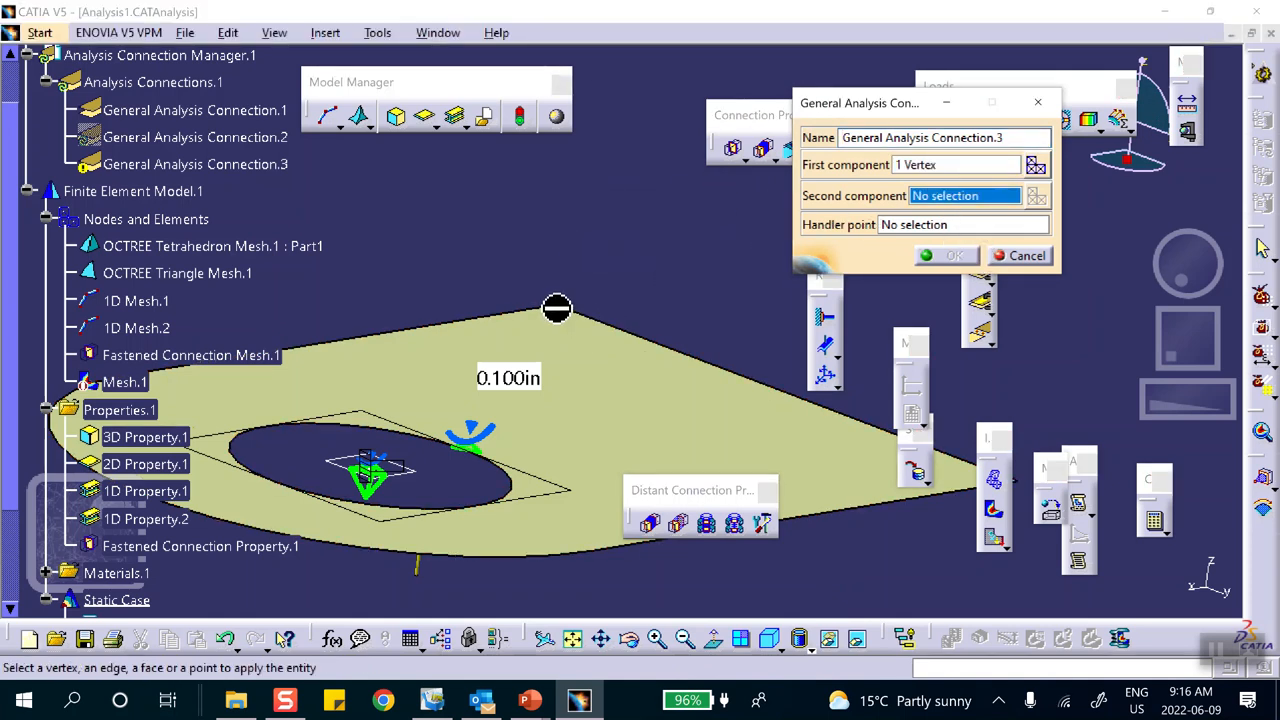
pyautogui.rightClick(188, 163)
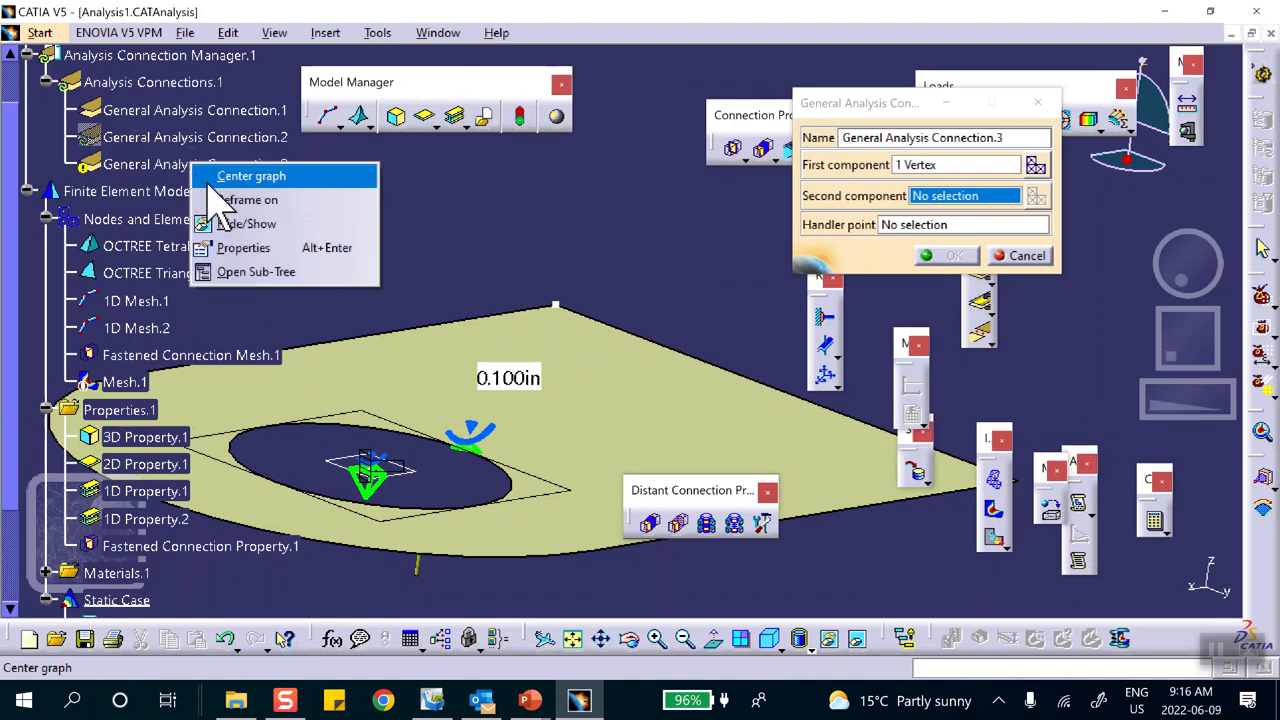
pyautogui.click(248, 223)
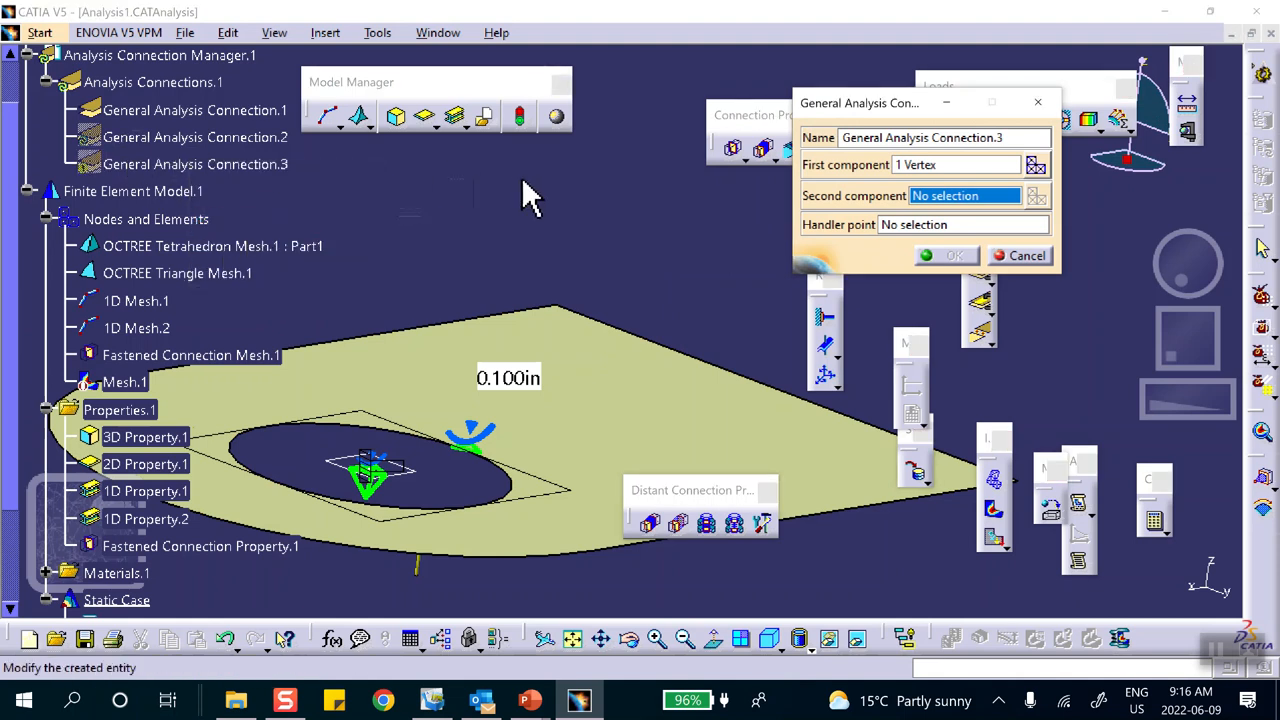
pyautogui.click(558, 306)
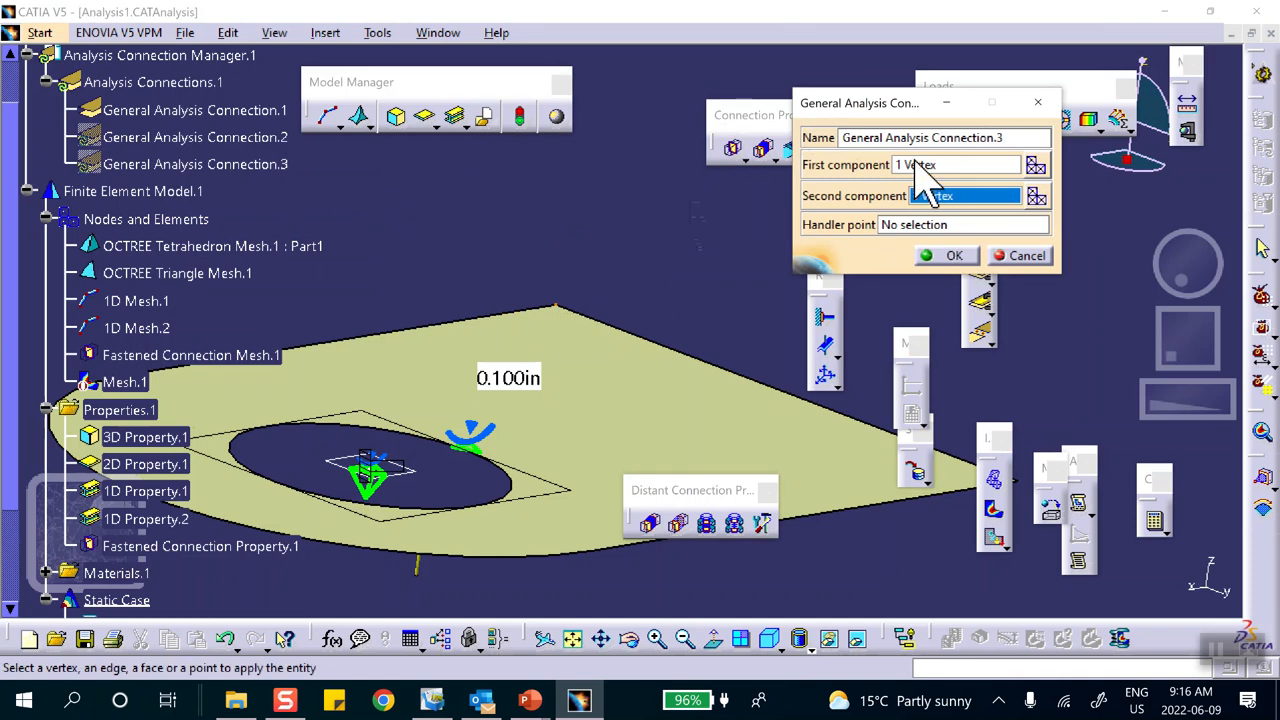
pyautogui.click(952, 255)
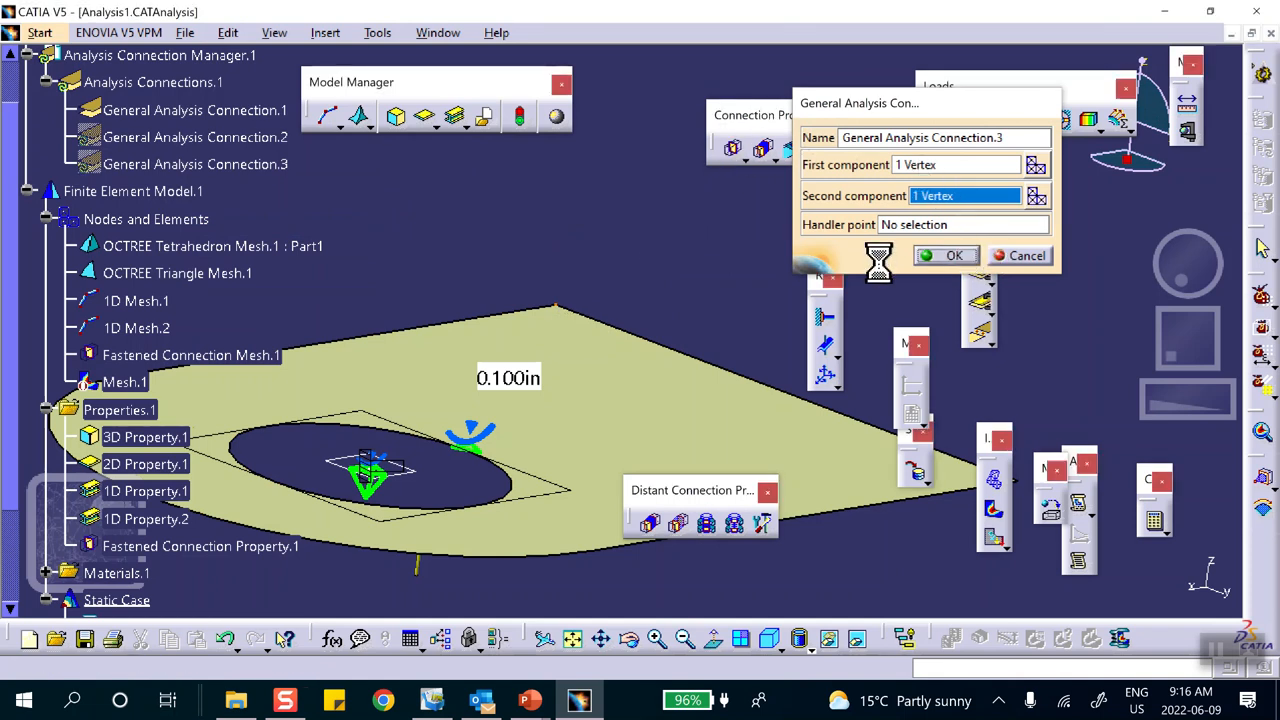
# - Show the hidden General Analysis Connection.2 and General Analysis Connection.3 symbols again
pyautogui.rightClick(255, 137)
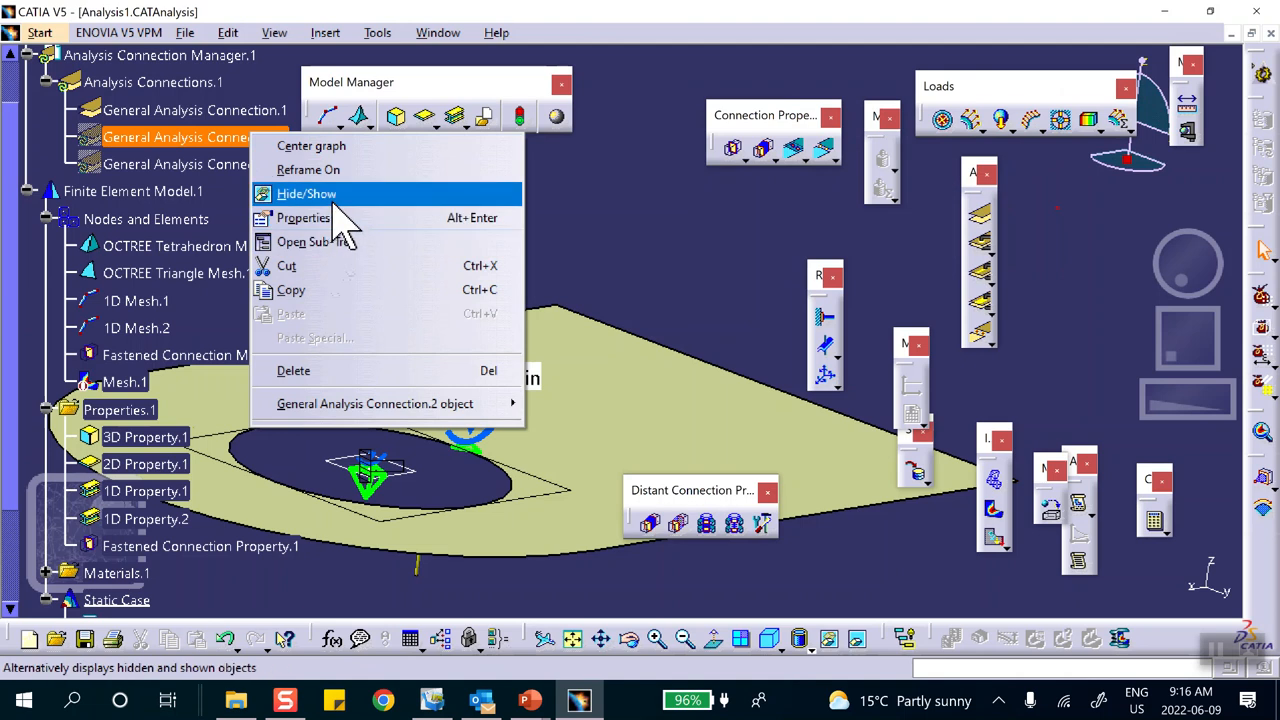
pyautogui.click(266, 165)
pyautogui.rightClick(267, 166)
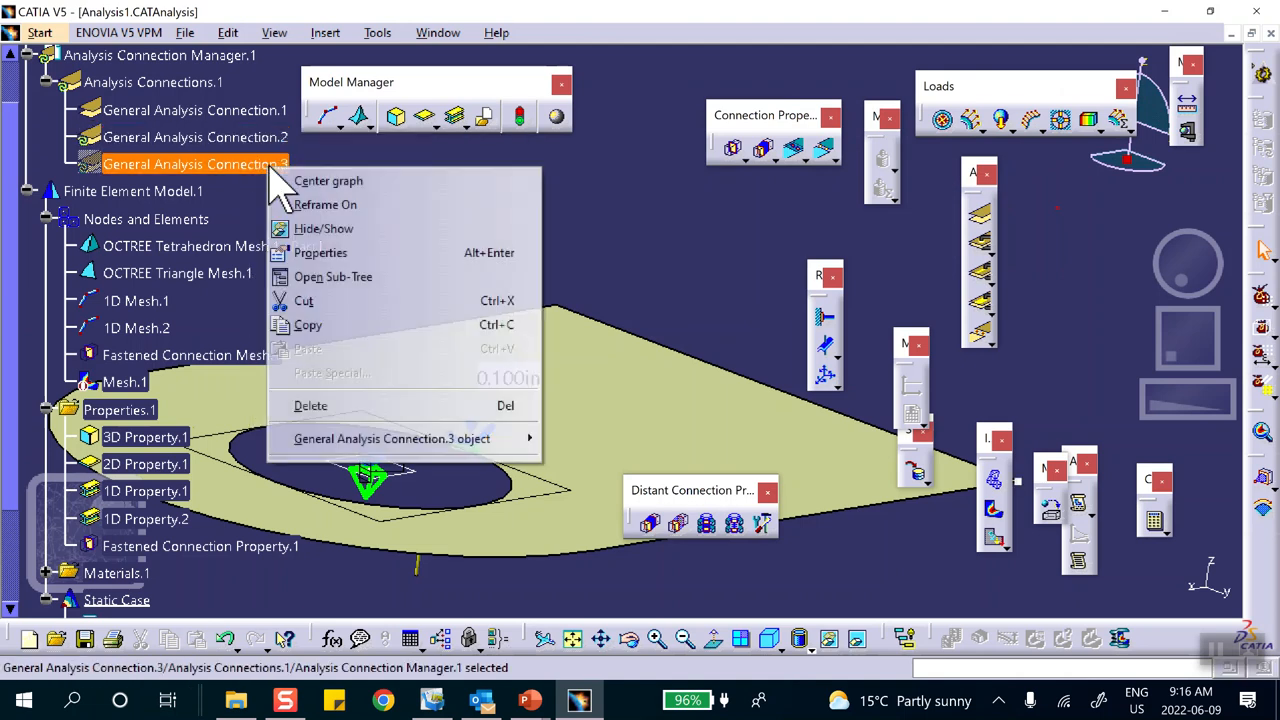
pyautogui.click(338, 229)
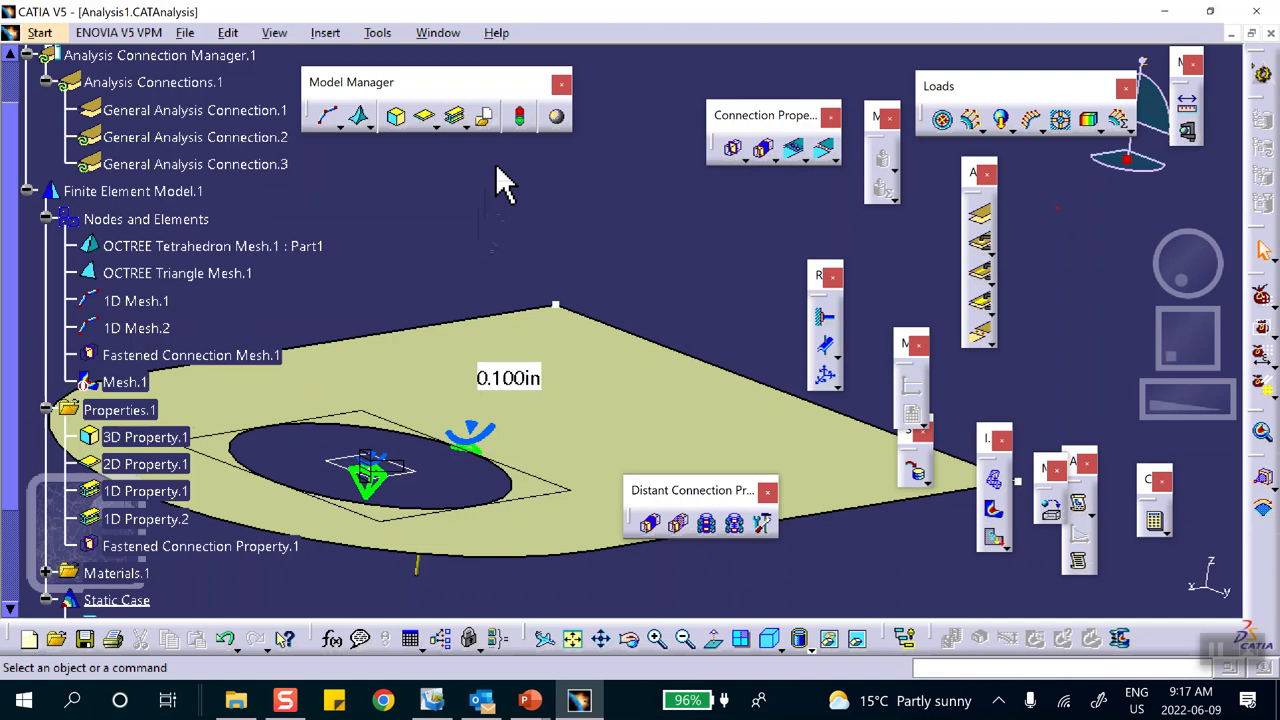
# - Try to assign a Fastened Connection Property to General Analysis Connection.2
pyautogui.click(740, 152)
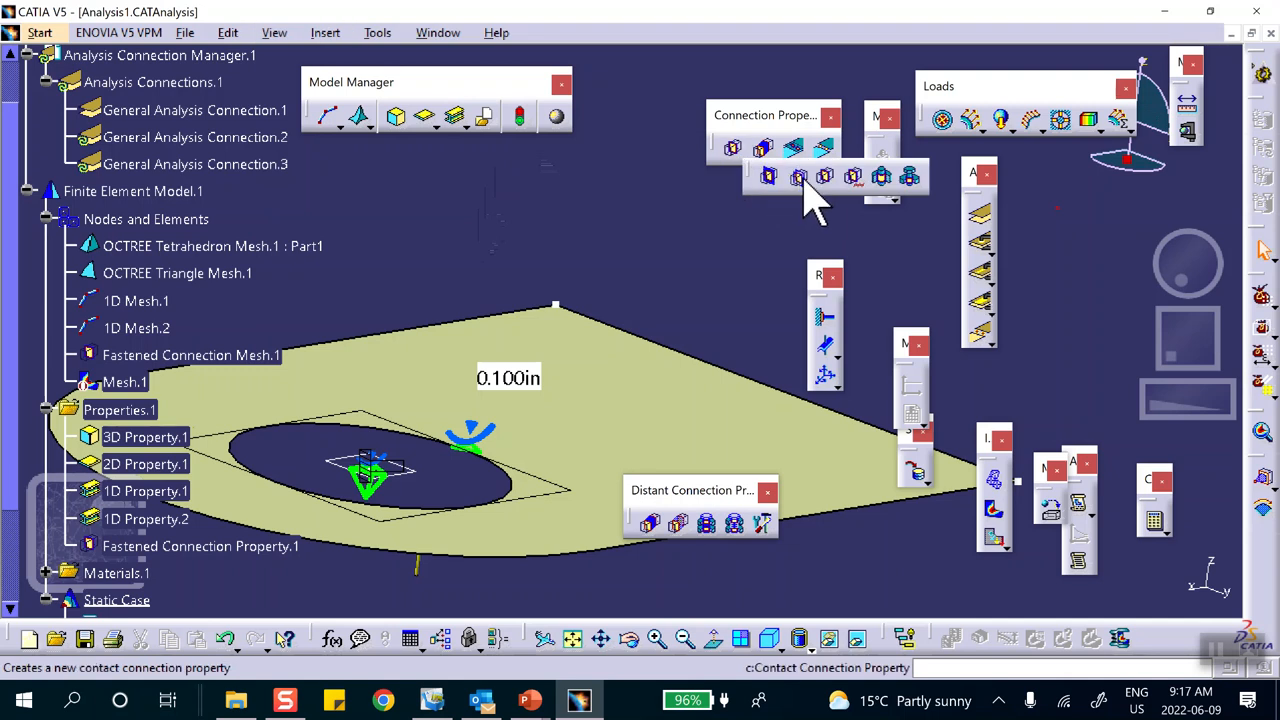
pyautogui.click(830, 180)
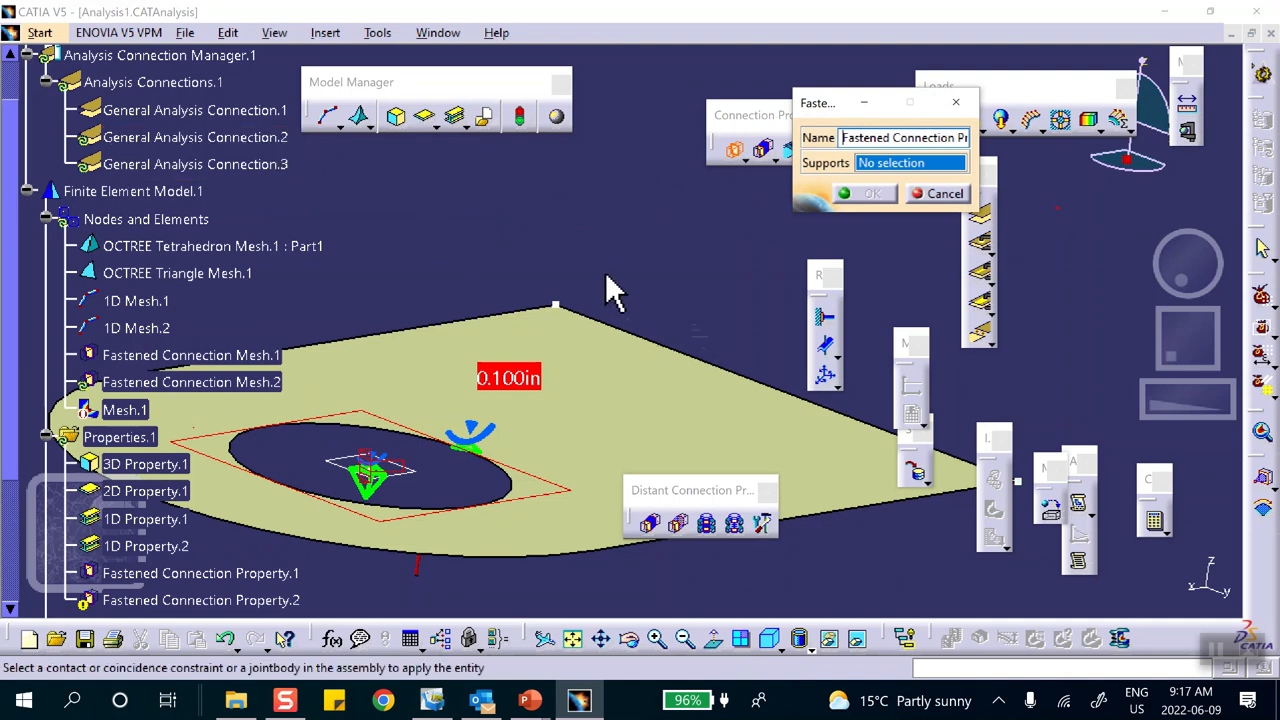
pyautogui.click(245, 135)
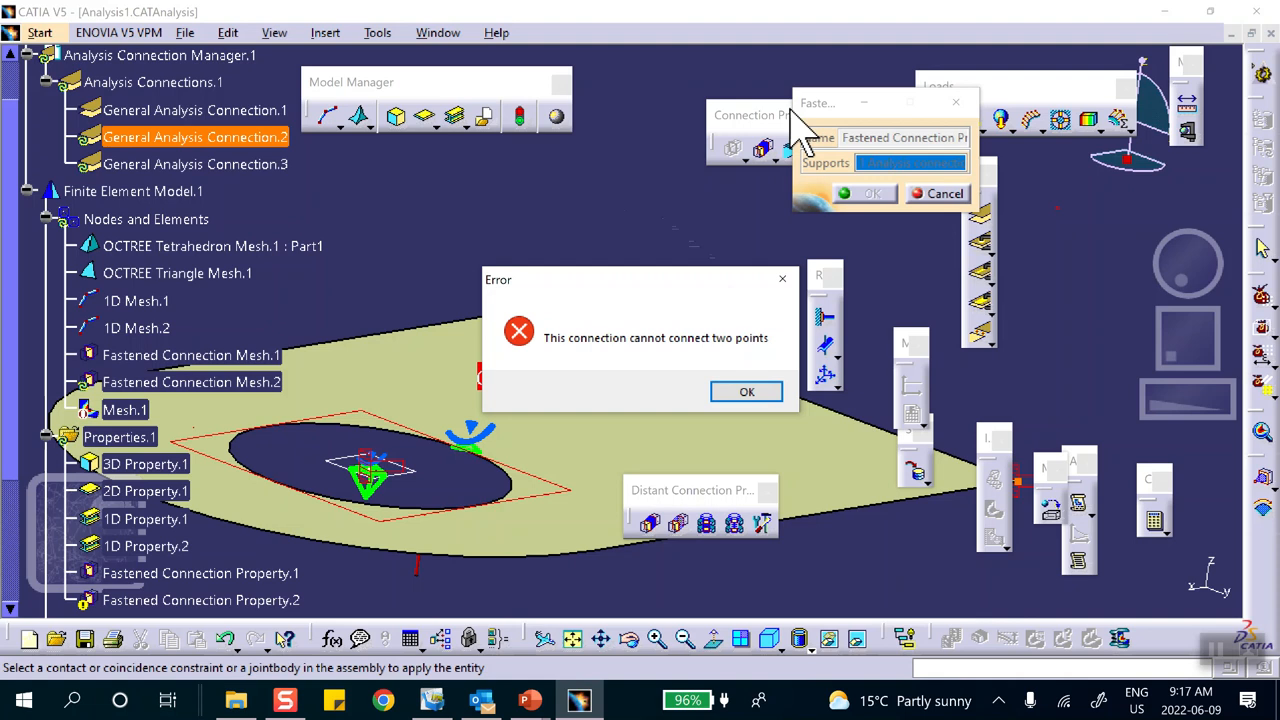
pyautogui.click(746, 392)
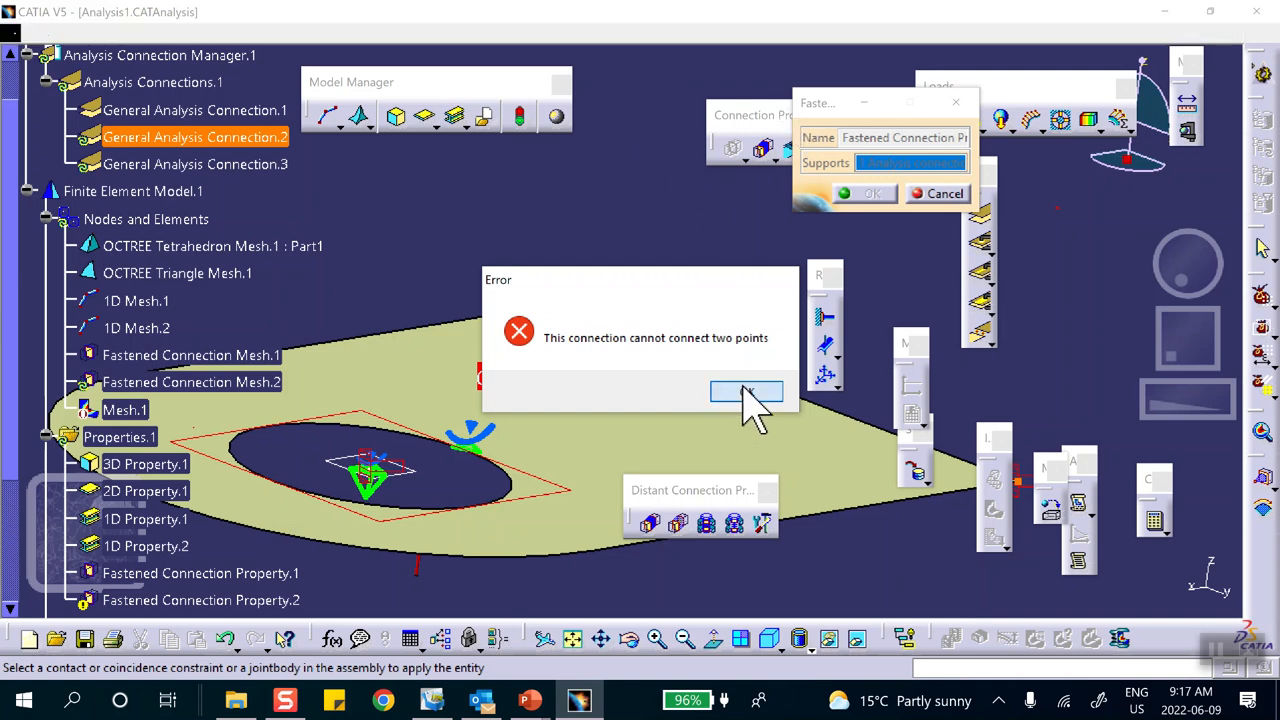
pyautogui.click(945, 194)
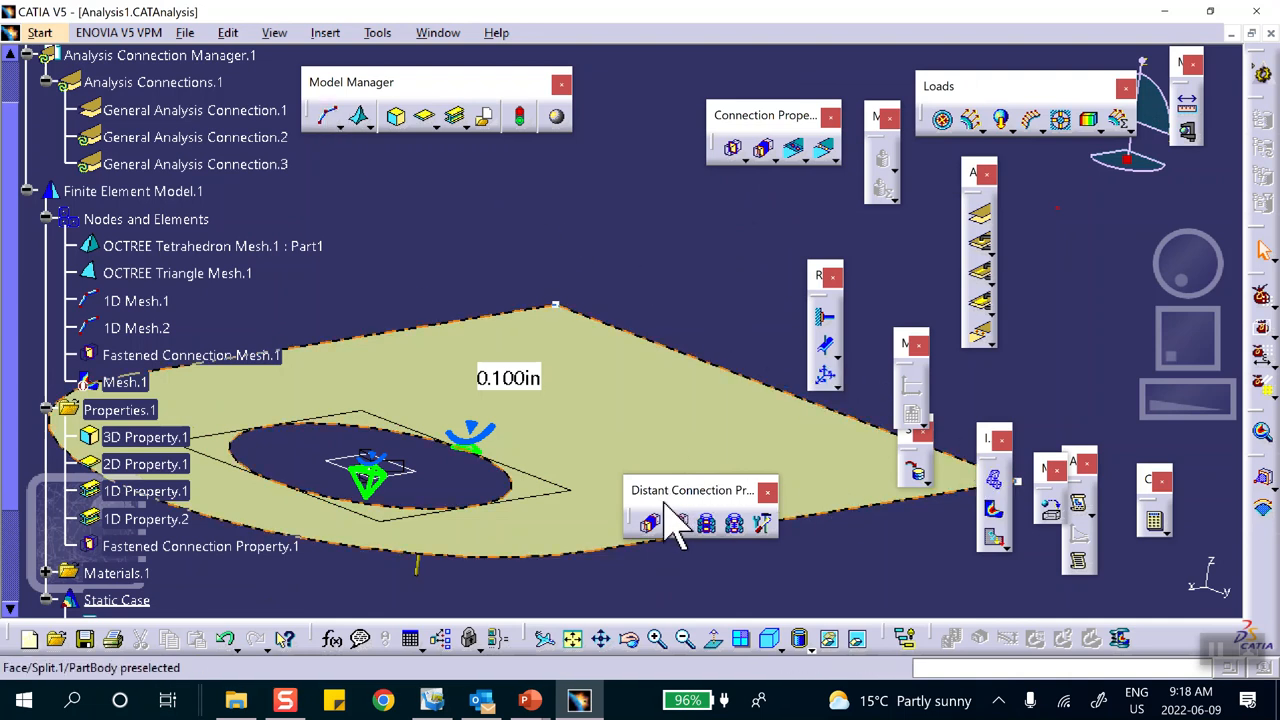
# - Create a Rigid Connection Property supported by General Analysis Connection.2, leaving Transmitted Degrees of Freedom off
pyautogui.click(746, 158)
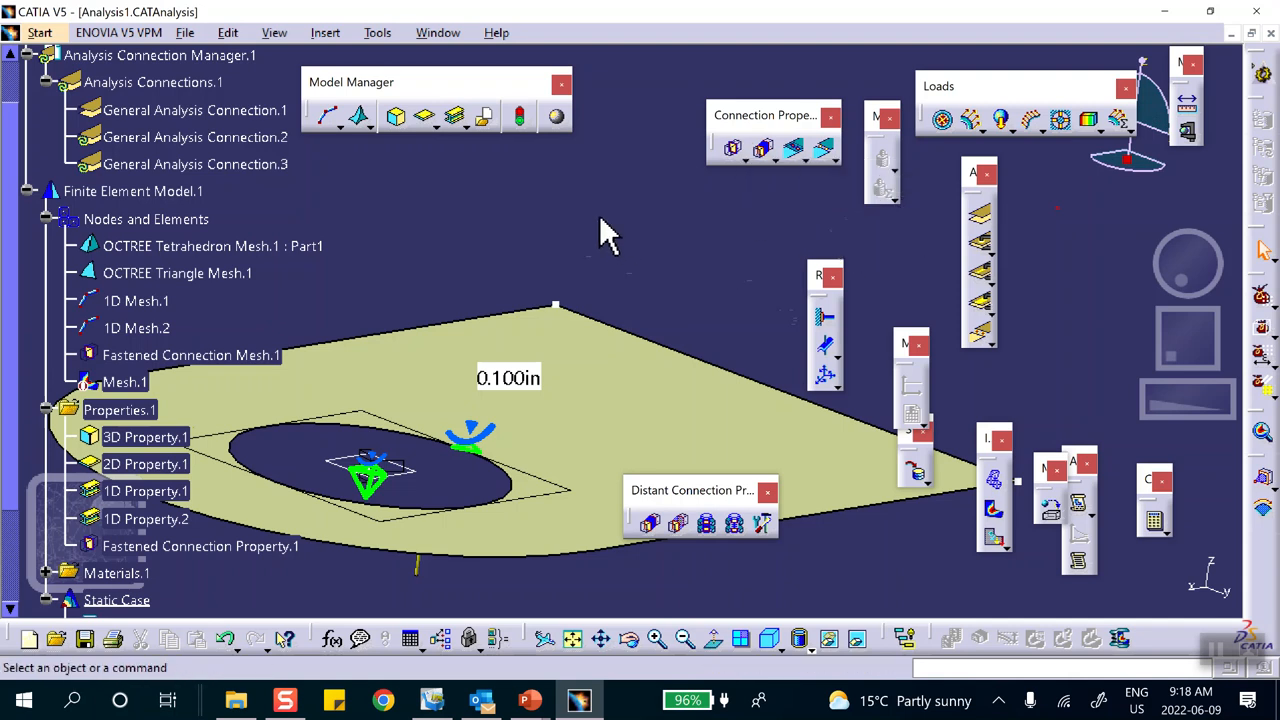
pyautogui.click(777, 152)
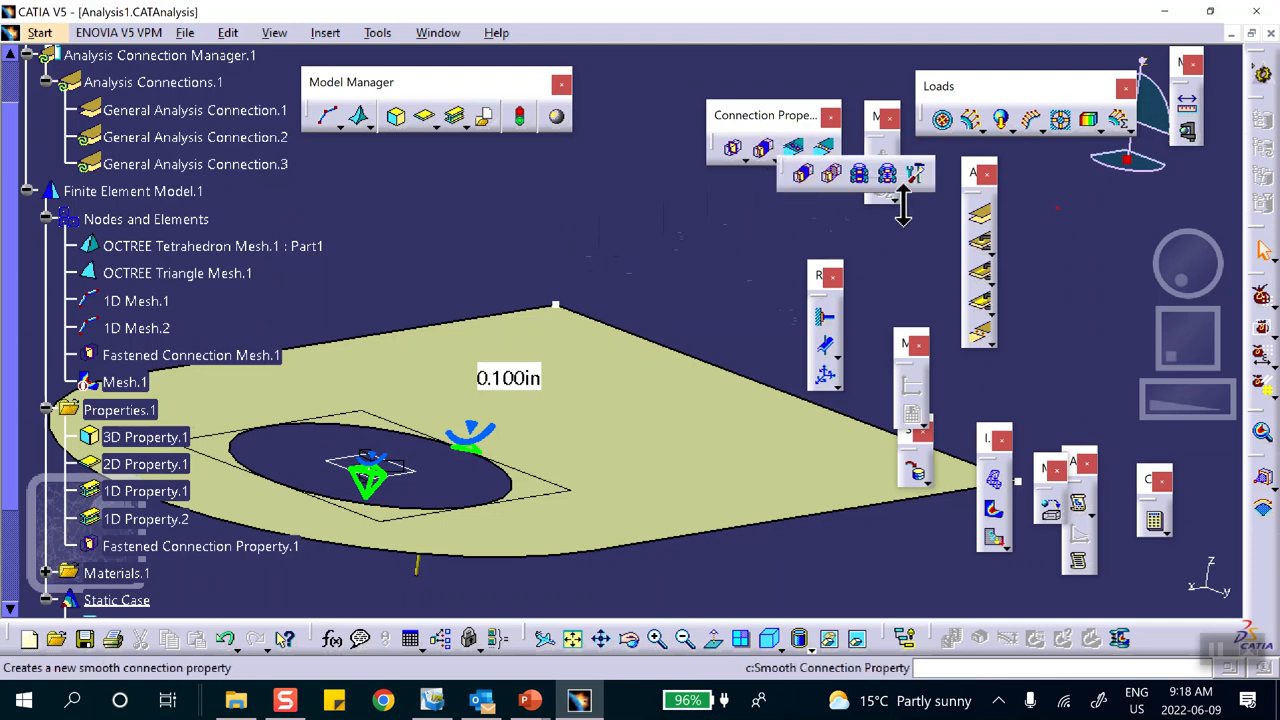
pyautogui.click(805, 176)
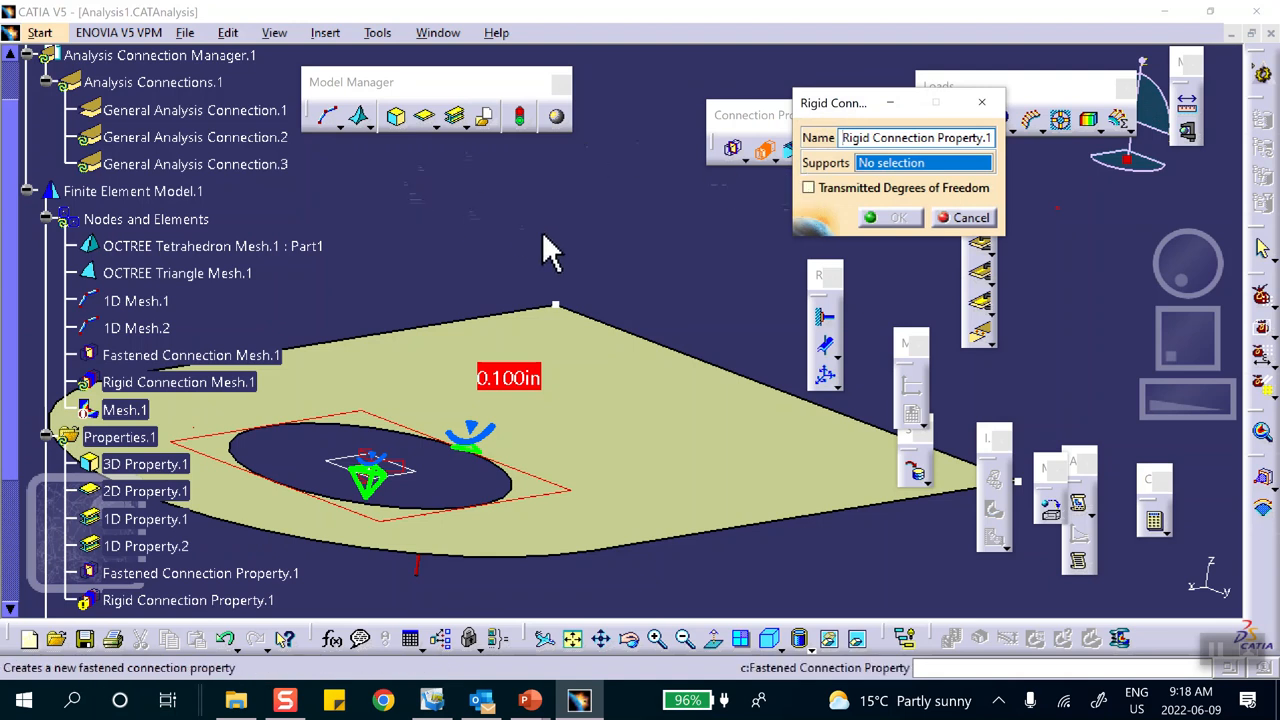
pyautogui.click(158, 137)
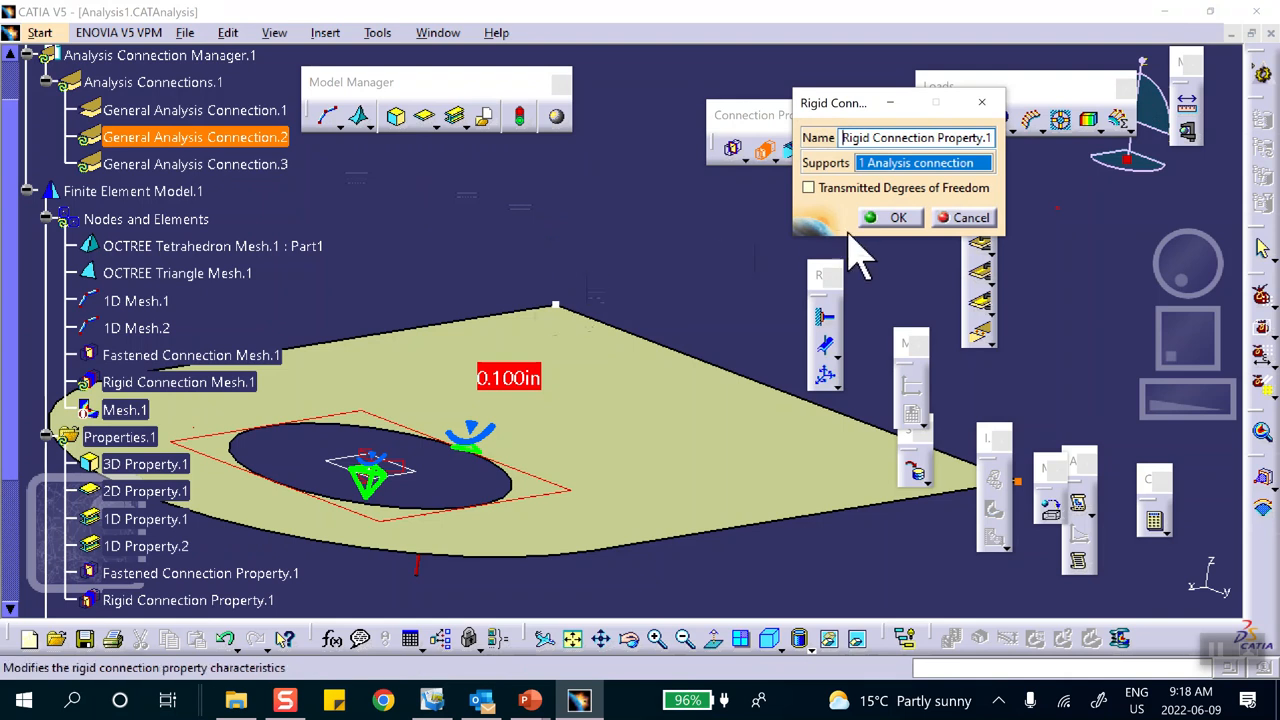
pyautogui.click(884, 218)
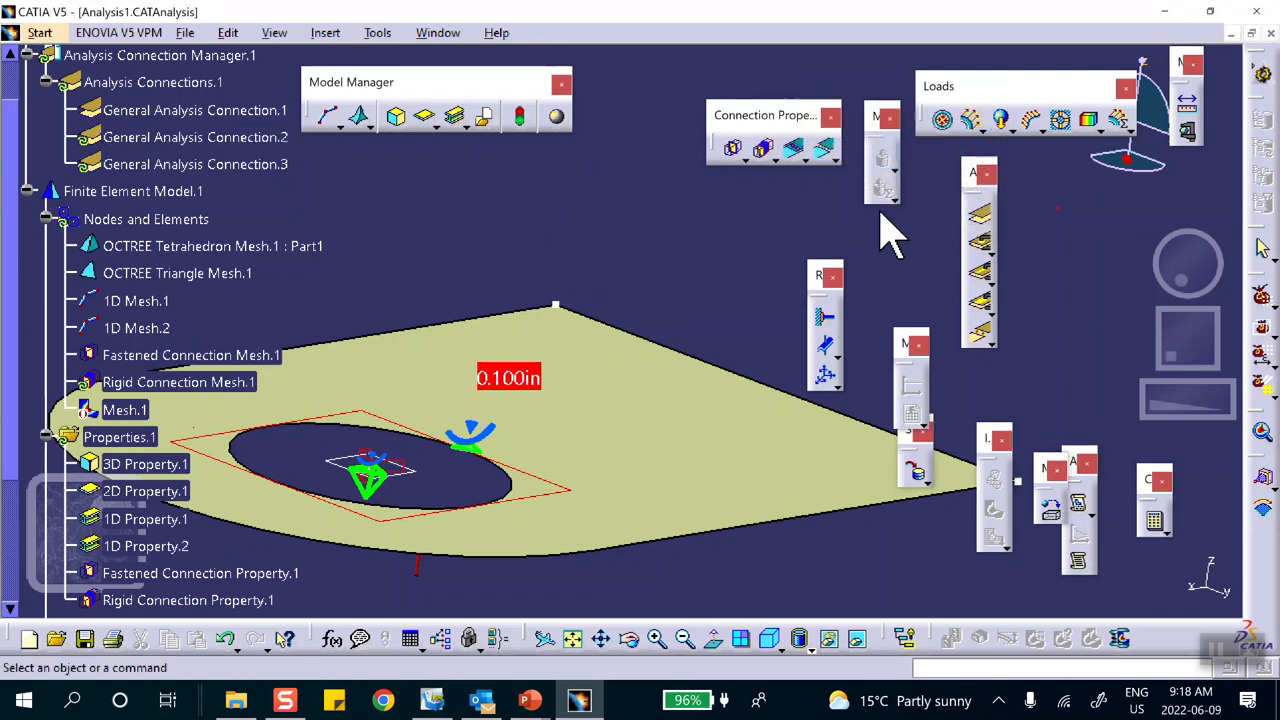
# - Create a second Rigid Connection Property supported by General Analysis Connection.3
pyautogui.click(765, 150)
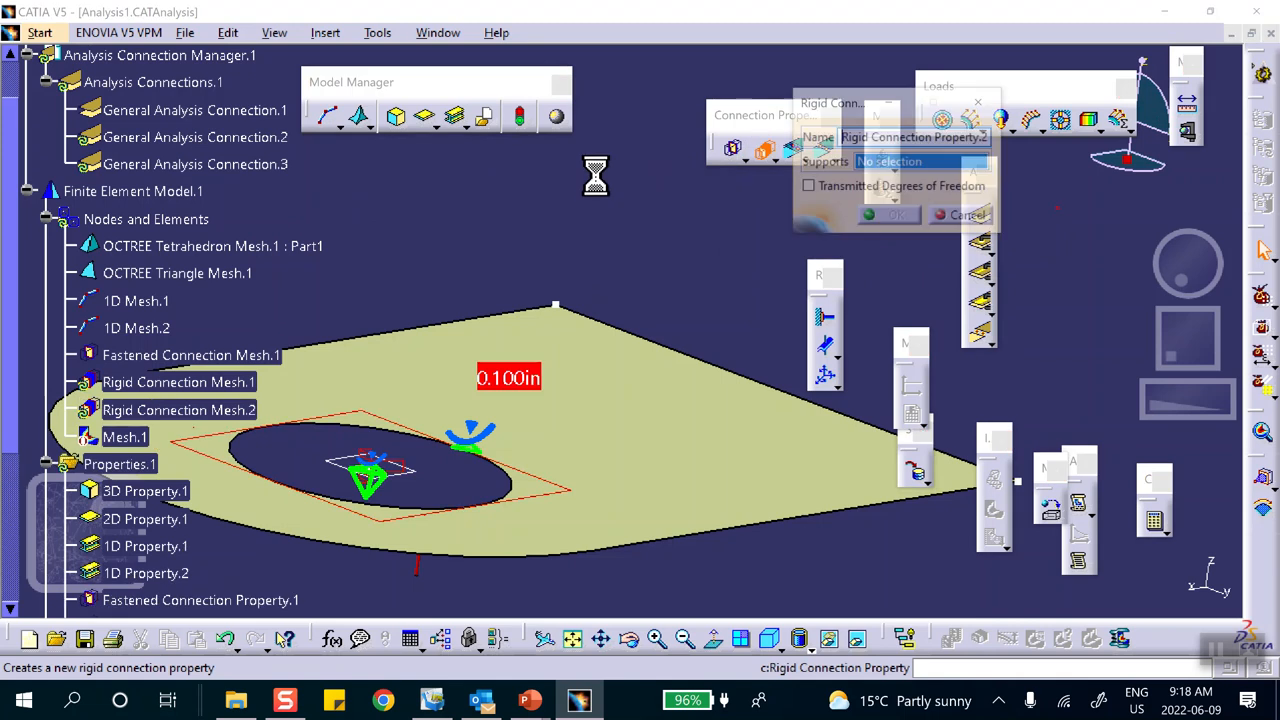
pyautogui.click(255, 164)
pyautogui.click(897, 217)
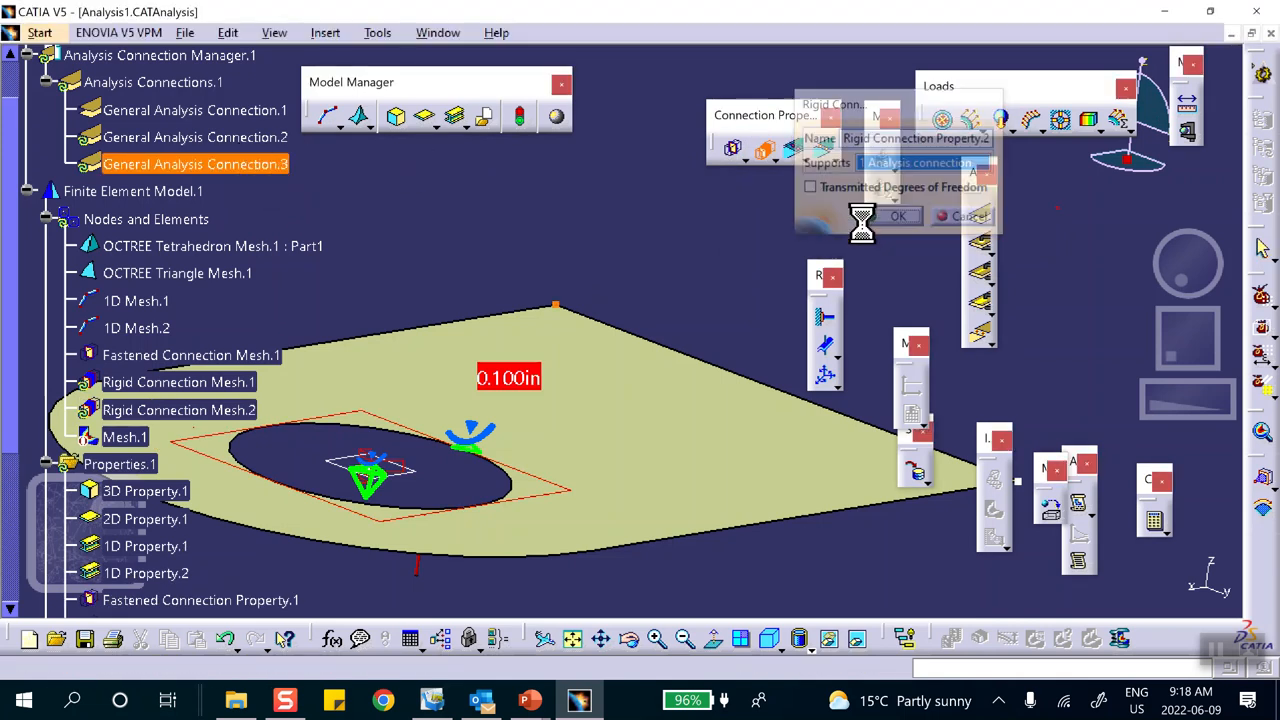
# - Compute the static case solution with all connection properties in place
pyautogui.moveTo(620, 227); pyautogui.dragTo(560, 360, button='middle')
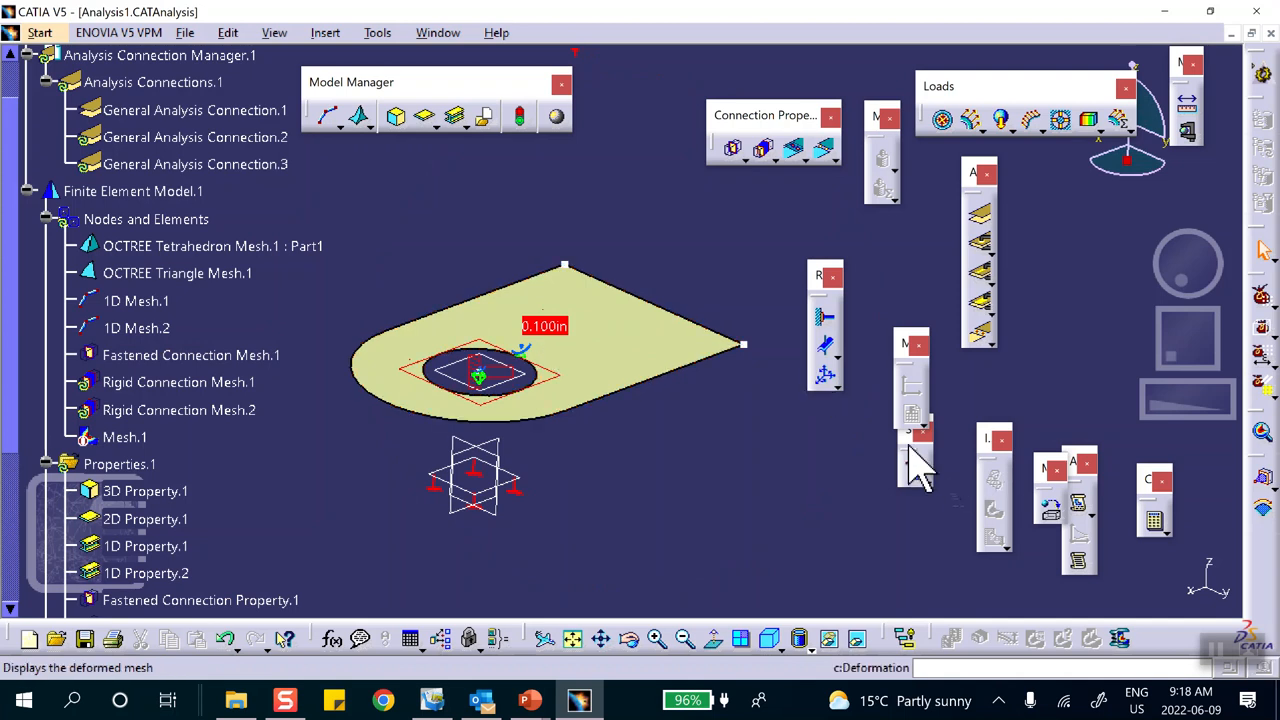
pyautogui.click(1156, 522)
pyautogui.click(1052, 350)
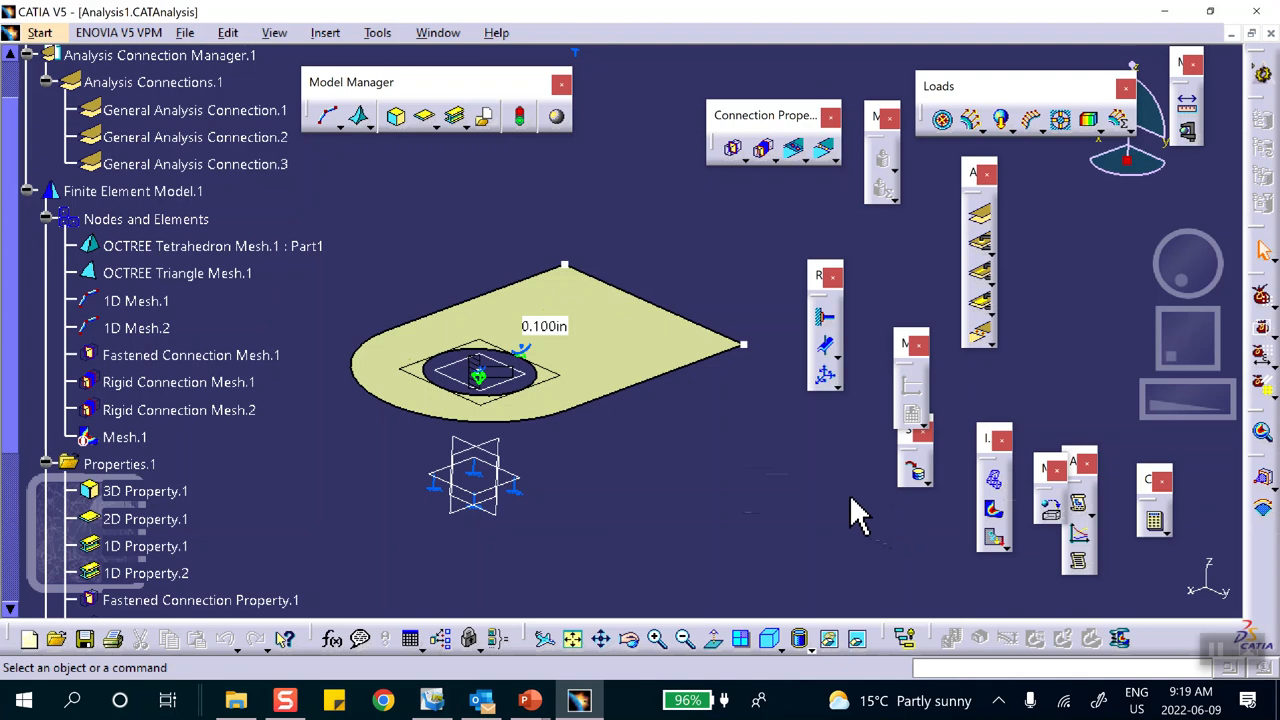
# - Generate the displacement image of the solution and change its visualization type to Average iso
pyautogui.click(993, 535)
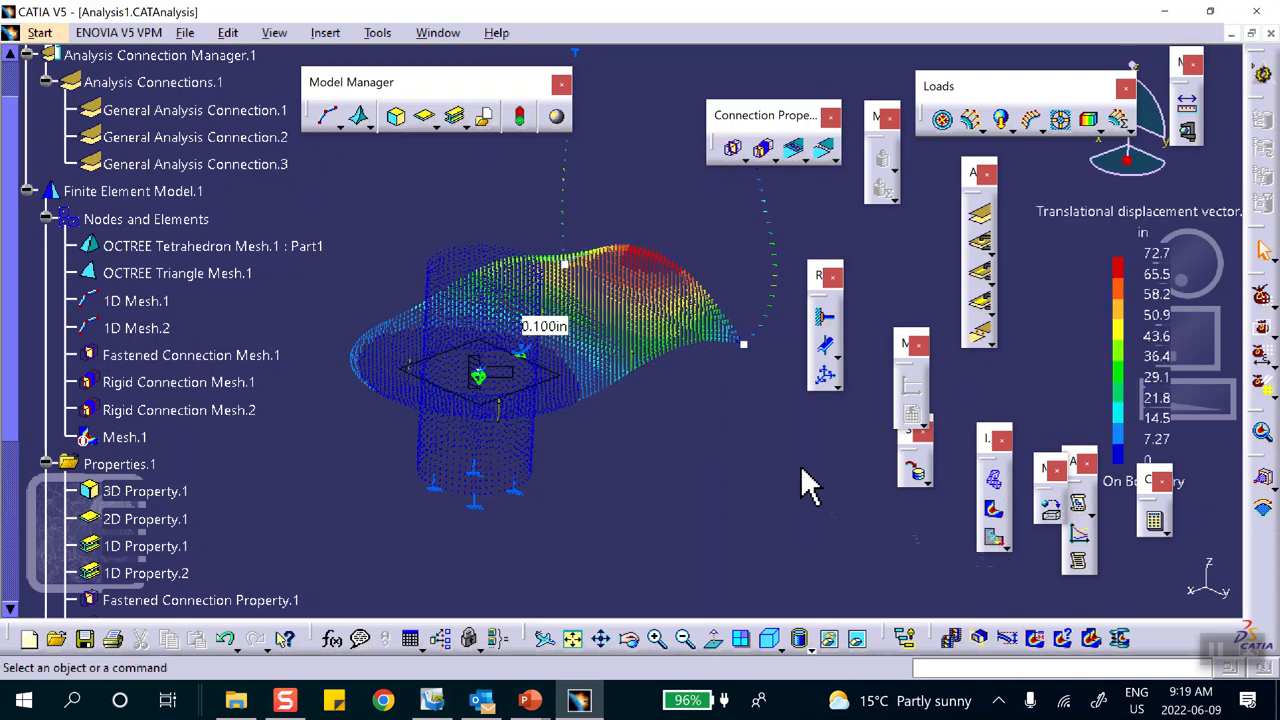
pyautogui.click(591, 291)
pyautogui.doubleClick(596, 288)
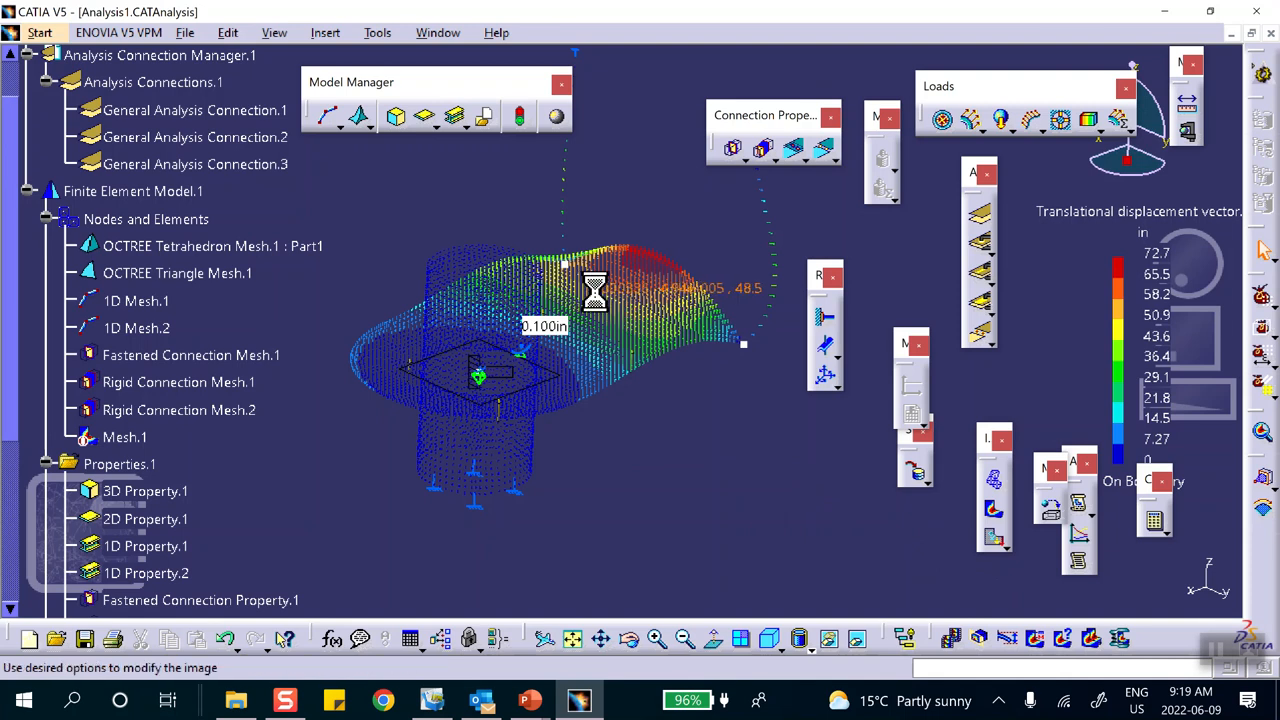
pyautogui.click(712, 240)
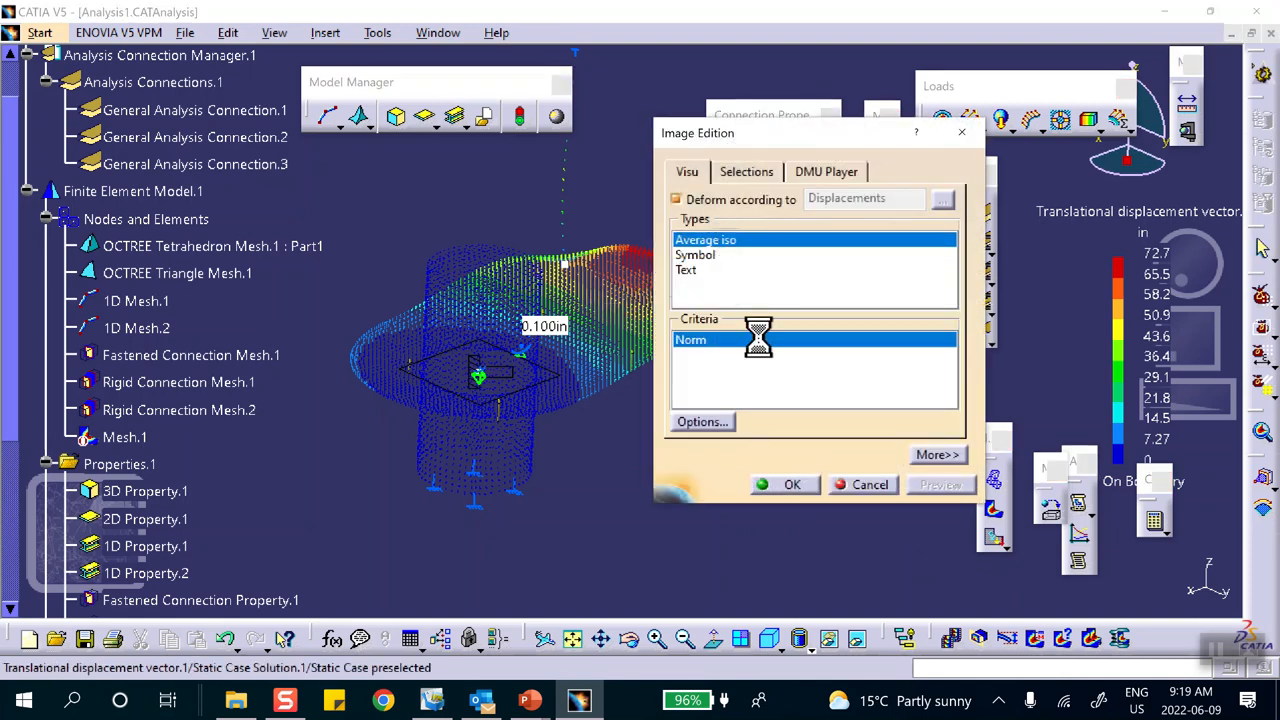
pyautogui.click(805, 485)
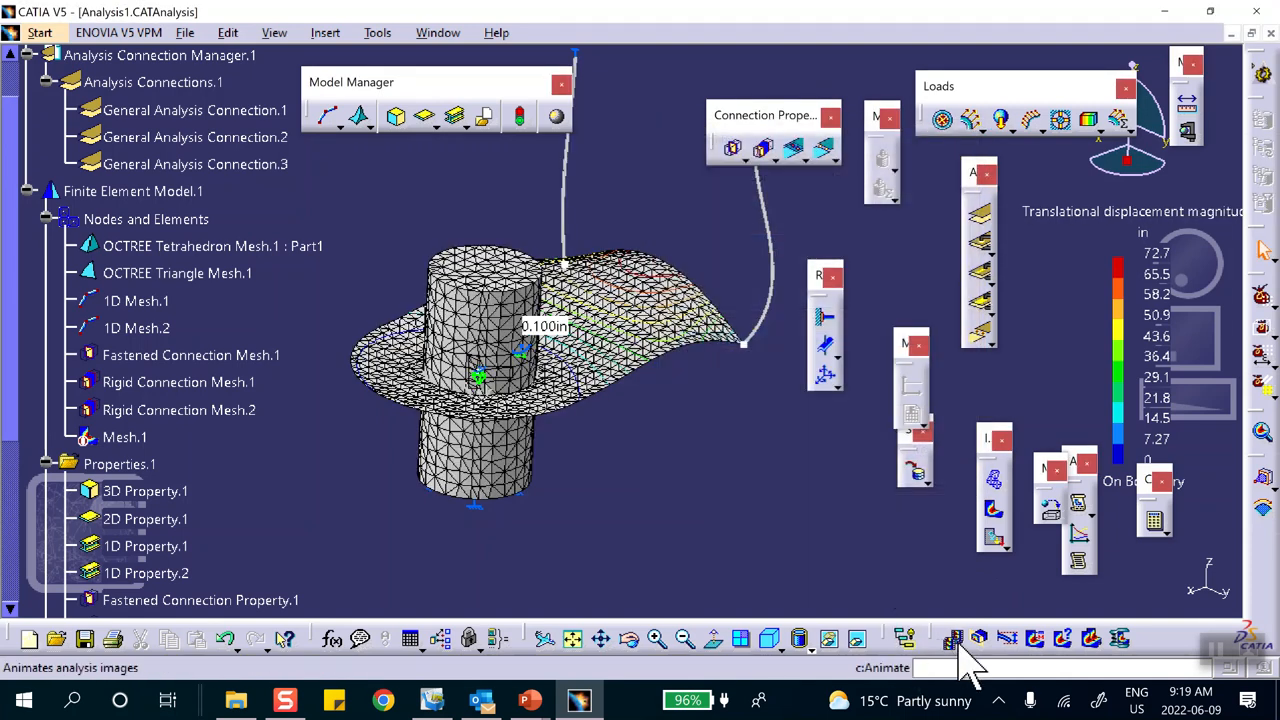
# - Render the displacement contour with a customized view mode combining Material shading with all edges and points
pyautogui.click(840, 640)
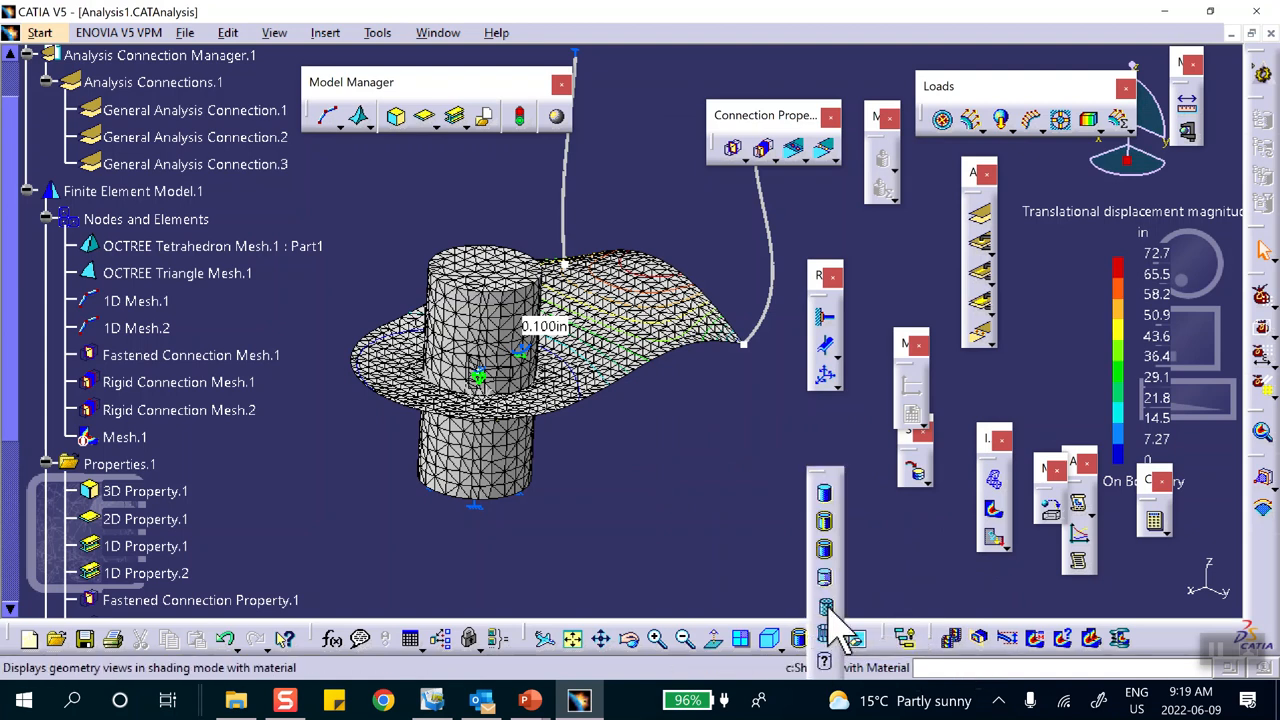
pyautogui.click(824, 607)
pyautogui.moveTo(668, 460); pyautogui.dragTo(650, 520, button='middle')
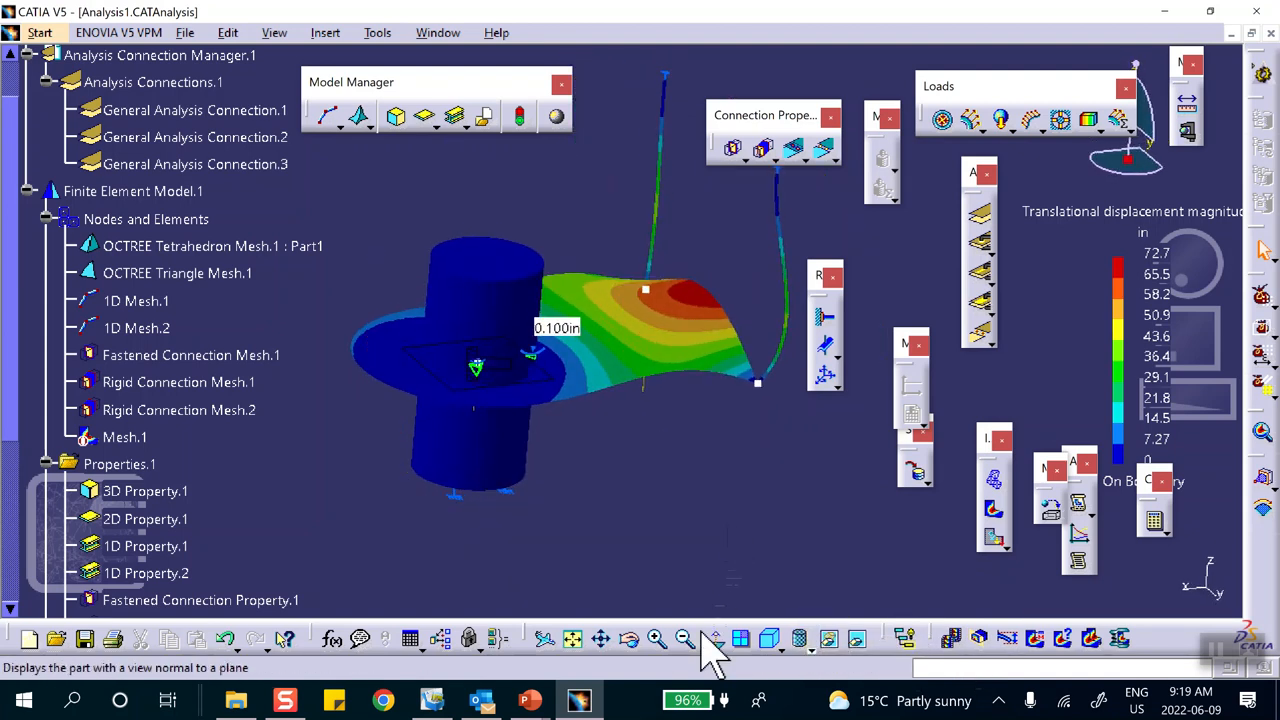
pyautogui.click(829, 641)
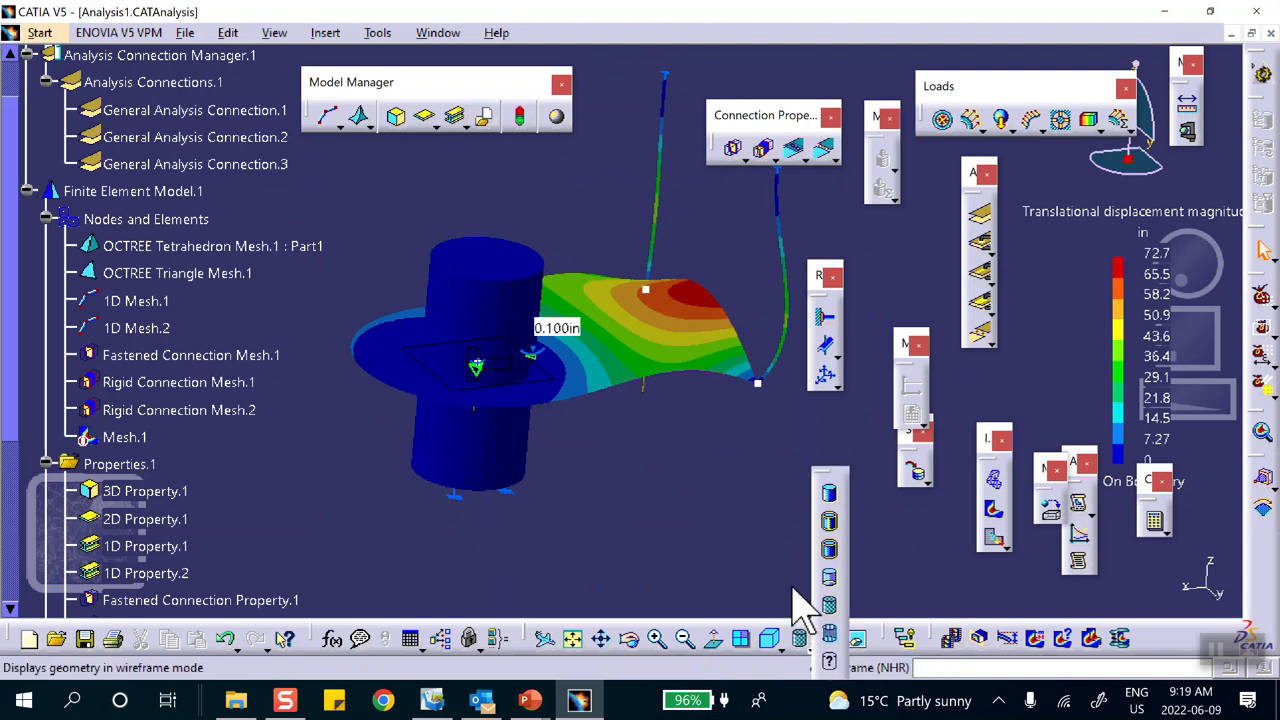
pyautogui.click(829, 663)
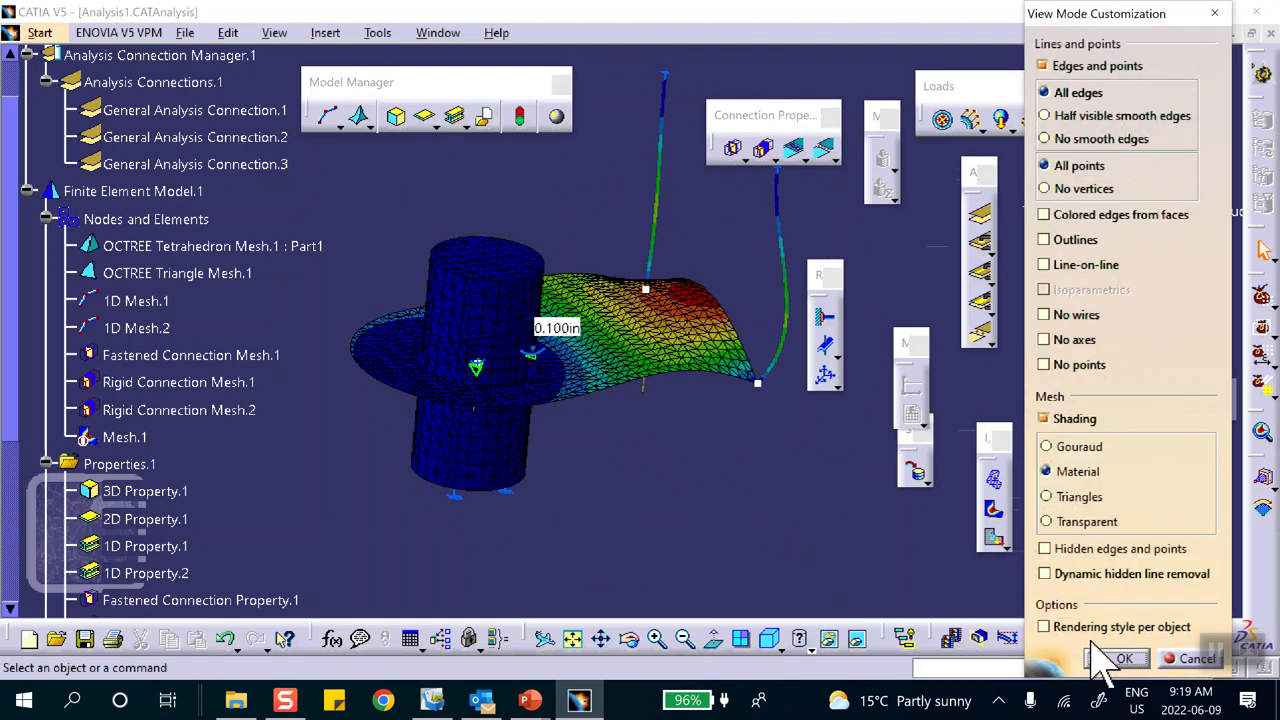
pyautogui.click(1125, 658)
pyautogui.moveTo(600, 409); pyautogui.dragTo(533, 463, button='middle')
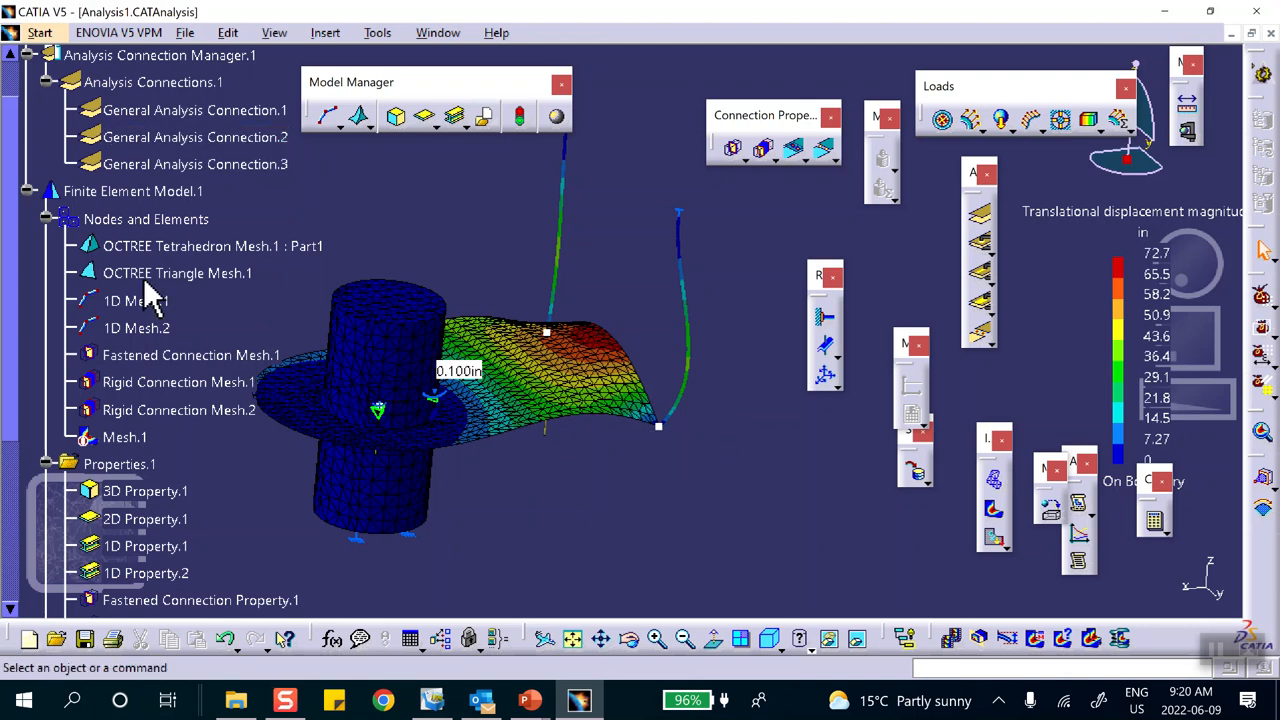
# - Reverse the Pressure.1 load on the plate by setting its pressure to -100 psi
pyautogui.scroll(-3, 170, 270)
pyautogui.scroll(-2, 205, 262)
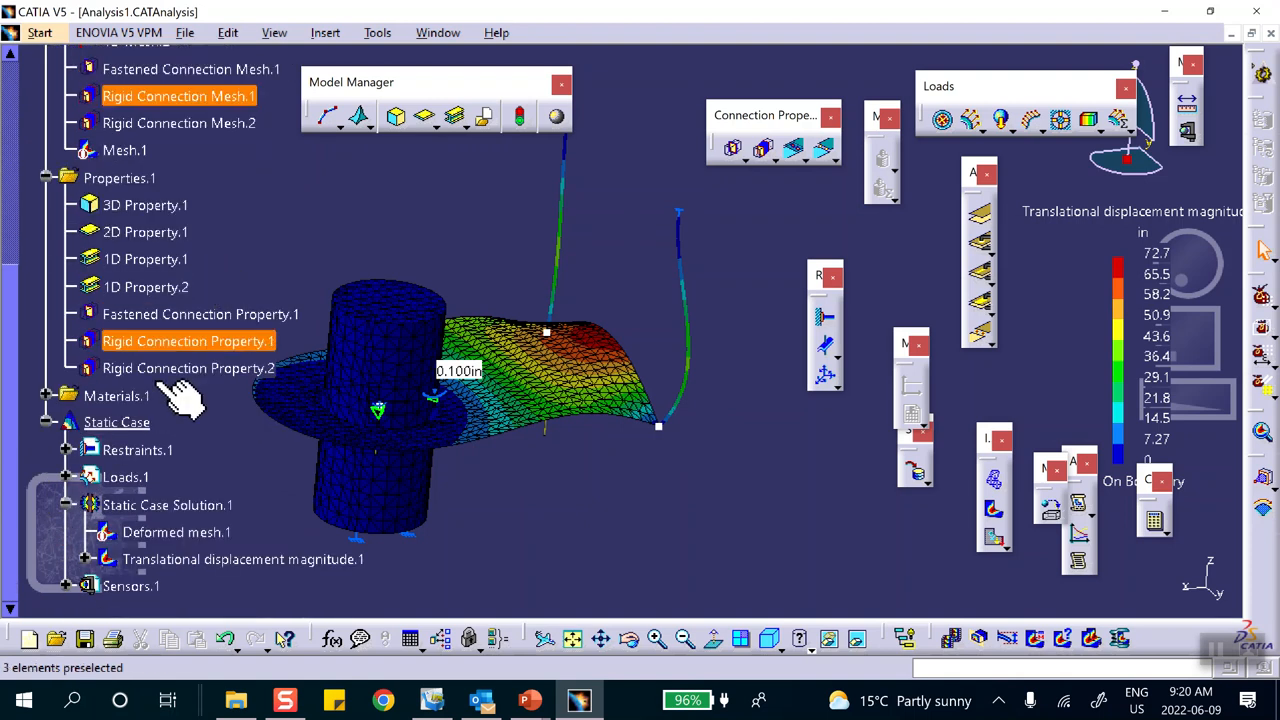
pyautogui.scroll(-1, 212, 445)
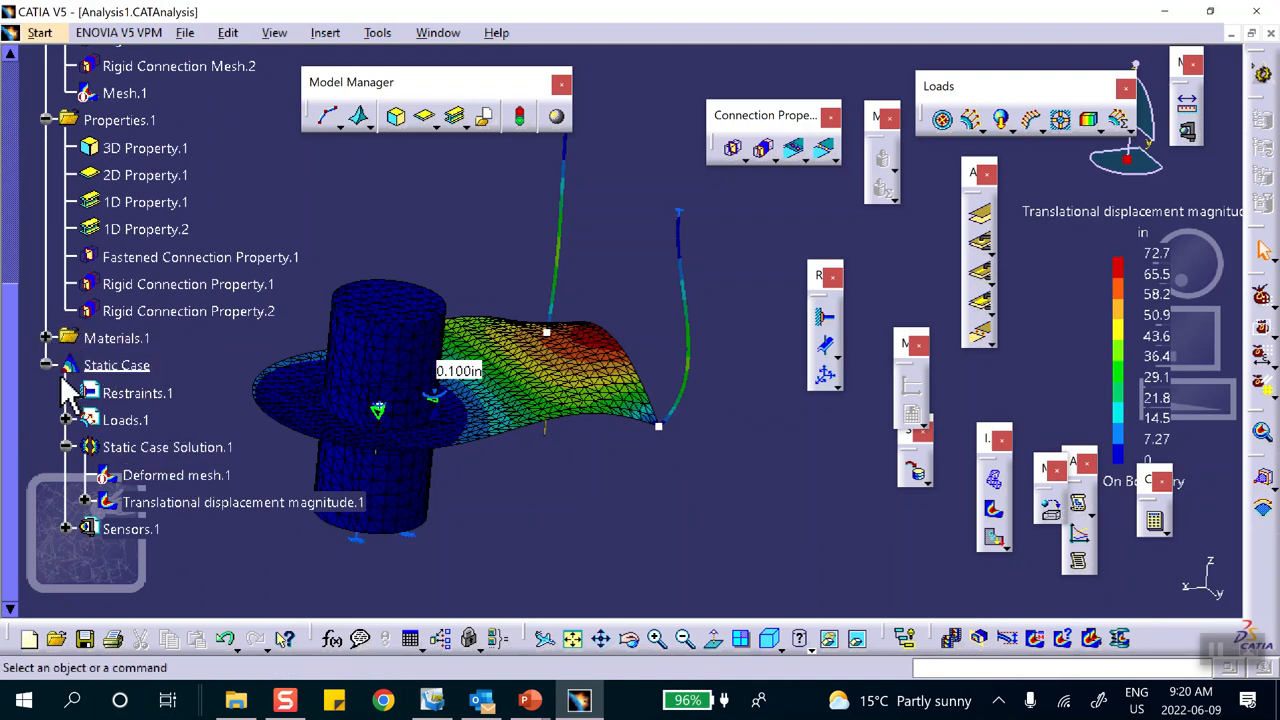
pyautogui.click(66, 420)
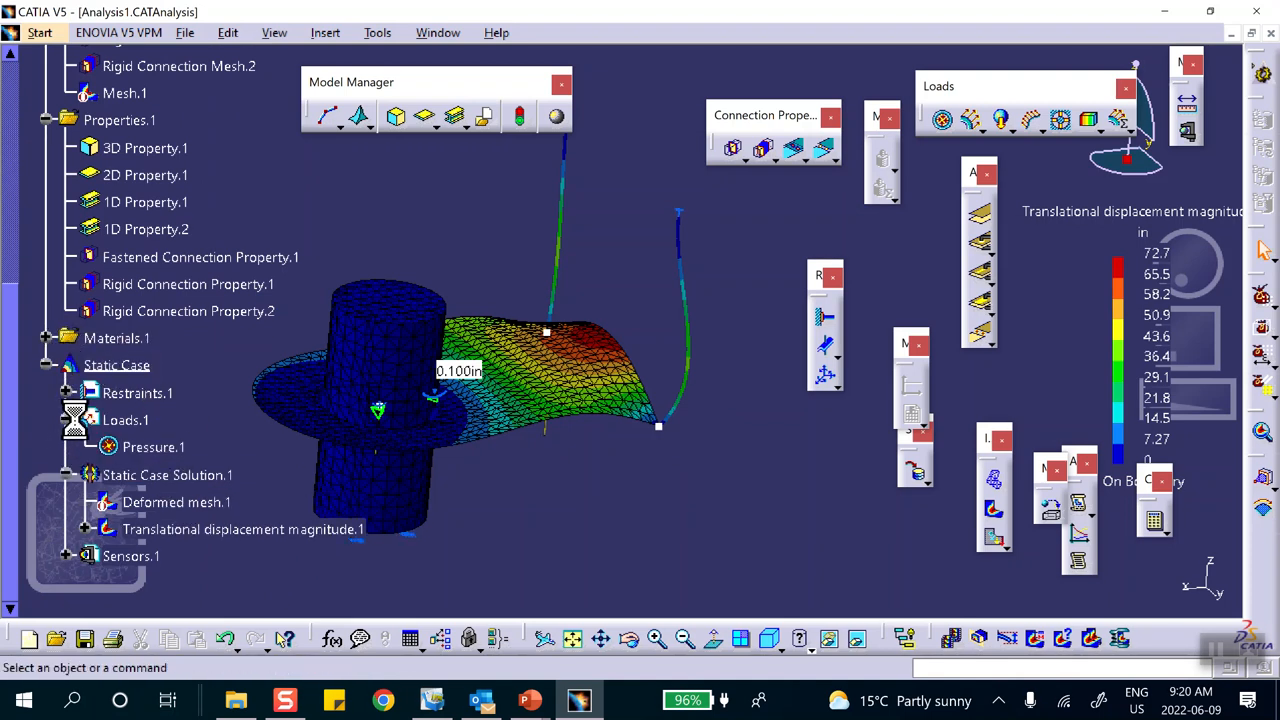
pyautogui.click(185, 450)
pyautogui.doubleClick(190, 448)
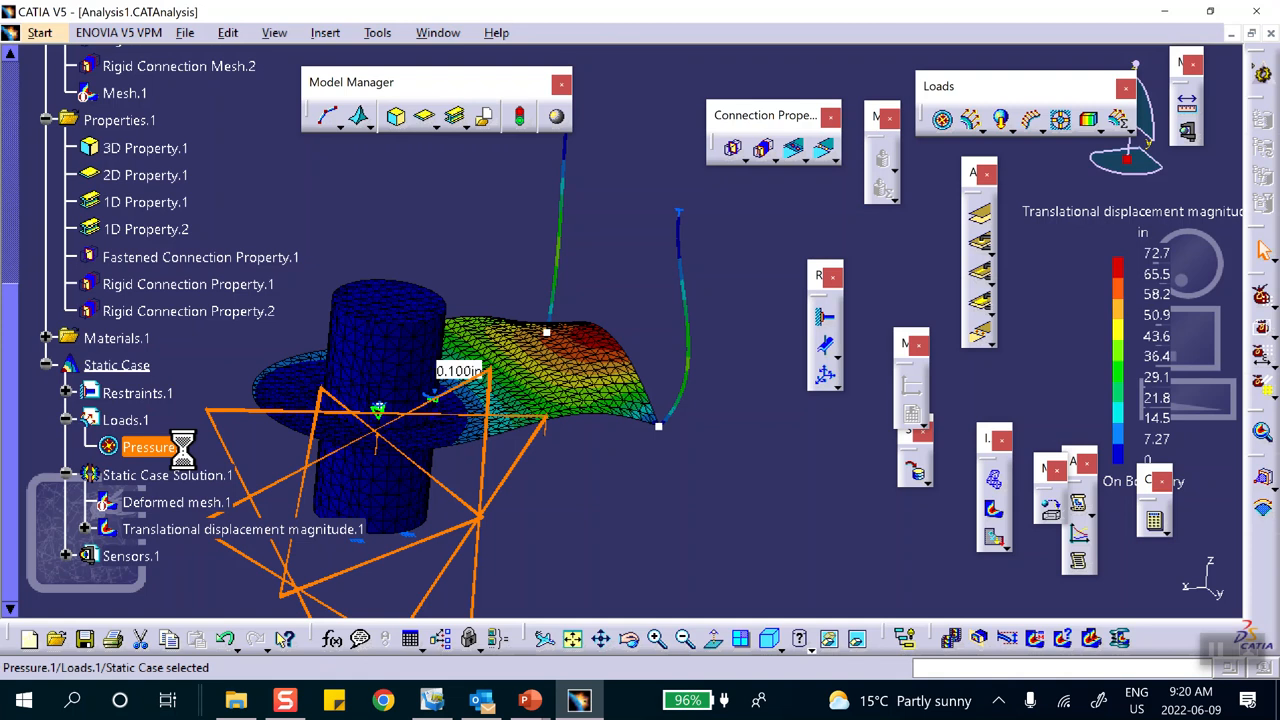
pyautogui.moveTo(655, 512); pyautogui.dragTo(774, 286, button='middle')
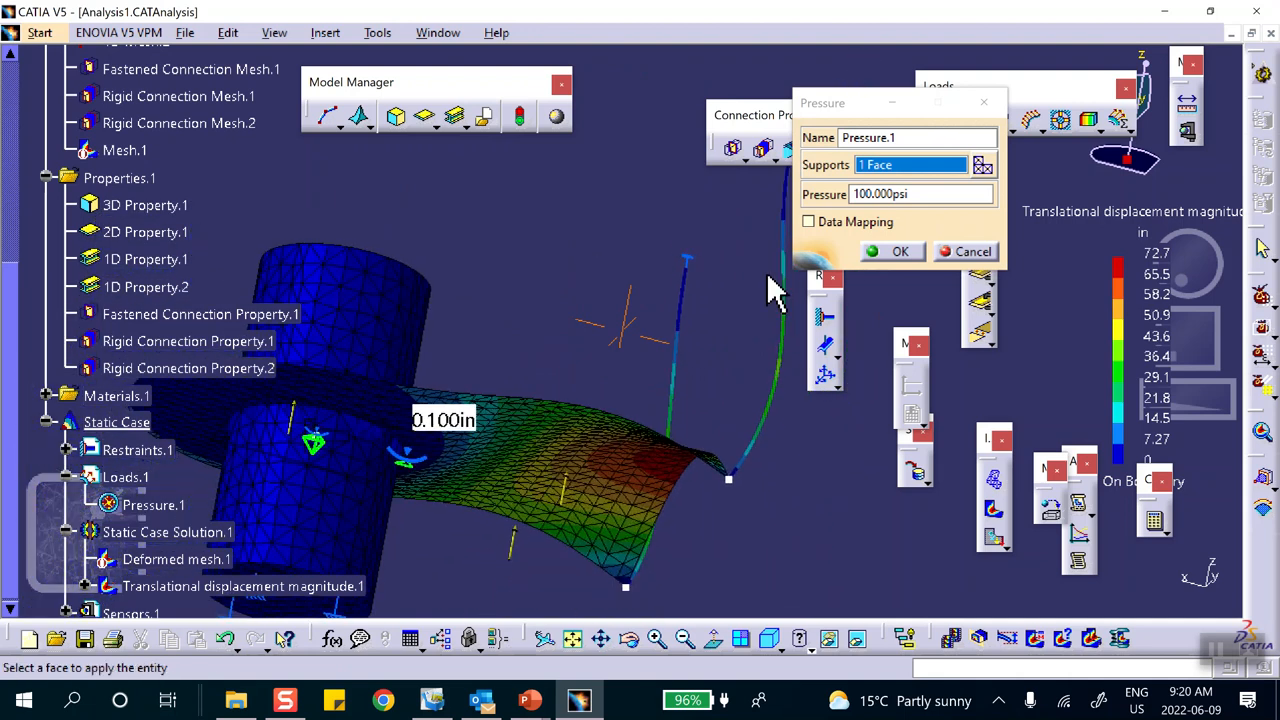
pyautogui.moveTo(853, 194); pyautogui.dragTo(860, 194)
pyautogui.click(855, 196)
pyautogui.write('-')
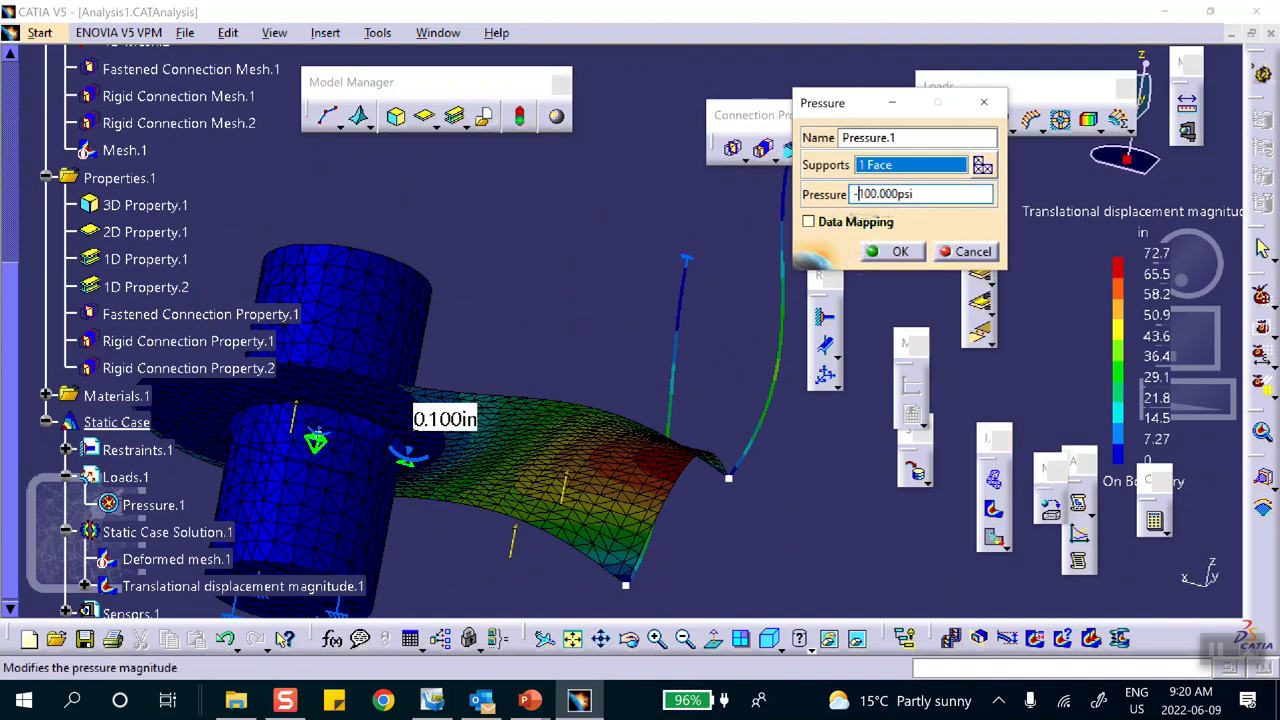
pyautogui.click(900, 251)
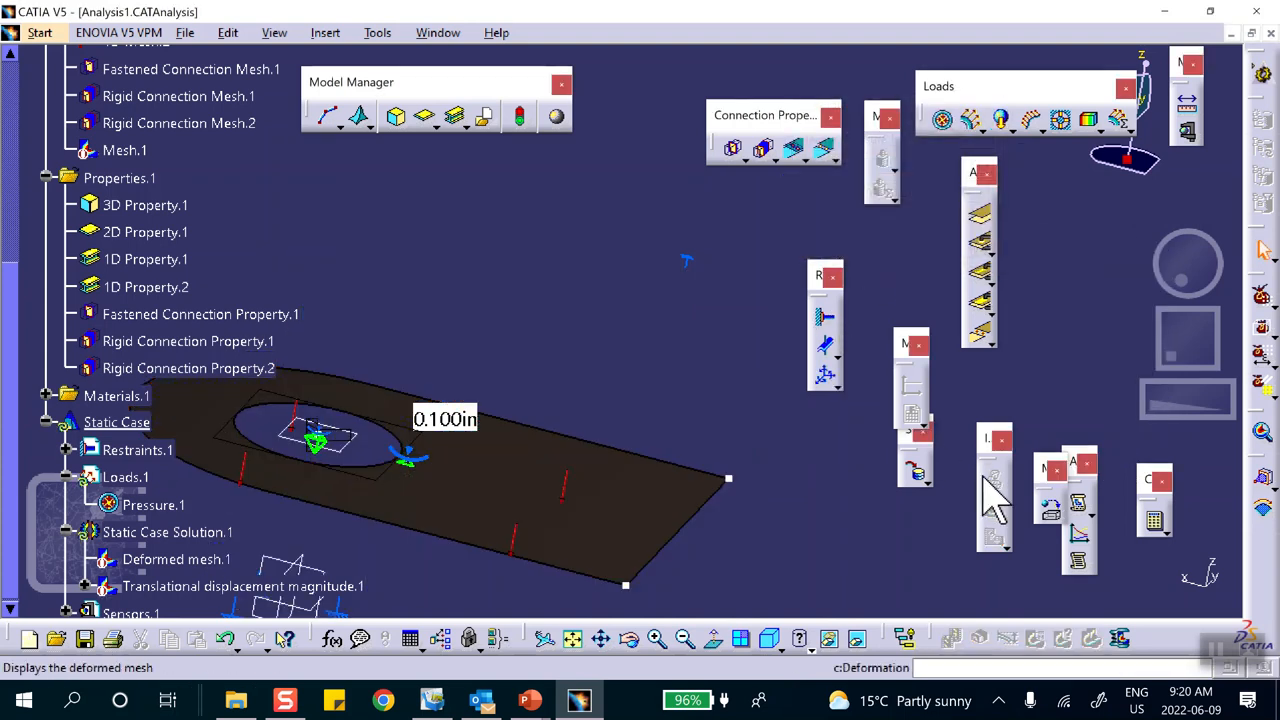
# - Recompute the static case with the reversed pressure and reactivate the translational displacement image, viewing the deformed part from the side
pyautogui.click(1155, 521)
pyautogui.click(1063, 352)
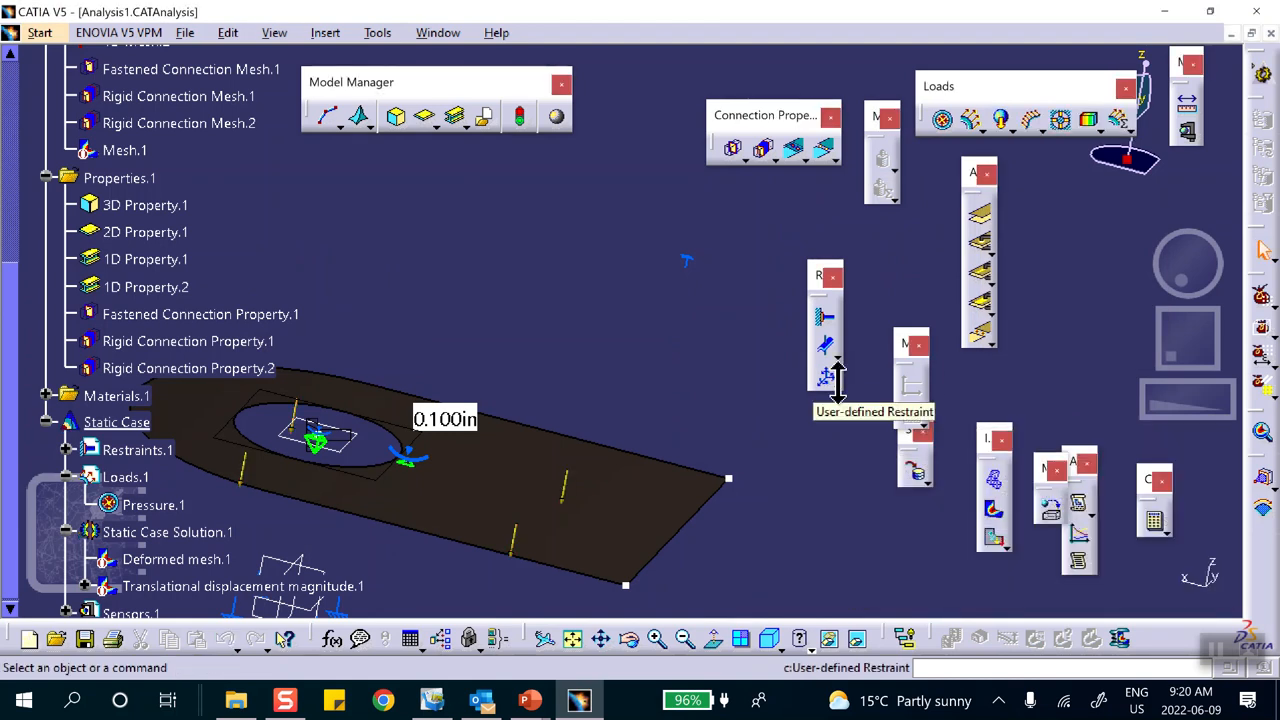
pyautogui.scroll(-4, 229, 237)
pyautogui.click(229, 300)
pyautogui.rightClick(229, 300)
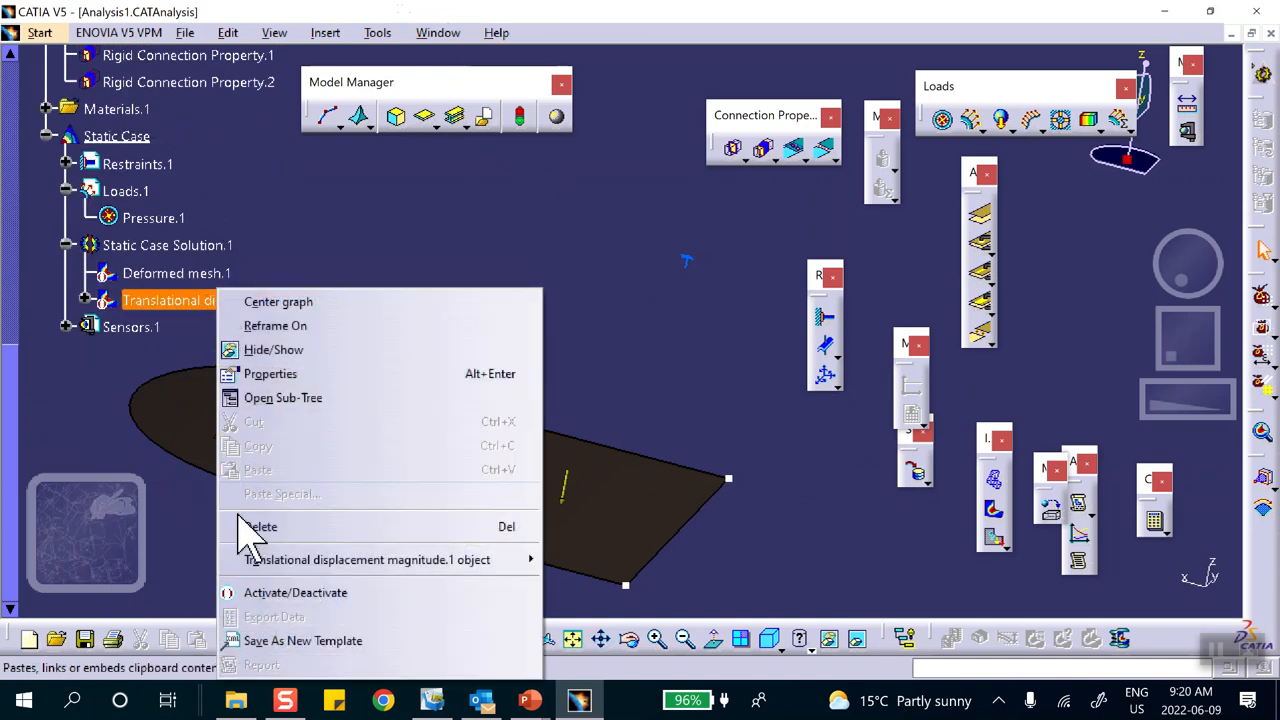
pyautogui.click(258, 592)
pyautogui.moveTo(501, 316); pyautogui.dragTo(703, 366, button='middle')
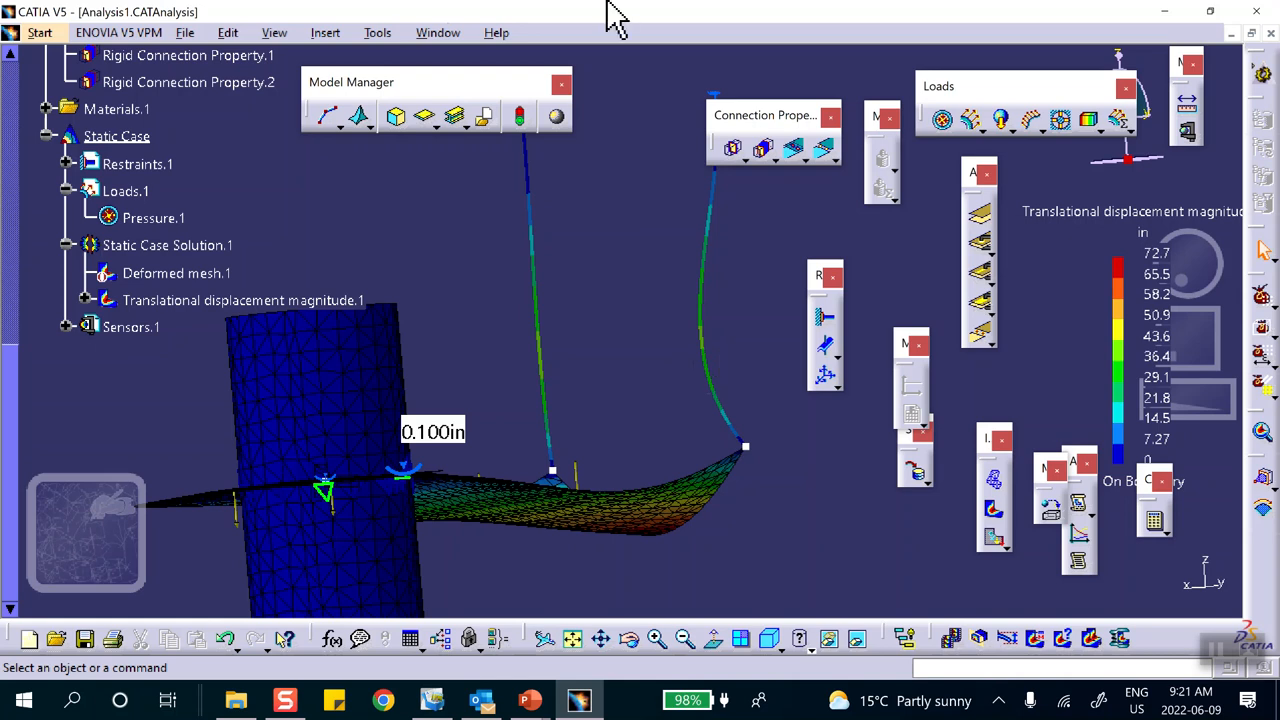
pyautogui.click(808, 645)
pyautogui.click(800, 495)
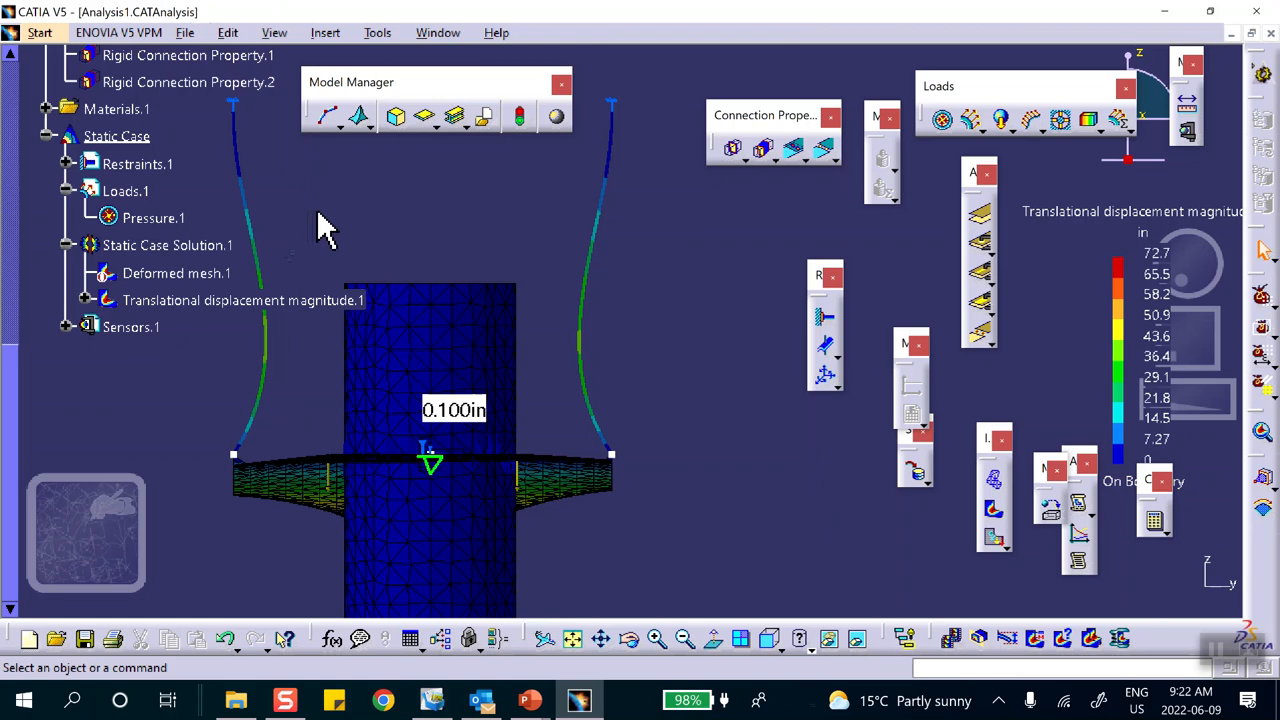
# - Enable transmitted degrees of freedom on Rigid Connection Property.1, keeping Translations 1 to 3 and releasing Rotations 1 to 3
pyautogui.scroll(2, 296, 222)
pyautogui.doubleClick(160, 170)
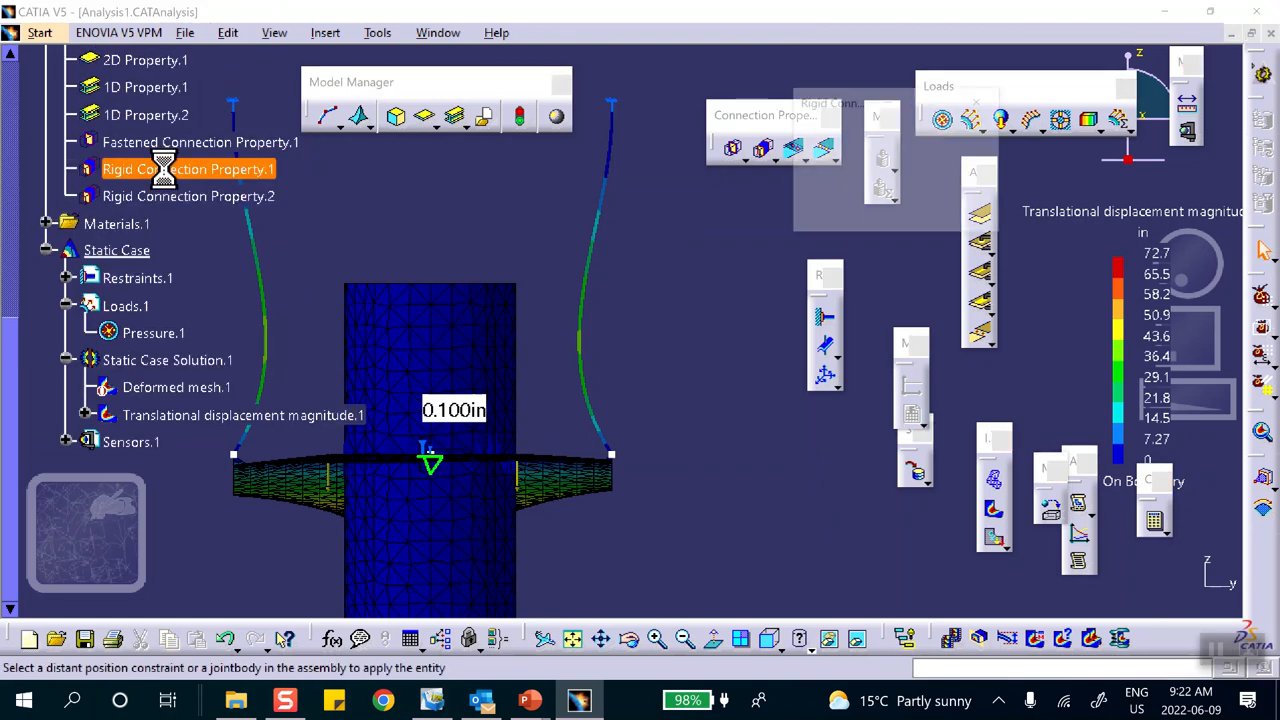
pyautogui.click(809, 188)
pyautogui.click(809, 188)
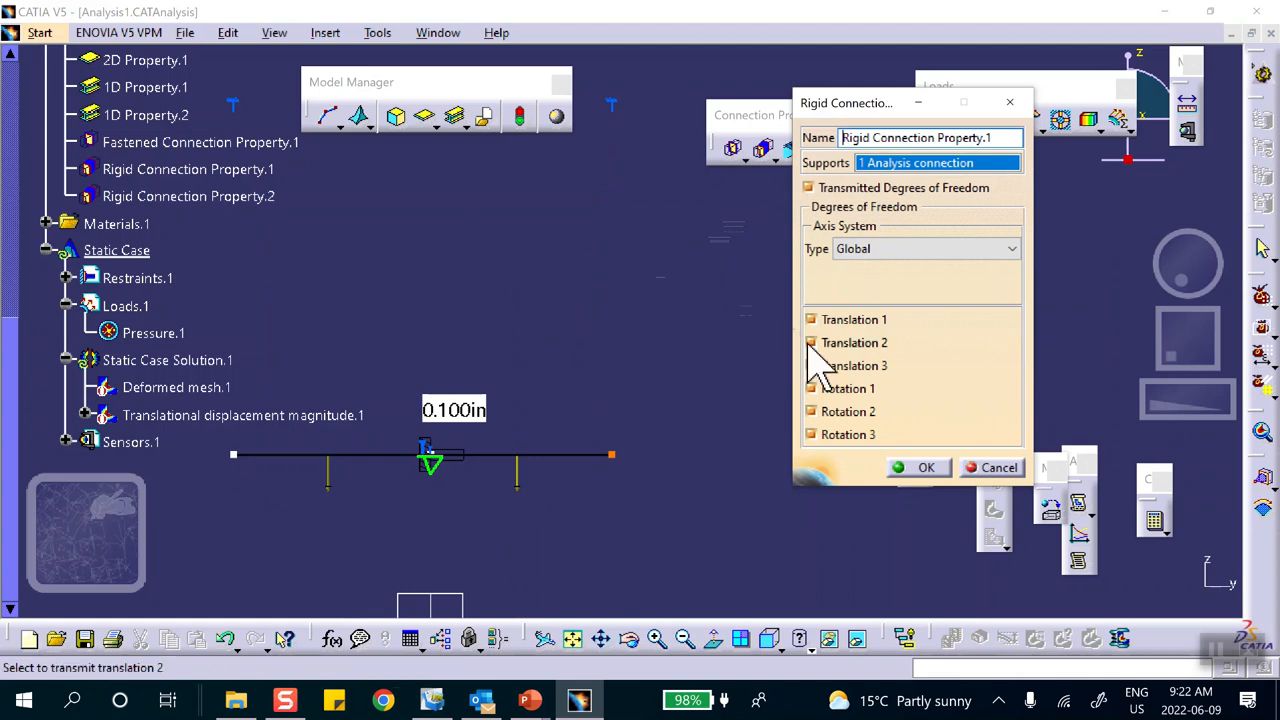
pyautogui.click(812, 389)
pyautogui.click(814, 413)
pyautogui.click(812, 436)
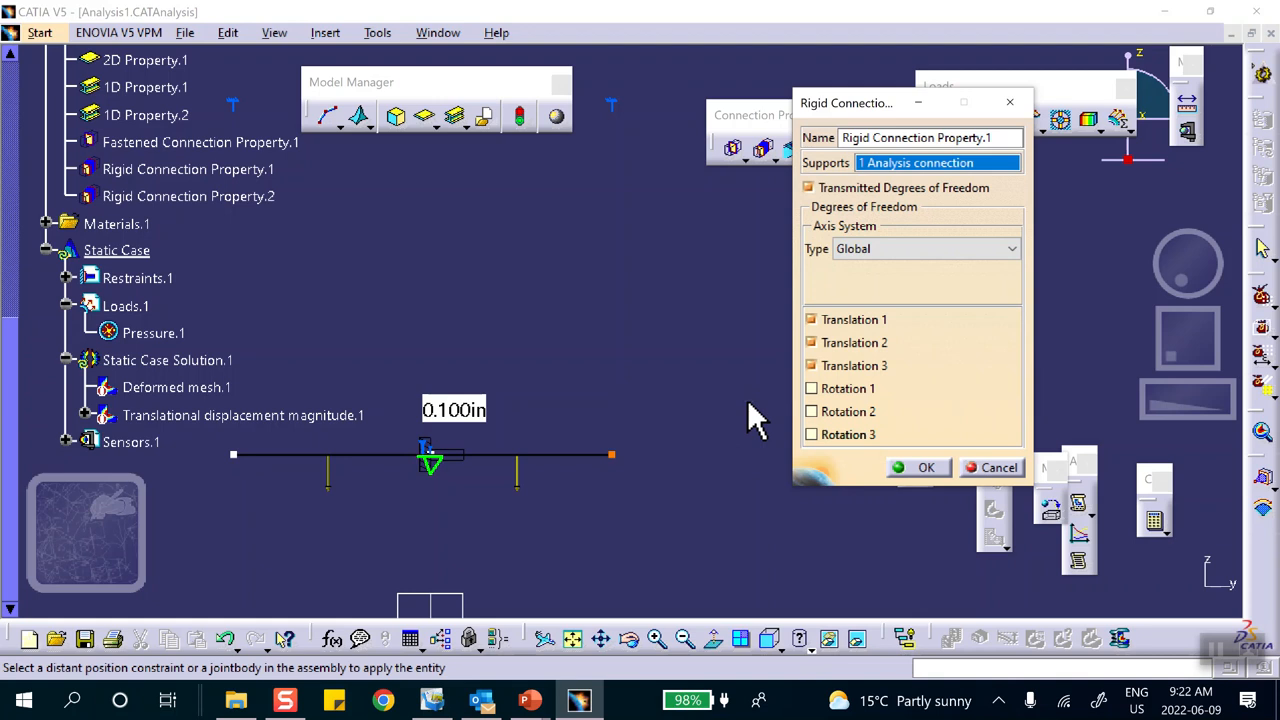
pyautogui.click(918, 468)
# - Enable transmitted degrees of freedom on Rigid Connection Property.2 and release its rotations while keeping all three translations
pyautogui.doubleClick(198, 197)
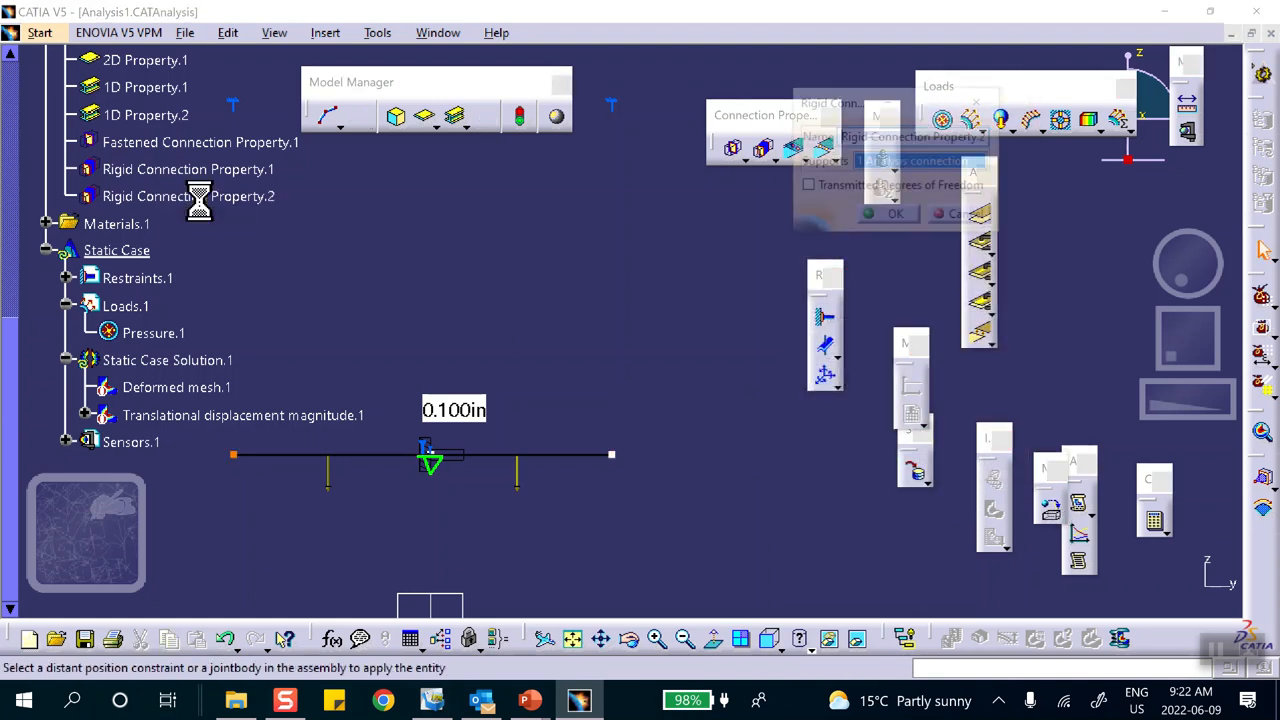
pyautogui.click(809, 189)
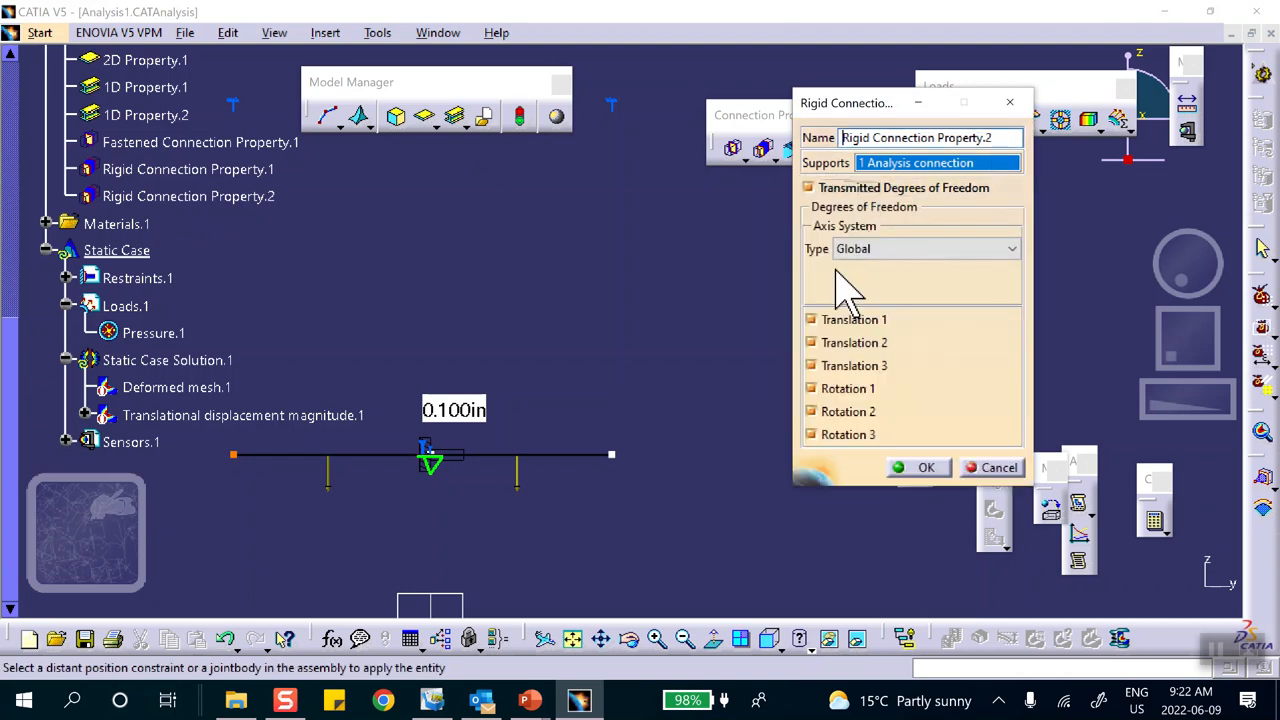
pyautogui.click(818, 390)
pyautogui.click(812, 412)
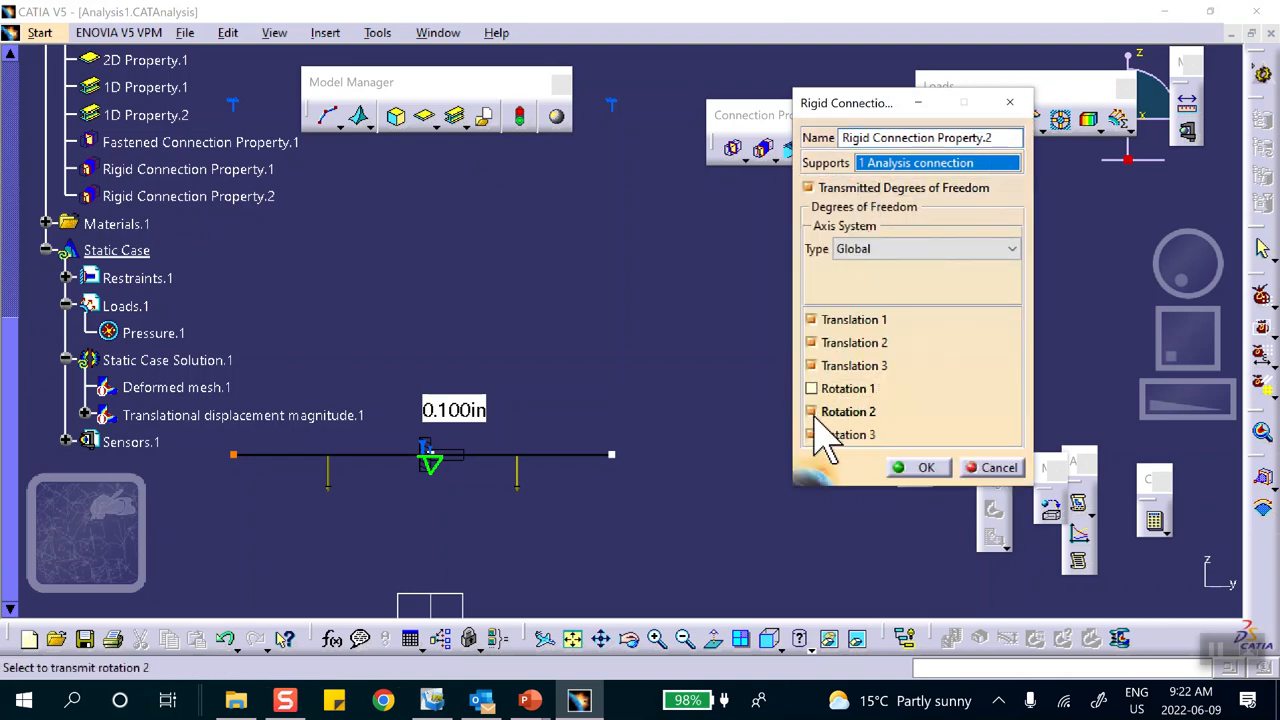
pyautogui.click(920, 468)
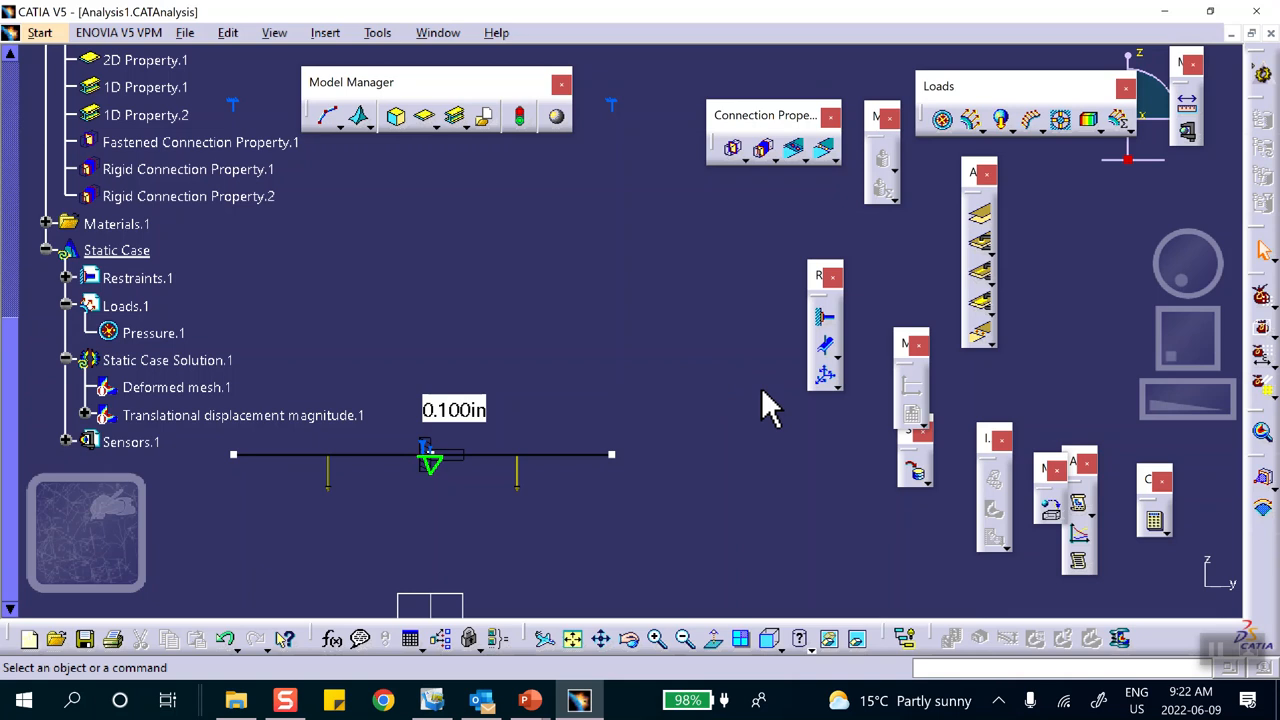
# - Recompute the static case with the released beam connections and reactivate the translational displacement image
pyautogui.click(1155, 521)
pyautogui.click(1050, 347)
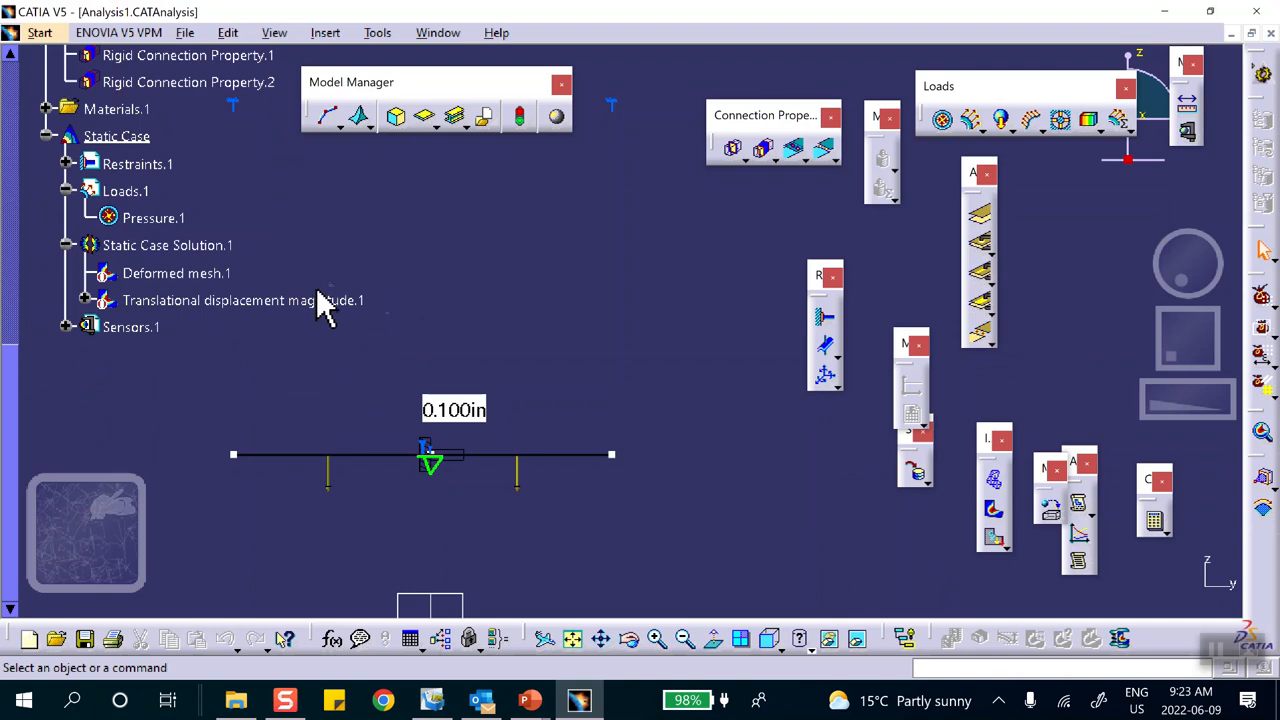
pyautogui.rightClick(320, 297)
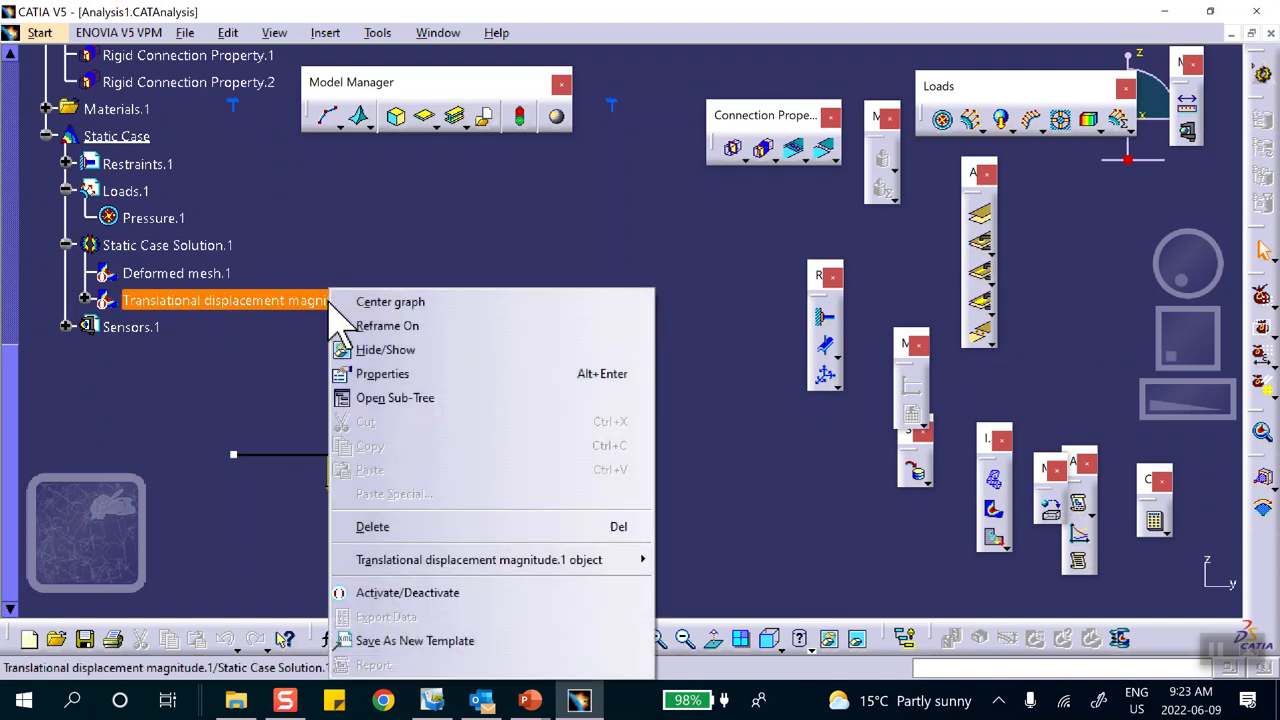
pyautogui.click(398, 591)
pyautogui.moveTo(692, 346); pyautogui.dragTo(786, 355, button='middle')
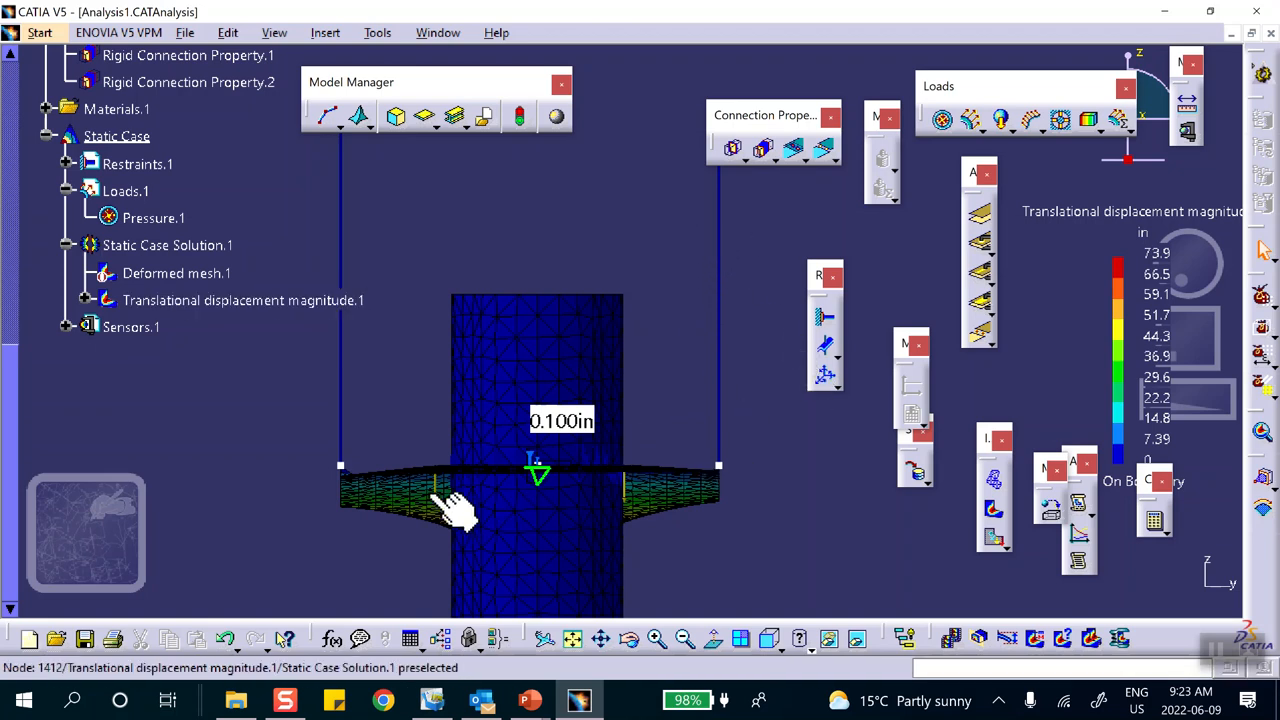
# - Limit the displacement image to the beam groups 1D Mesh.1 and 1D Mesh.2 and inspect both beams
pyautogui.moveTo(700, 540); pyautogui.dragTo(534, 509, button='middle')
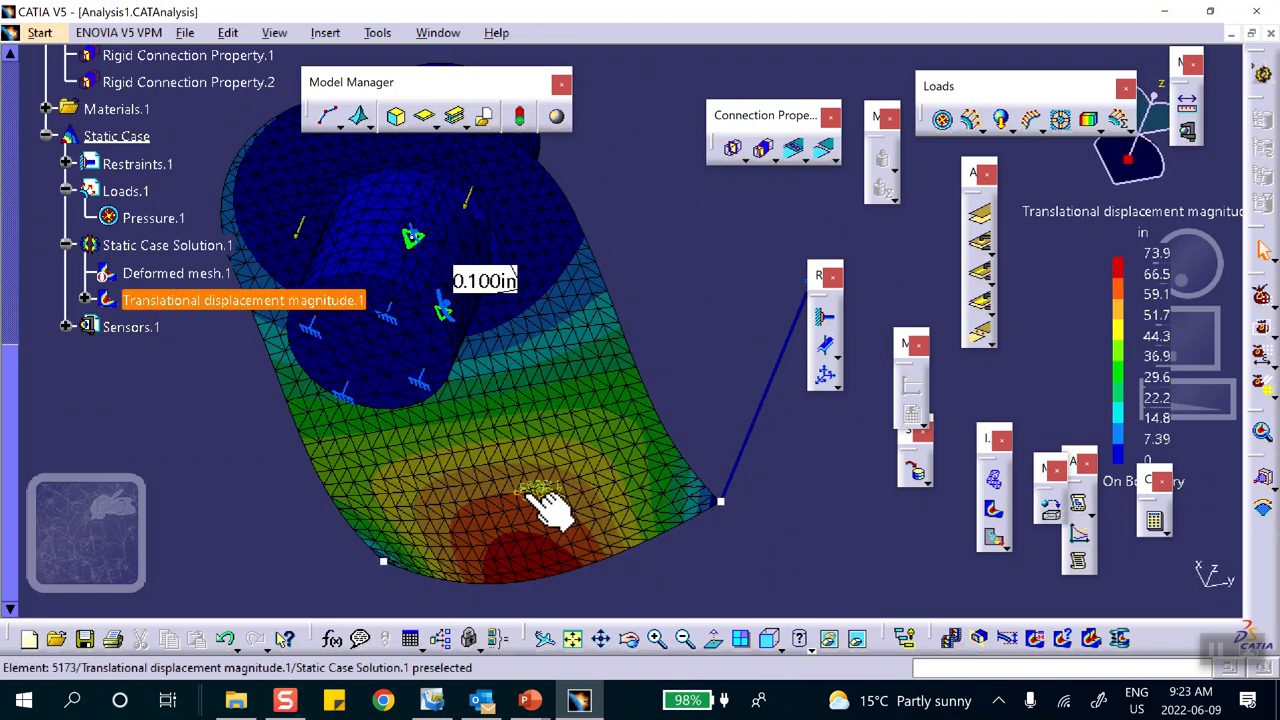
pyautogui.click(567, 468)
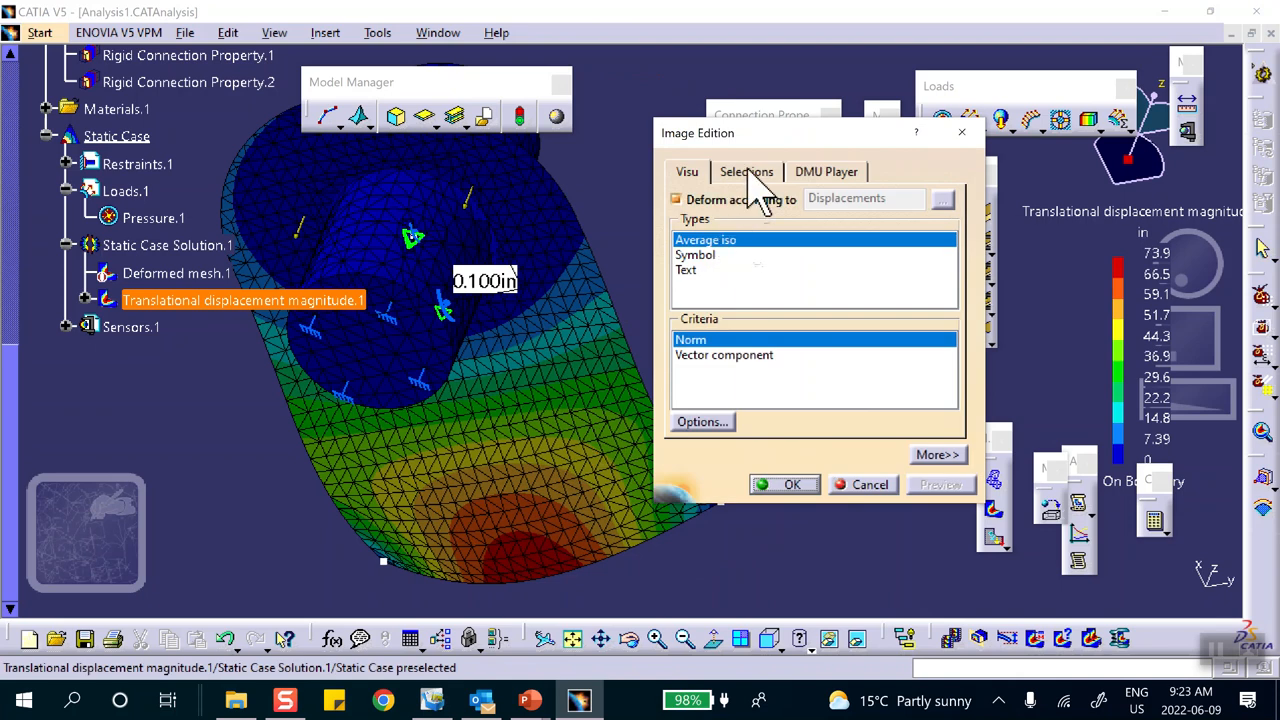
pyautogui.click(748, 172)
pyautogui.doubleClick(722, 217)
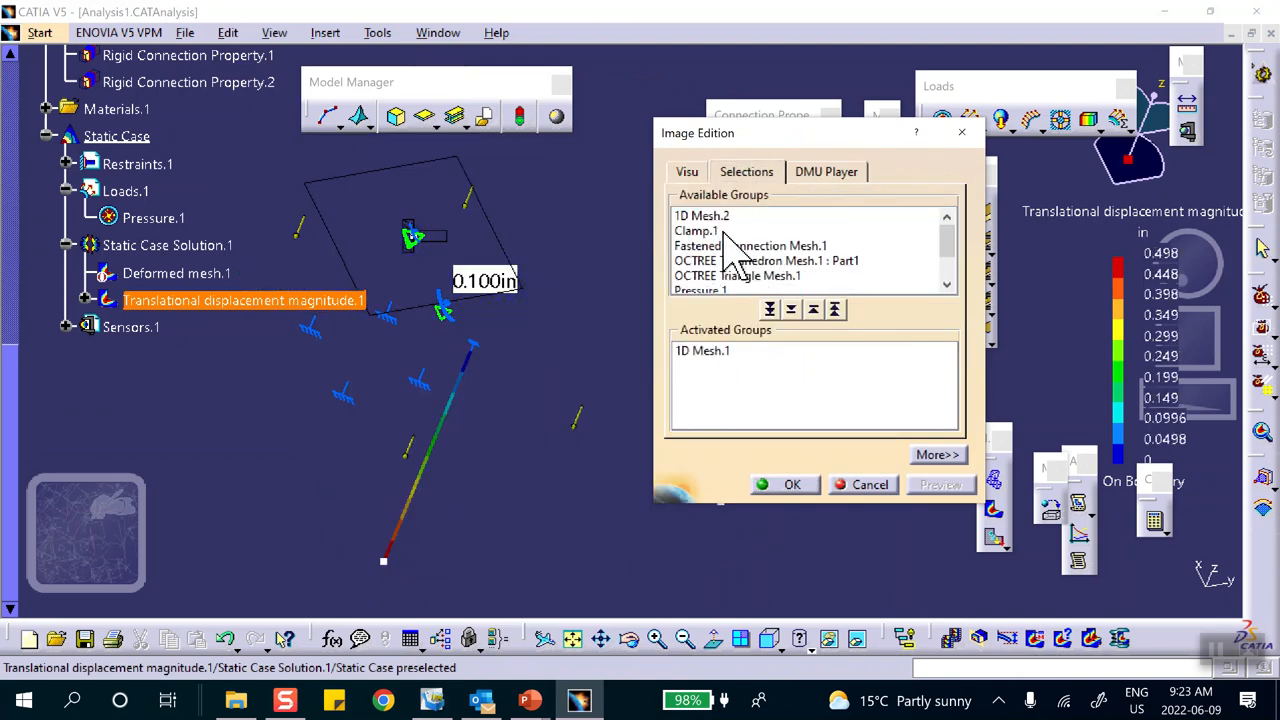
pyautogui.doubleClick(722, 215)
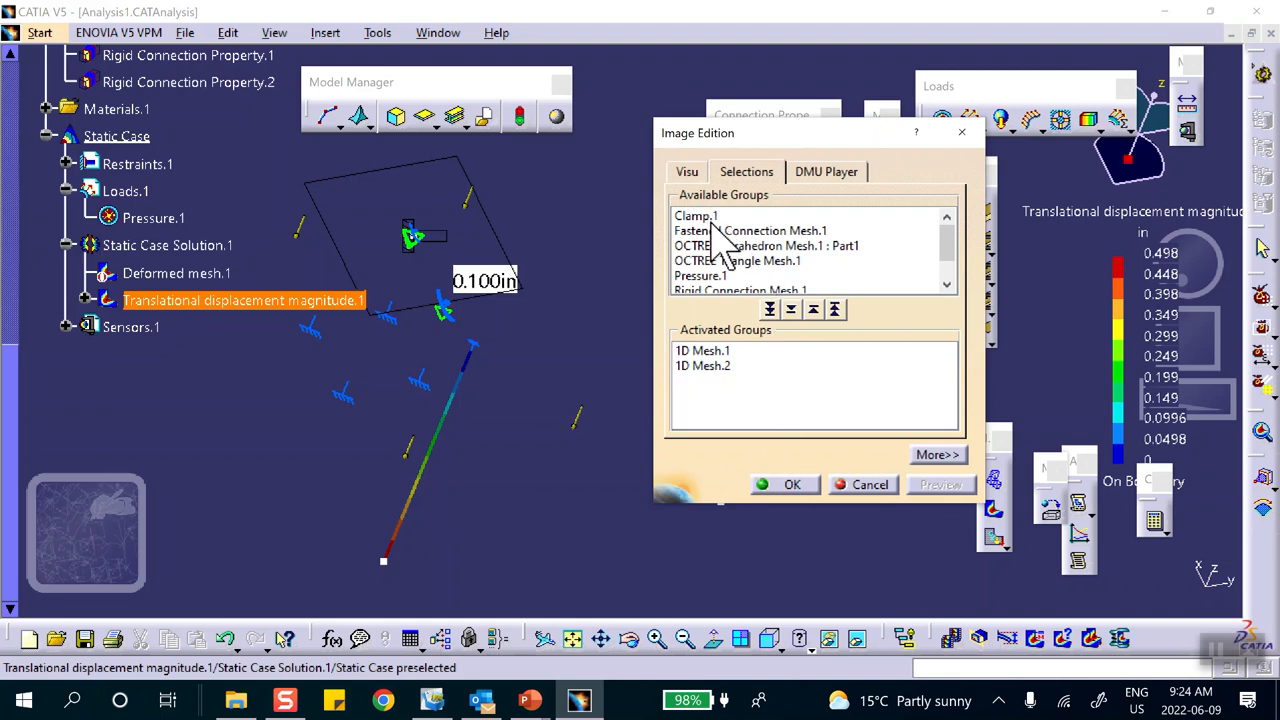
pyautogui.click(780, 484)
pyautogui.moveTo(563, 311); pyautogui.dragTo(640, 255, button='middle')
pyautogui.moveTo(582, 210); pyautogui.dragTo(755, 360, button='middle')
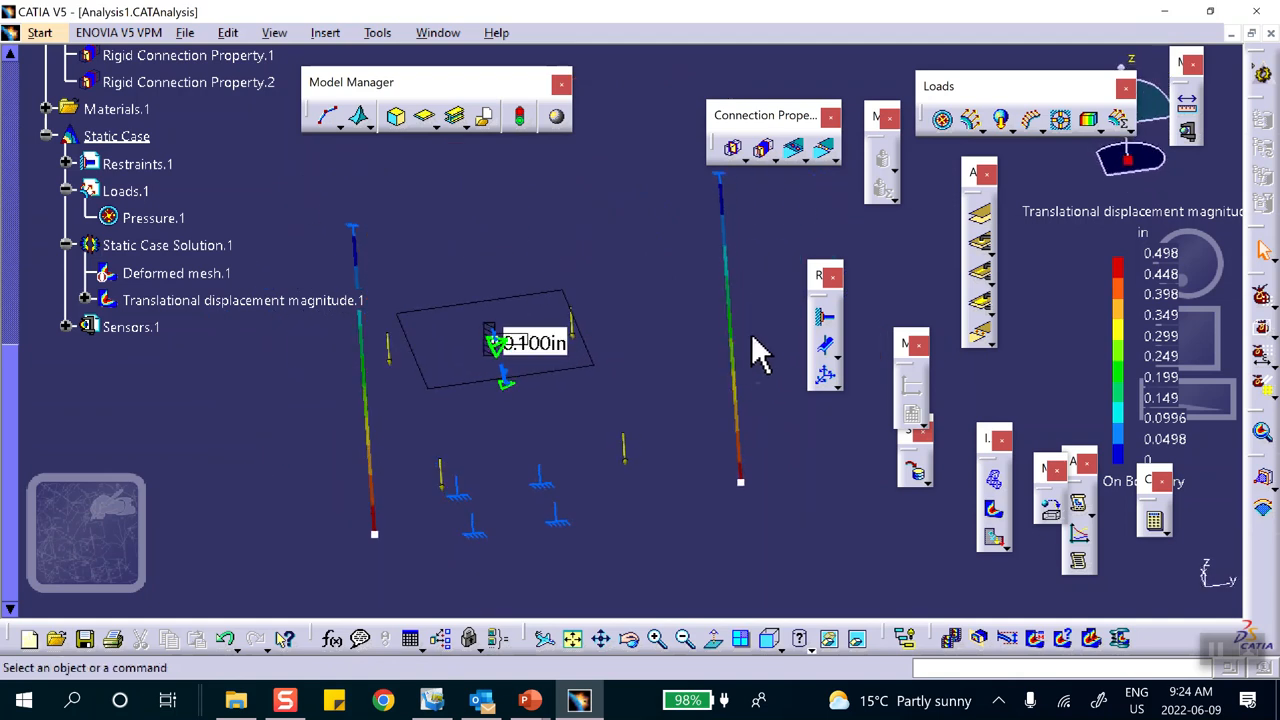